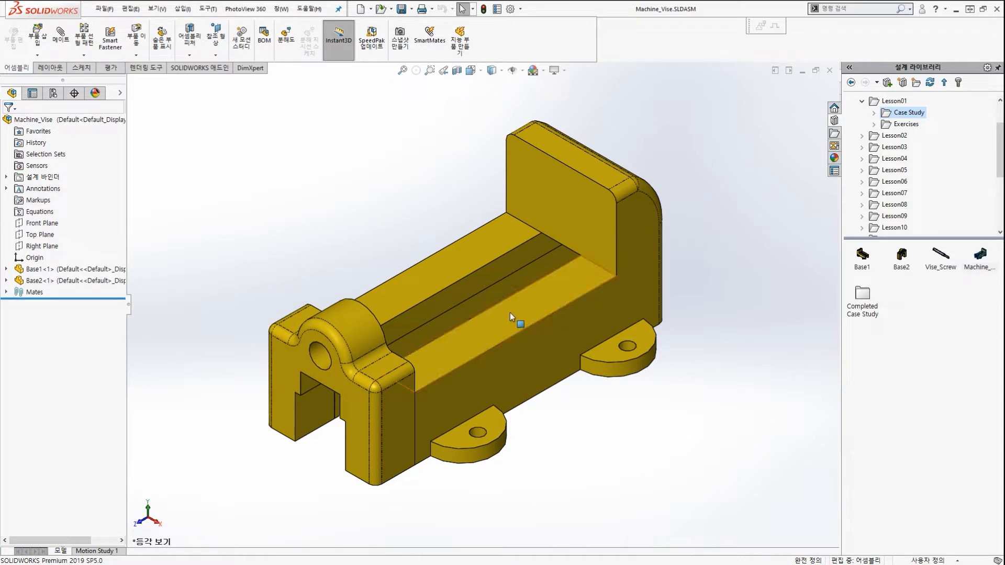
Start editing the Base2 part in the context of the Machine_Vise assembly.
scroll(485, 294, up, 3)
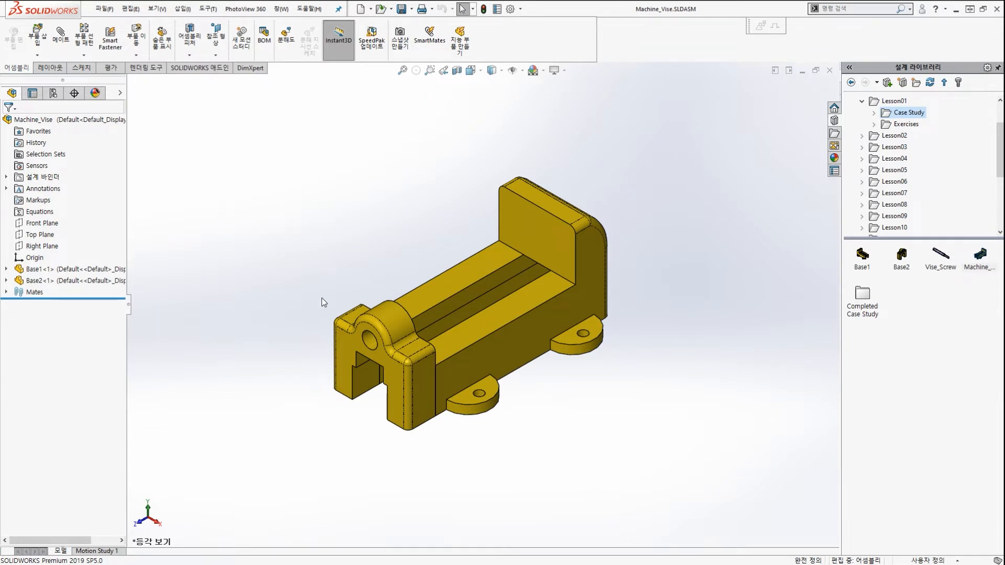
scroll(367, 362, down, 5)
click(431, 278)
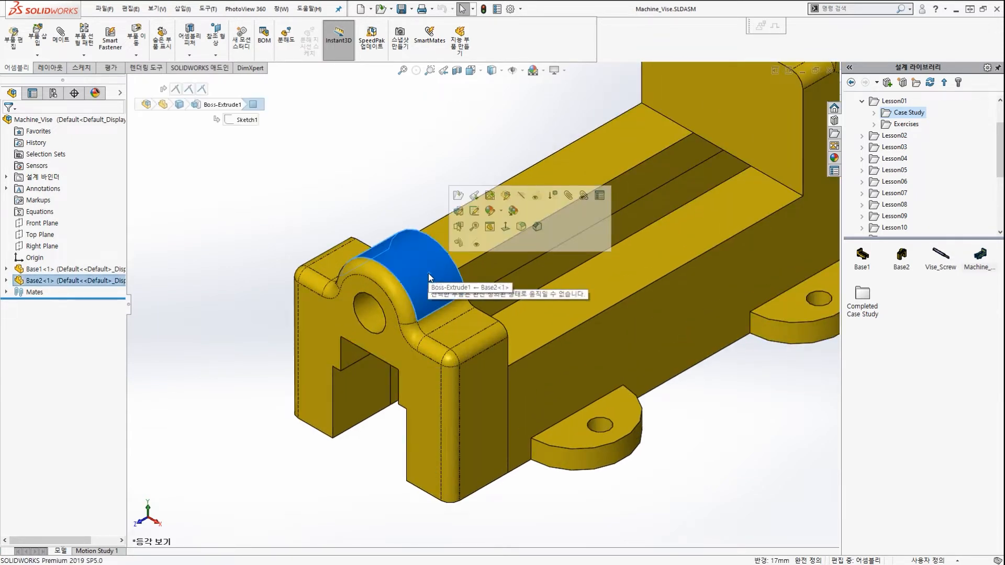
click(382, 173)
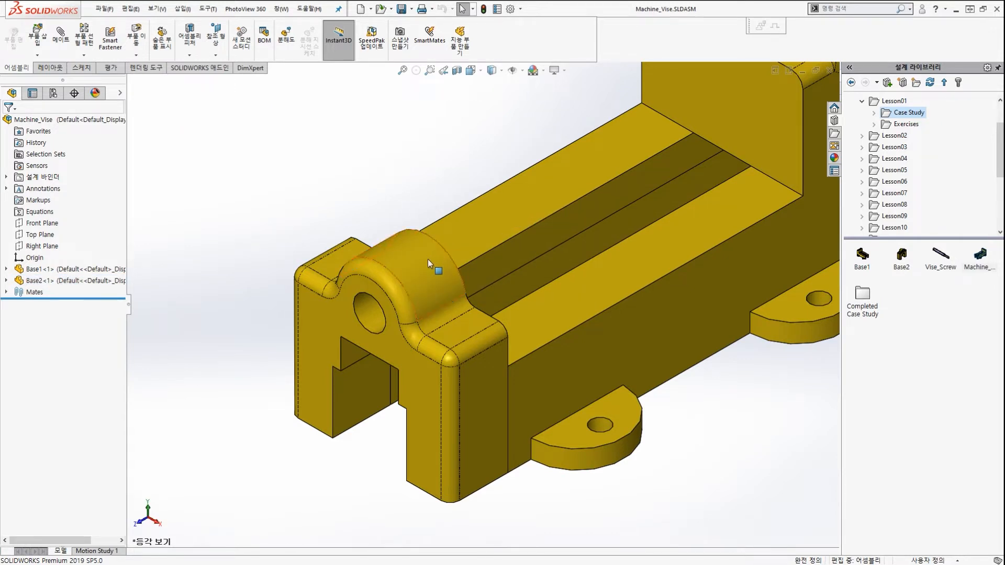
click(428, 264)
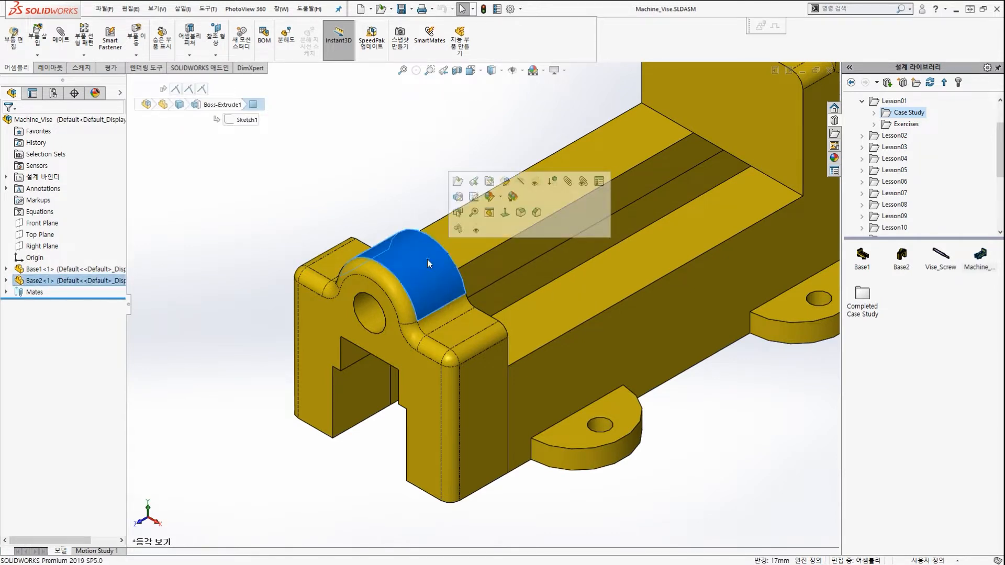
click(508, 185)
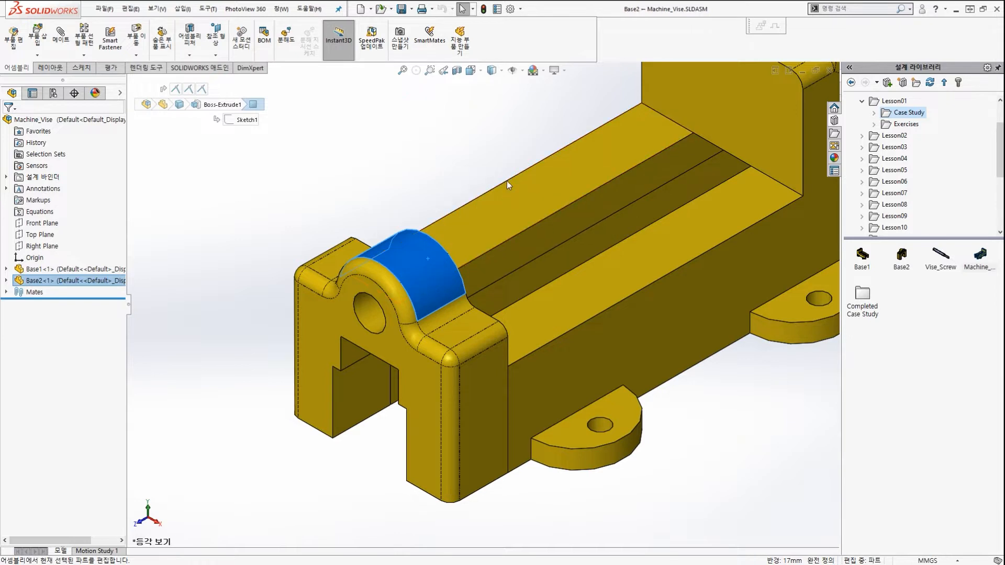
scroll(390, 196, up, 3)
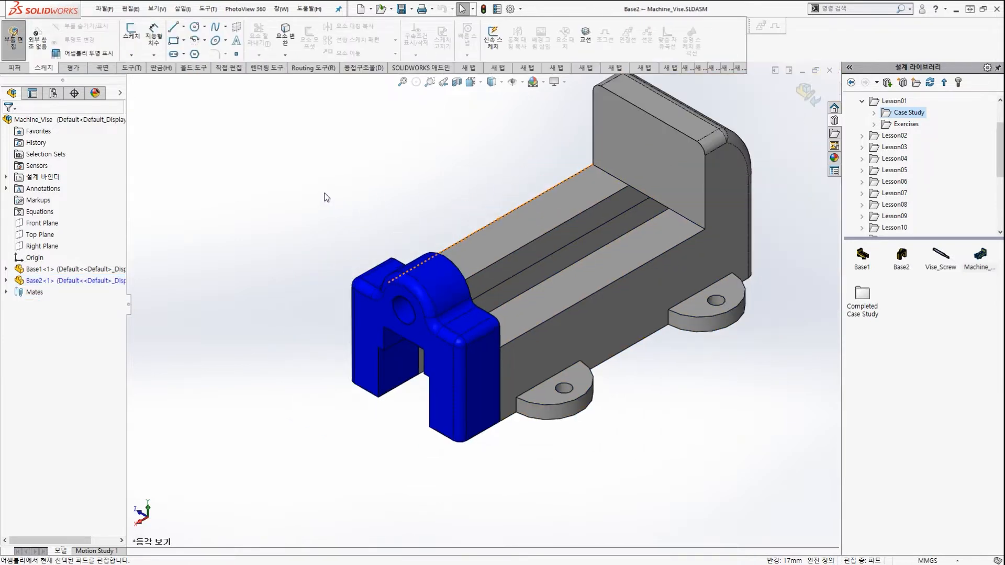
mouse_move(385, 324)
mouse_down()
mouse_move(356, 309)
mouse_move(403, 301)
mouse_up()
drag(339, 275, 44, 53)
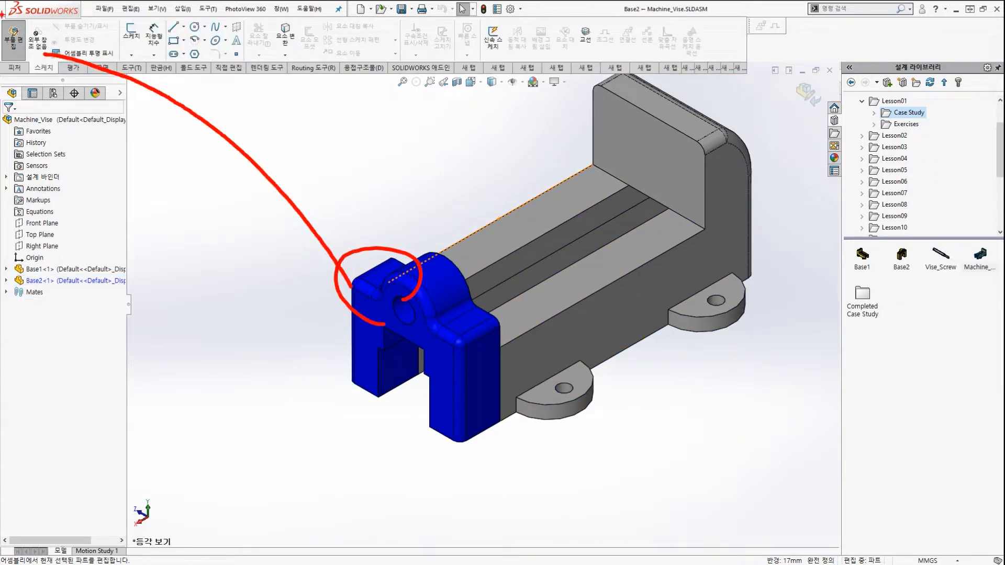
drag(2, 14, 44, 81)
drag(296, 331, 386, 317)
drag(333, 336, 385, 320)
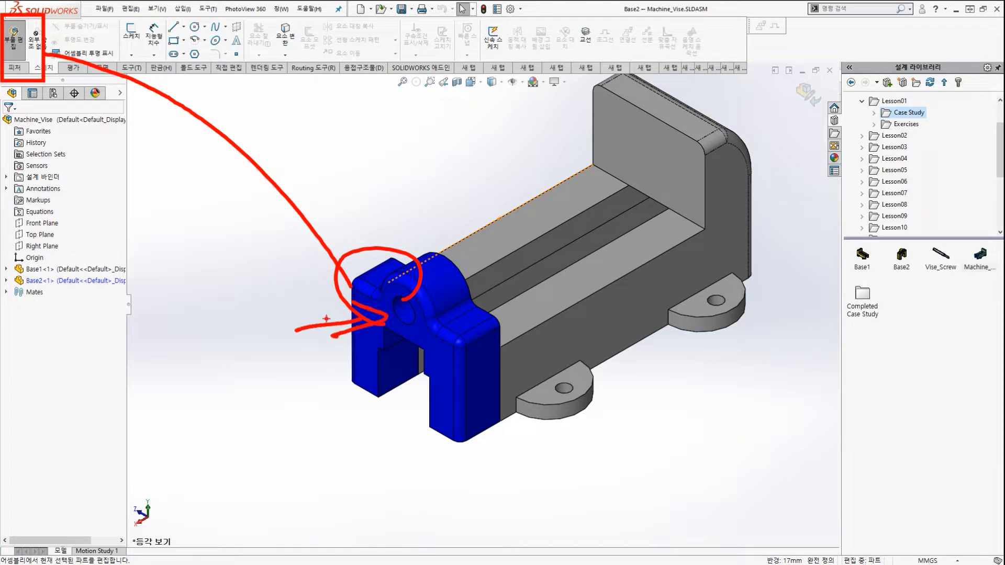
key(Escape)
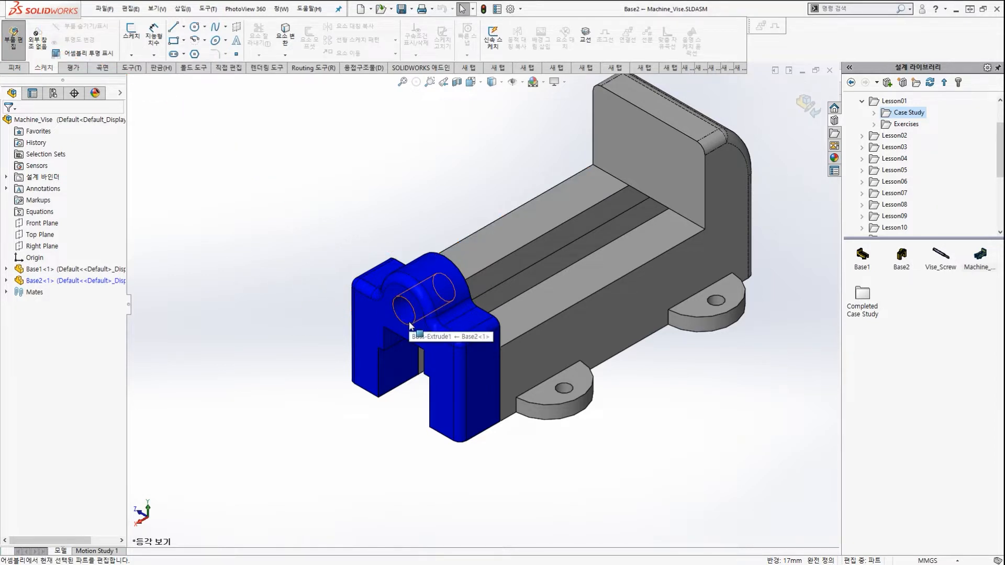
Select the arched front fillet face on Base2 and bring up the feature modelling commands.
scroll(410, 325, down, 5)
click(433, 250)
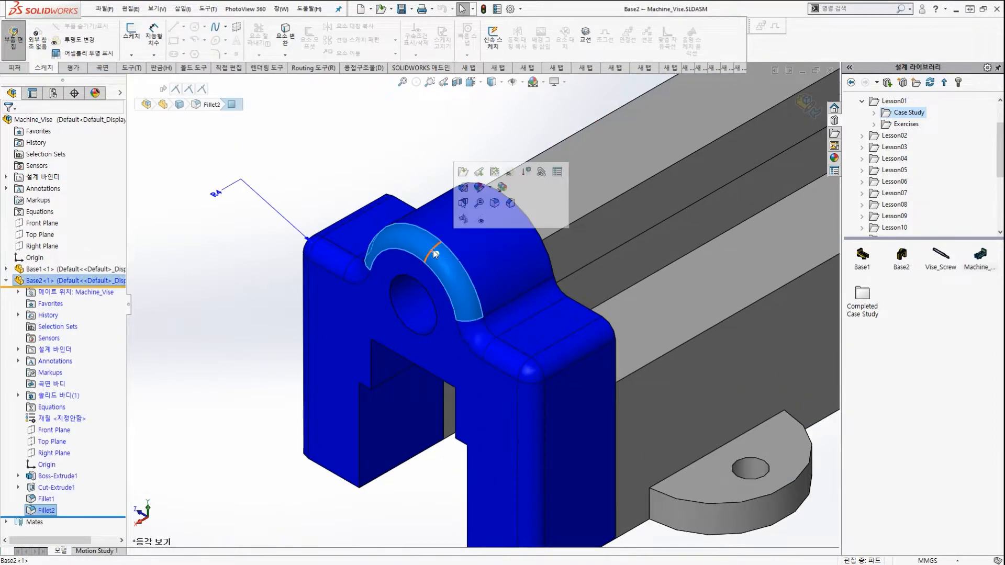
mouse_move(230, 208)
mouse_down()
mouse_move(194, 158)
mouse_move(230, 214)
mouse_up()
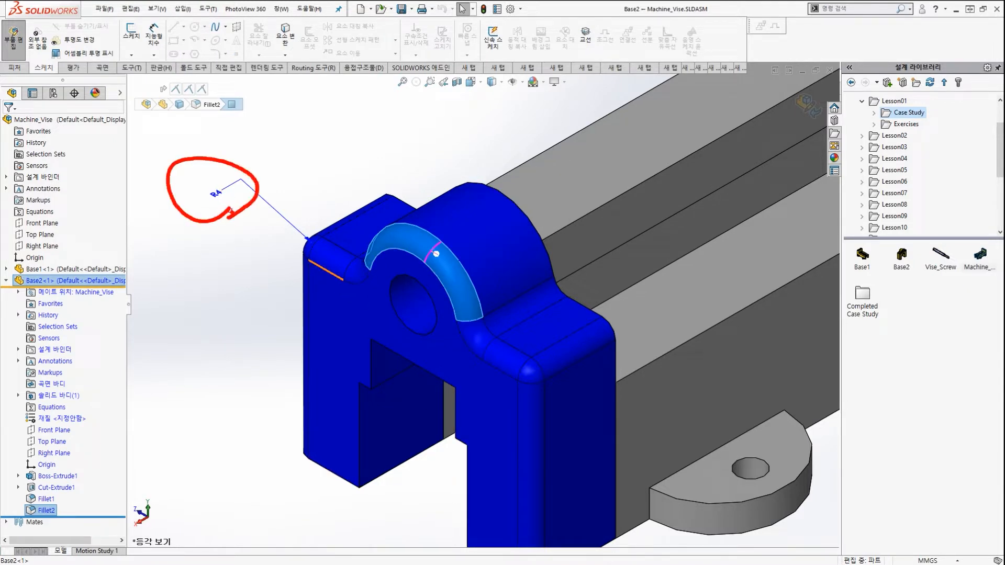
key(Escape)
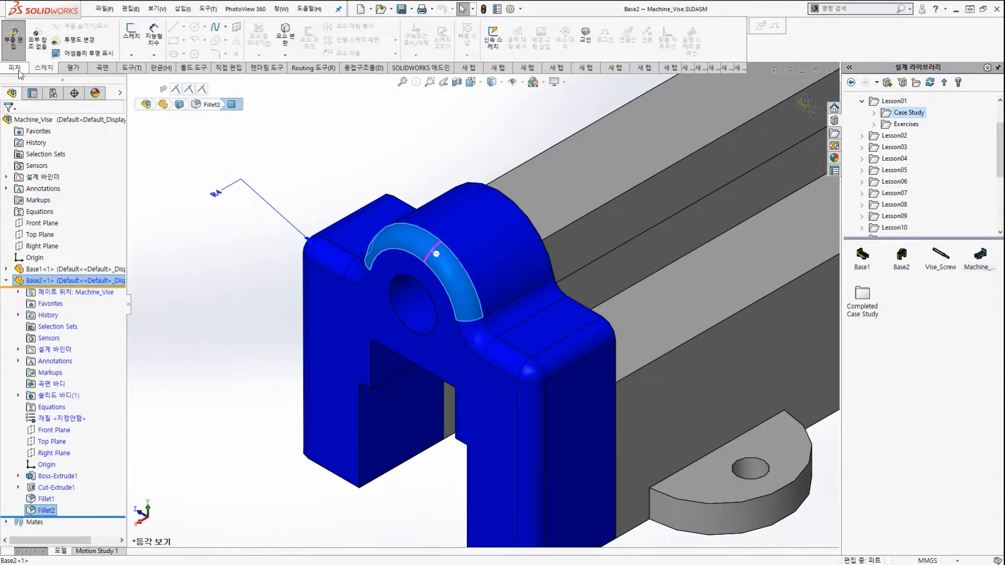
click(17, 68)
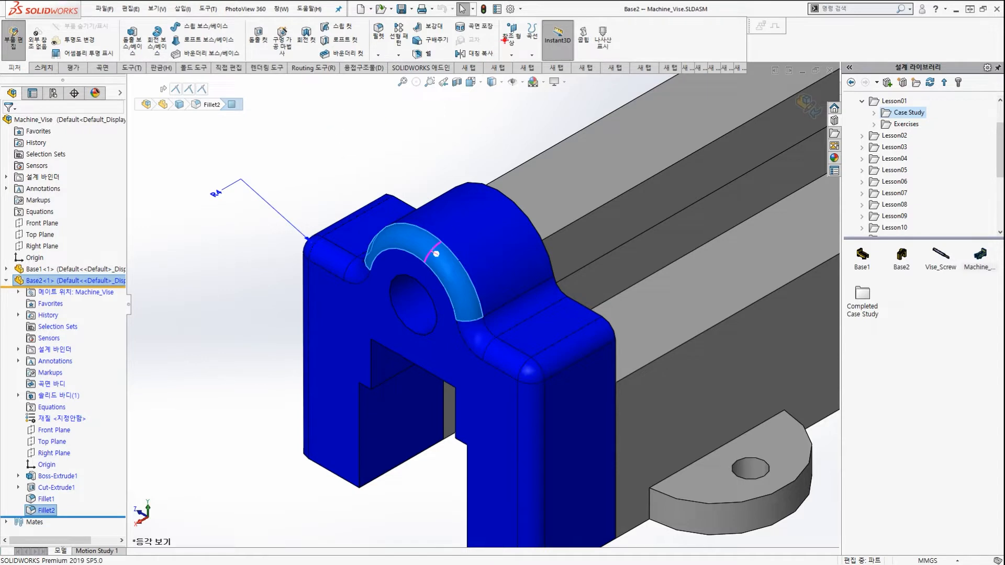
mouse_move(535, 8)
mouse_down()
mouse_move(552, 45)
mouse_move(580, 69)
mouse_up()
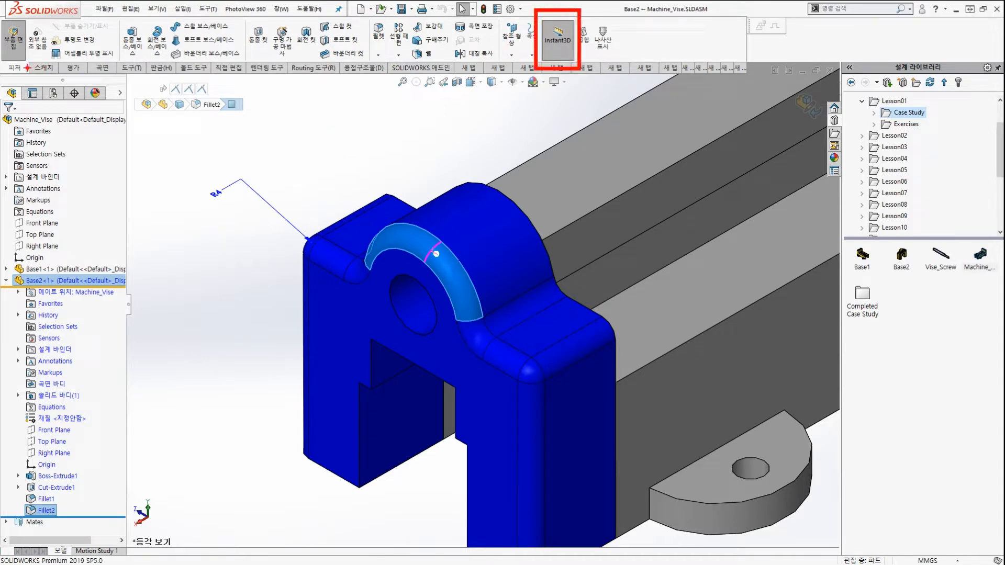
drag(3, 61, 38, 83)
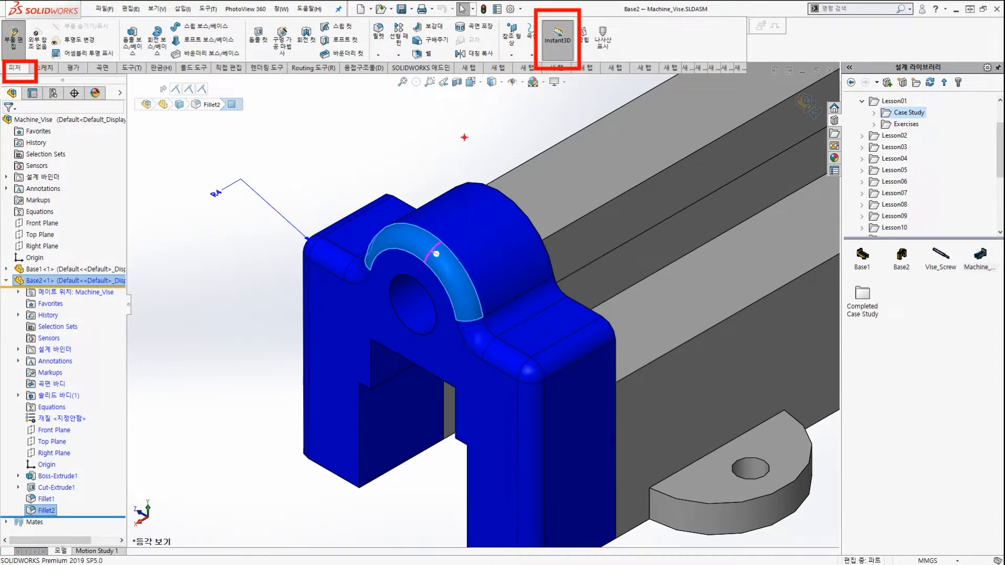
drag(465, 138, 531, 78)
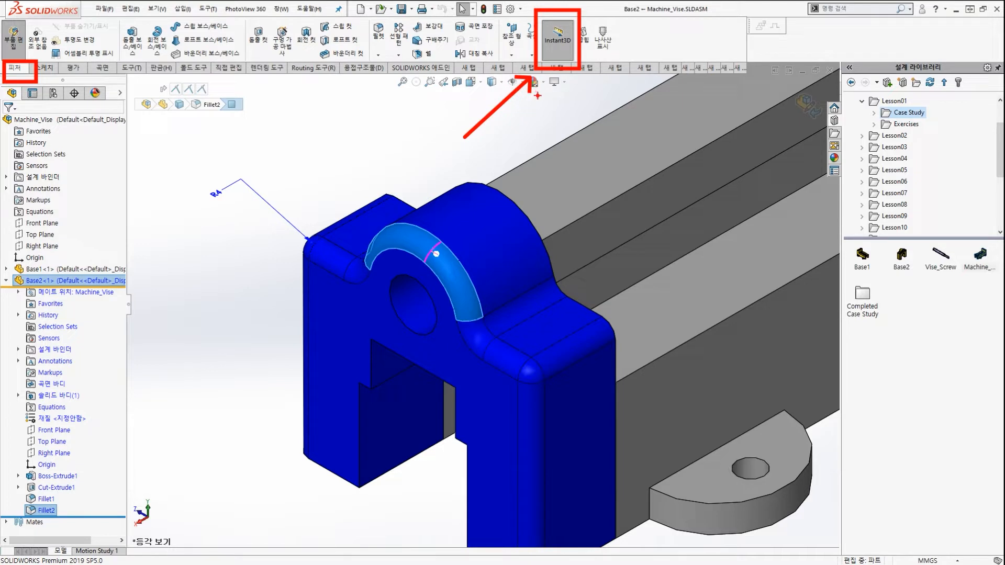
mouse_move(552, 85)
mouse_down()
mouse_move(524, 7)
mouse_move(555, 83)
mouse_up()
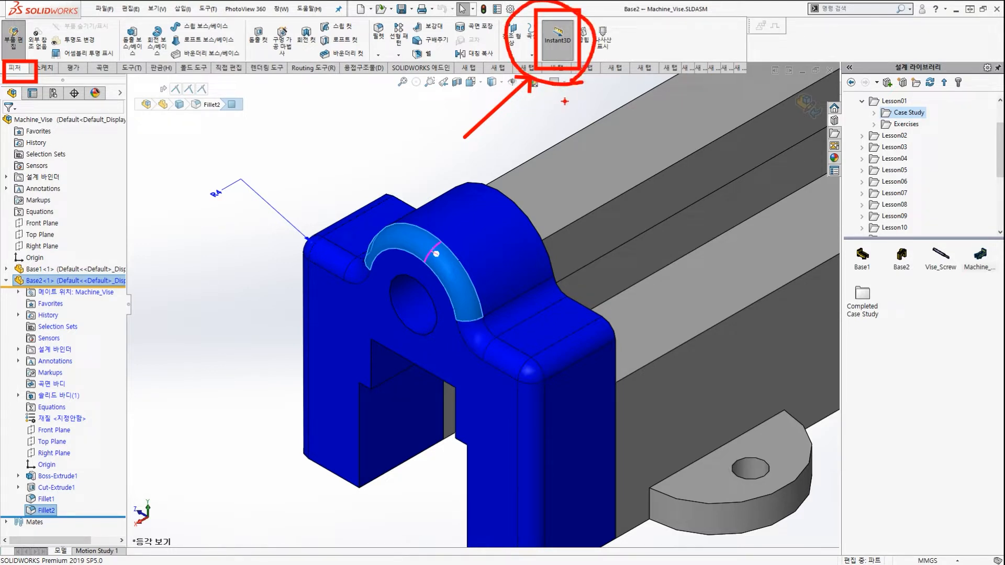
key(Escape)
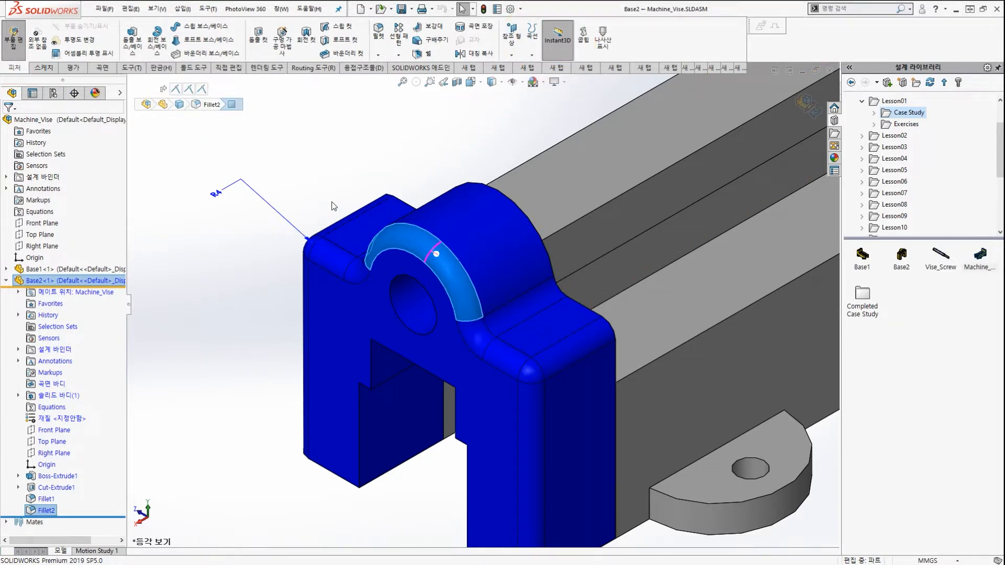
Set the radius of Base2's arched front-edge fillet to 2 mm.
click(218, 195)
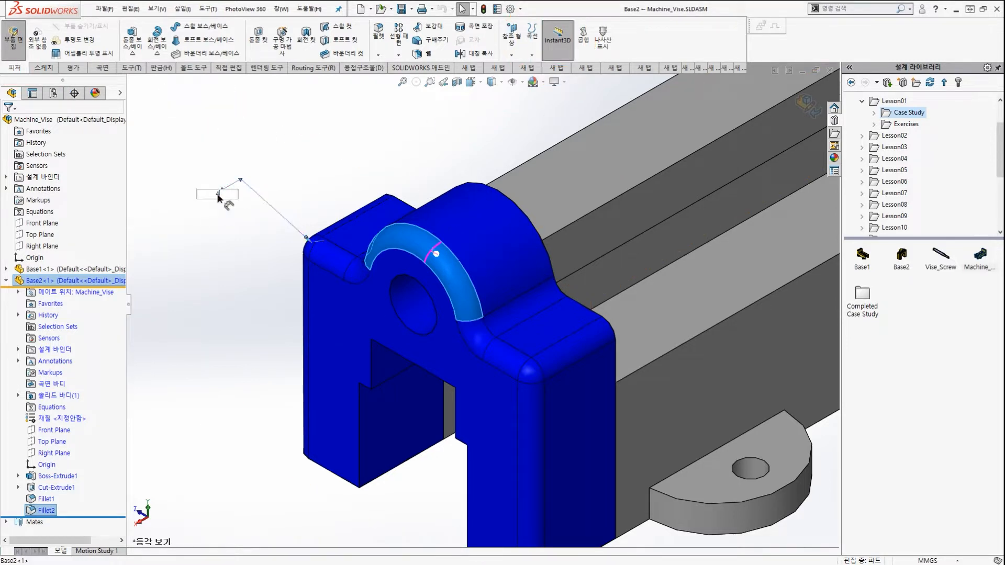
text(2)
key(Return)
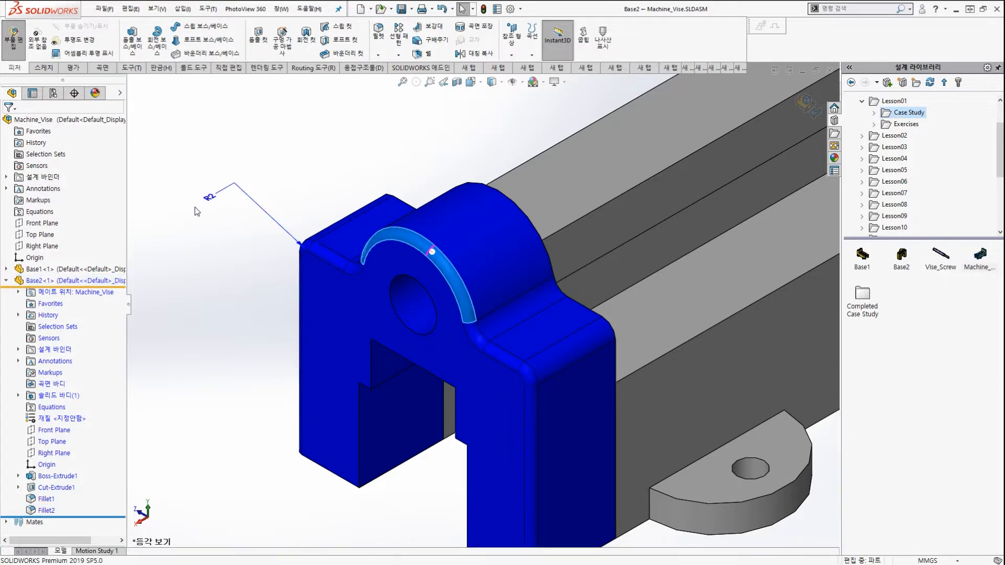
click(309, 162)
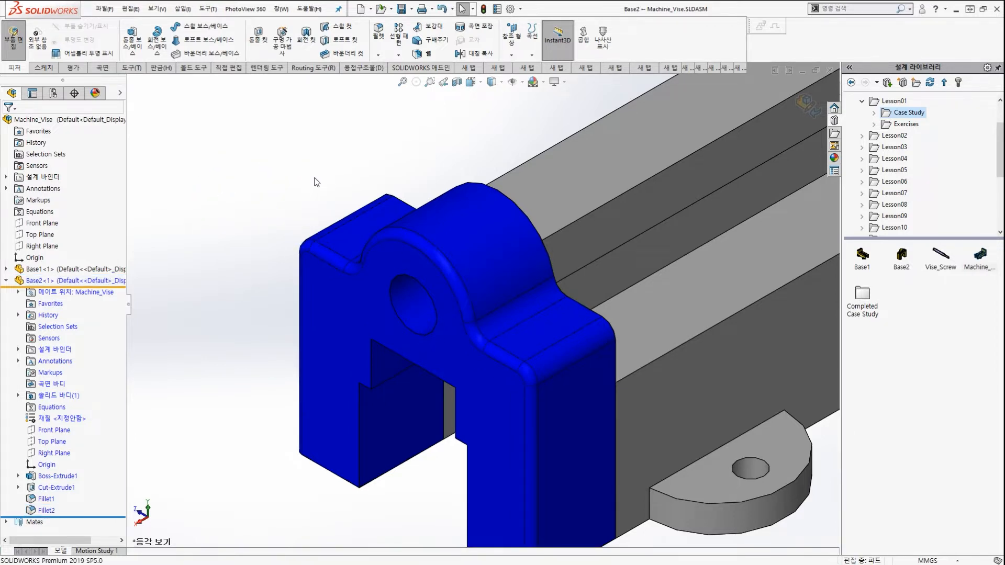
Set the radius of the fillet on Base2's outer top side edge (Fillet1) to 2 mm.
scroll(454, 320, up, 3)
click(541, 341)
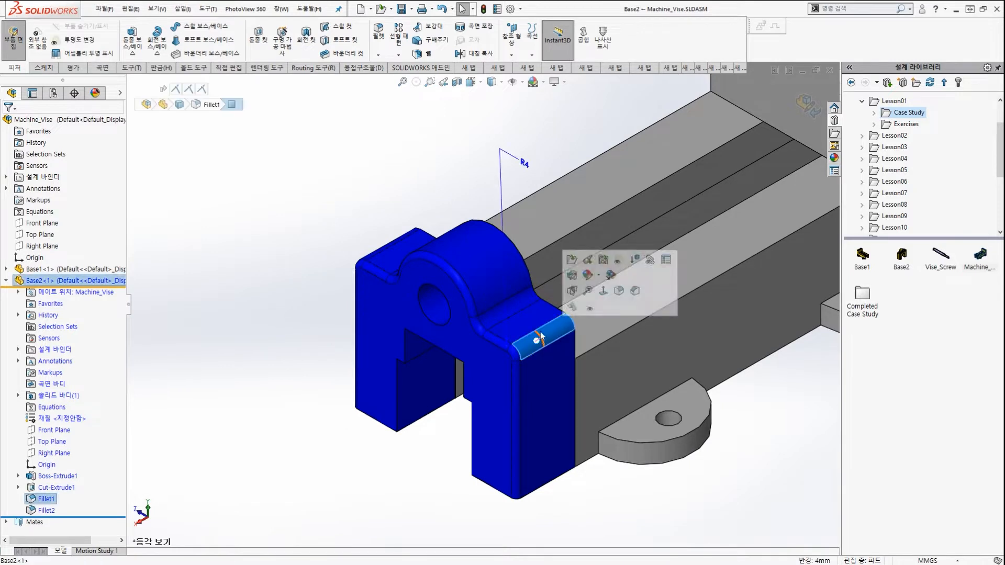
click(524, 164)
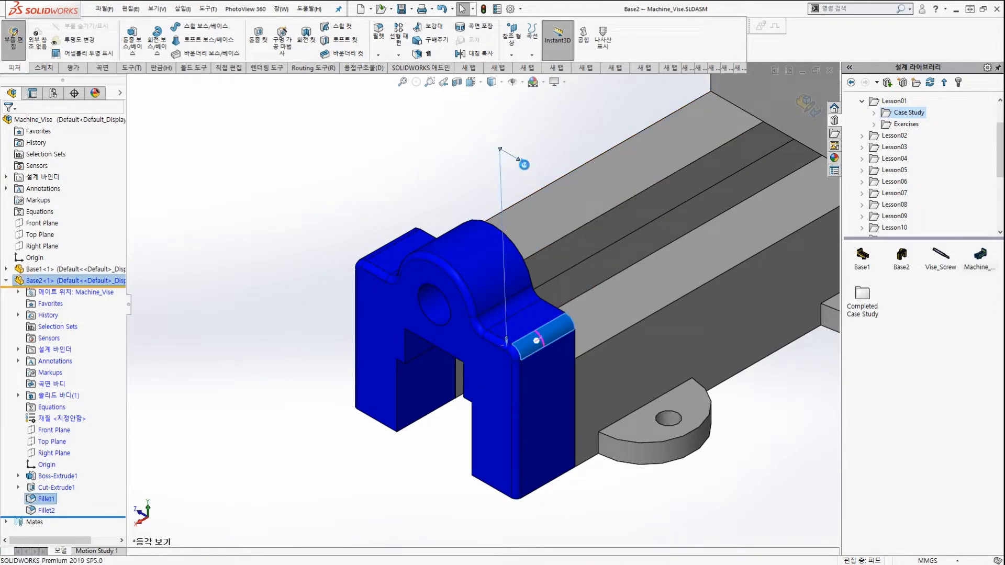
text(2)
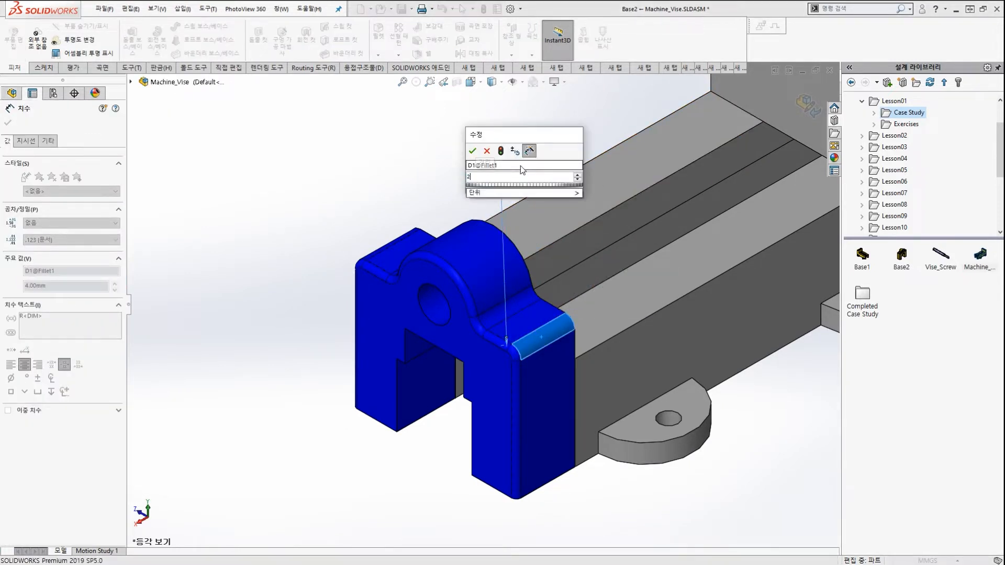
click(470, 151)
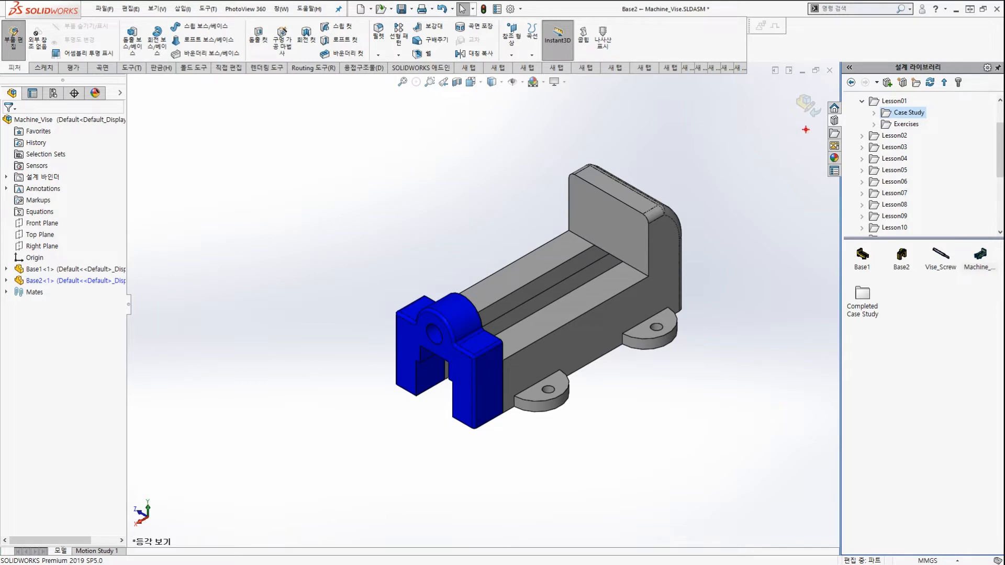
mouse_move(809, 129)
mouse_down()
mouse_move(788, 88)
mouse_move(815, 114)
mouse_up()
drag(707, 140, 784, 110)
key(Escape)
Finish editing Base2 and return to the Machine_Vise assembly.
click(806, 106)
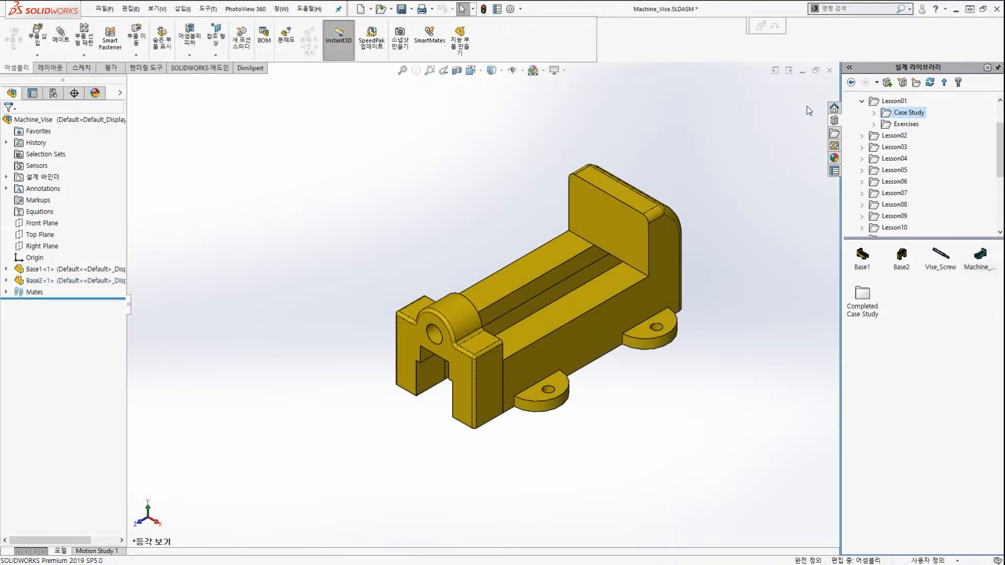
key(f)
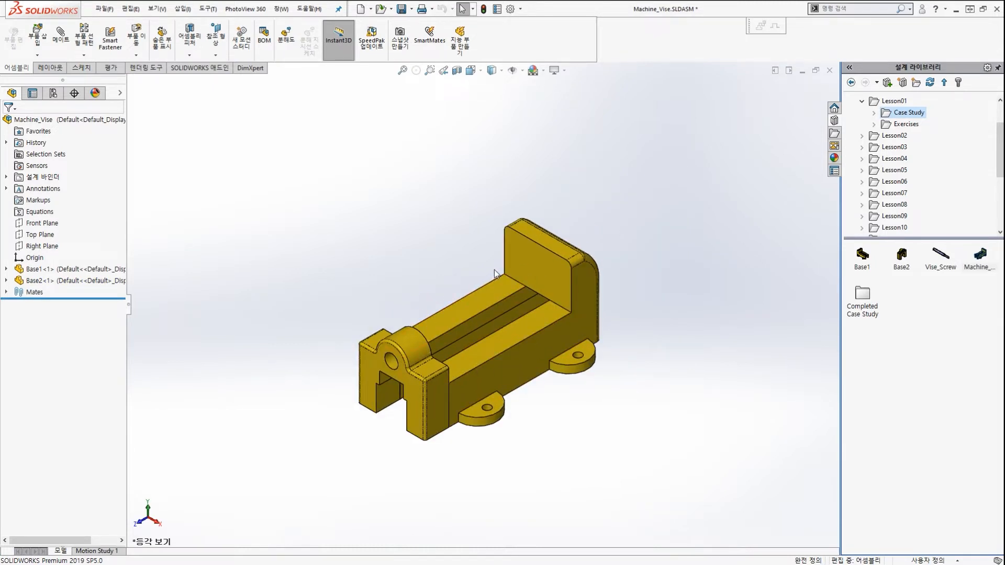
middle_drag(495, 272, 443, 146)
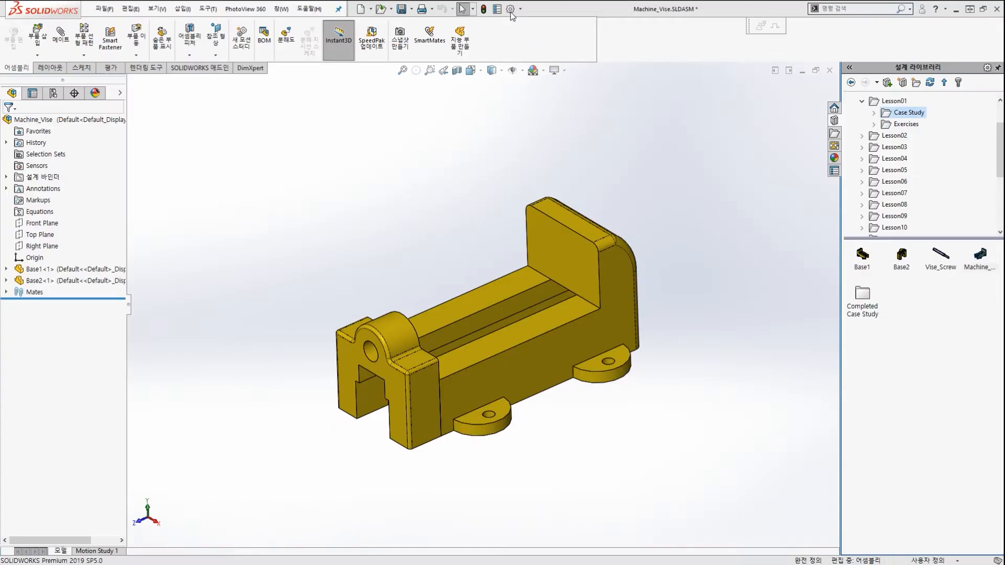
Examine the system color options, including the use of a specified color when editing parts in assemblies.
click(511, 11)
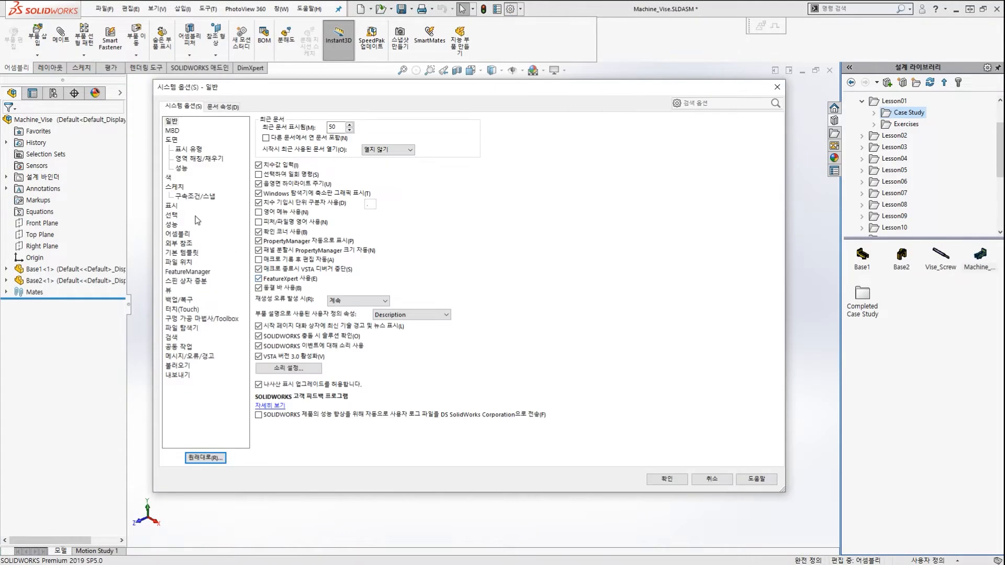
click(169, 177)
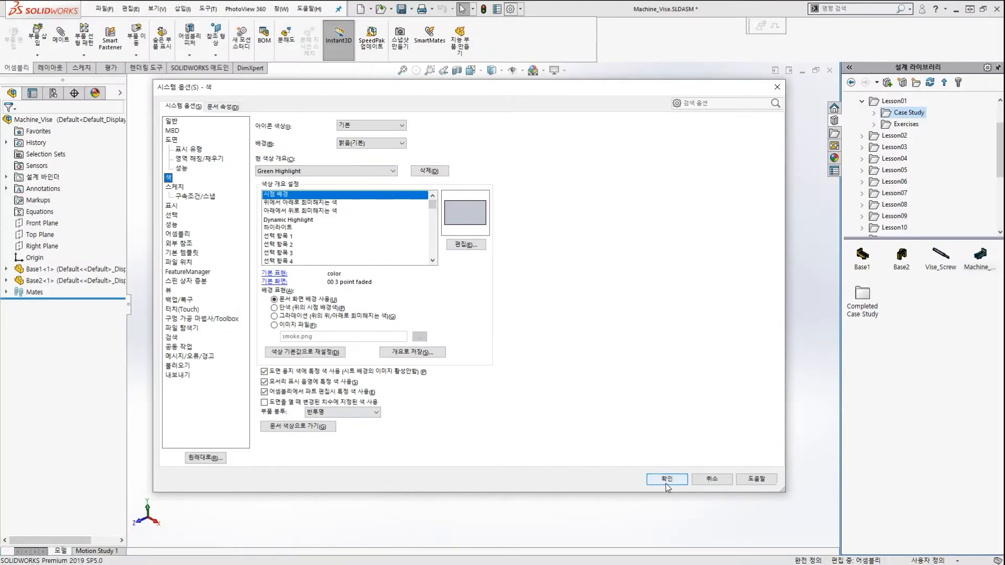
click(666, 479)
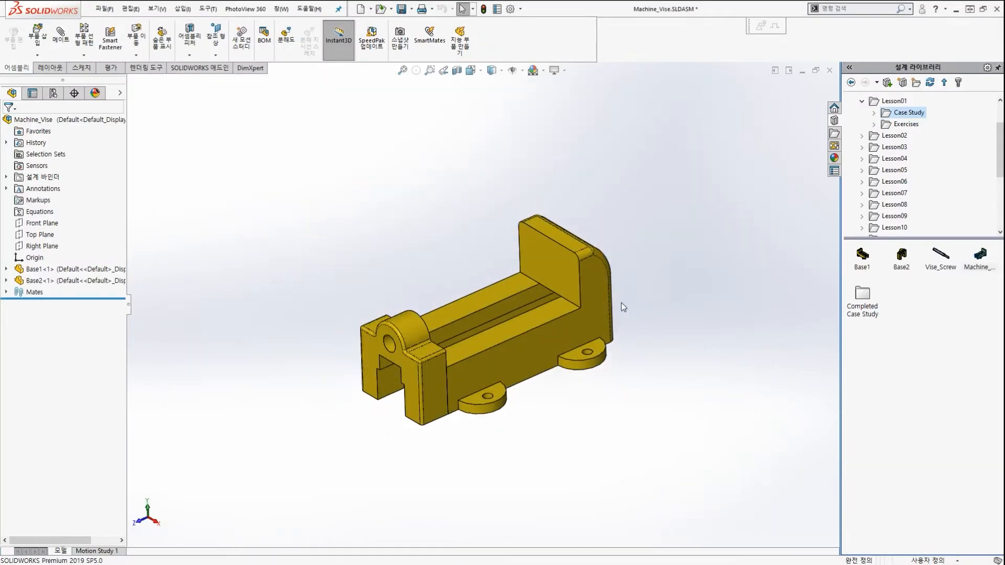
Start editing the Base1 part within the assembly and expand its feature list.
scroll(621, 302, down, 3)
click(560, 204)
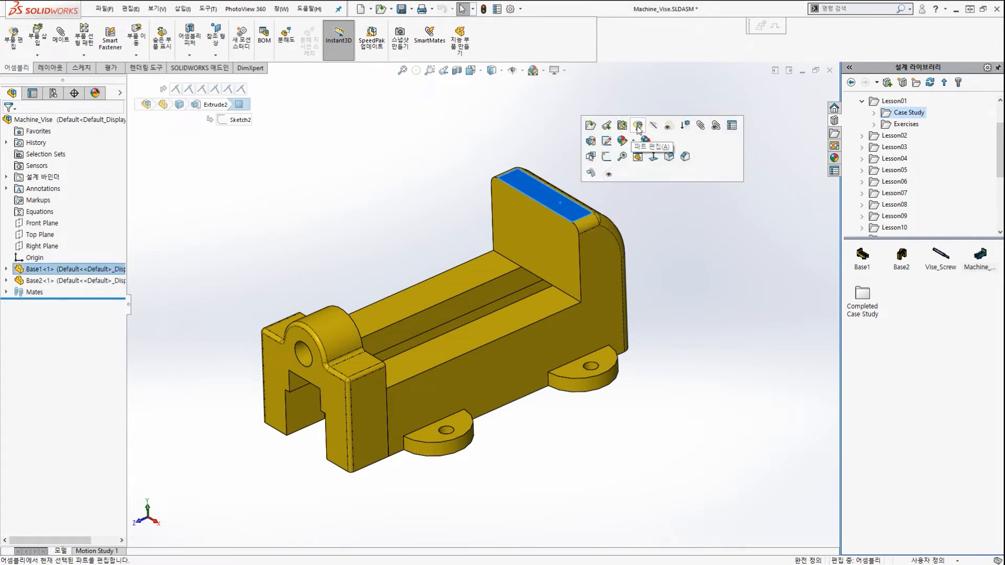
click(638, 126)
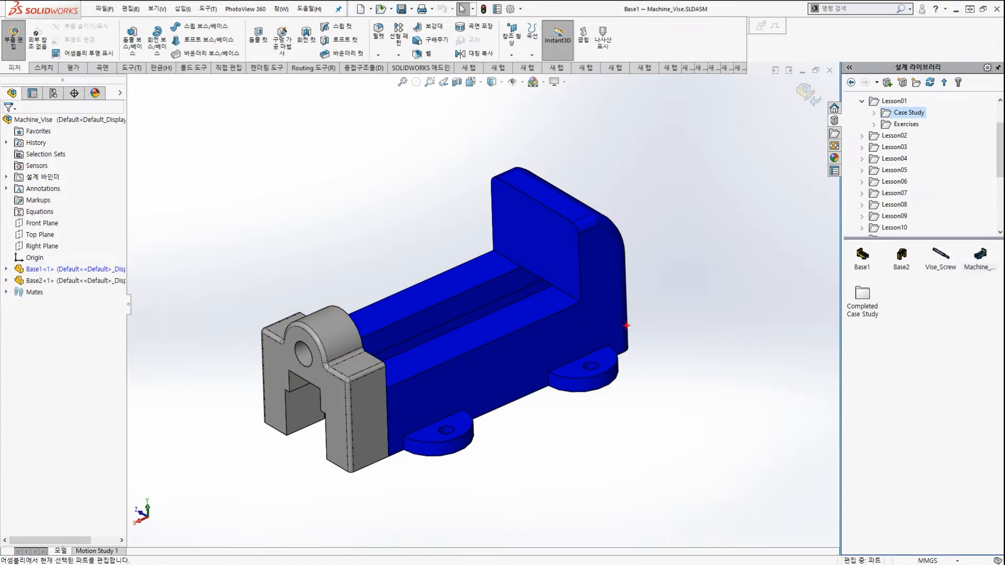
mouse_move(628, 333)
mouse_down()
mouse_move(426, 277)
mouse_move(583, 218)
mouse_move(577, 258)
mouse_up()
key(Escape)
click(6, 269)
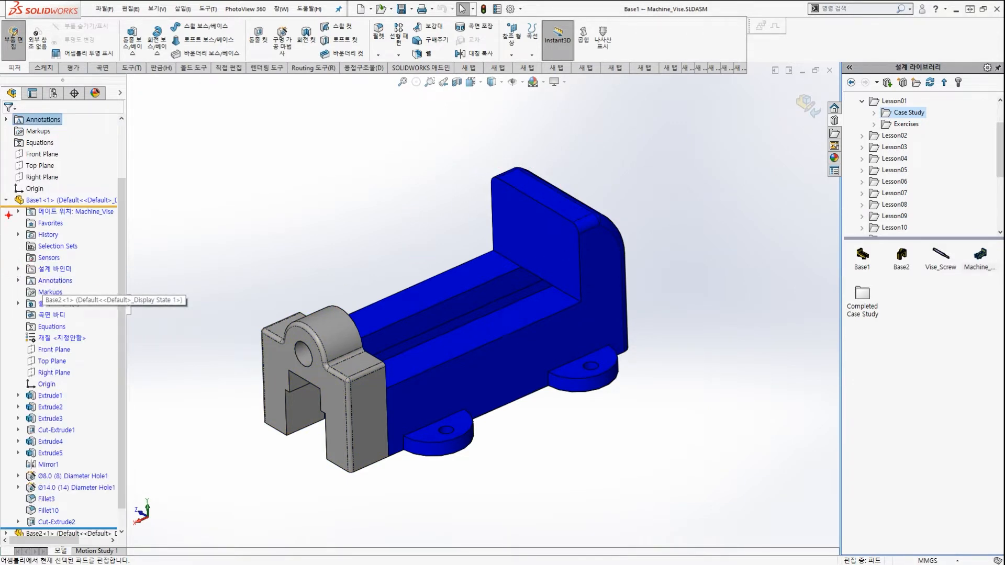
mouse_move(3, 189)
mouse_down()
mouse_move(135, 431)
mouse_move(145, 527)
mouse_up()
drag(233, 457, 149, 445)
drag(280, 310, 189, 311)
drag(325, 262, 199, 256)
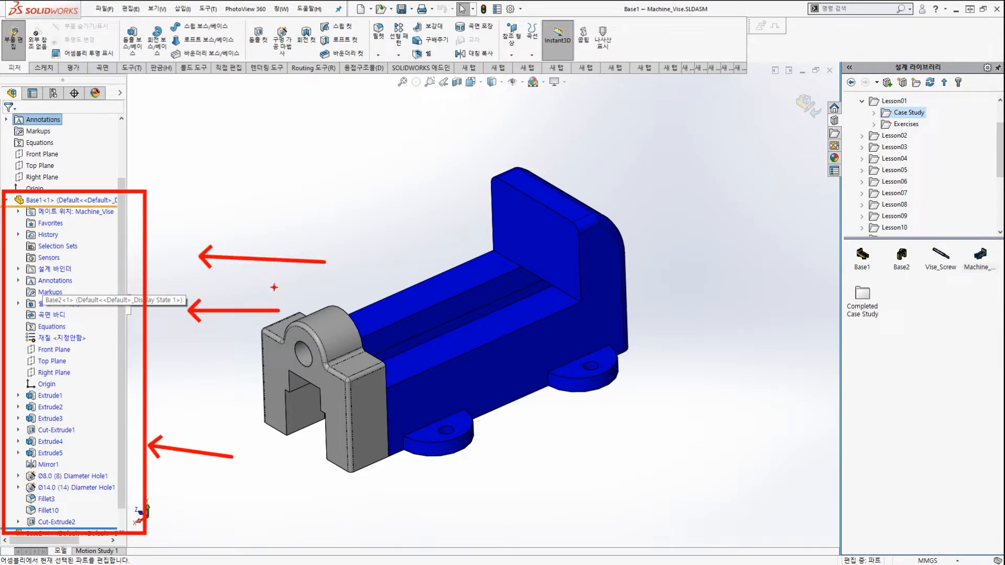
Finish editing Base1, returning to the Machine_Vise assembly, and hide the design library.
key(Escape)
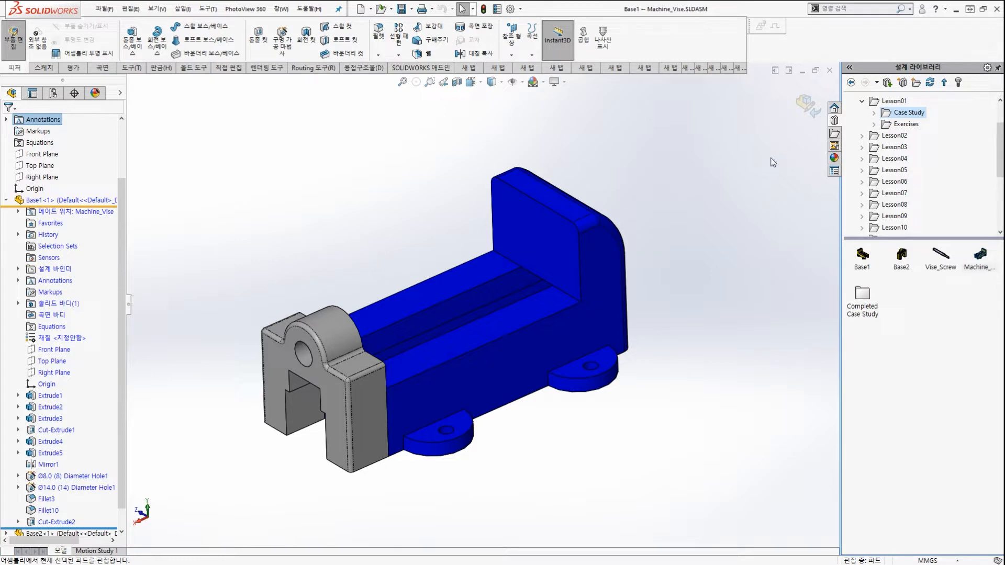
key(ctrl+2)
mouse_move(817, 133)
mouse_down()
mouse_move(804, 85)
mouse_move(809, 115)
mouse_move(664, 181)
mouse_up()
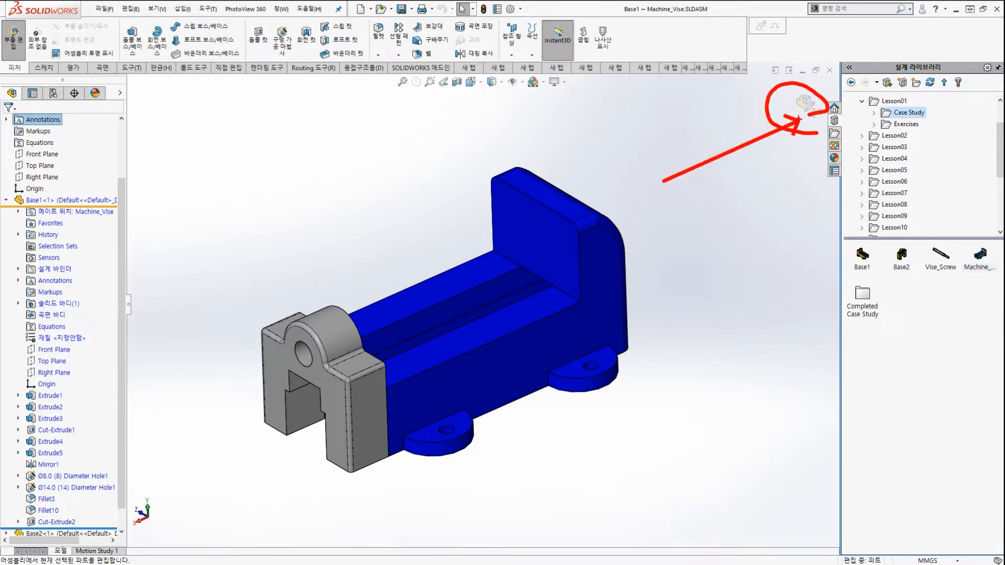
key(Escape)
click(804, 102)
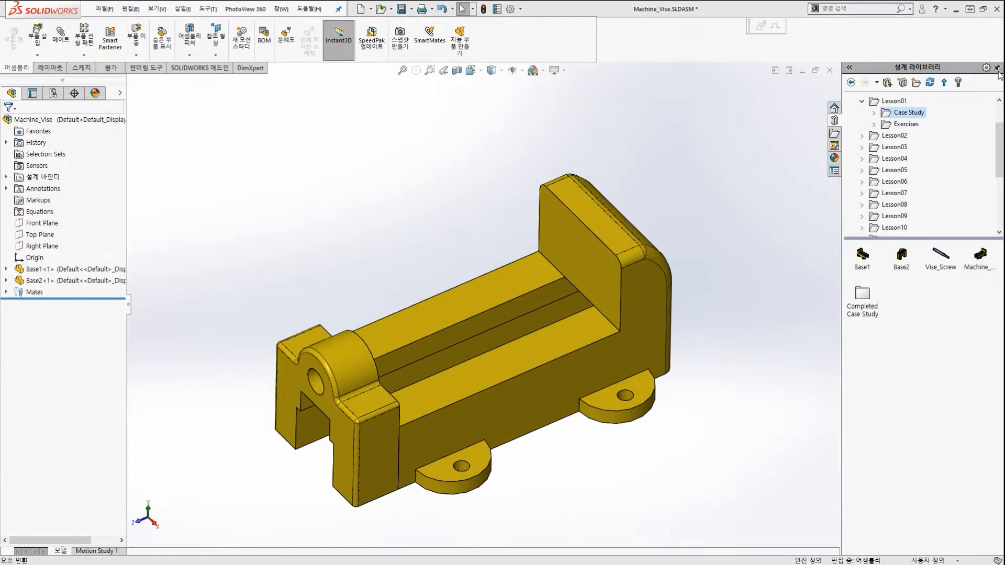
click(998, 68)
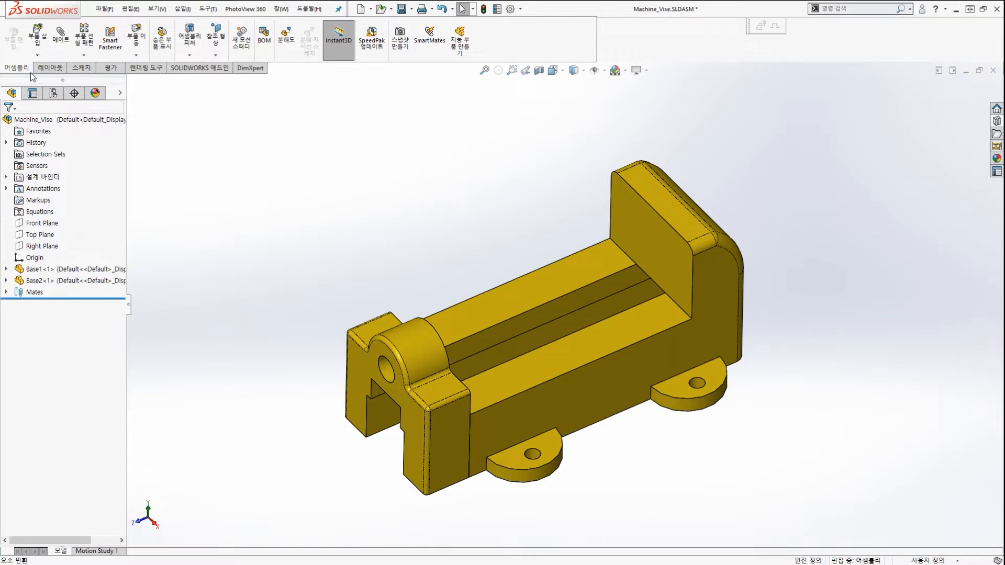
Insert a new part into the assembly, placing it on the inner vertical face of Base1's upright jaw.
click(37, 55)
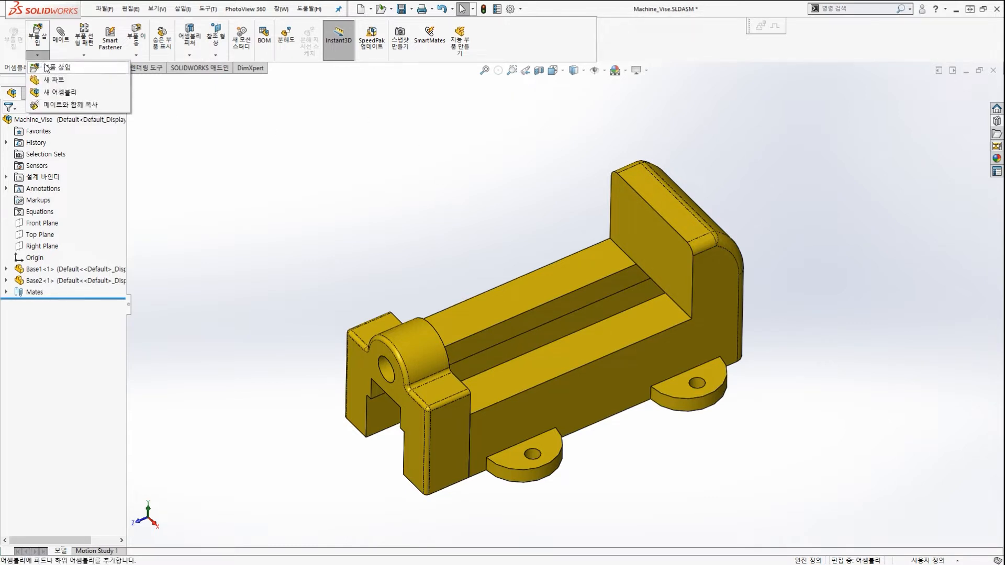
click(53, 80)
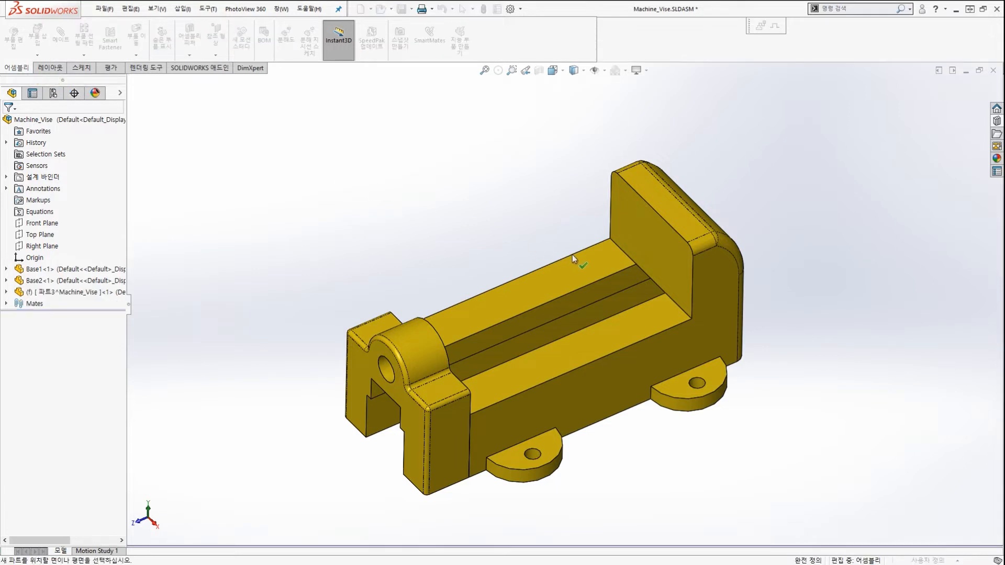
scroll(594, 240, down, 2)
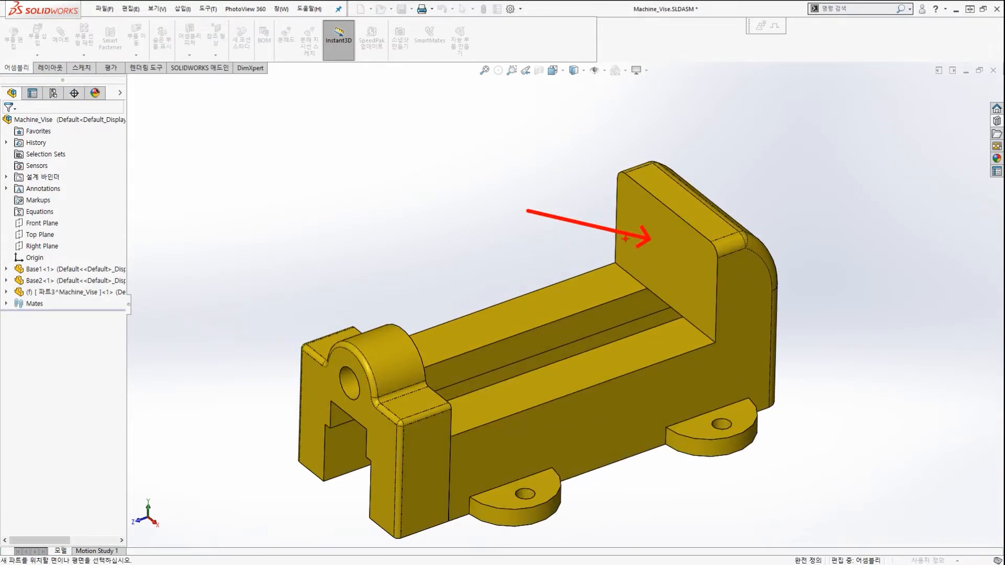
click(645, 247)
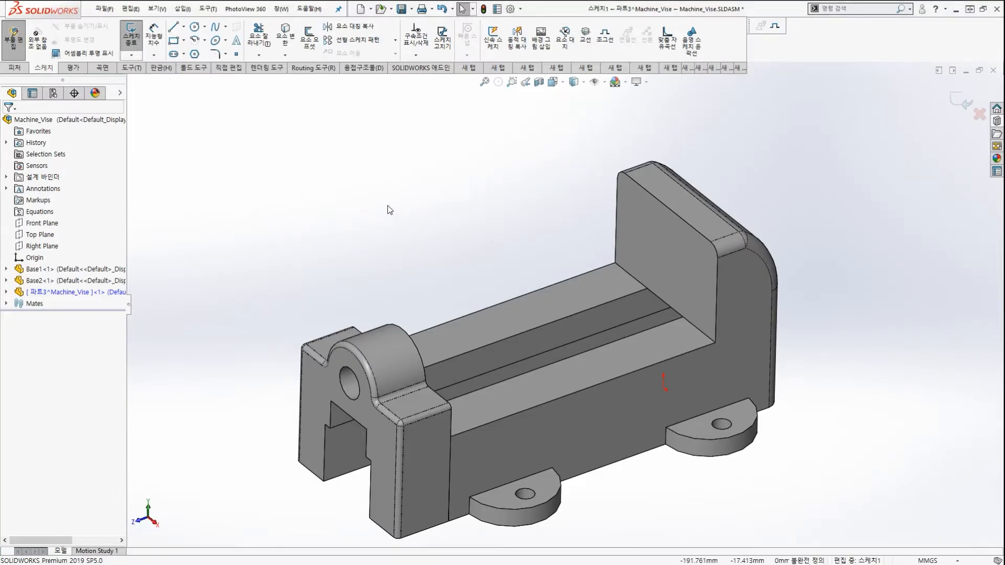
key(ctrl+2)
mouse_move(979, 119)
mouse_down()
mouse_move(924, 88)
mouse_move(943, 125)
mouse_up()
key(Escape)
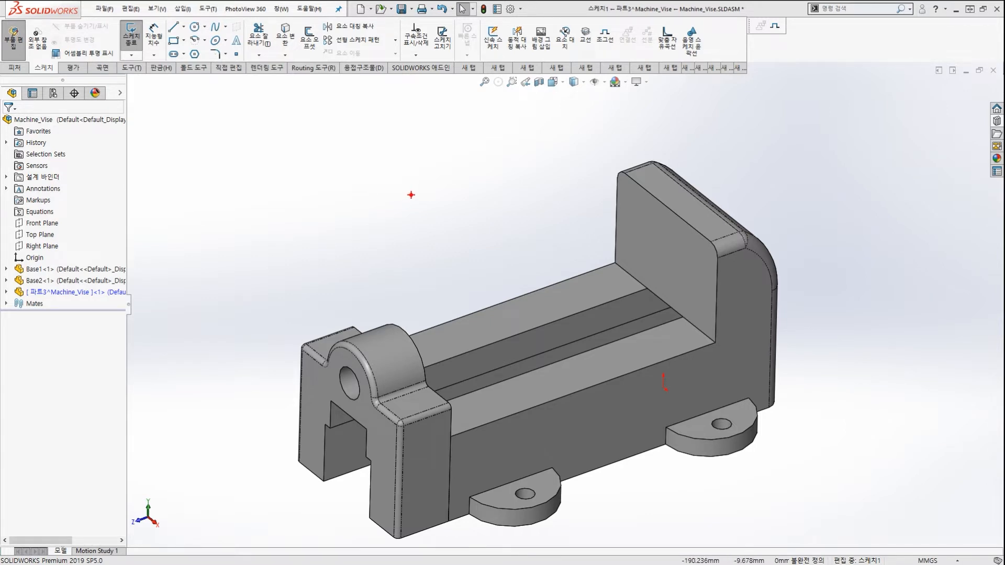
mouse_move(410, 195)
mouse_down()
mouse_move(606, 219)
mouse_move(594, 207)
mouse_up()
mouse_move(127, 303)
mouse_down()
mouse_move(4, 293)
mouse_move(129, 303)
mouse_up()
mouse_move(570, 228)
mouse_down()
mouse_move(639, 227)
mouse_move(622, 217)
mouse_move(627, 245)
mouse_move(652, 224)
mouse_up()
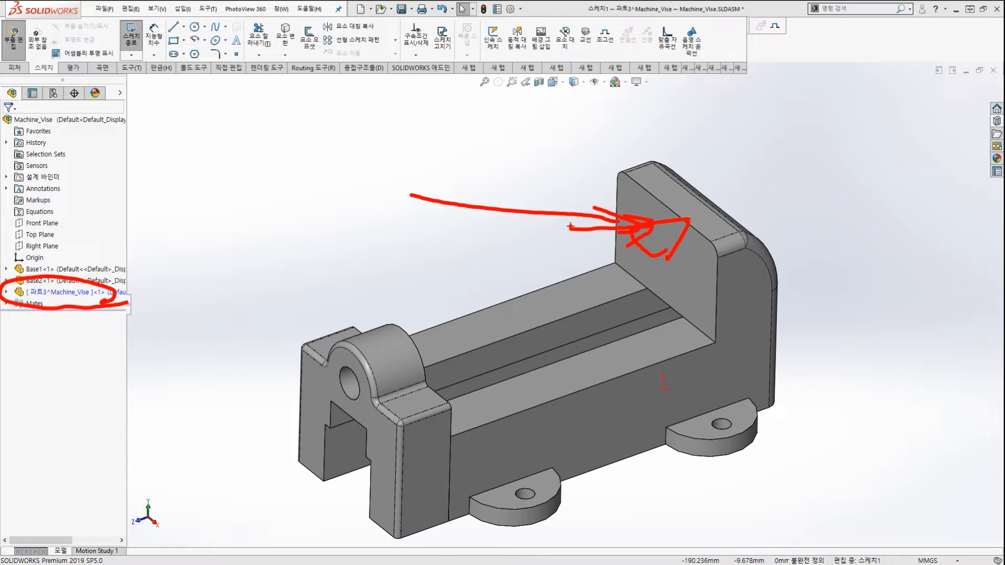
key(Escape)
Expand the new part's feature list and exit its empty sketch while staying in part editing.
click(6, 292)
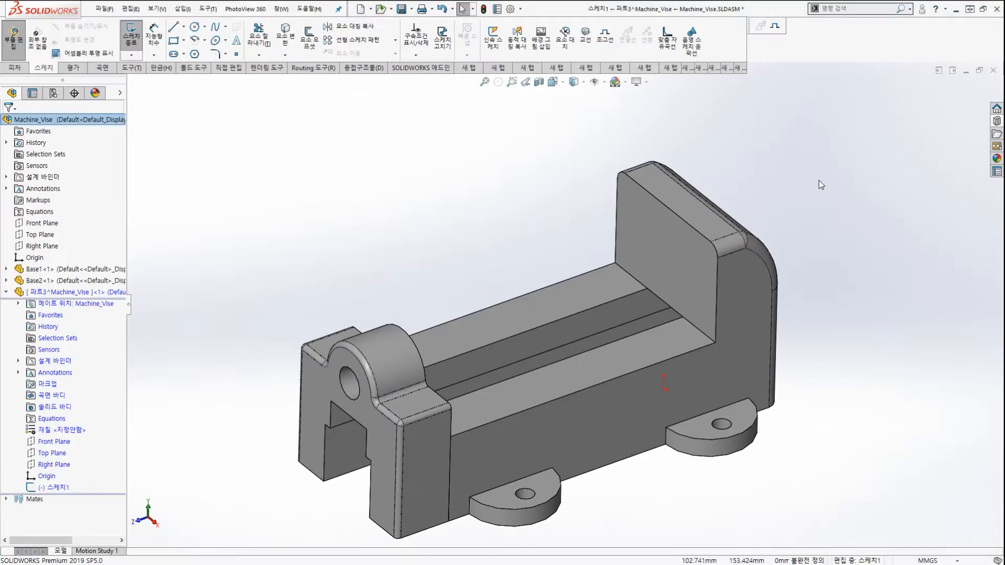
scroll(745, 87, up, 2)
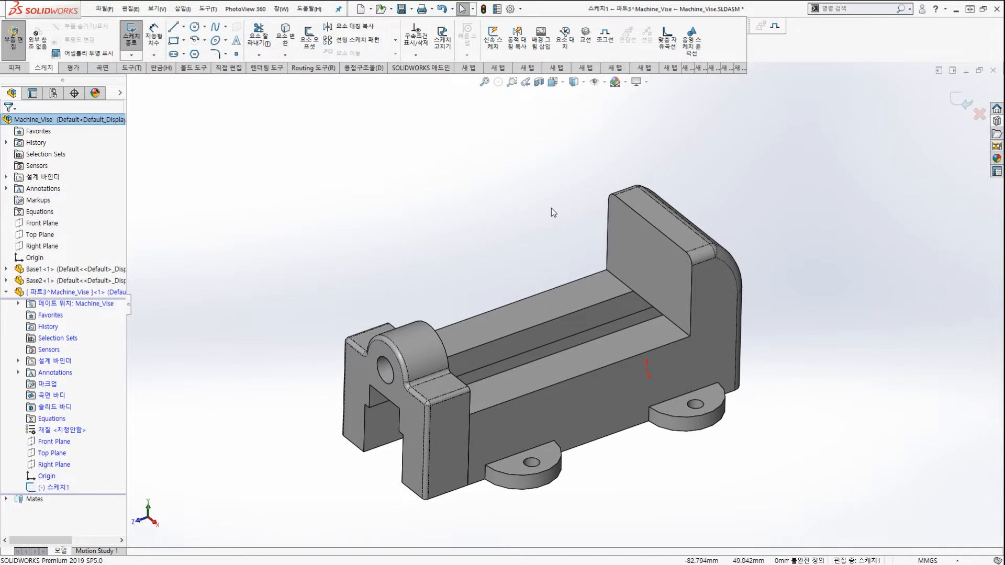
click(956, 99)
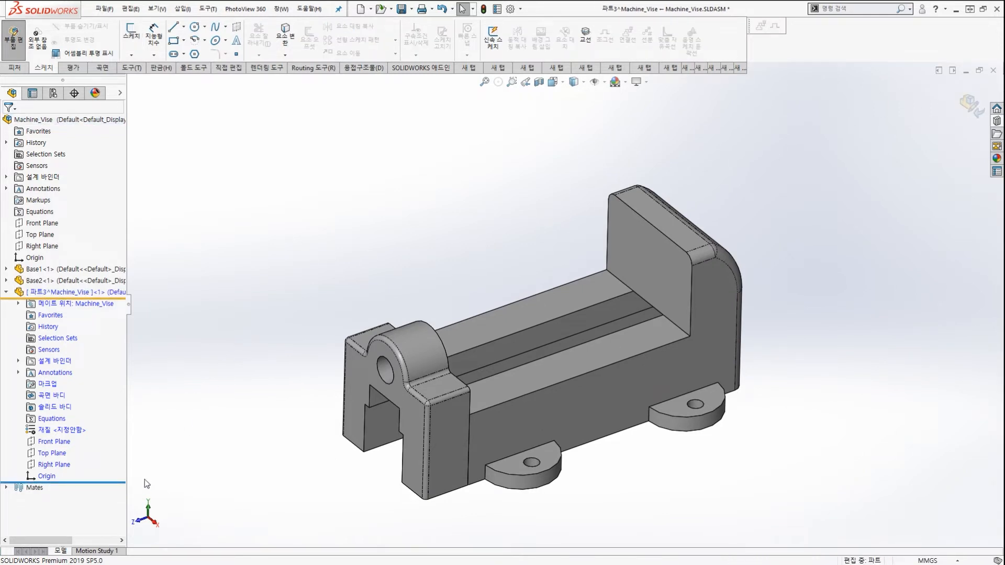
drag(46, 480, 94, 492)
key(Escape)
Start a new sketch for the new part on the inner vertical face of Base1's upright jaw.
middle_drag(509, 264, 627, 259)
click(627, 249)
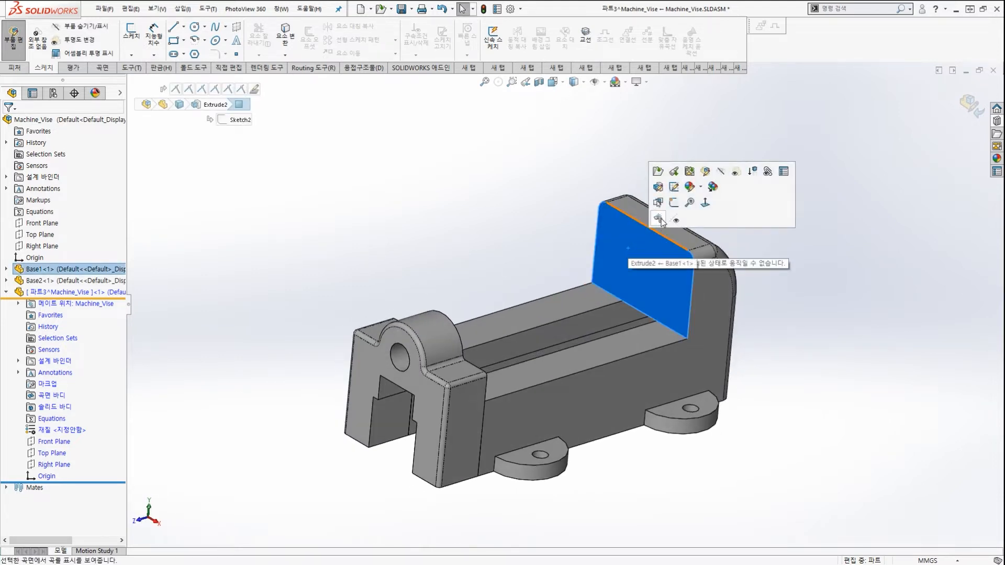
click(673, 204)
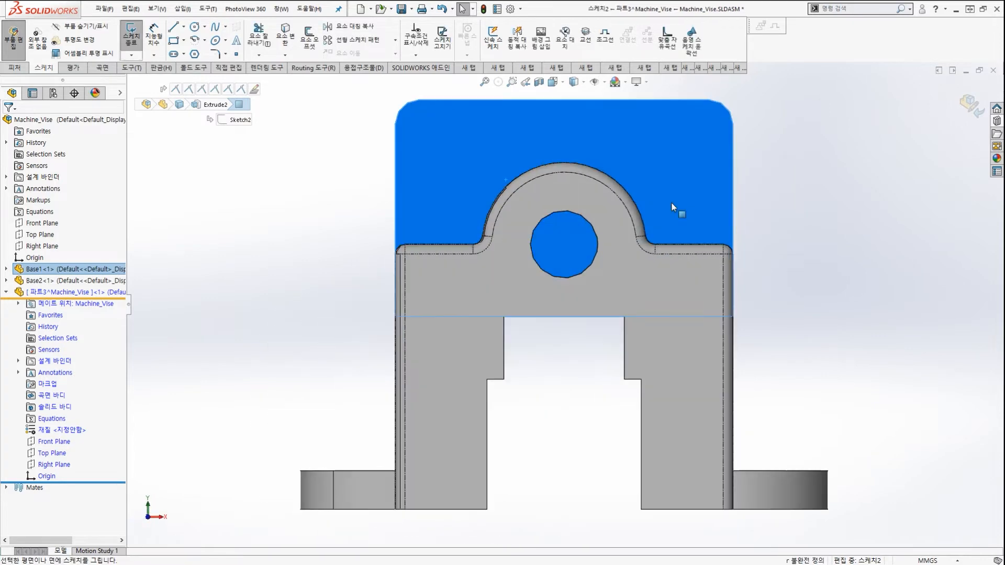
scroll(671, 202, up, 4)
click(681, 236)
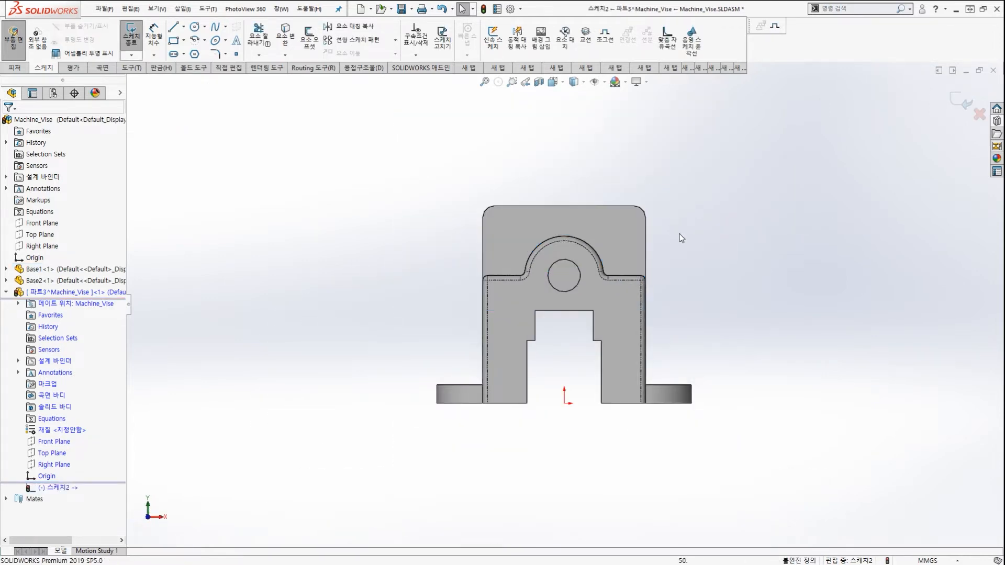
middle_drag(680, 237, 623, 288)
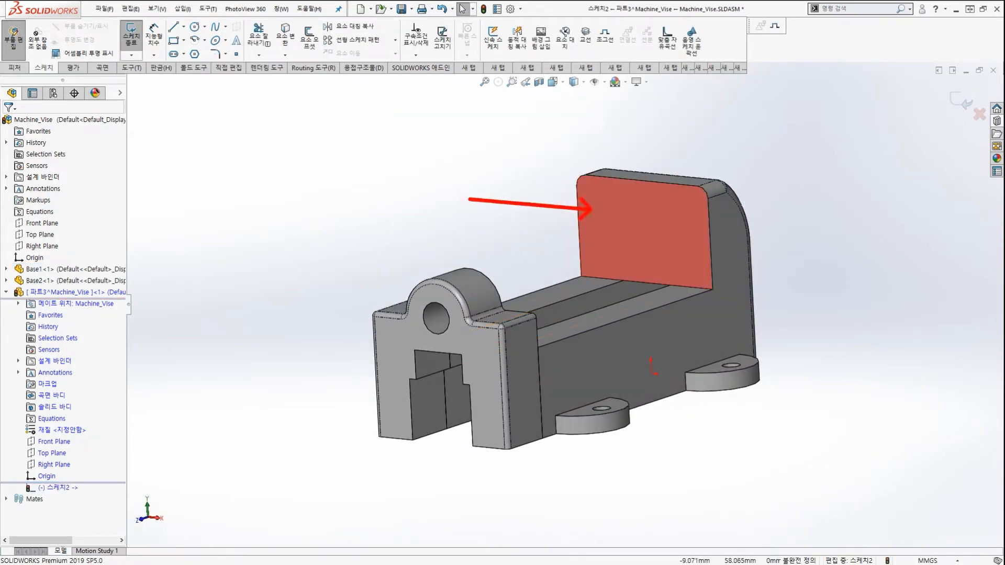
drag(609, 194, 582, 225)
drag(639, 196, 603, 238)
drag(682, 210, 631, 254)
drag(688, 241, 656, 281)
key(Escape)
scroll(534, 259, up, 1)
scroll(533, 256, up, 1)
middle_drag(533, 256, 501, 291)
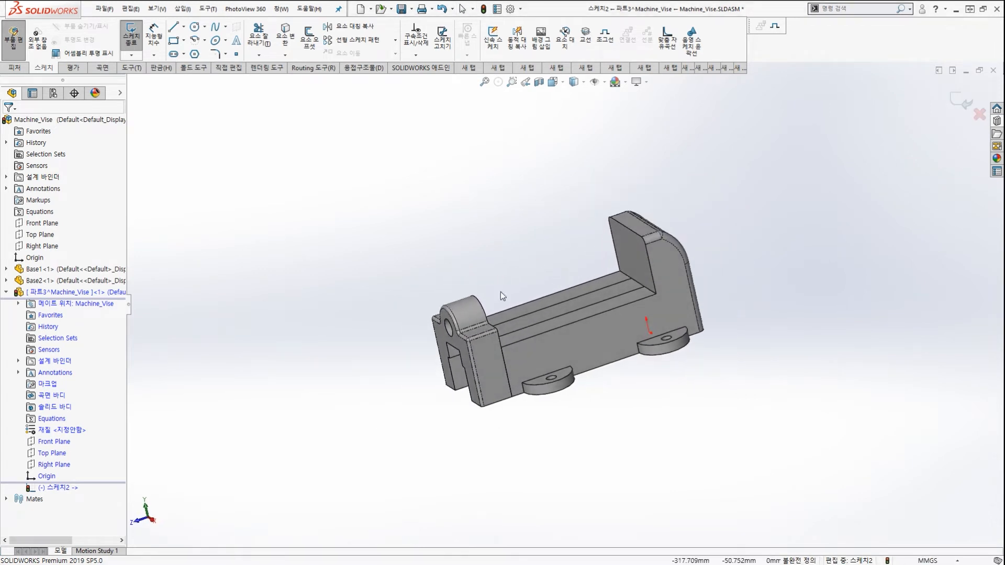
scroll(555, 259, down, 2)
key(ctrl+2)
drag(451, 420, 455, 396)
drag(349, 406, 373, 382)
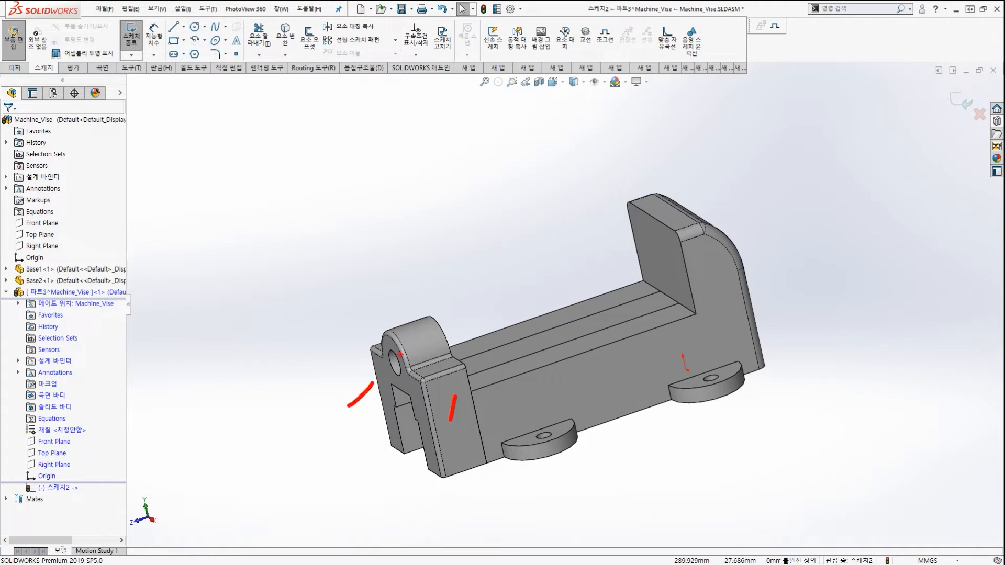
drag(598, 368, 583, 351)
drag(722, 300, 699, 299)
drag(758, 216, 699, 240)
key(Escape)
middle_drag(431, 246, 443, 247)
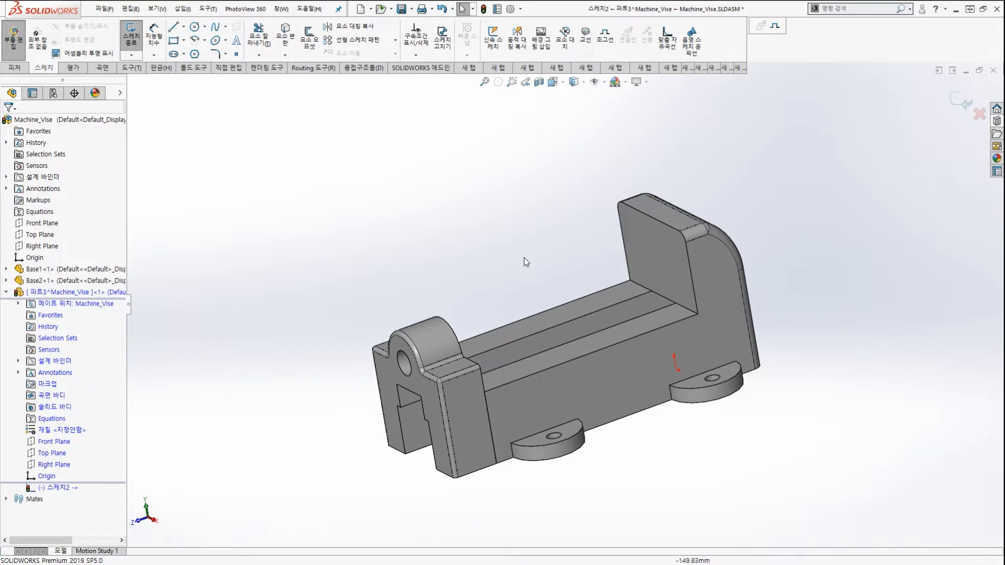
middle_drag(504, 266, 639, 260)
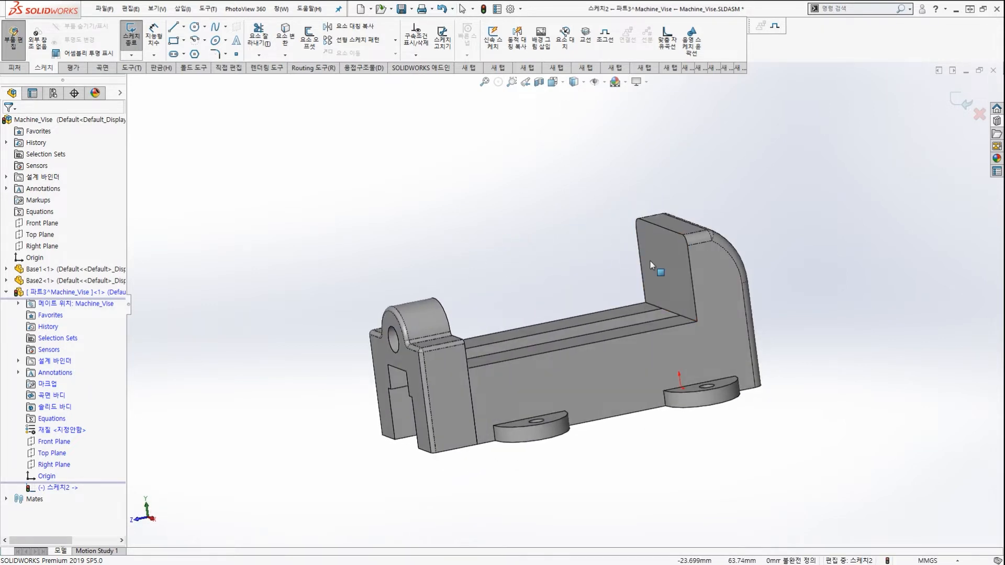
scroll(643, 275, down, 3)
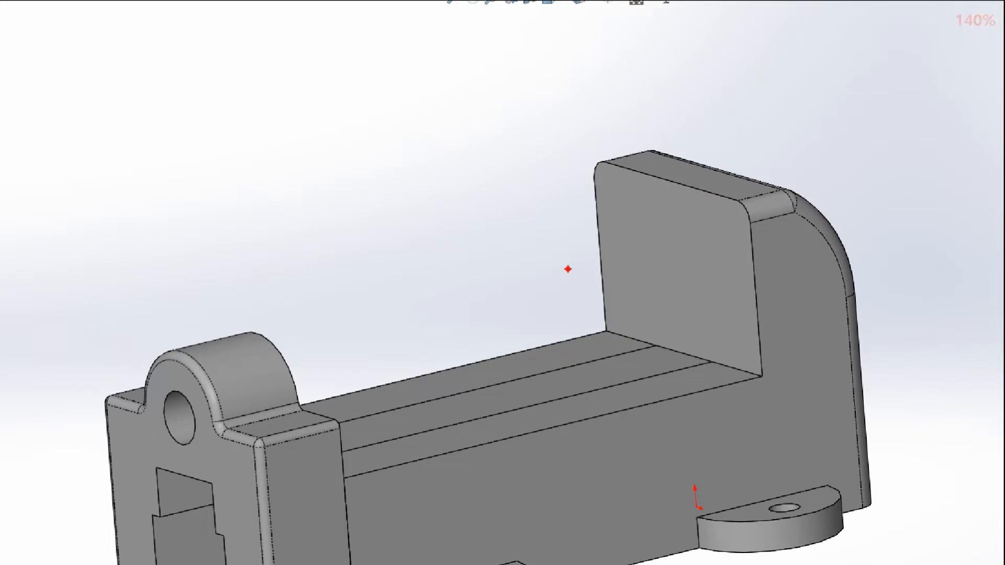
mouse_move(610, 157)
mouse_down()
mouse_move(588, 197)
mouse_move(668, 360)
mouse_move(765, 250)
mouse_move(694, 200)
mouse_up()
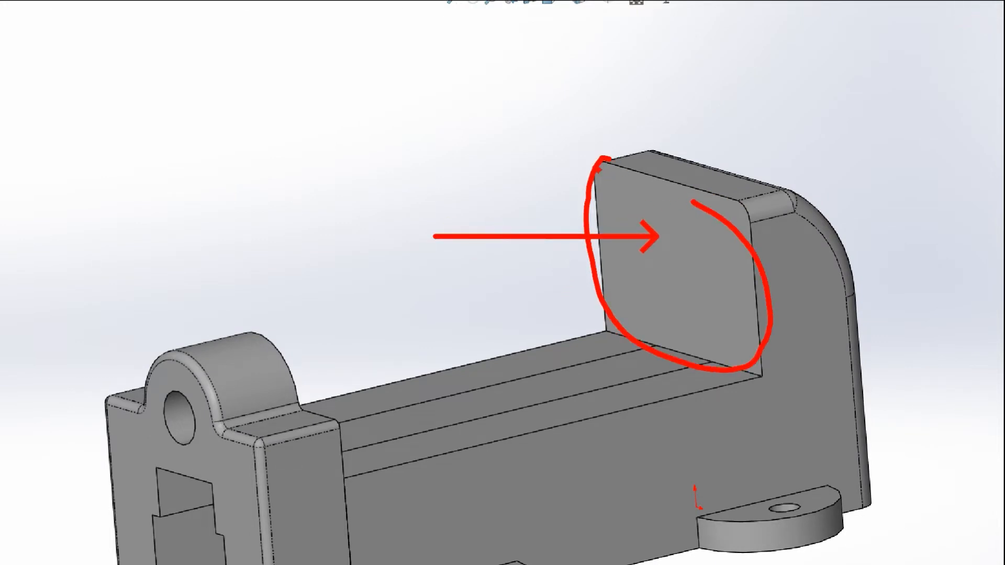
drag(598, 169, 735, 195)
key(Escape)
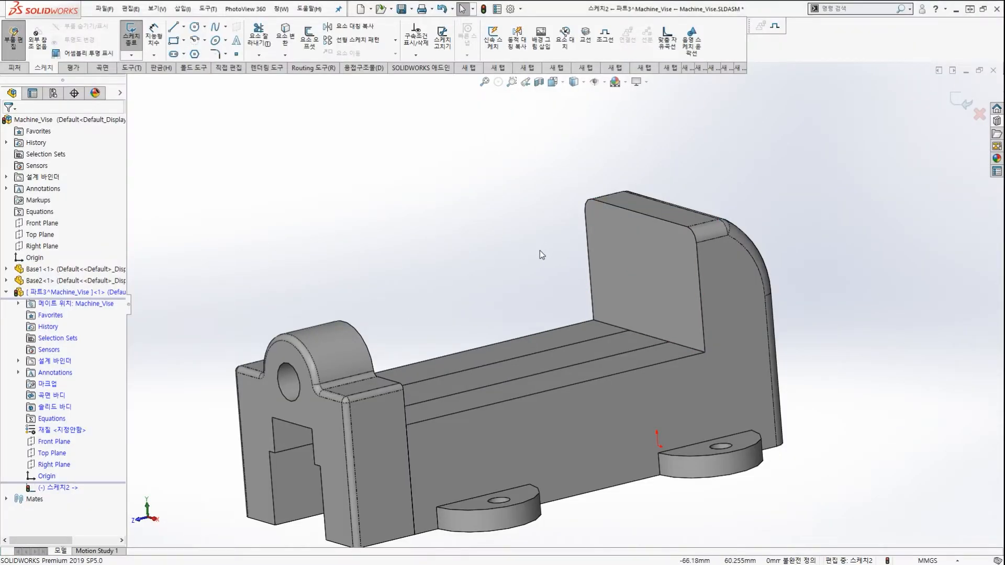
scroll(552, 337, up, 2)
scroll(556, 331, down, 2)
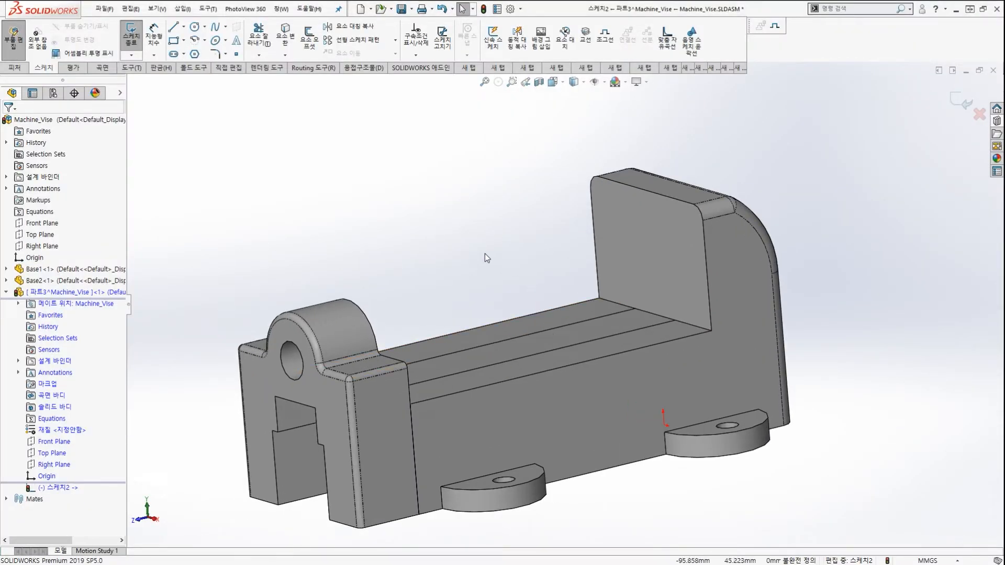
key(ctrl+2)
ctrl+drag(270, 12, 336, 112)
mouse_move(86, 473)
mouse_down()
mouse_move(73, 476)
mouse_move(21, 315)
mouse_move(128, 407)
mouse_move(111, 450)
mouse_up()
mouse_move(351, 133)
mouse_down()
mouse_move(388, 113)
mouse_move(618, 142)
mouse_move(609, 153)
mouse_up()
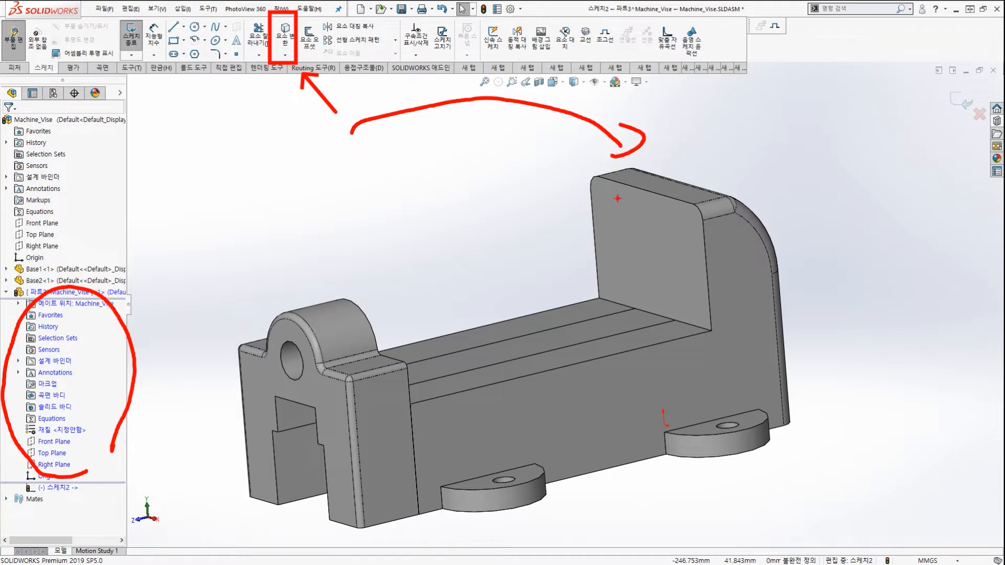
mouse_move(636, 191)
mouse_down()
mouse_move(615, 196)
mouse_move(622, 212)
mouse_up()
mouse_move(558, 190)
mouse_down()
mouse_move(567, 245)
mouse_move(549, 190)
mouse_up()
mouse_move(652, 156)
mouse_down()
mouse_move(673, 168)
mouse_move(652, 160)
mouse_up()
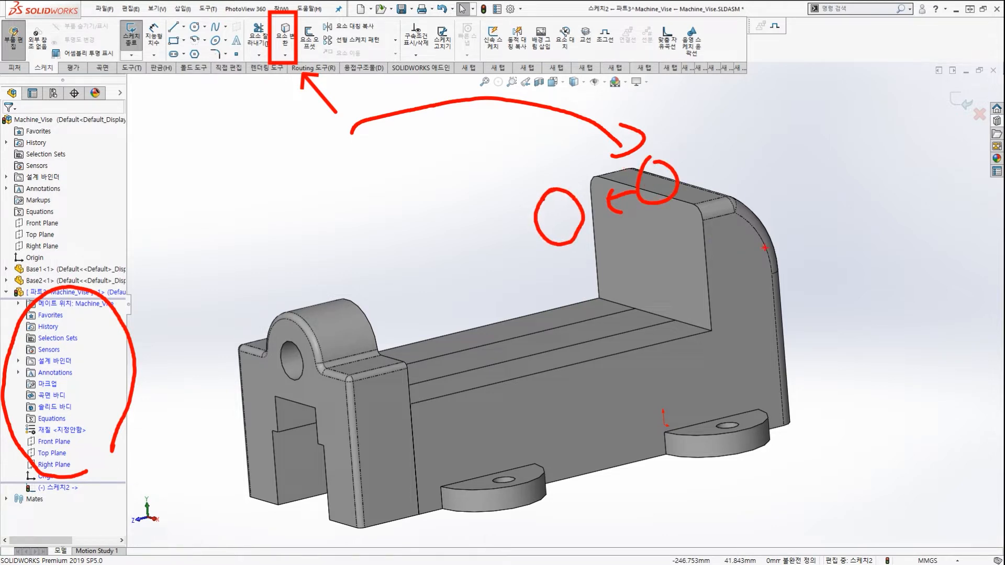
mouse_move(775, 245)
mouse_down()
mouse_move(713, 249)
mouse_move(741, 269)
mouse_up()
mouse_move(571, 247)
mouse_down()
mouse_move(486, 212)
mouse_move(565, 242)
mouse_up()
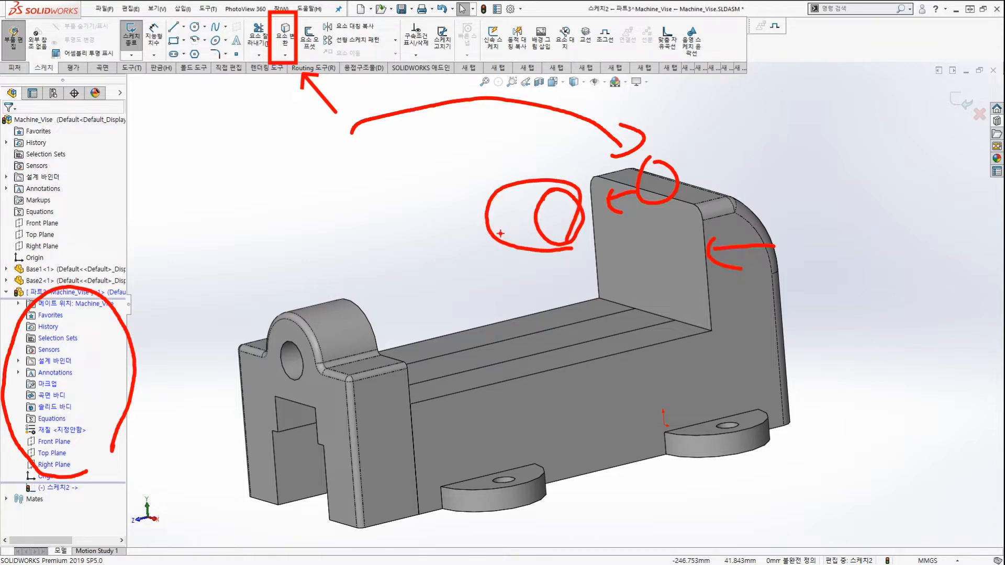
key(Escape)
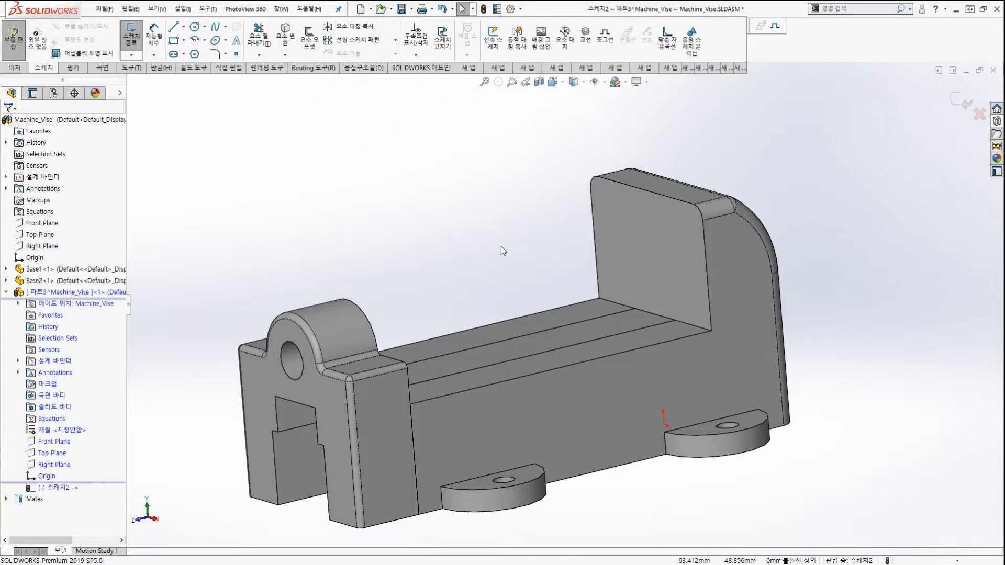
Convert the outline of Base1's inner vertical jaw face into entities in the new part's sketch.
middle_drag(470, 263, 462, 228)
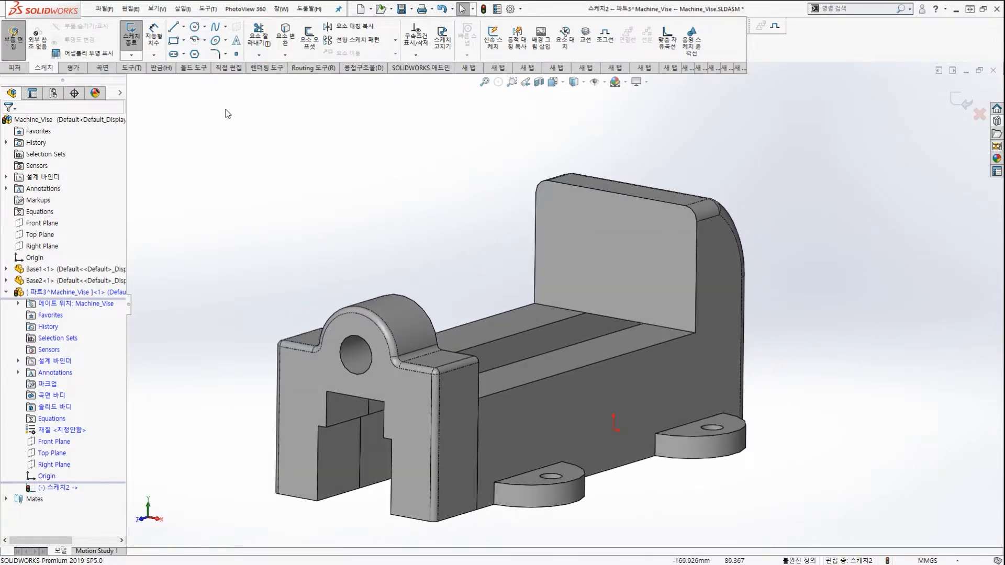
click(286, 38)
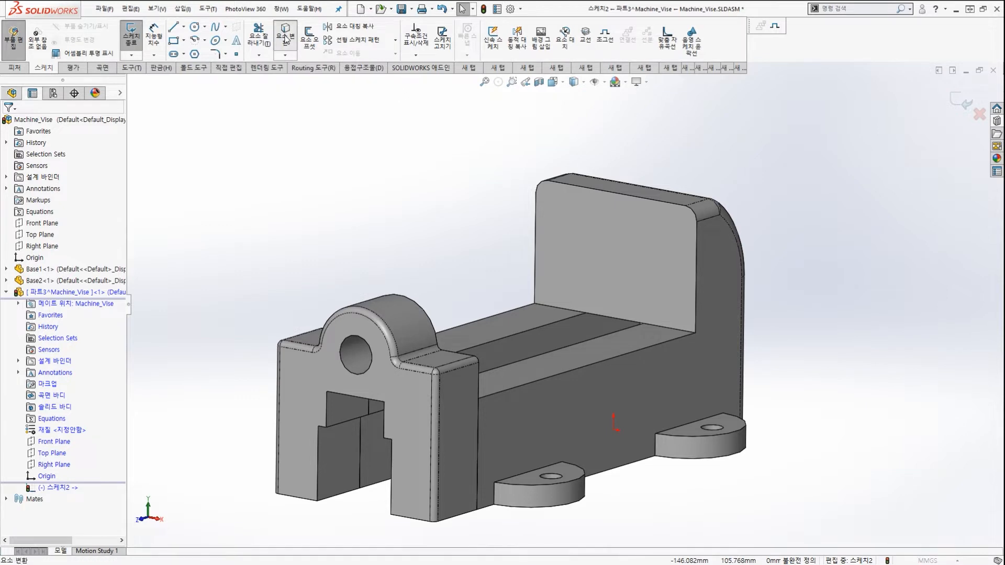
click(616, 231)
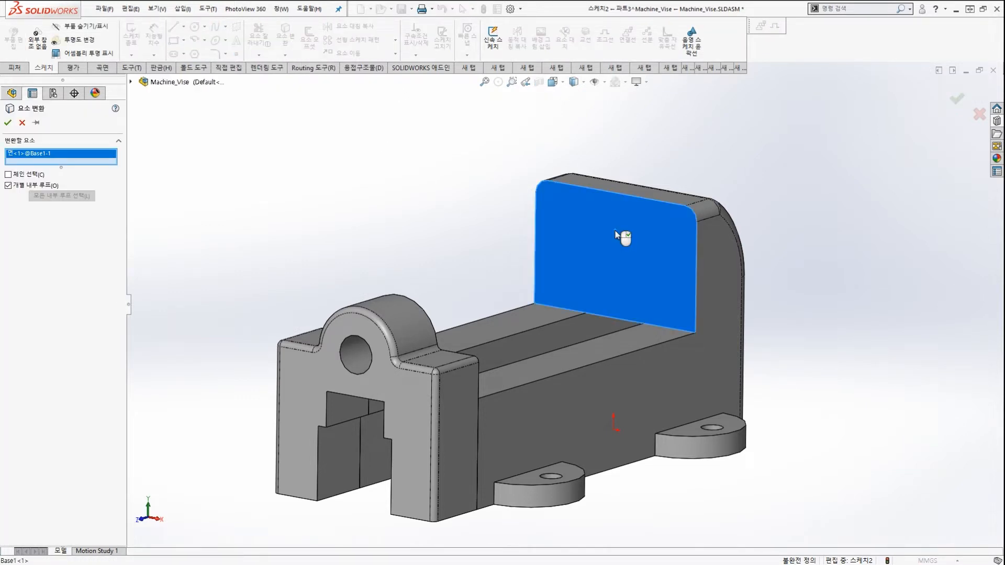
right_click(622, 238)
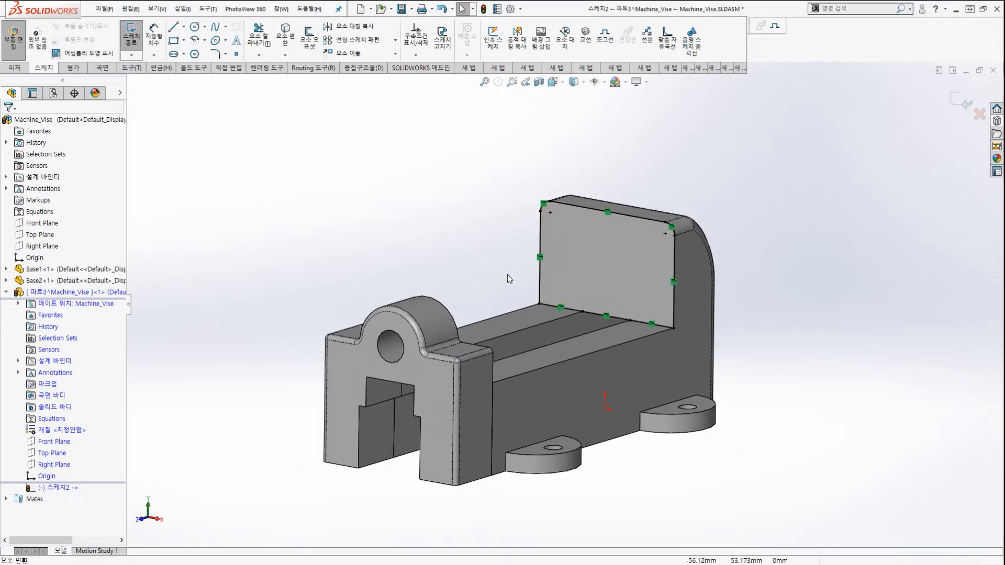
middle_drag(510, 279, 498, 279)
key(ctrl+2)
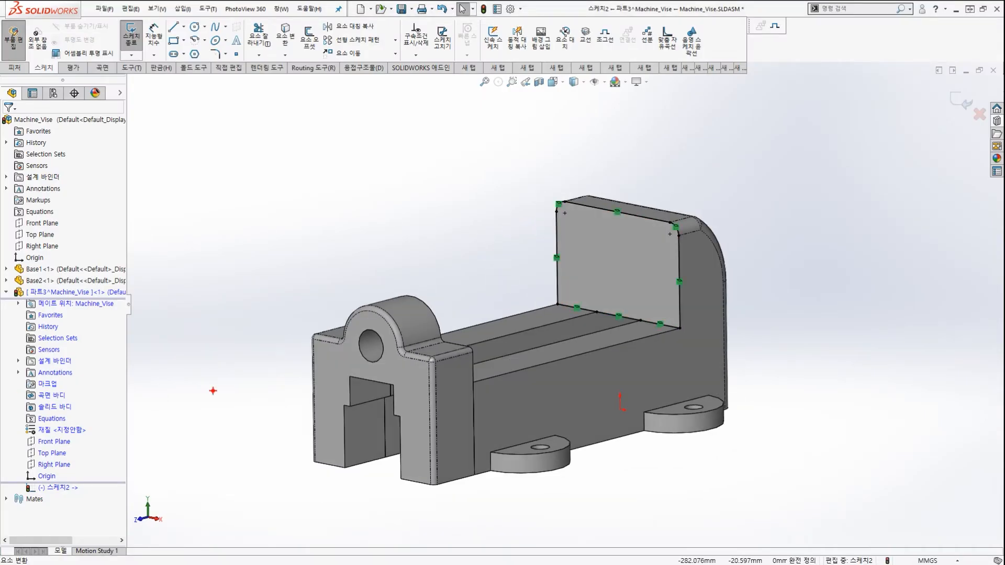
drag(621, 235, 634, 236)
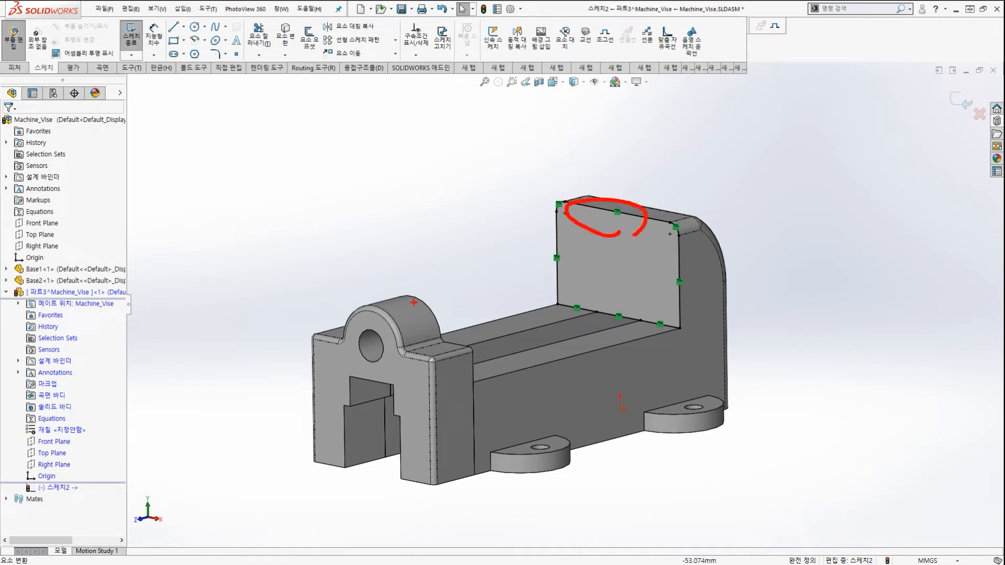
mouse_move(595, 209)
mouse_down()
mouse_move(576, 236)
mouse_move(682, 205)
mouse_move(700, 229)
mouse_up()
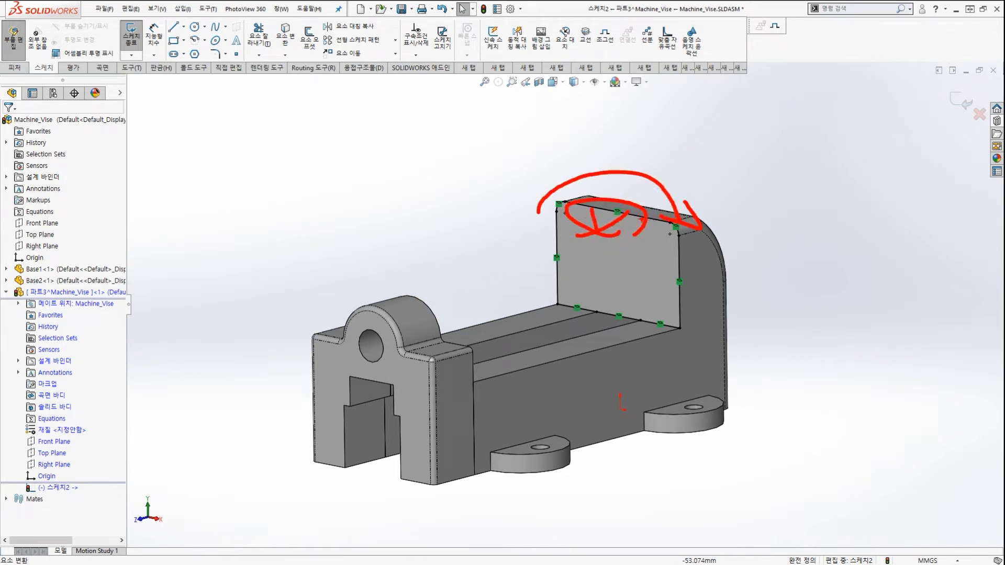
key(e)
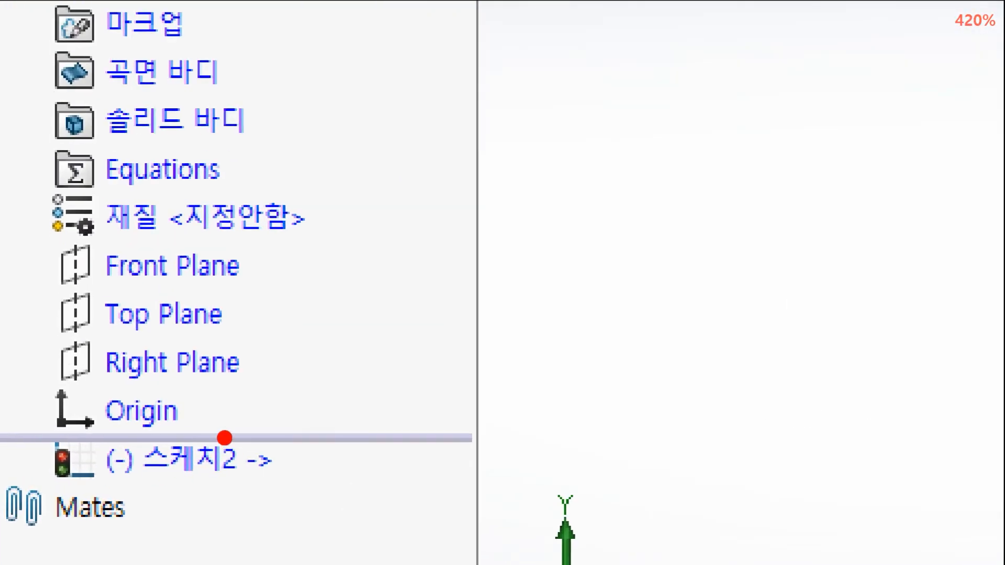
drag(64, 481, 87, 495)
drag(437, 312, 306, 415)
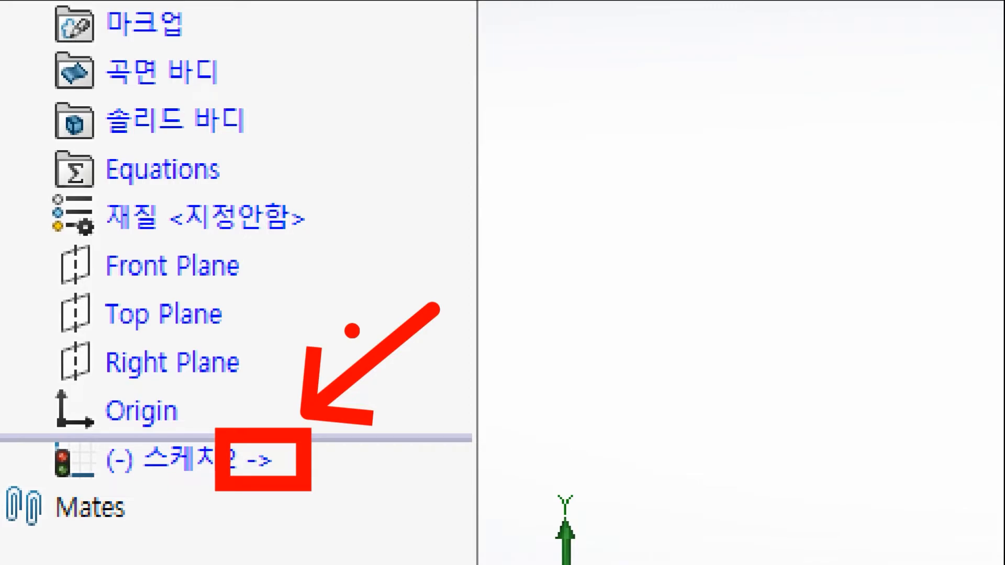
key(Escape)
key(ctrl+2)
drag(580, 278, 586, 260)
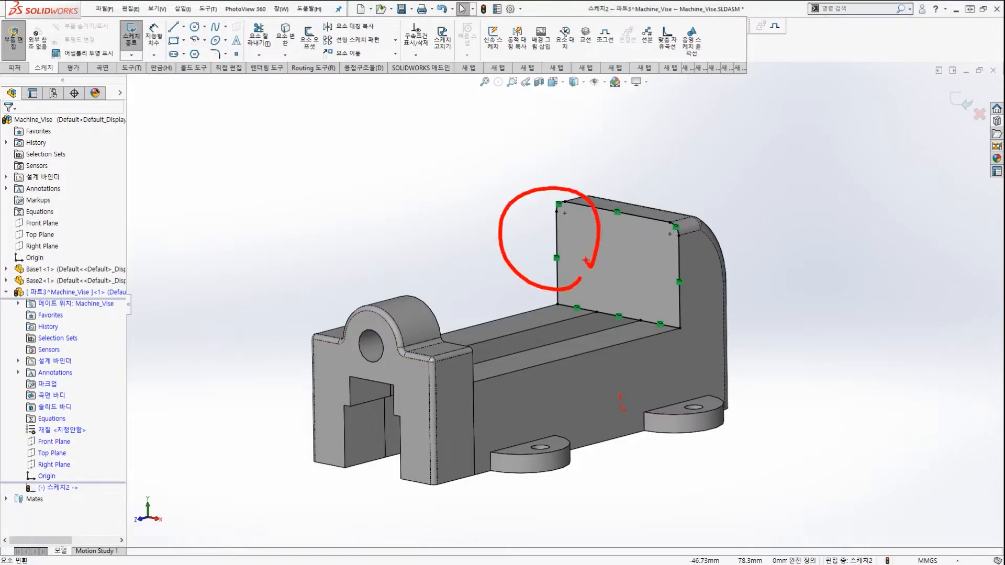
mouse_move(550, 206)
mouse_down()
mouse_move(602, 161)
mouse_move(813, 181)
mouse_up()
drag(823, 227, 837, 206)
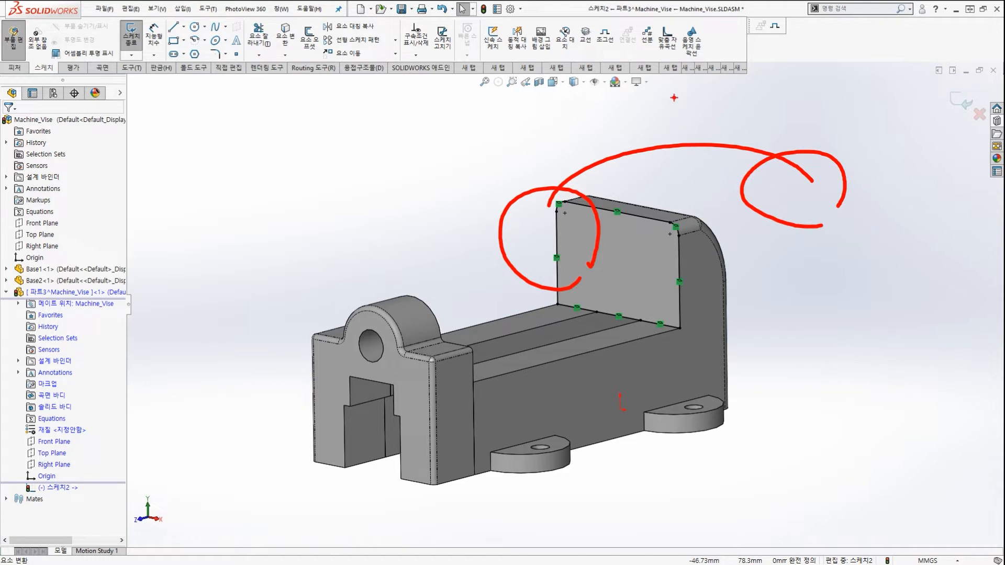
drag(674, 98, 672, 388)
drag(708, 107, 654, 180)
drag(622, 123, 707, 218)
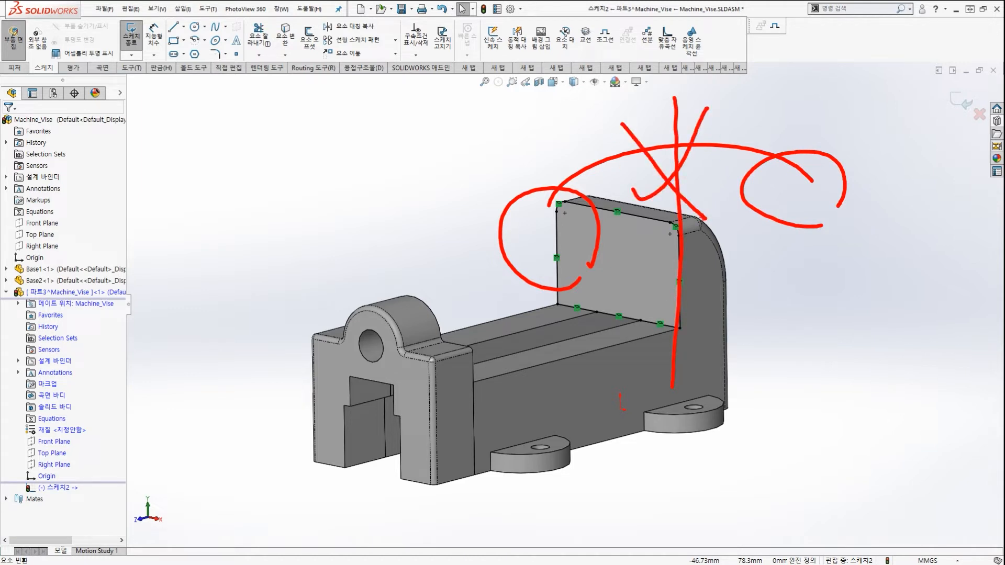
mouse_move(552, 216)
mouse_down()
mouse_move(592, 155)
mouse_move(796, 203)
mouse_up()
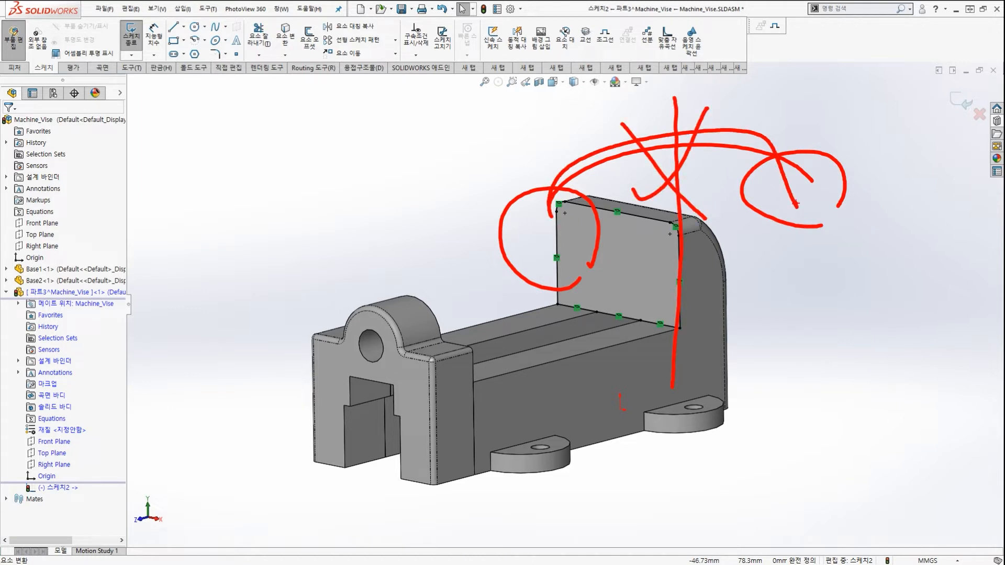
key(Escape)
Select the converted line along the jaw face's upper edge, examine its existing relations, and clear the selection.
scroll(672, 257, down, 1)
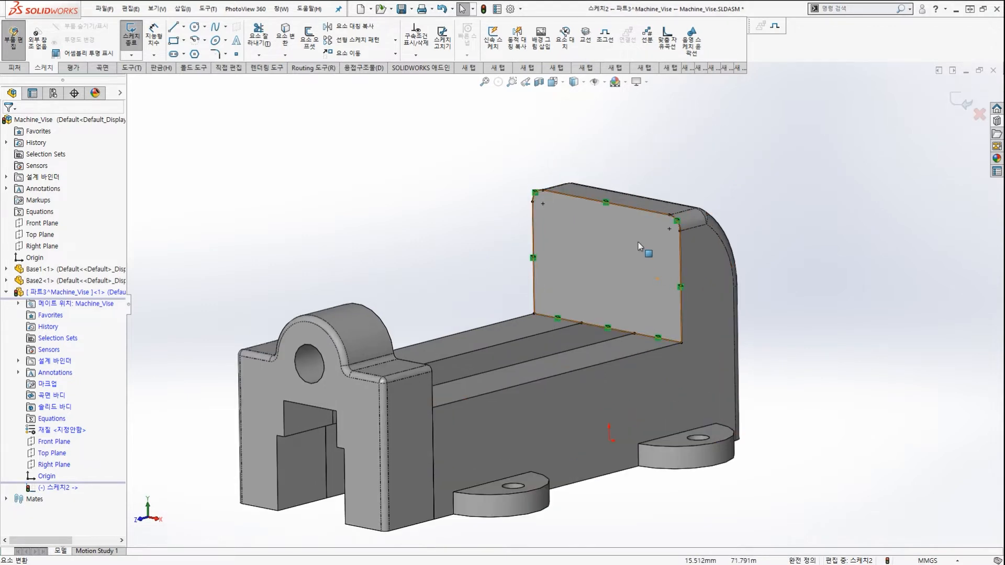
click(637, 209)
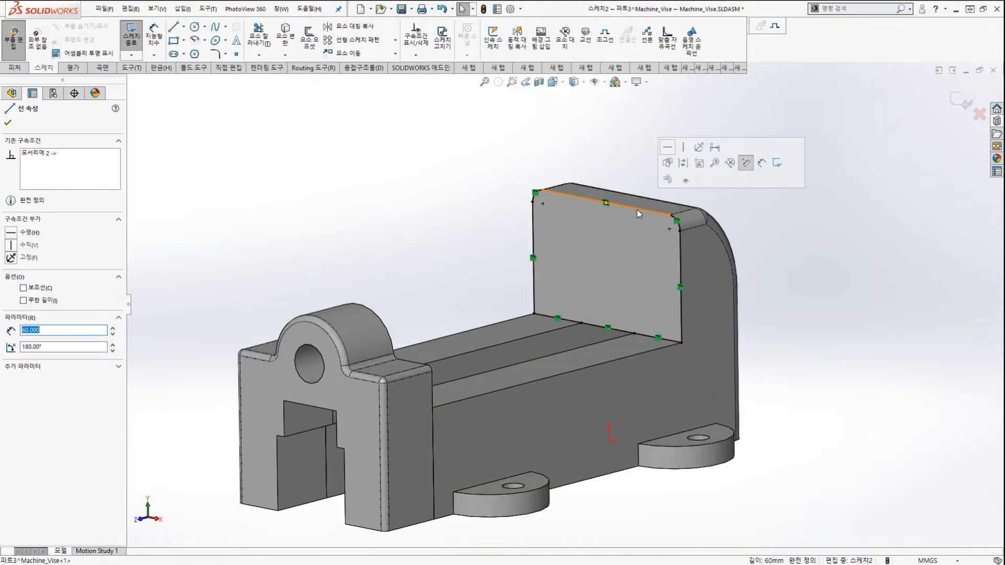
drag(607, 224, 594, 206)
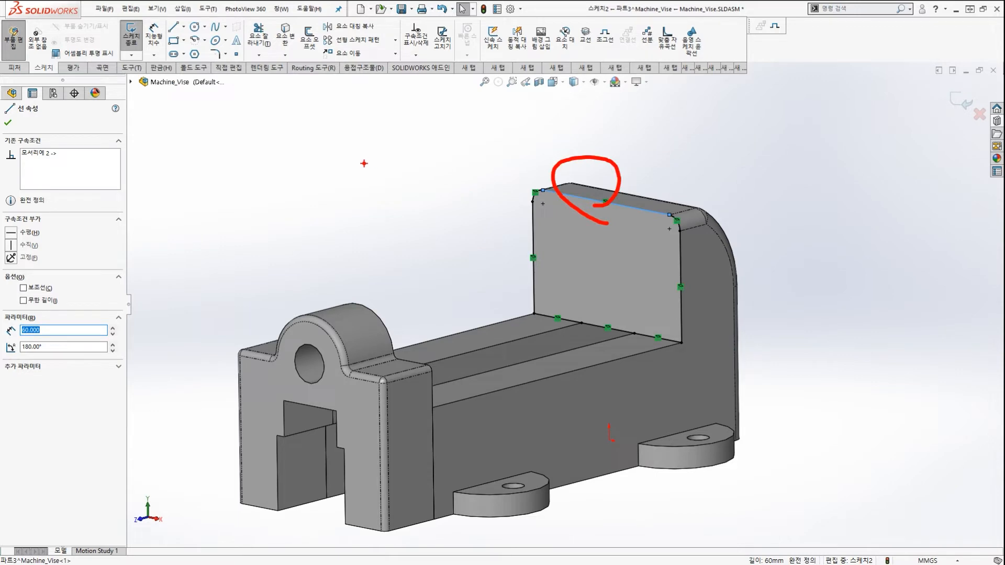
mouse_move(361, 150)
mouse_down()
mouse_move(162, 127)
mouse_move(89, 149)
mouse_move(96, 132)
mouse_up()
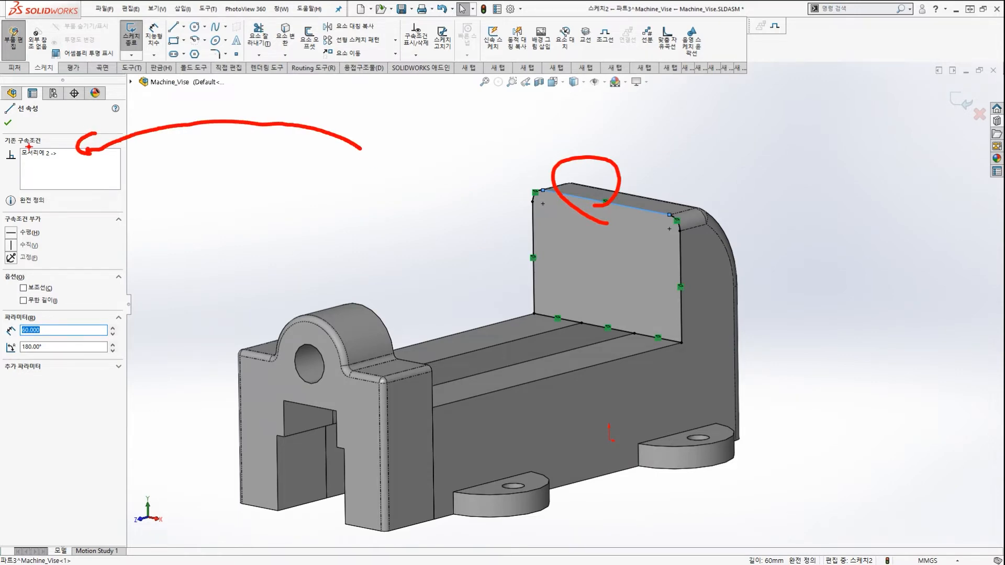
drag(40, 145, 76, 165)
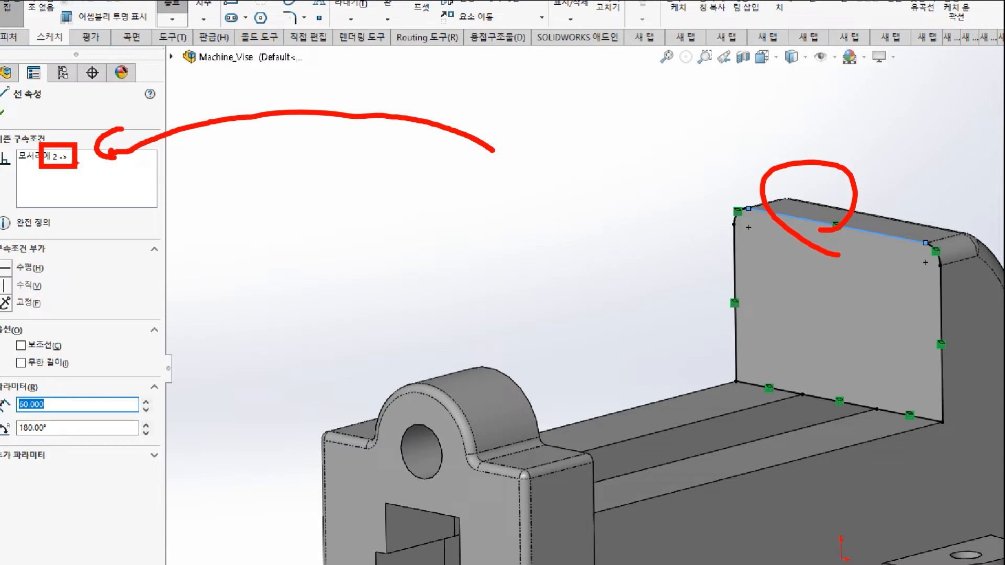
key(Escape)
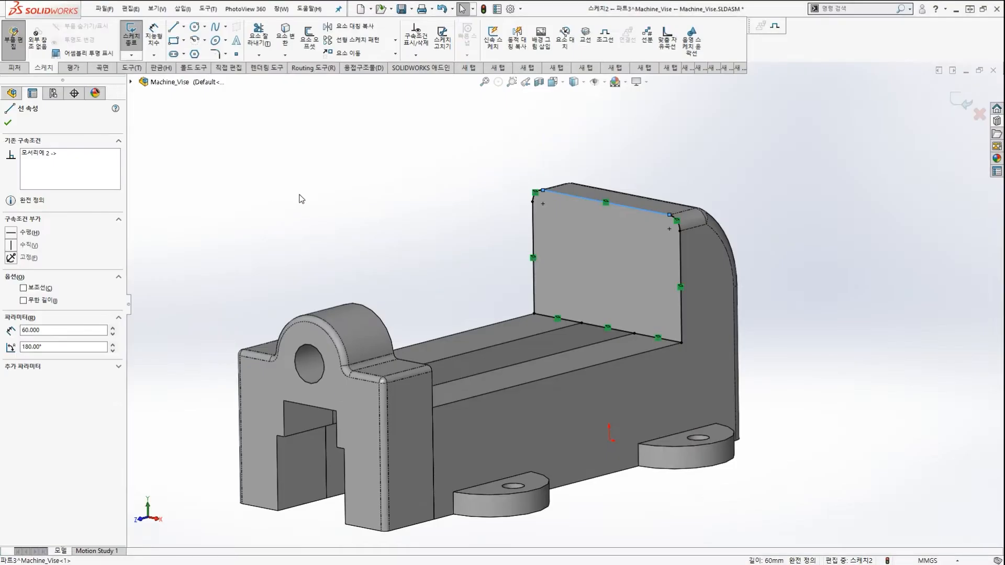
click(346, 199)
Extrude the converted jaw face outline as a blind boss 5 mm deep, away from Base1's upright jaw.
middle_drag(448, 252, 406, 216)
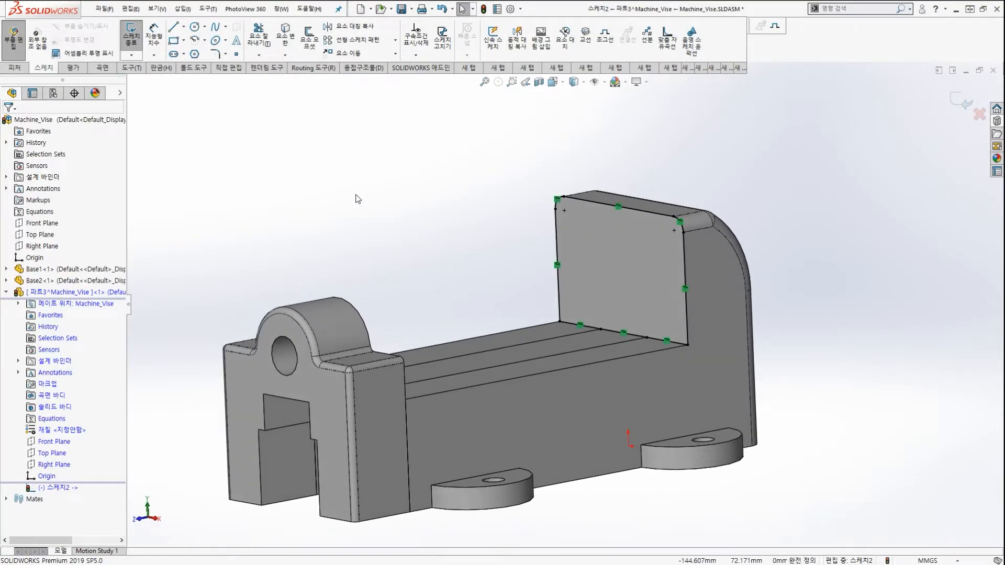
click(11, 69)
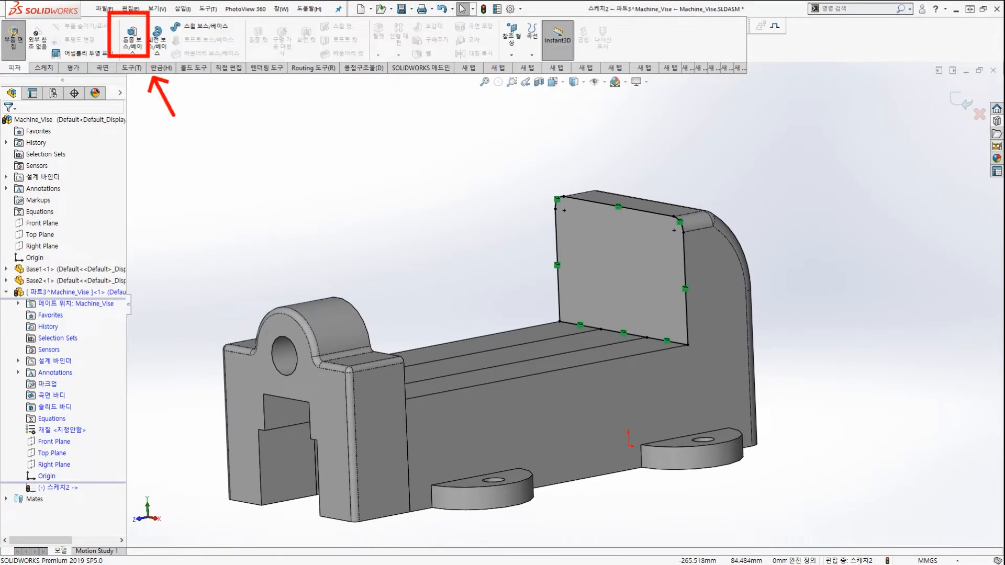
click(134, 46)
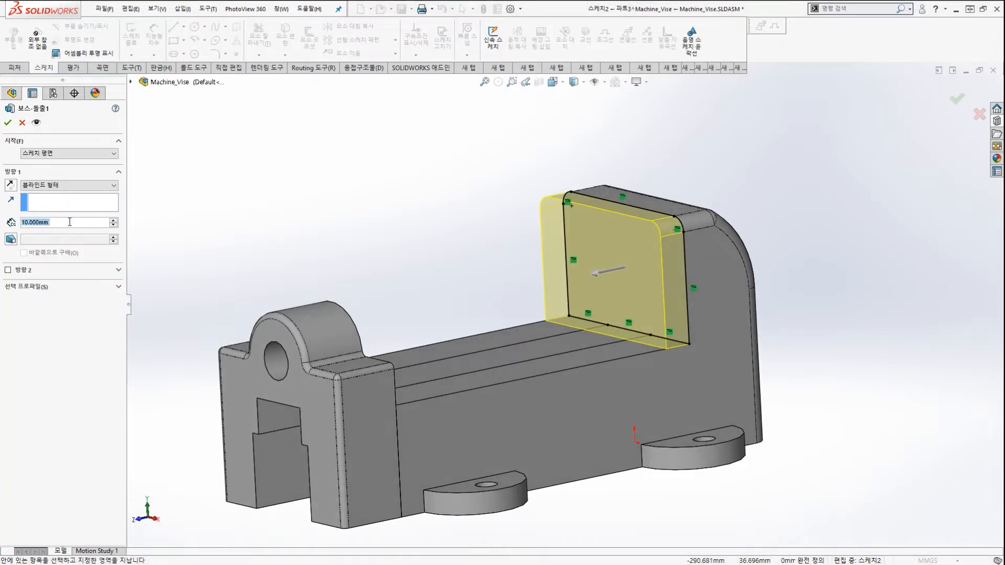
double_click(68, 222)
text(5)
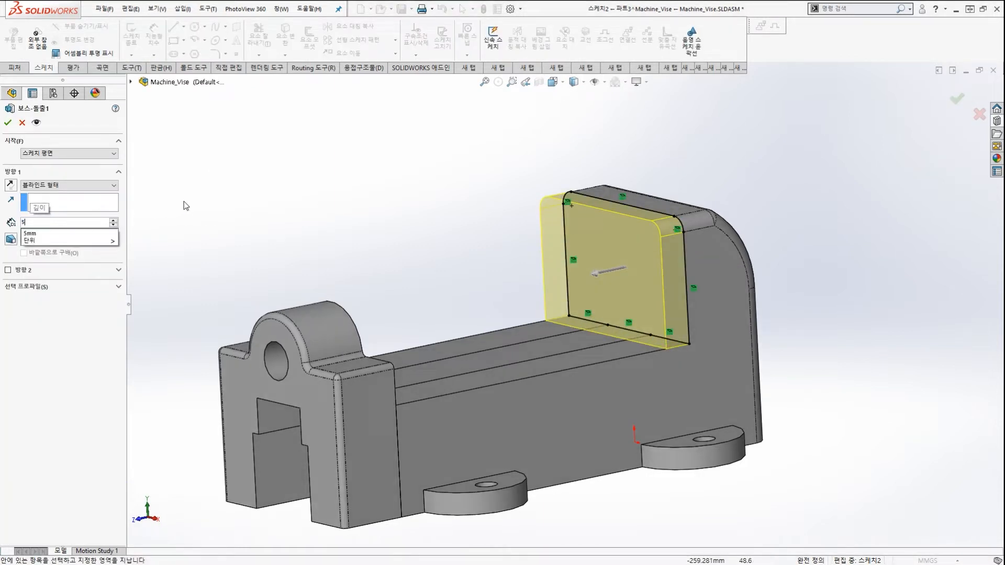
key(Return)
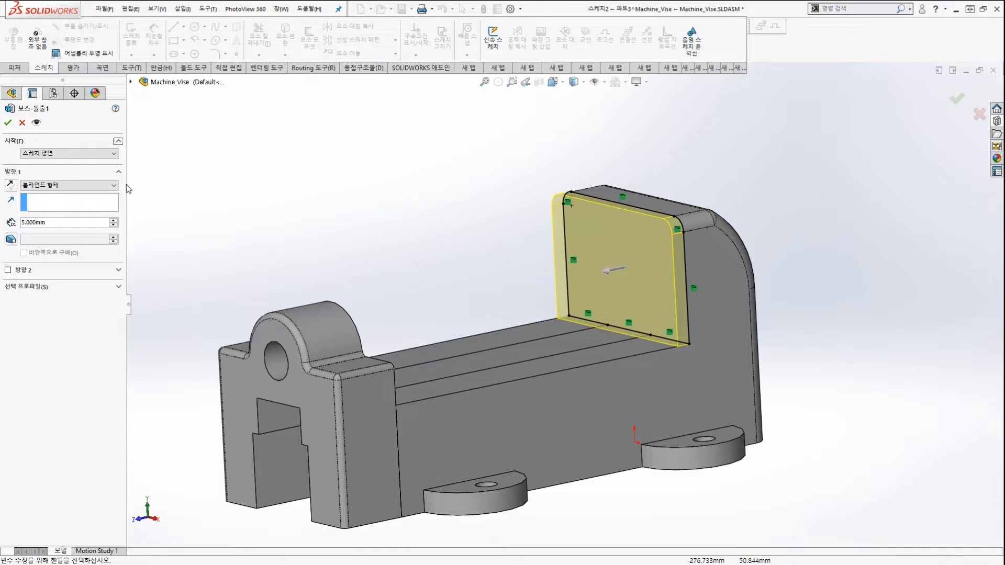
click(7, 123)
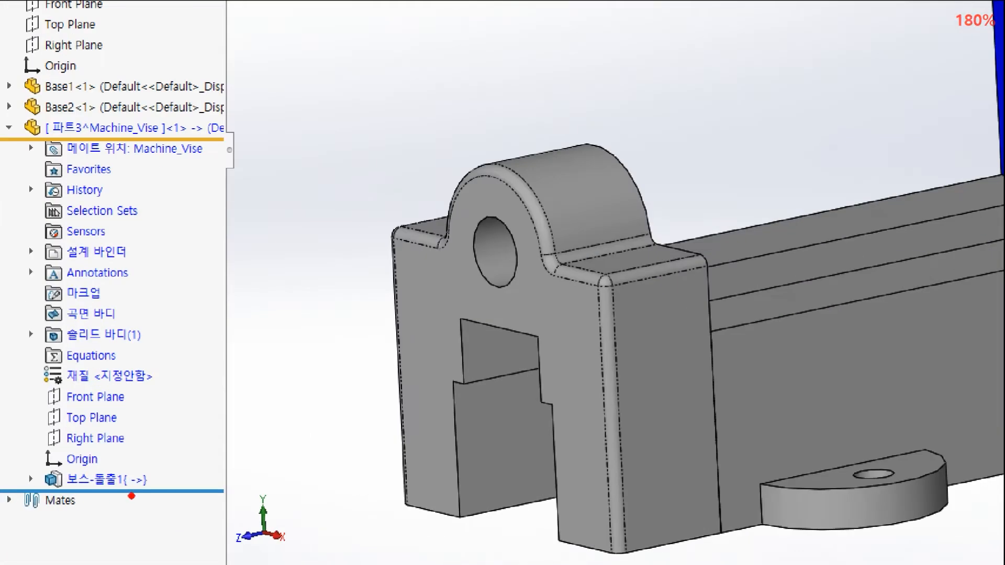
mouse_move(138, 494)
mouse_down()
mouse_move(106, 474)
mouse_move(154, 491)
mouse_up()
ctrl+shift+drag(153, 451, 220, 431)
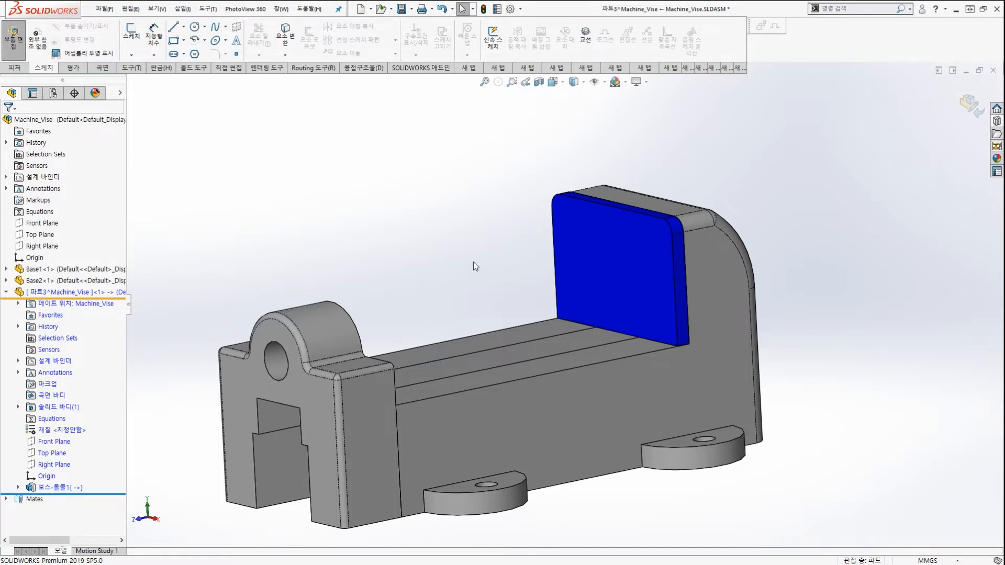
scroll(473, 266, up, 2)
scroll(442, 324, down, 2)
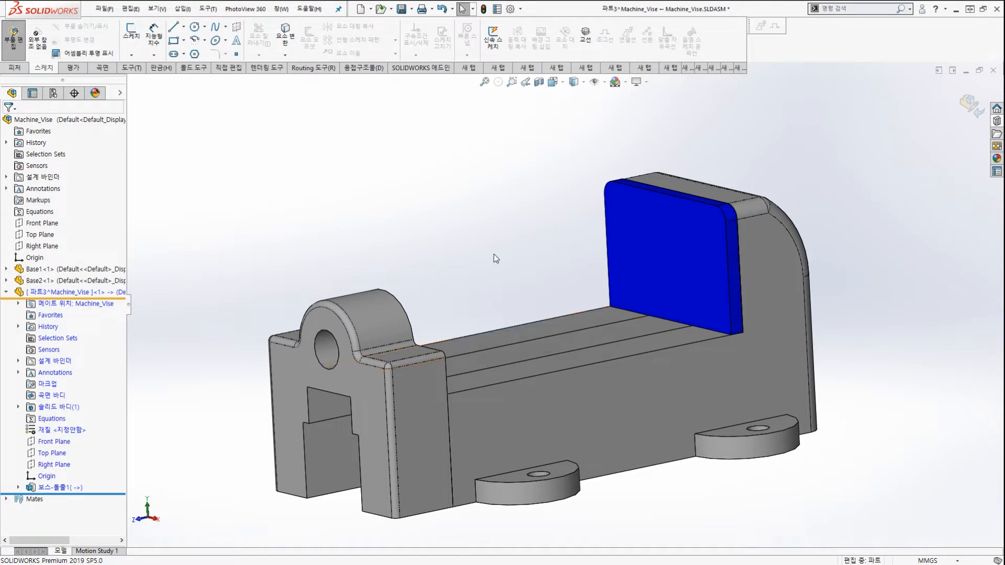
Exit part editing and return to editing the Machine_Vise assembly.
drag(972, 134, 994, 118)
drag(758, 149, 940, 106)
key(Escape)
click(970, 105)
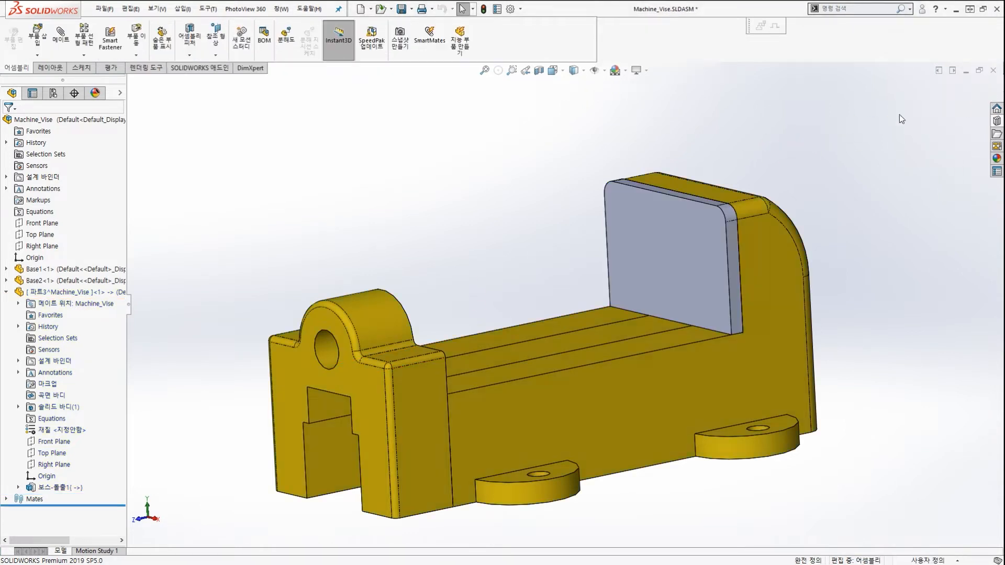
mouse_move(92, 314)
mouse_down()
mouse_move(68, 293)
mouse_move(78, 309)
mouse_up()
mouse_move(157, 132)
mouse_down()
mouse_move(127, 176)
mouse_move(110, 108)
mouse_move(123, 117)
mouse_up()
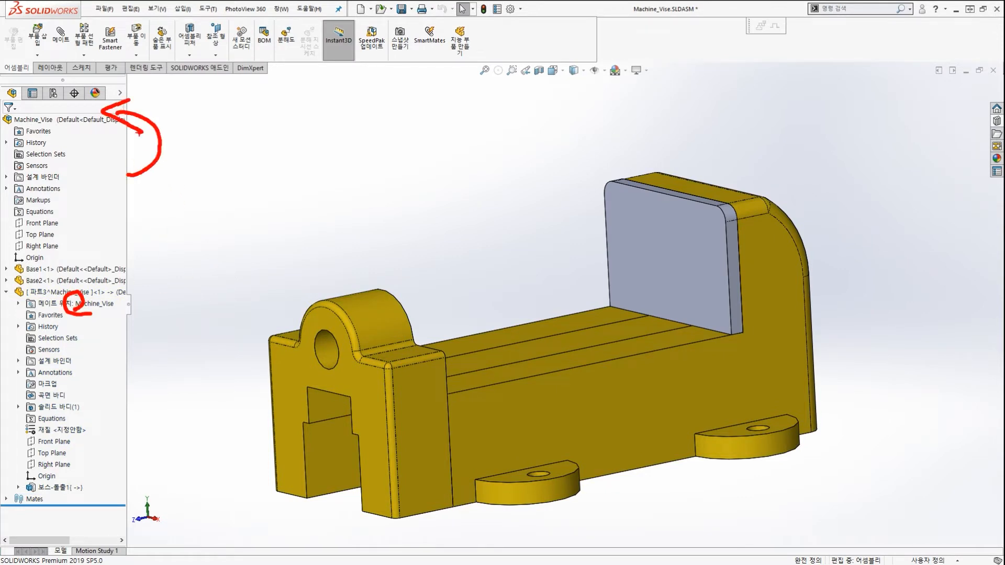
key(Escape)
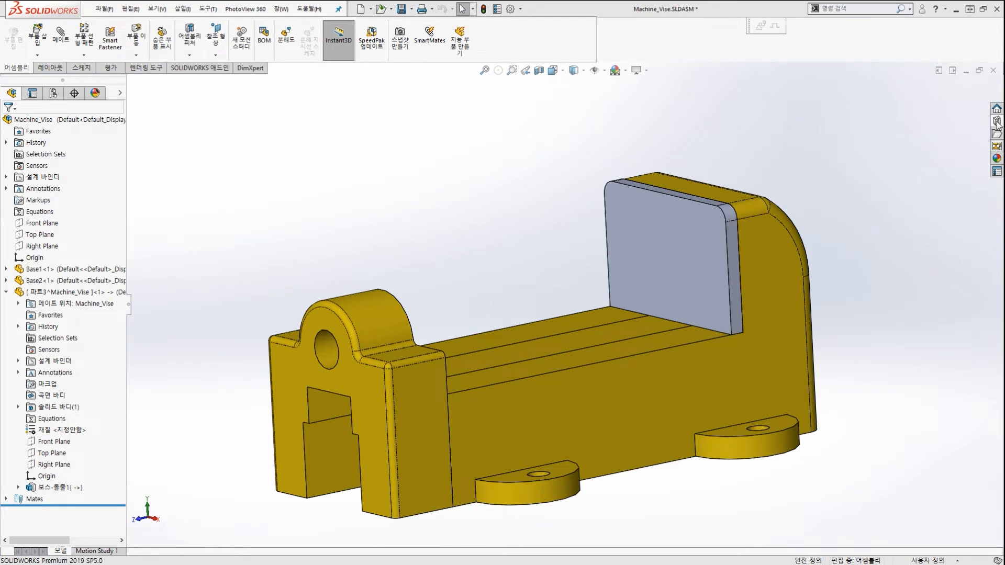
Examine the files in the Lesson01 Case Study folder of the Design Library.
click(997, 121)
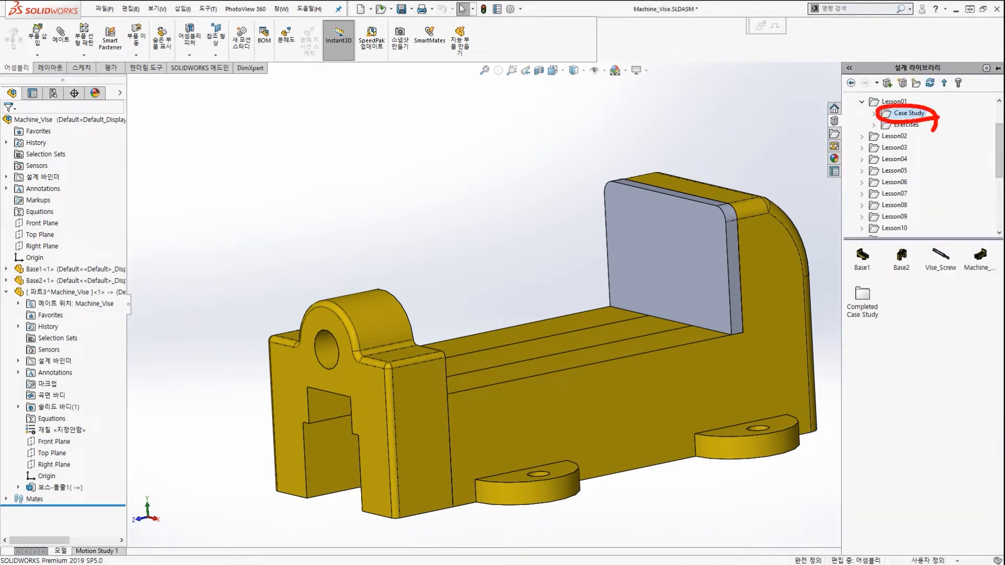
drag(927, 310, 887, 326)
drag(926, 299, 968, 329)
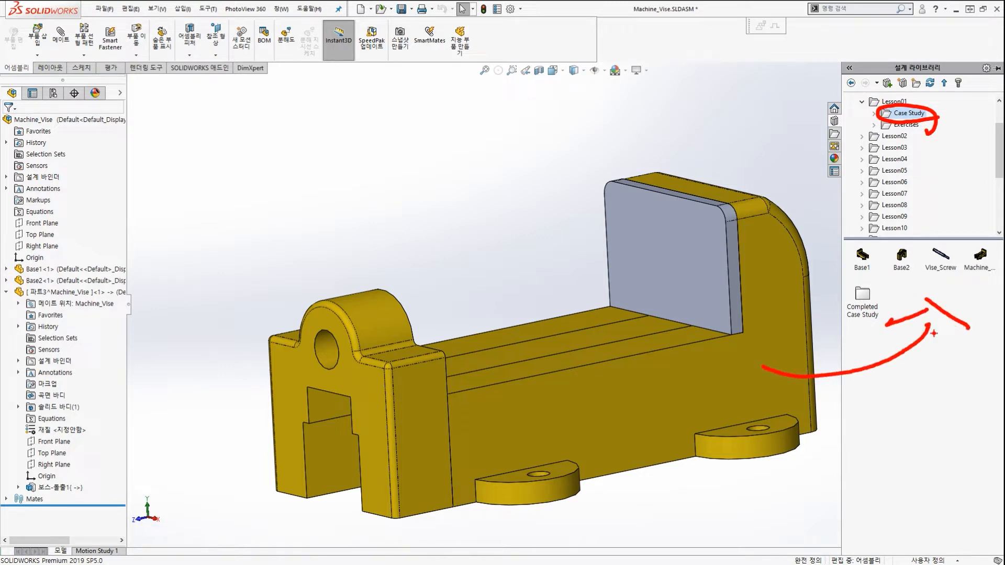
key(Escape)
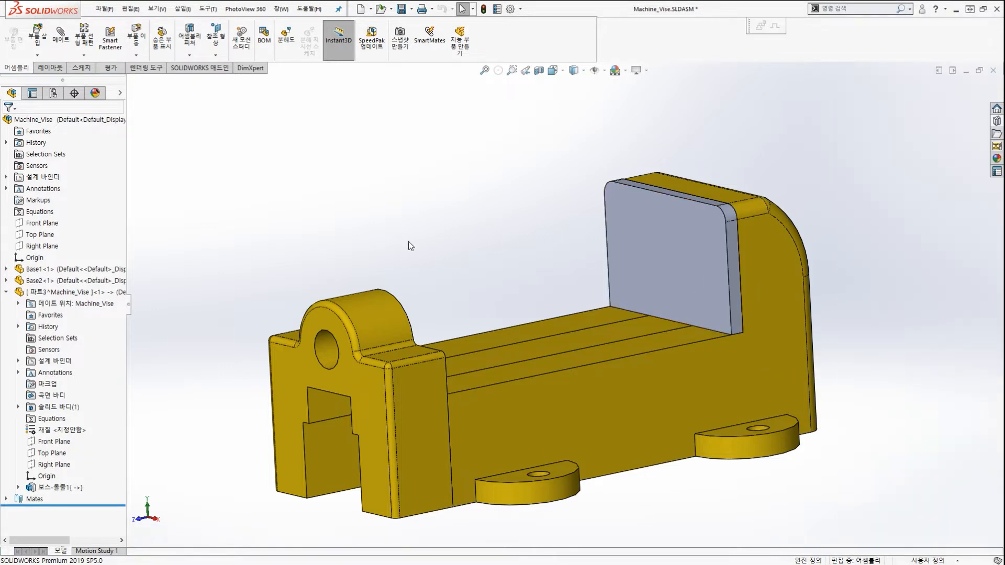
click(92, 293)
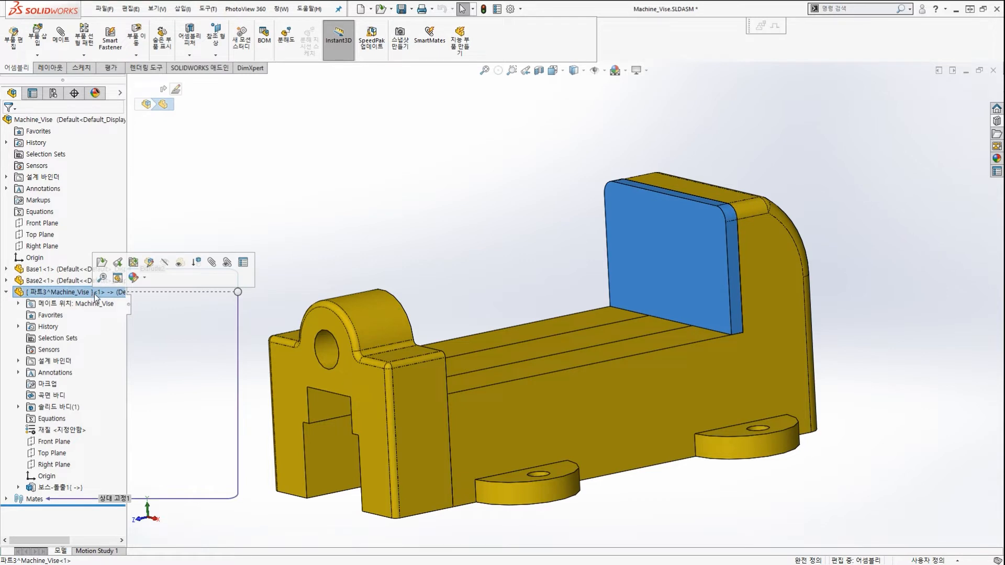
click(433, 231)
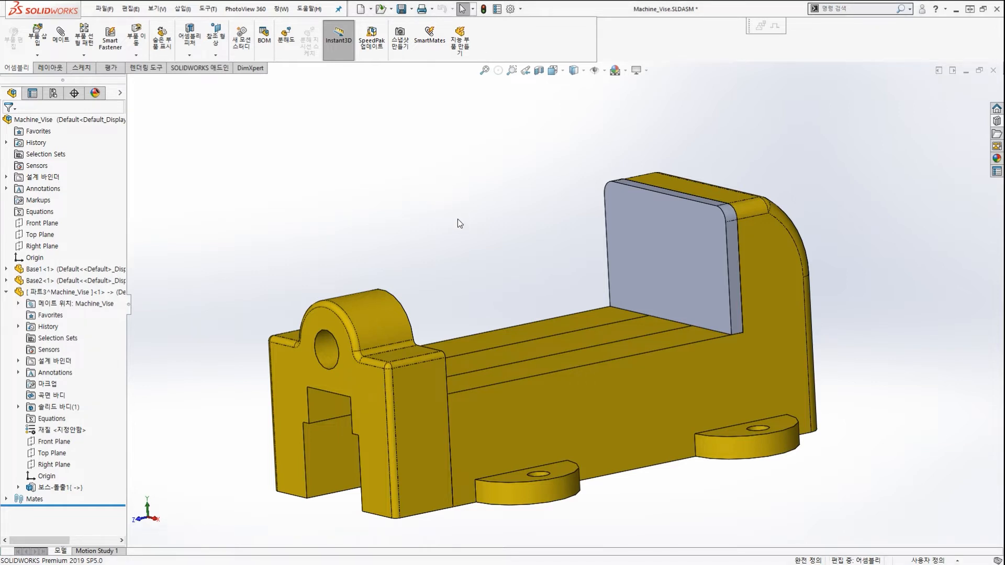
scroll(531, 275, up, 2)
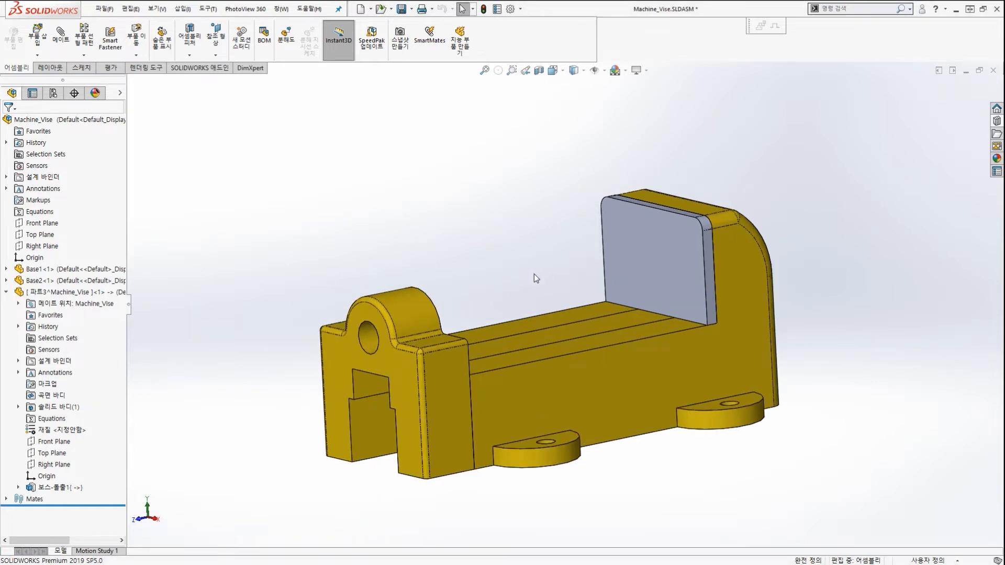
scroll(534, 274, down, 2)
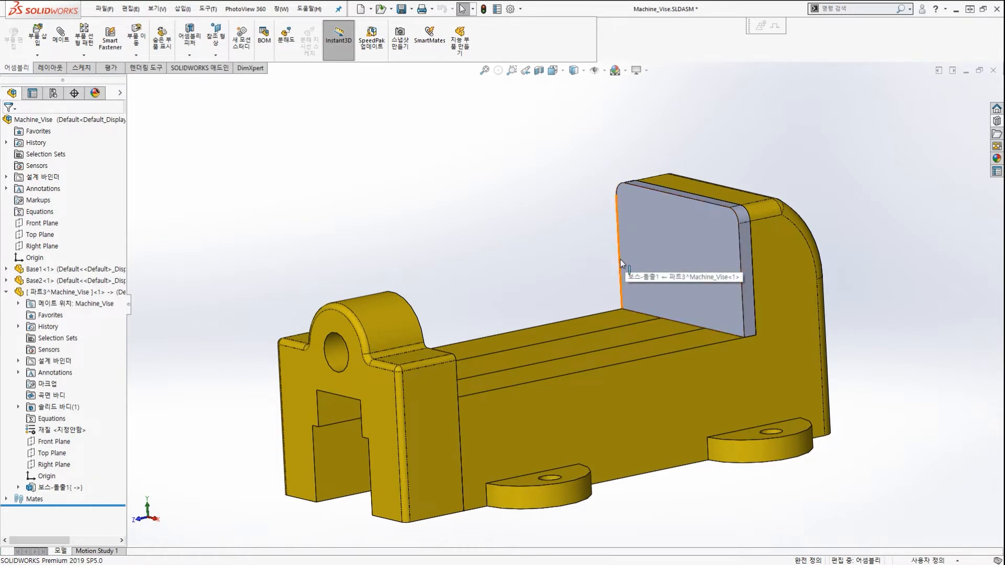
Rename the in-context jaw plate part as jaw_plate, widen the feature tree so its full name fits, and clear the selection.
click(620, 260)
mouse_move(26, 296)
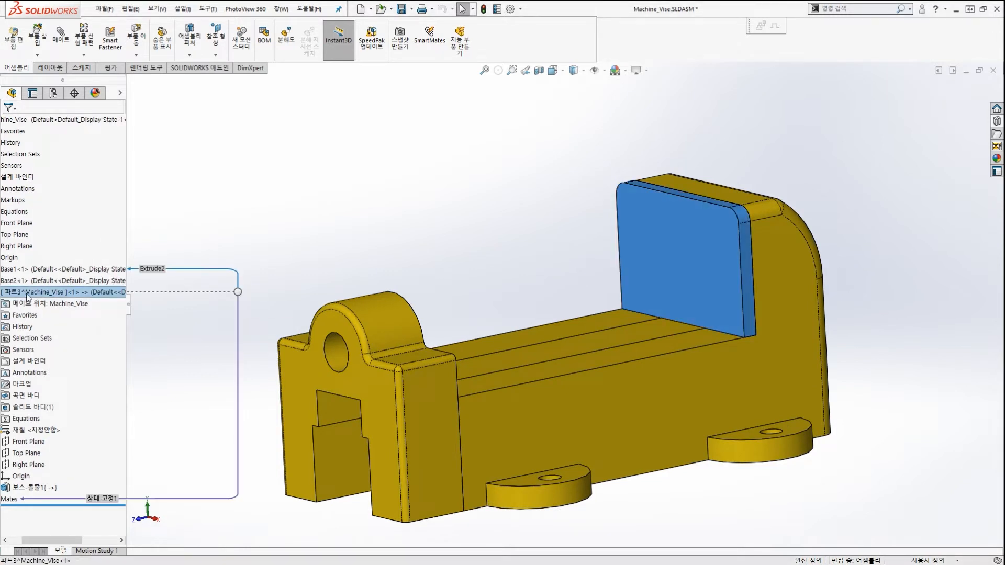
key(F2)
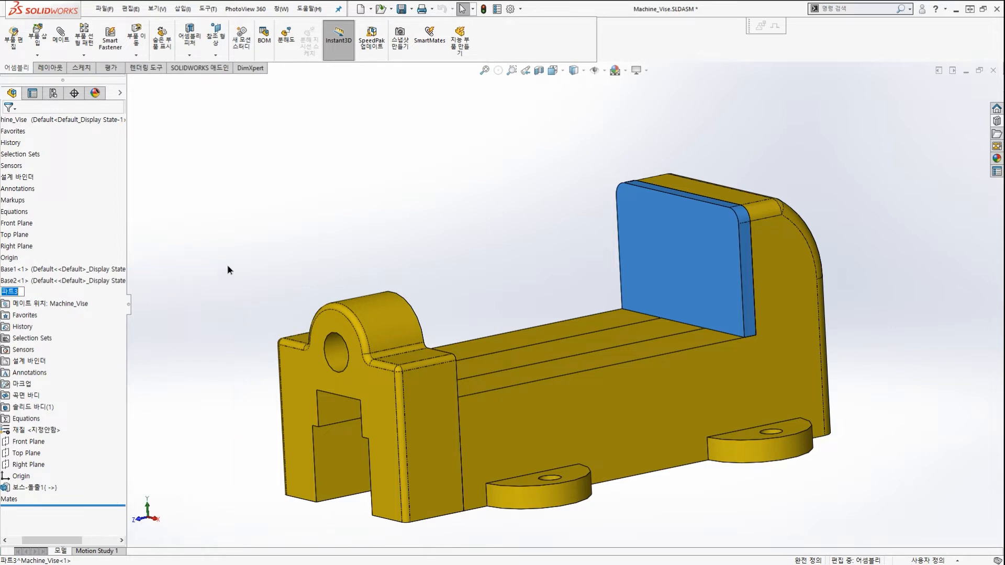
click(227, 267)
click(37, 293)
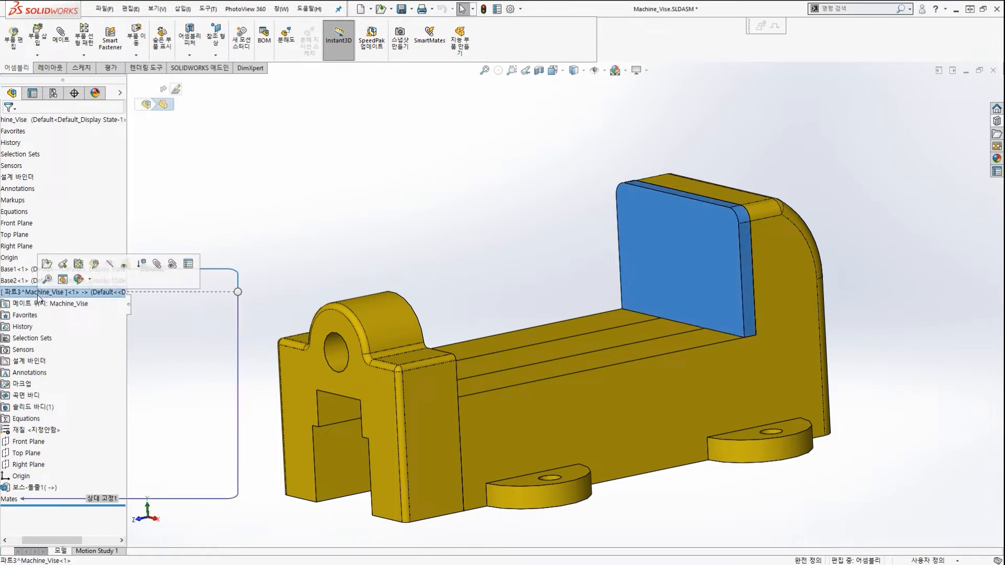
click(37, 292)
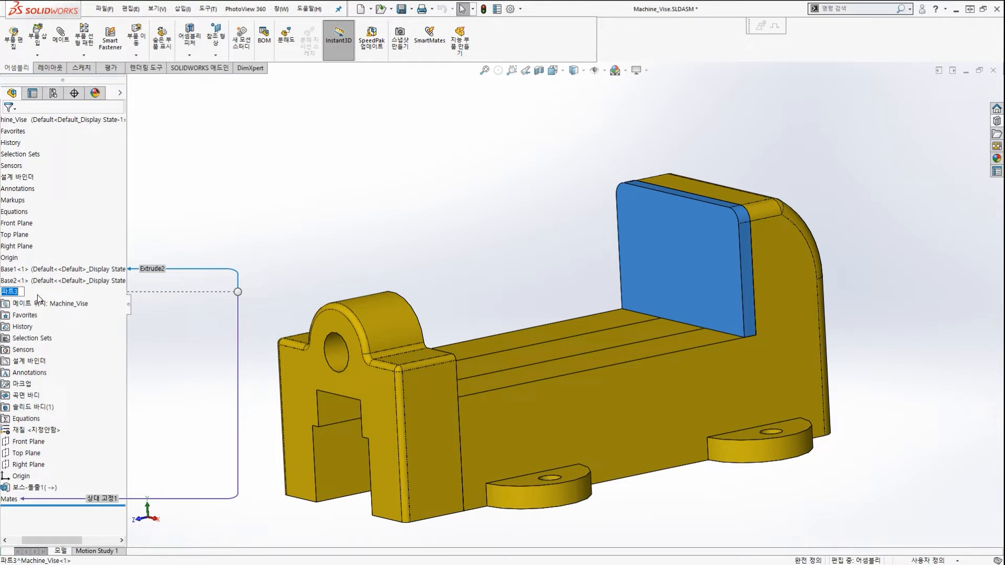
text(ㅓㅁ)
key(Return)
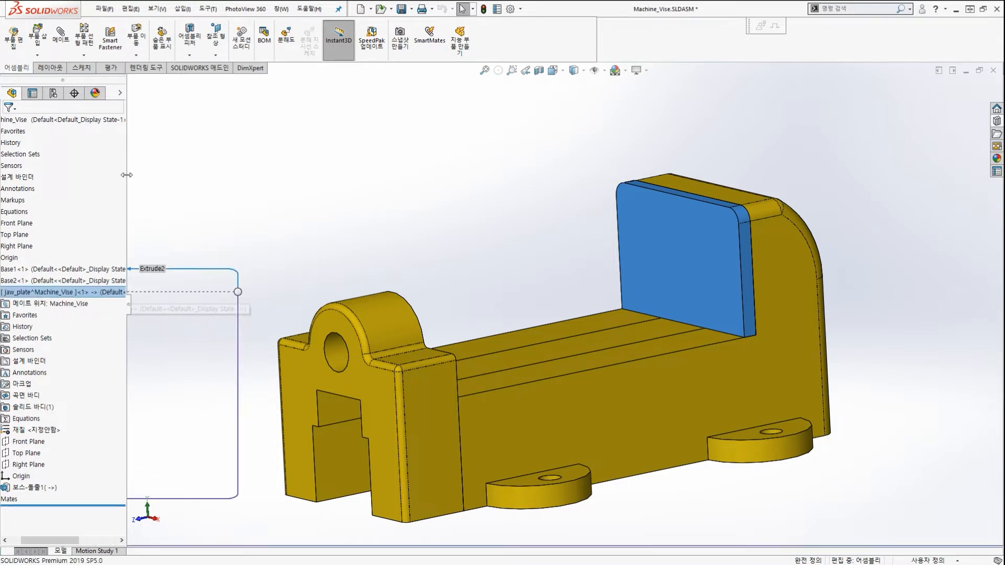
mouse_move(127, 175)
mouse_down()
mouse_move(243, 182)
mouse_move(145, 181)
mouse_up()
click(216, 189)
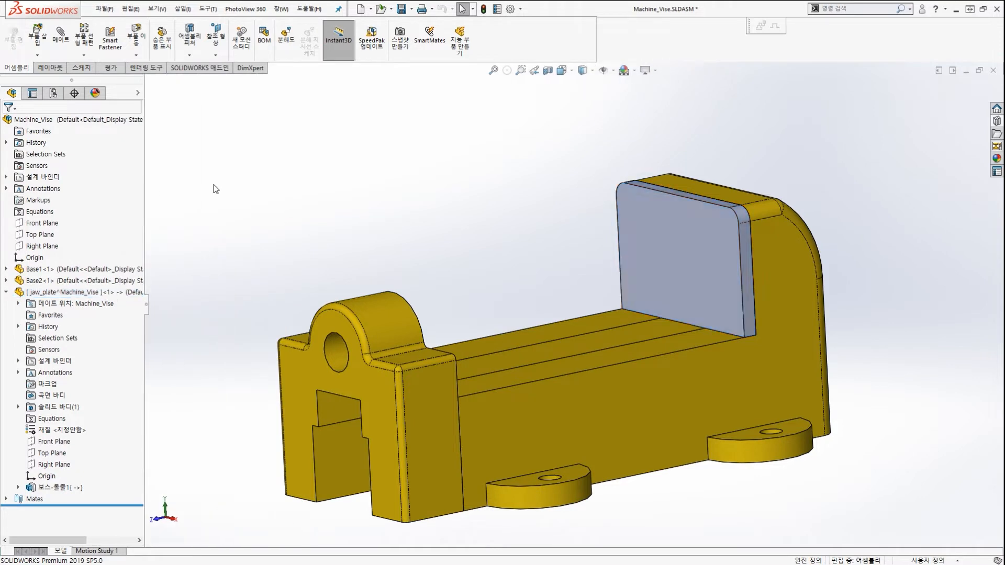
Save the jaw_plate part to an external file using its original path, and open the Design Library.
right_click(60, 293)
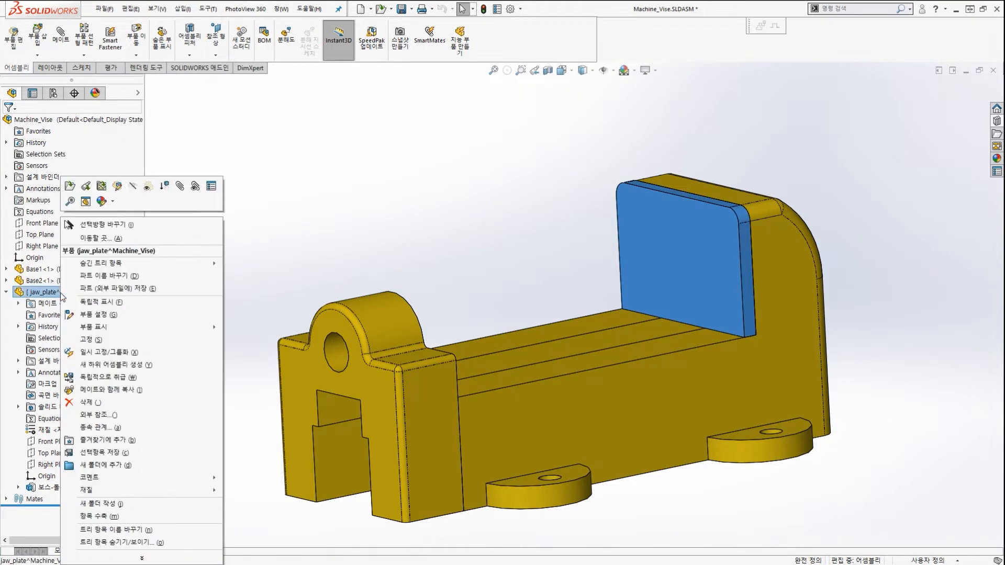
click(111, 291)
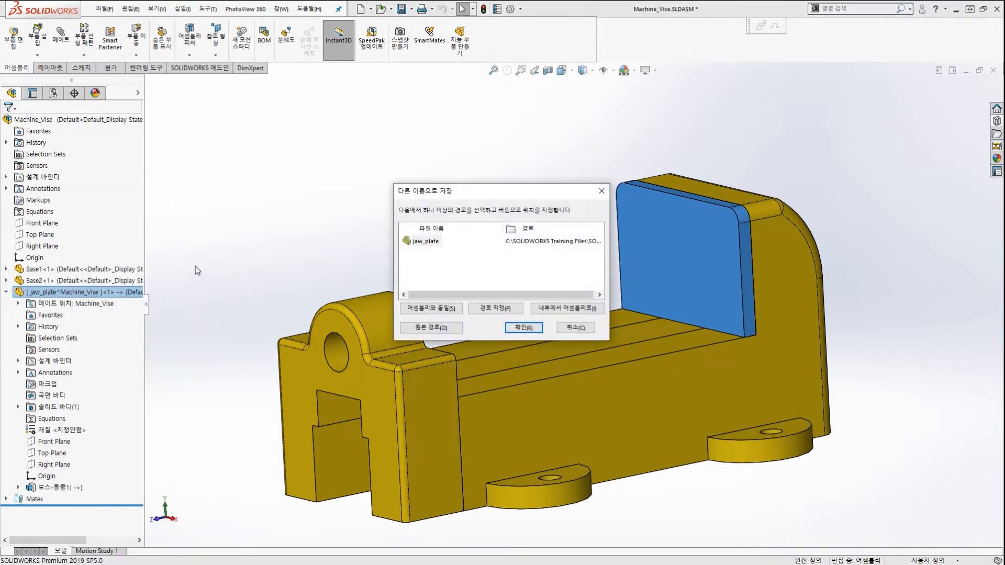
drag(495, 189, 405, 150)
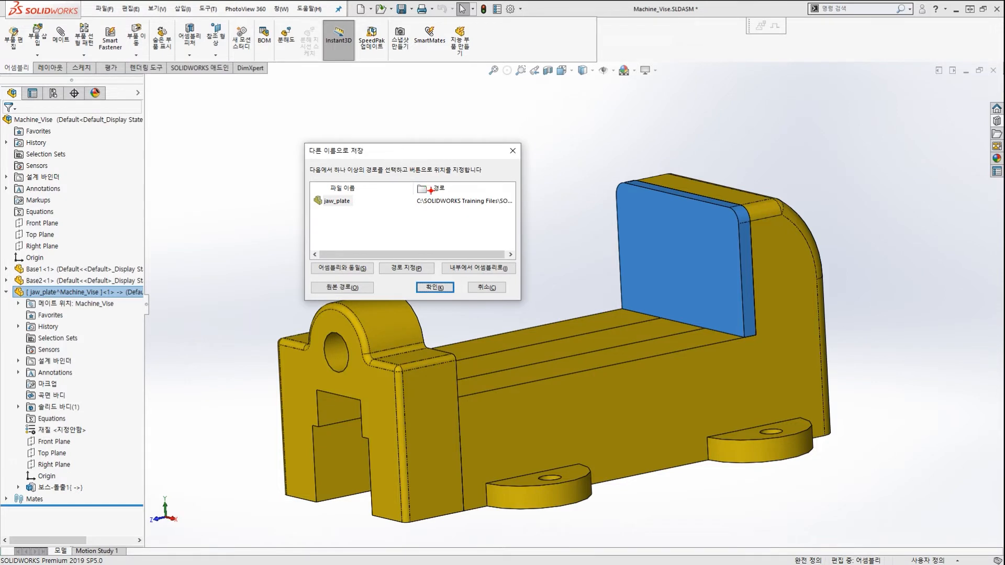
mouse_move(482, 219)
mouse_down()
mouse_move(445, 176)
mouse_move(501, 198)
mouse_up()
mouse_move(596, 205)
mouse_down()
mouse_move(520, 215)
mouse_move(546, 229)
mouse_up()
key(Escape)
click(352, 288)
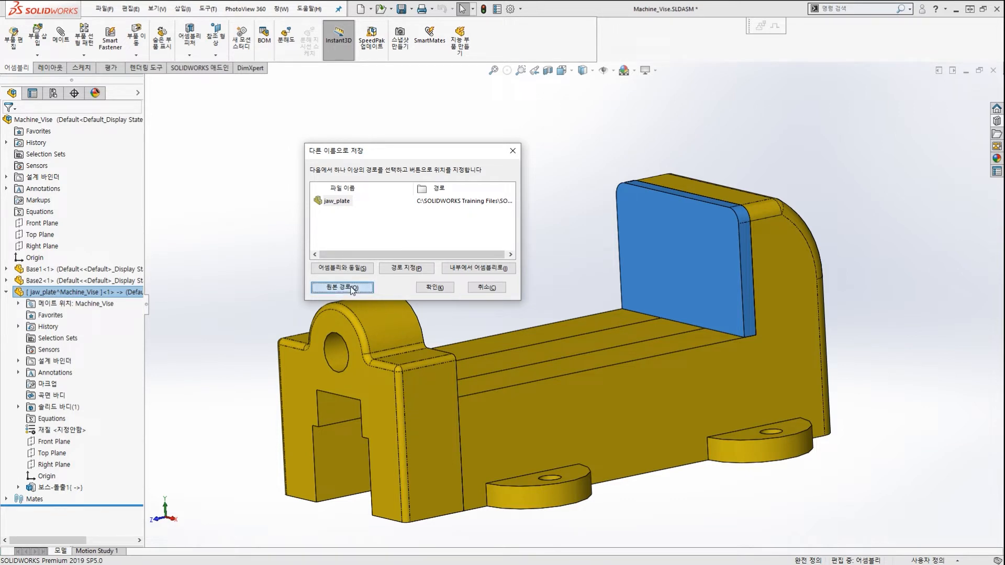
click(434, 288)
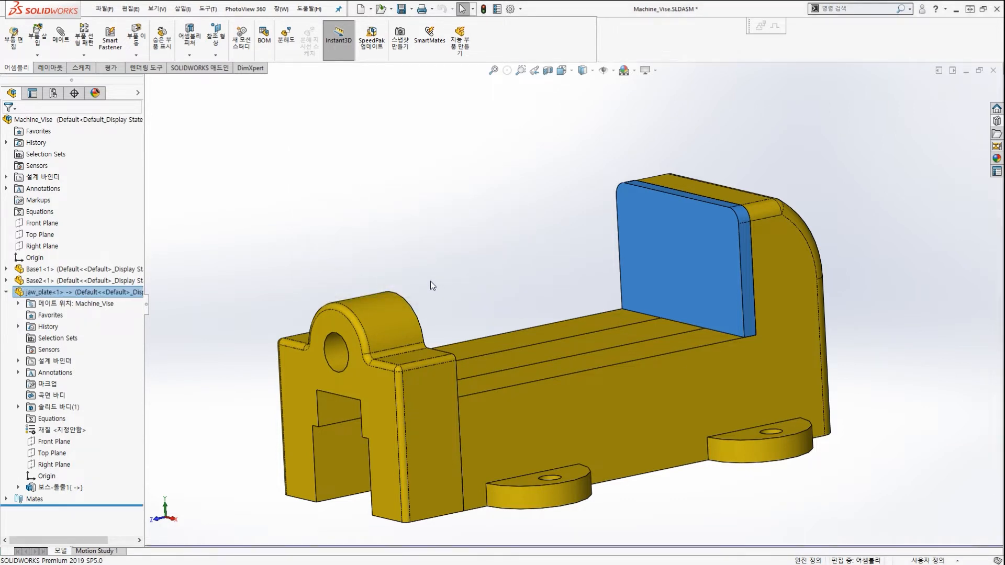
click(319, 226)
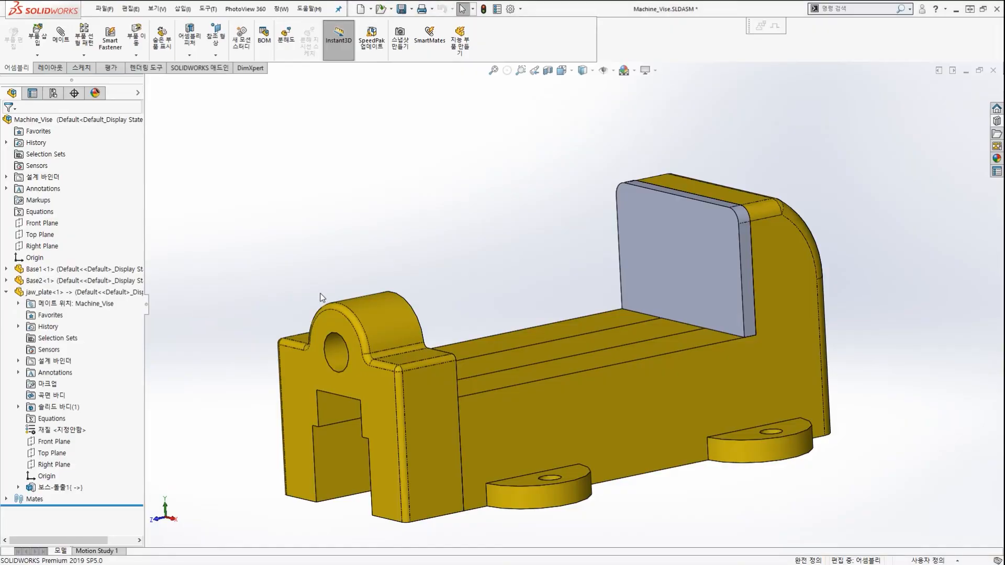
click(997, 122)
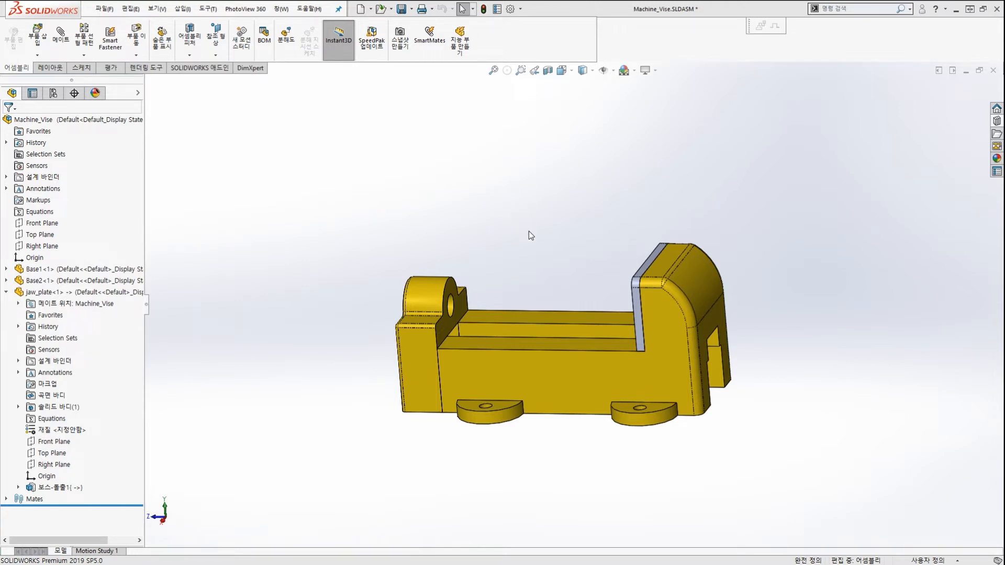
Examine the jaw plate's placement against Base1's upright jaw and the mate listed for it in the Machine_Vise assembly.
middle_drag(526, 248, 570, 235)
scroll(629, 291, down, 2)
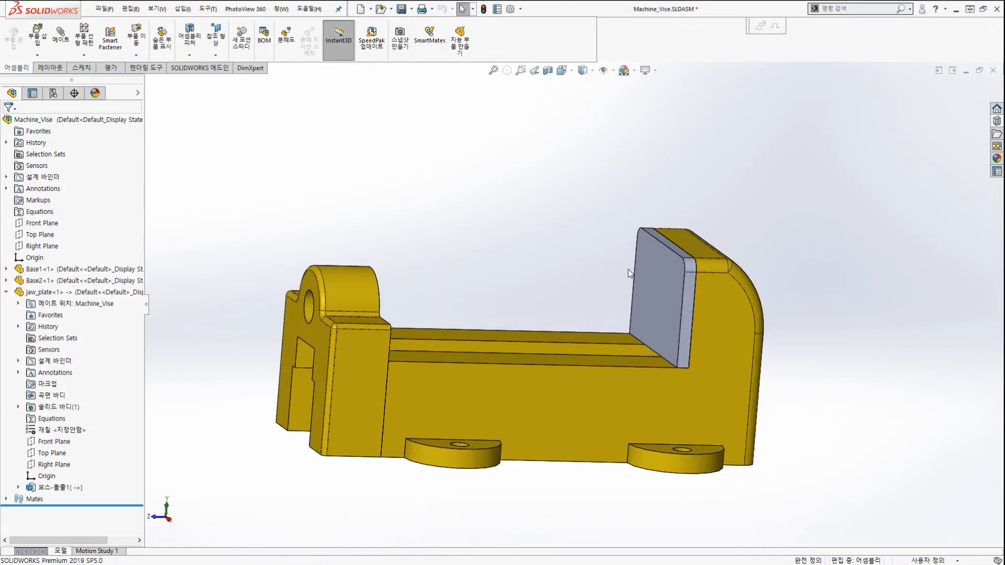
scroll(635, 279, down, 1)
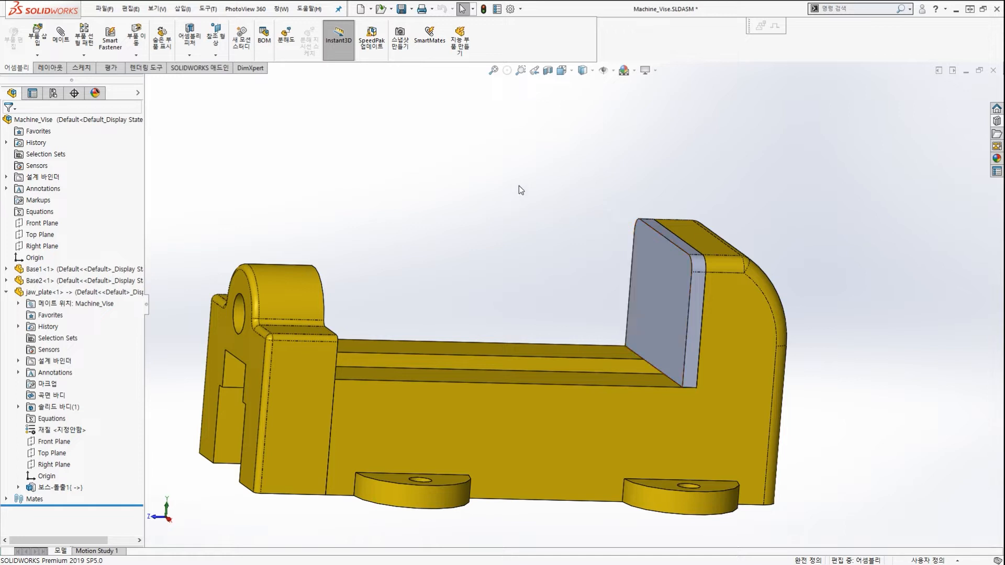
click(674, 281)
click(461, 162)
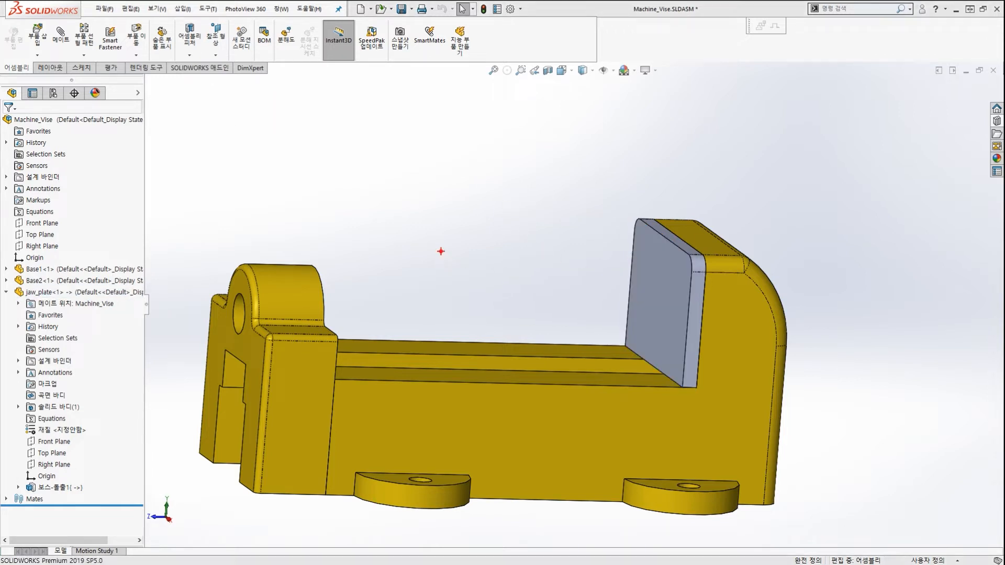
click(645, 254)
click(308, 238)
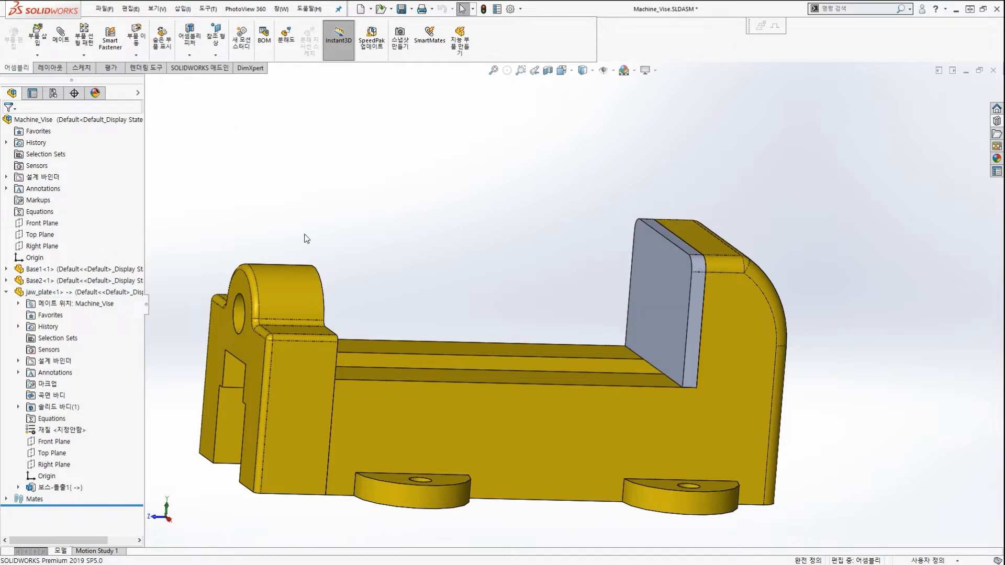
click(7, 292)
click(7, 292)
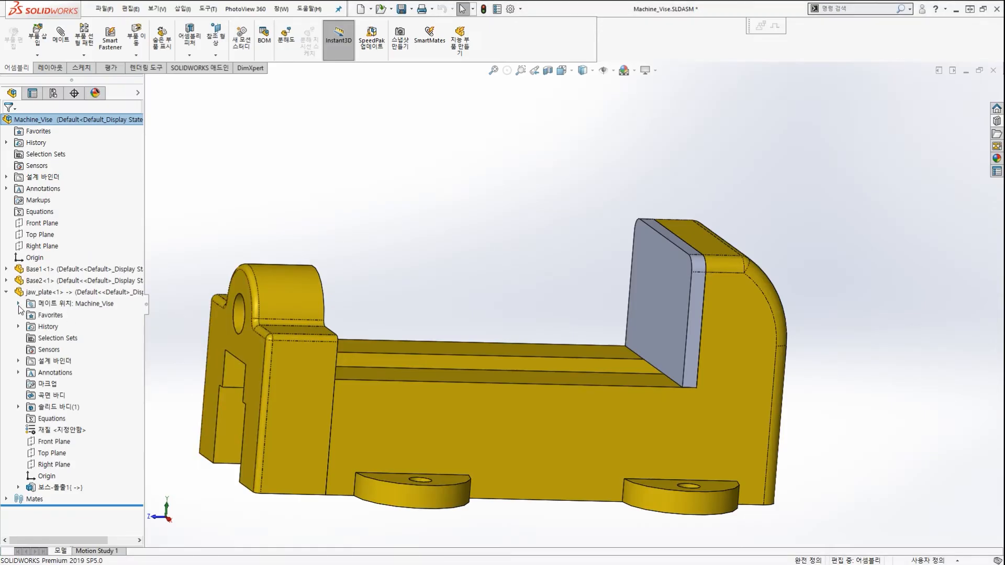
click(19, 304)
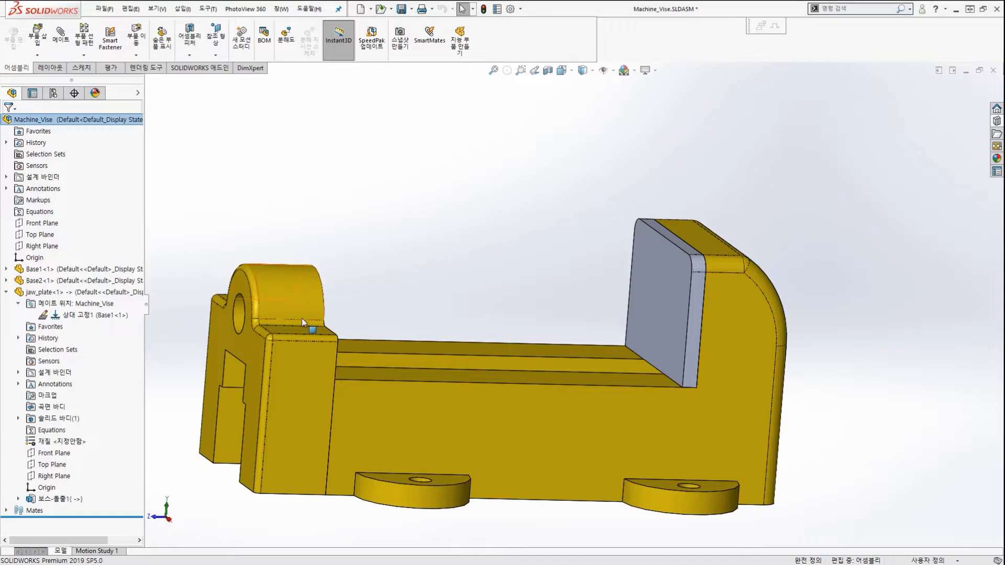
mouse_move(599, 295)
middle_down()
mouse_move(555, 302)
mouse_move(579, 292)
middle_up()
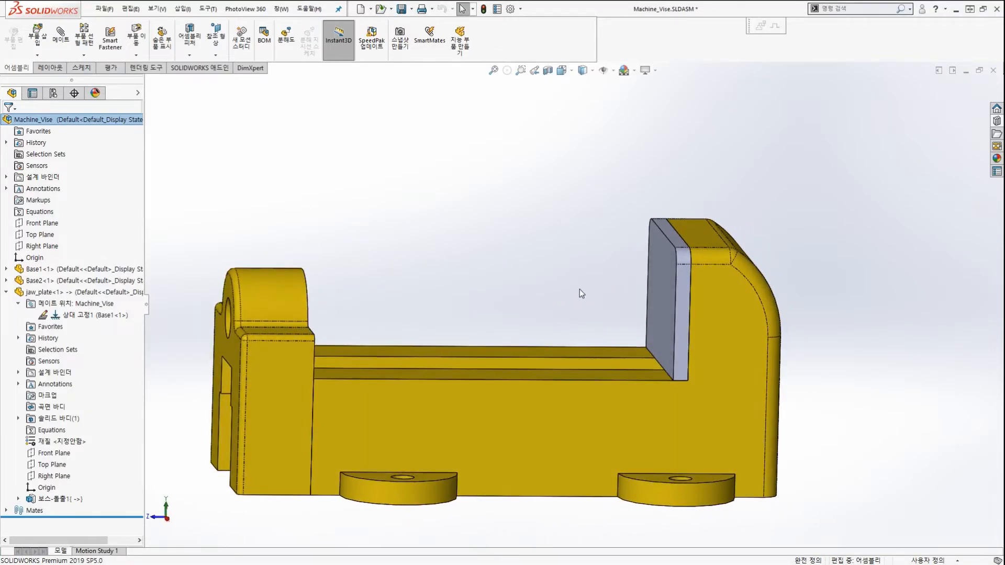
Show the jaw_plate part's Front, Top and Right planes.
click(139, 95)
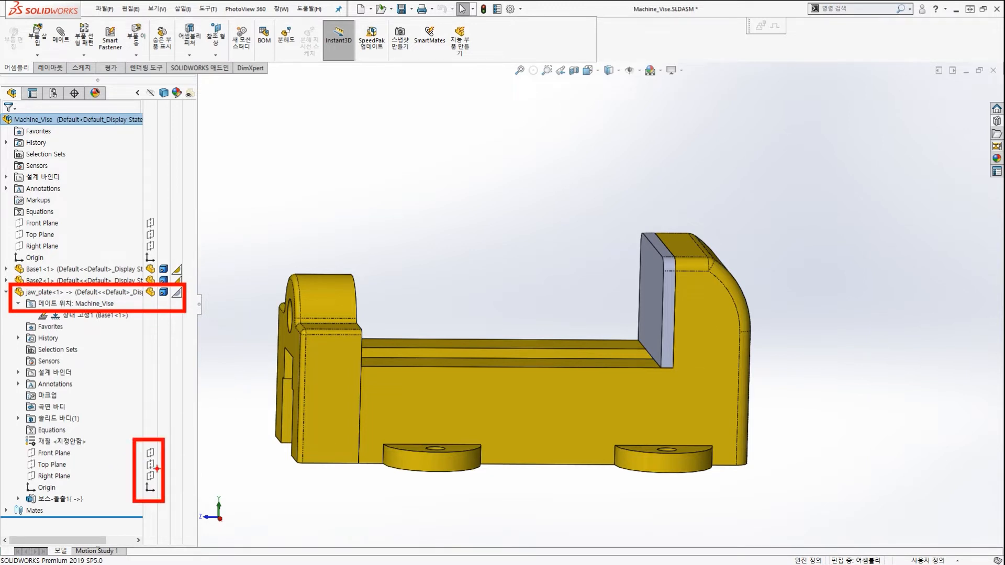
click(150, 453)
click(150, 465)
click(150, 476)
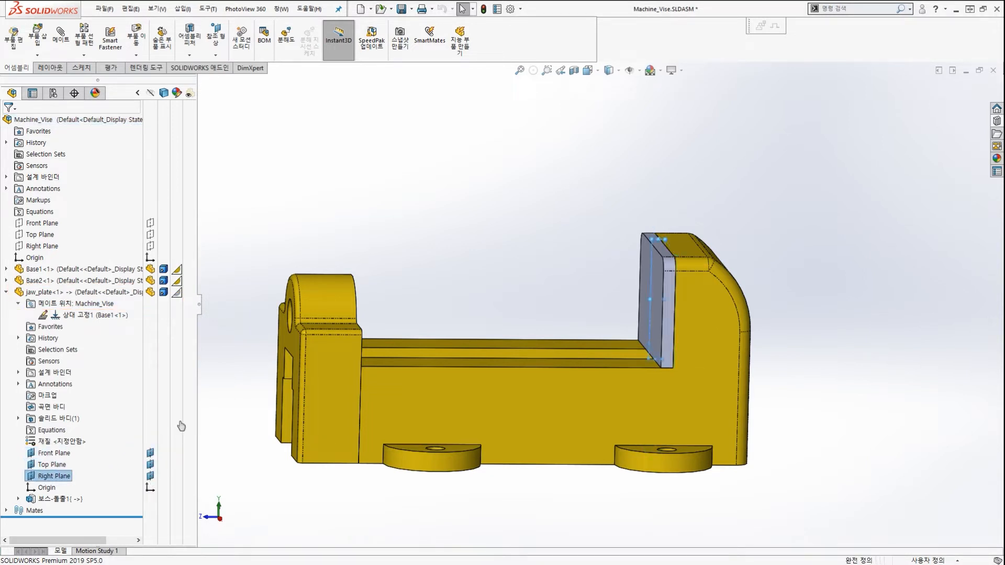
click(222, 269)
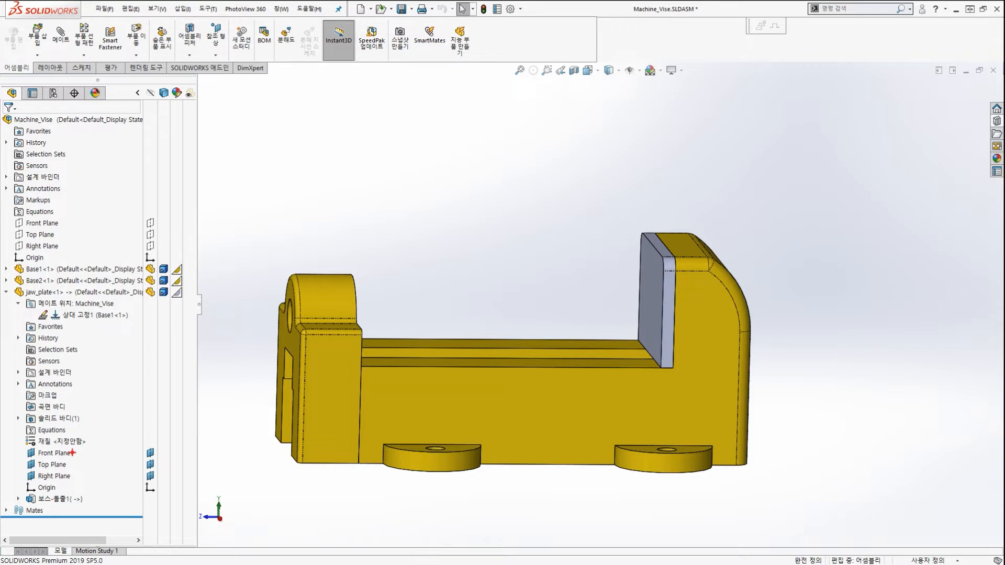
ctrl+drag(137, 211, 168, 255)
ctrl+shift+drag(224, 185, 179, 215)
ctrl+shift+drag(220, 213, 208, 221)
key(Escape)
Show the Machine_Vise assembly's own Front, Top and Right planes and turn on plane visibility in the view.
click(150, 223)
click(150, 235)
click(151, 246)
click(640, 71)
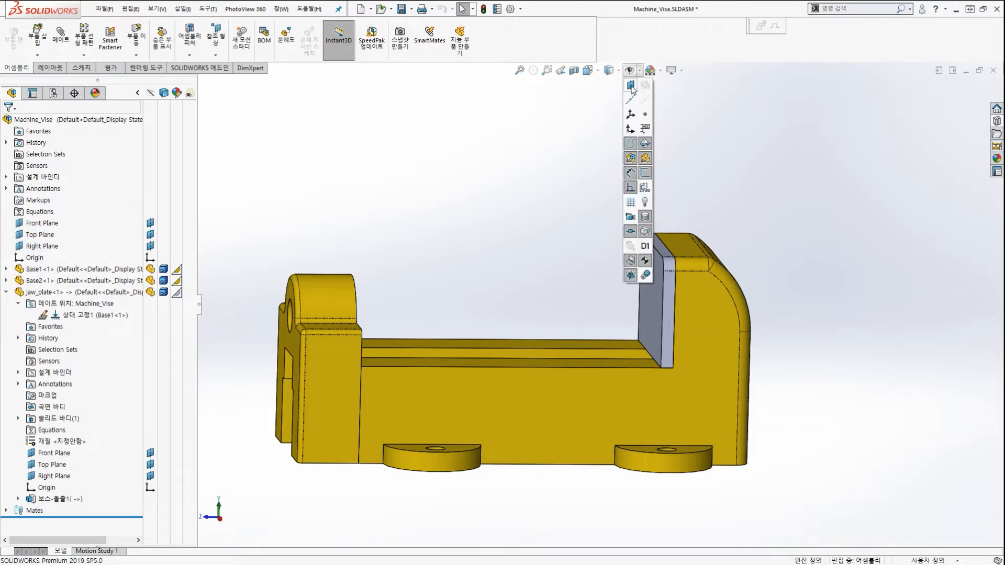
click(631, 85)
Examine where the jaw_plate part's planes lie relative to the jaw face and the assembly's planes.
middle_drag(558, 260, 706, 414)
scroll(691, 324, down, 5)
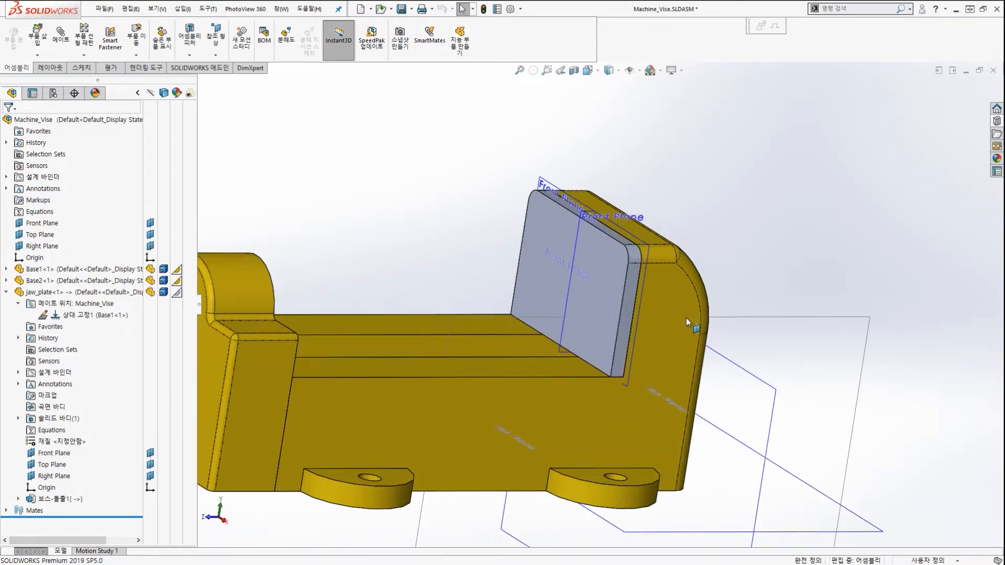
drag(475, 133, 522, 214)
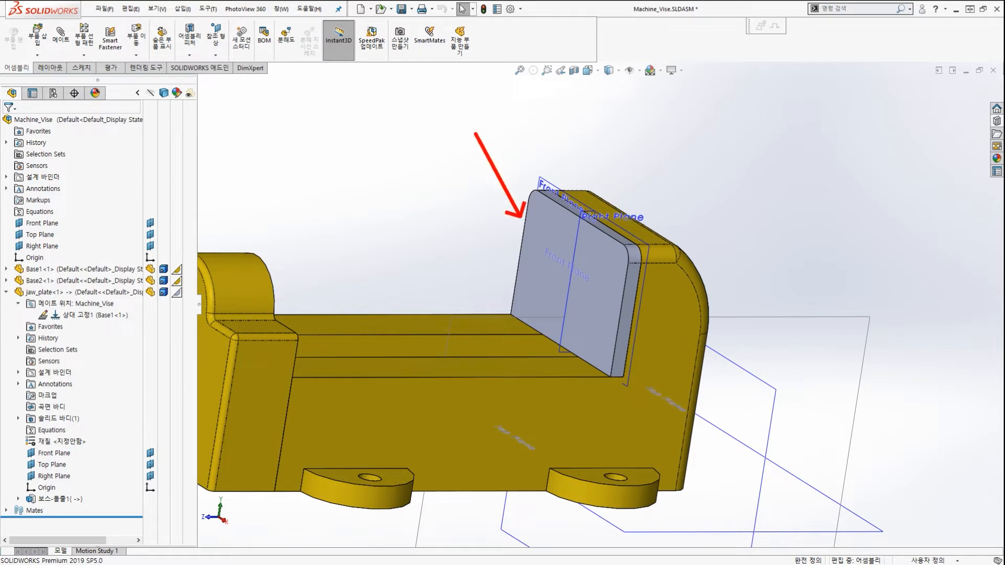
drag(545, 125, 565, 188)
key(Escape)
scroll(632, 226, up, 2)
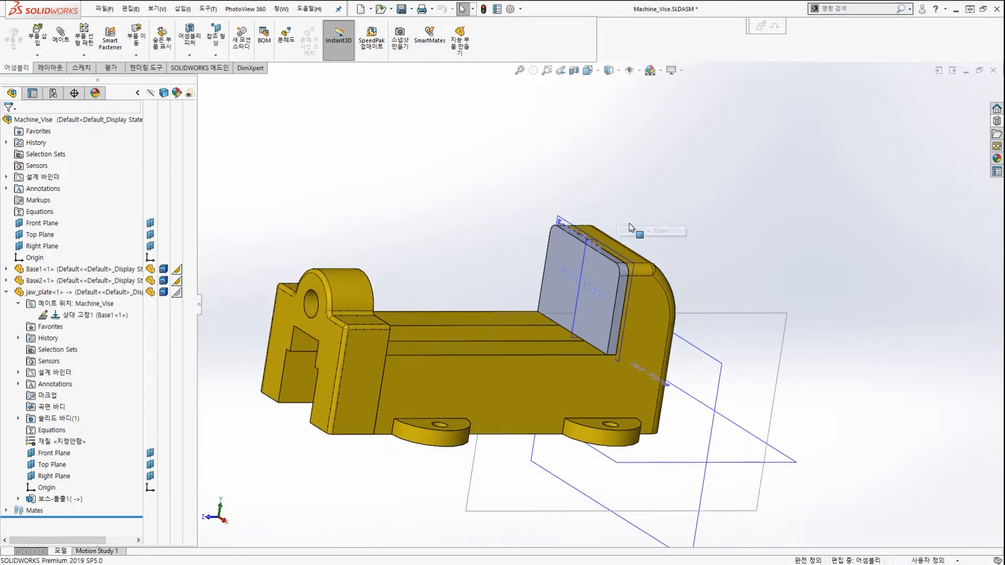
middle_drag(632, 226, 641, 273)
scroll(640, 272, down, 4)
key(ctrl+2)
drag(402, 190, 537, 233)
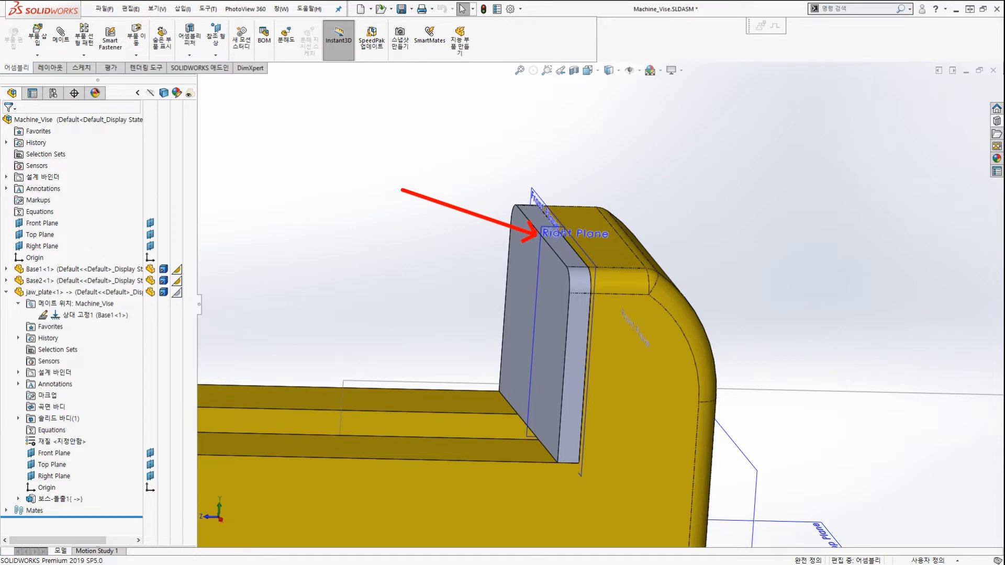
drag(601, 139, 552, 194)
drag(553, 158, 580, 197)
key(Escape)
scroll(581, 212, up, 5)
mouse_move(649, 262)
middle_down()
mouse_move(663, 348)
mouse_move(681, 314)
mouse_move(687, 218)
middle_up()
middle_drag(638, 329, 626, 337)
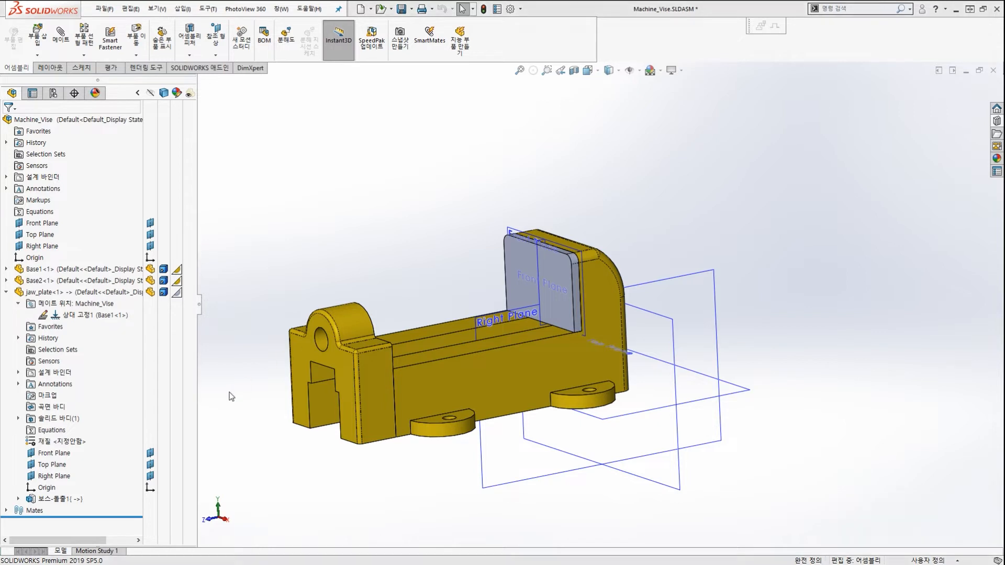
middle_drag(519, 319, 547, 280)
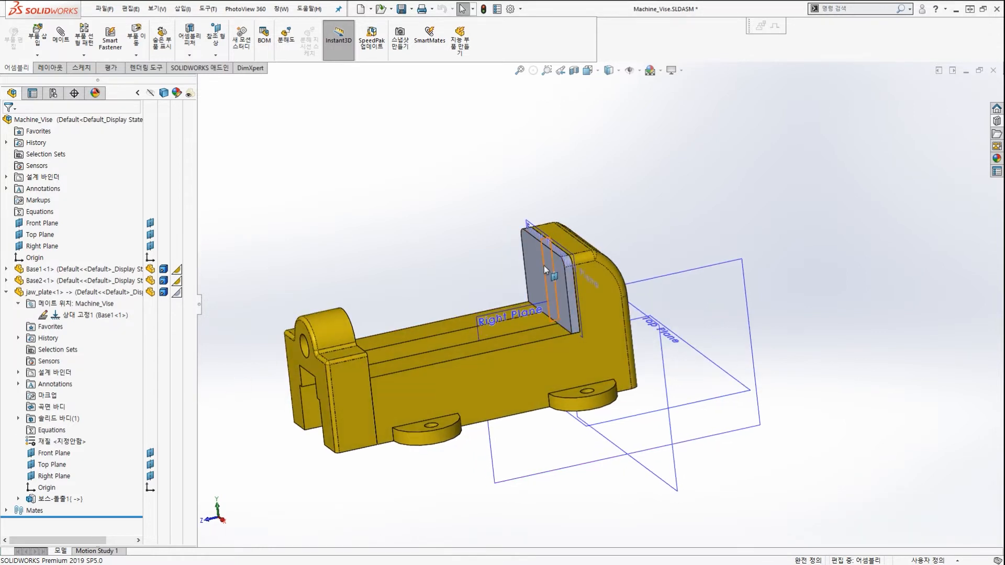
Move the jaw_plate part's Right Plane outline off the plate, over the vise bed, and compare it with the assembly's Right Plane.
drag(548, 277, 481, 224)
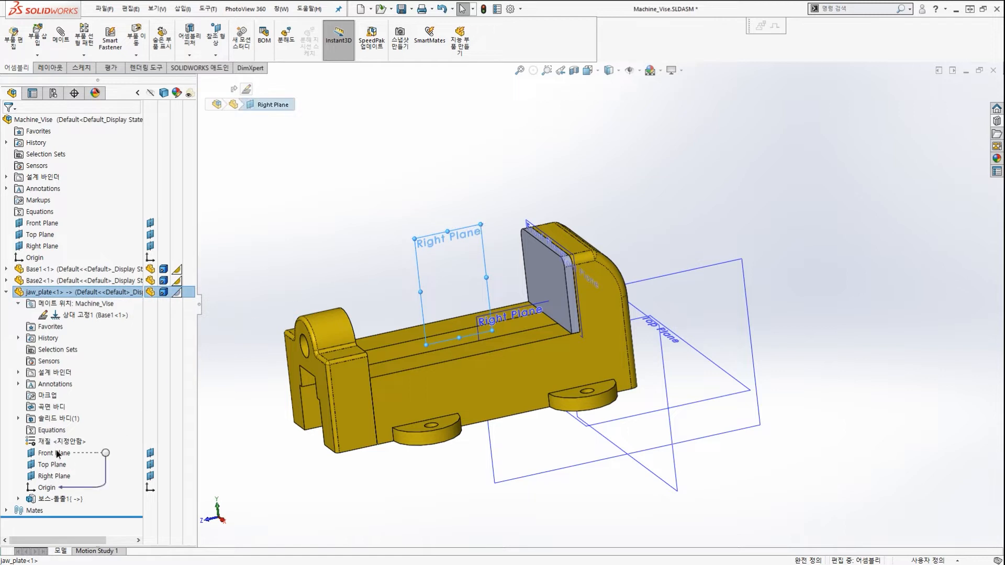
click(55, 477)
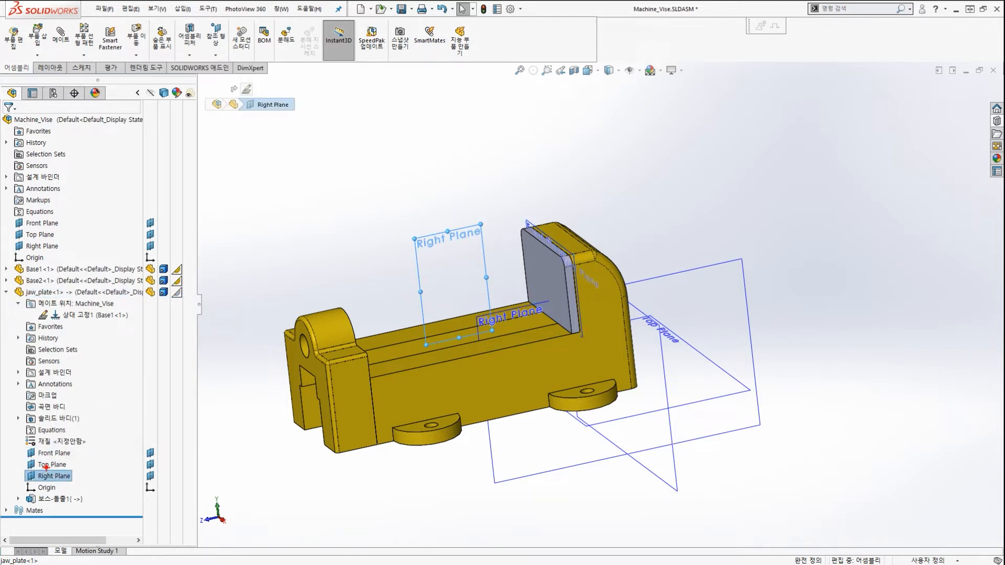
key(ctrl+2)
mouse_move(57, 493)
mouse_down()
mouse_move(71, 479)
mouse_move(62, 490)
mouse_up()
ctrl+drag(20, 286, 116, 304)
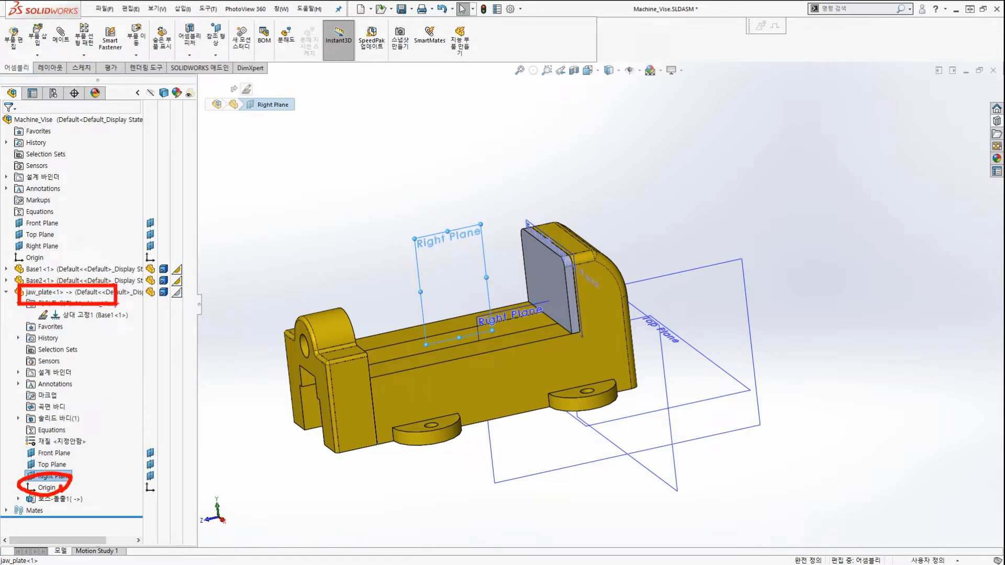
key(Escape)
click(687, 271)
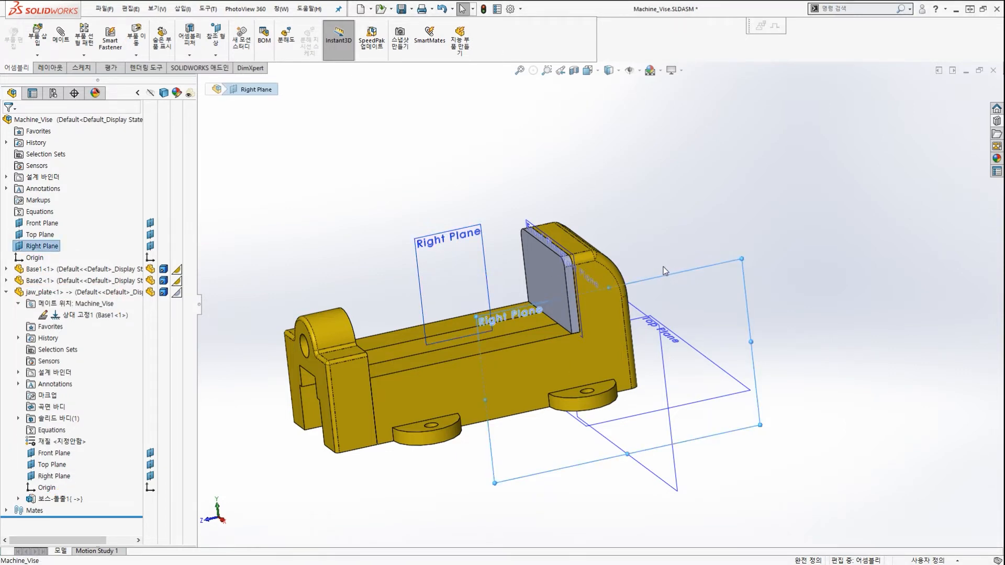
middle_drag(664, 270, 657, 299)
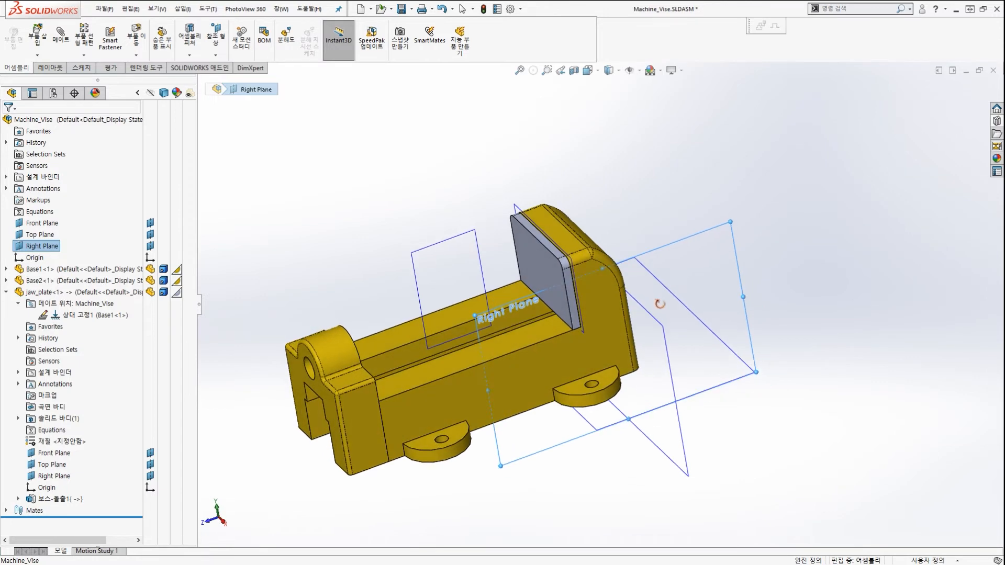
Stretch the jaw_plate part's Top Plane outline out past the side of the vise and compare it with the assembly's Top Plane.
click(692, 349)
click(719, 386)
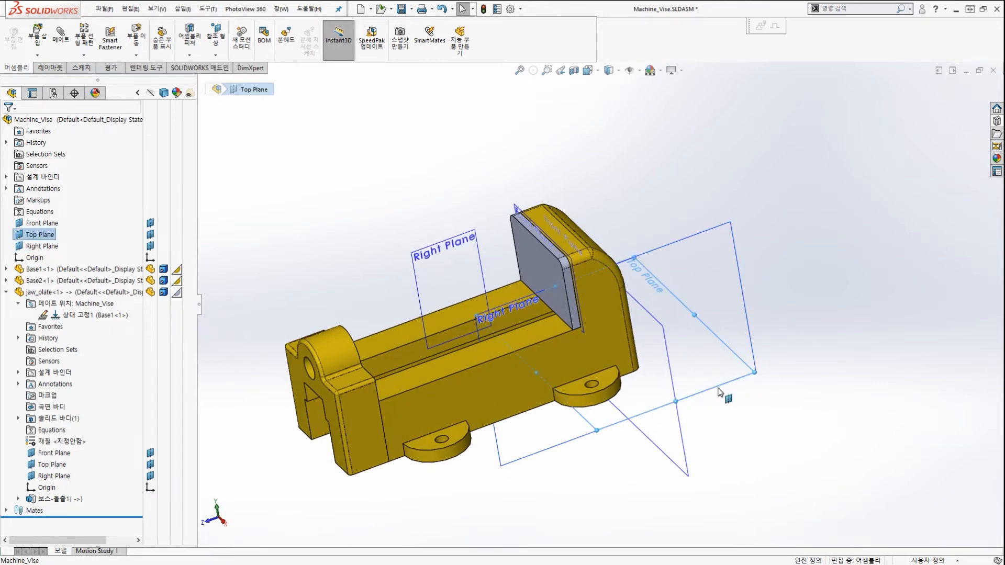
middle_drag(577, 415, 597, 411)
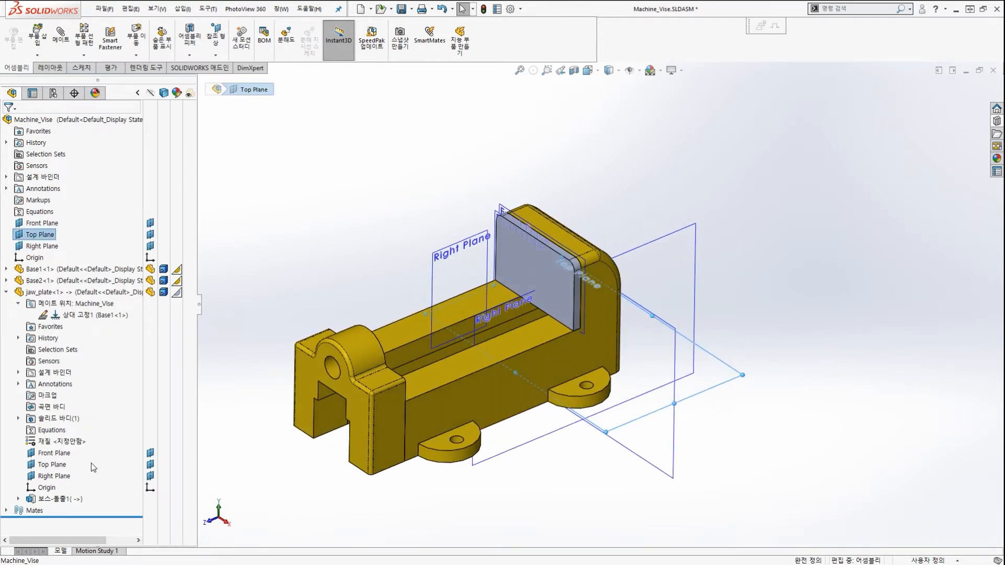
click(52, 465)
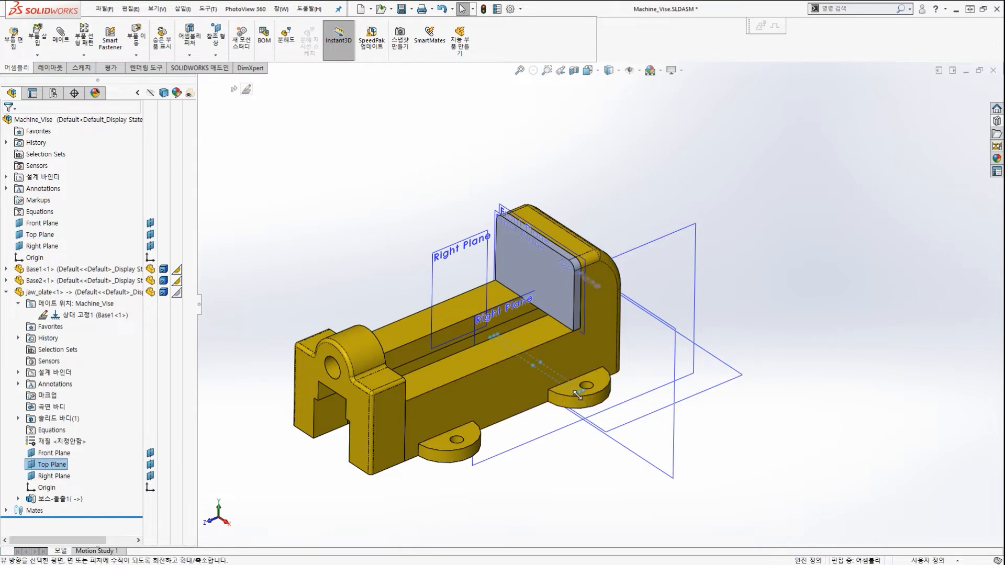
drag(583, 390, 767, 306)
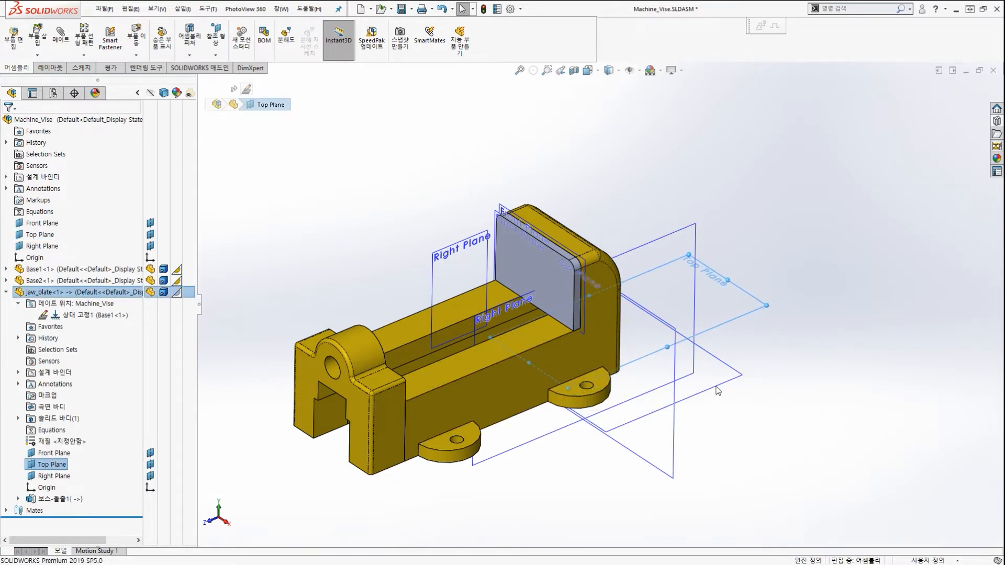
middle_drag(718, 391, 669, 376)
key(Escape)
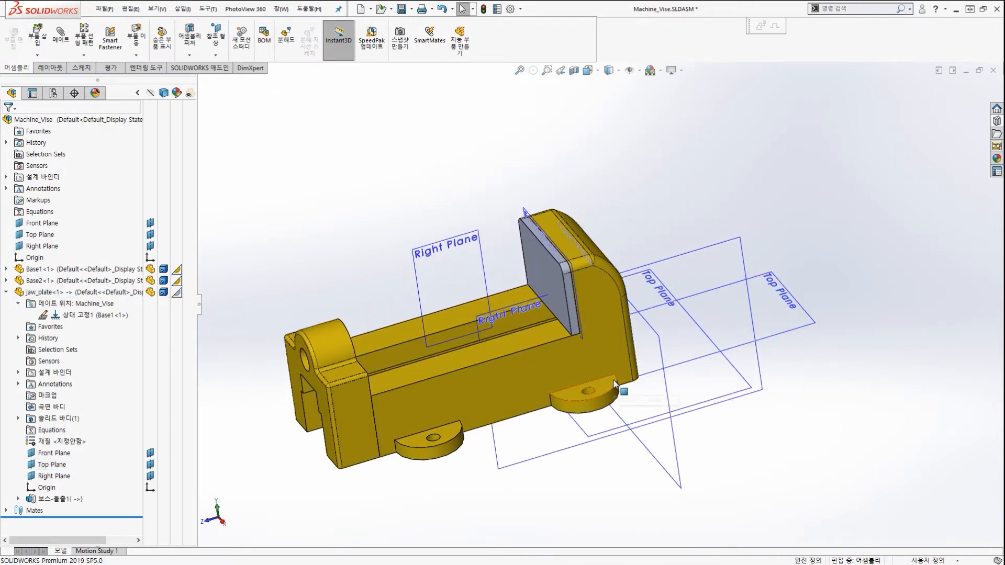
Collapse the jaw_plate part's tree and hide the assembly's Front, Top and Right planes along with the jaw_plate part's Top Plane.
click(6, 293)
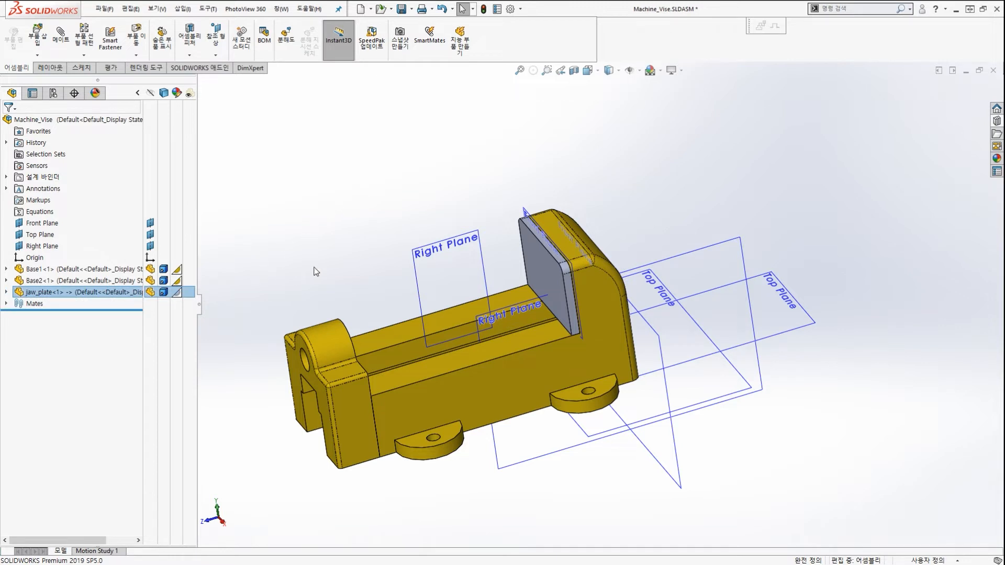
click(737, 241)
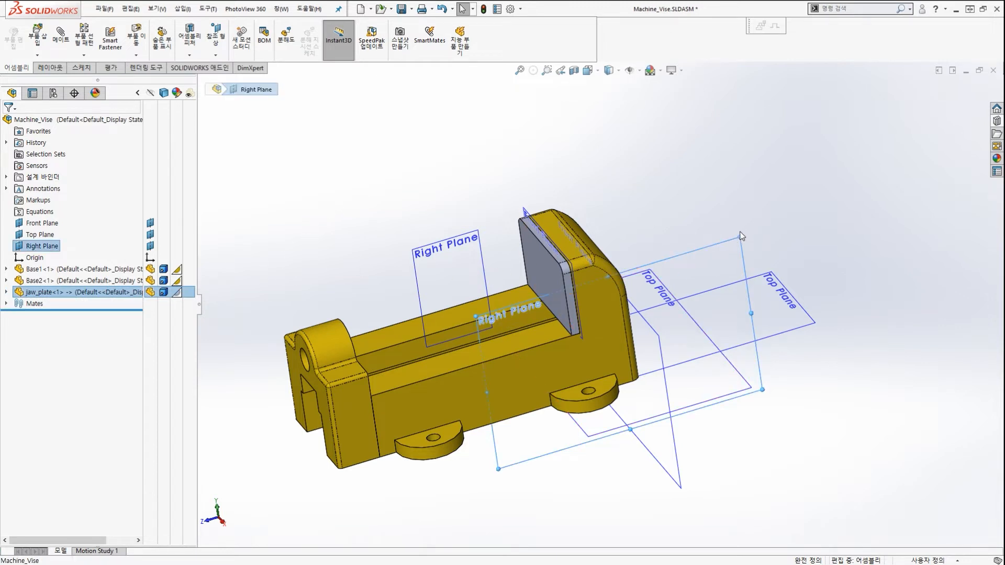
right_click(734, 240)
click(775, 217)
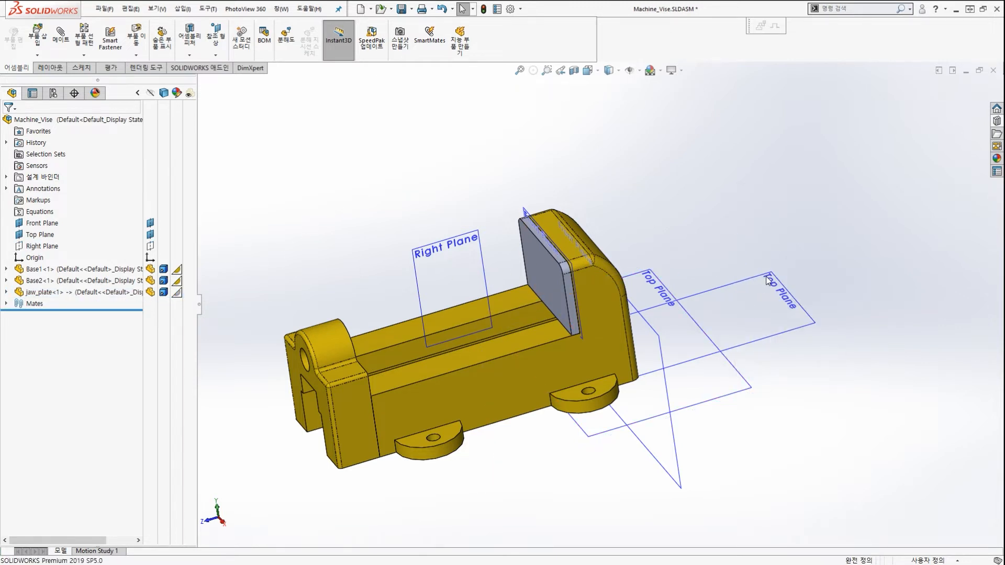
right_click(768, 281)
key(Escape)
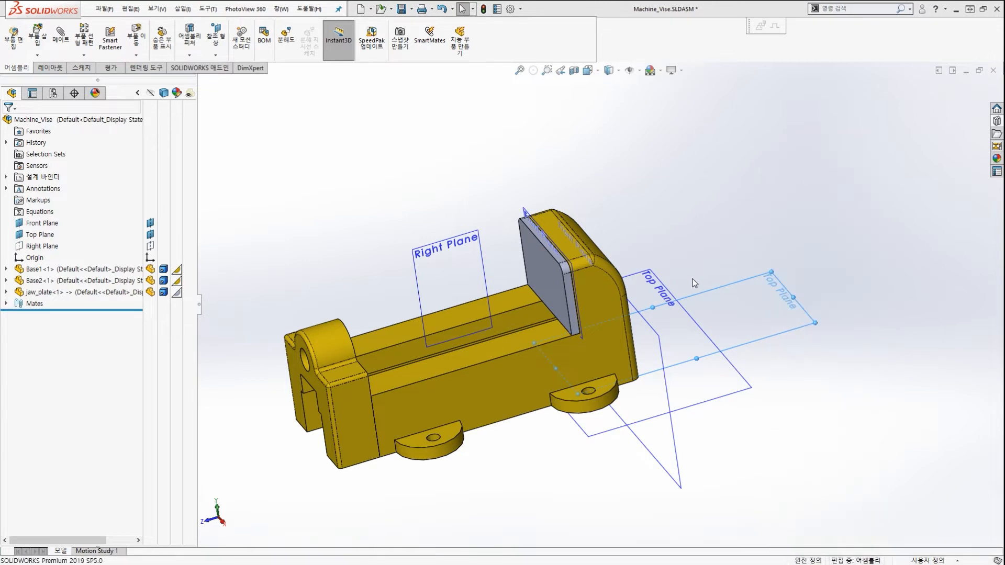
right_click(671, 301)
click(710, 258)
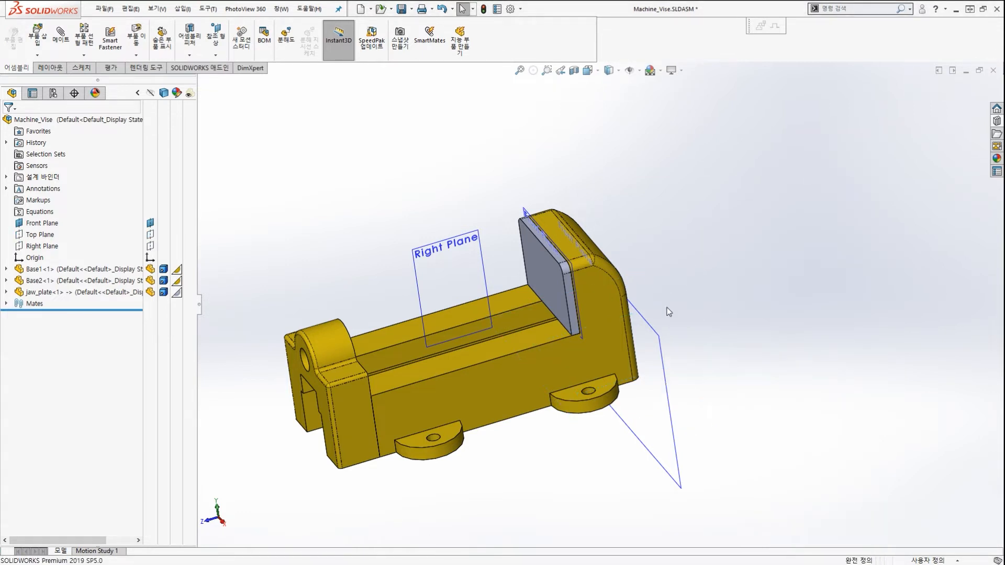
right_click(656, 328)
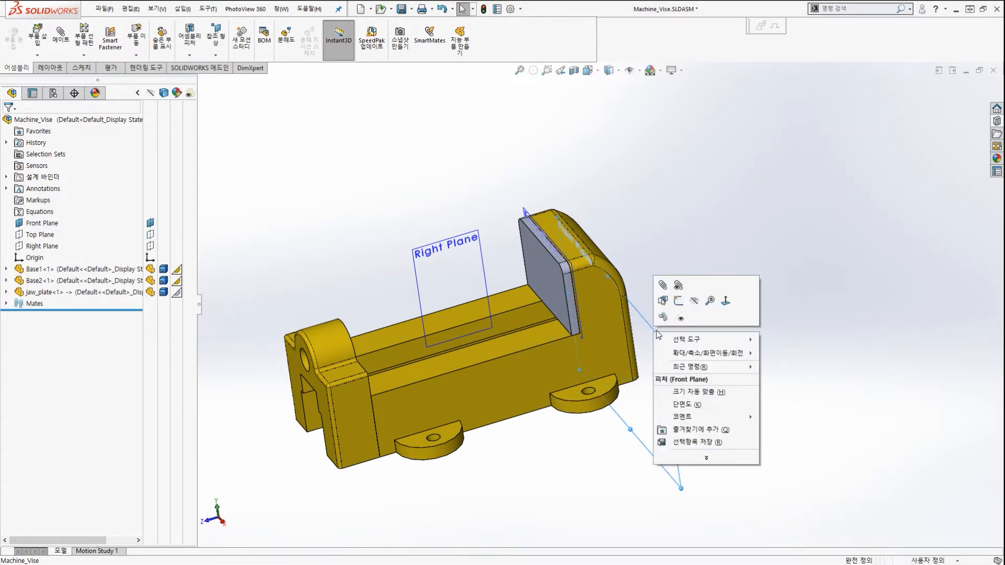
click(699, 318)
Hide the jaw_plate part's Right Plane and Front Plane.
right_click(460, 240)
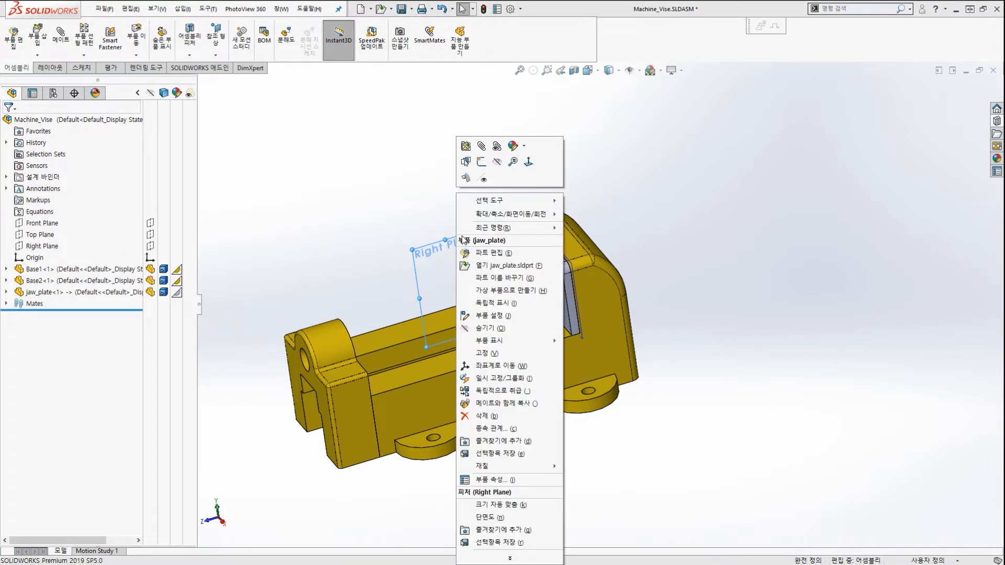
click(497, 161)
middle_drag(500, 209, 518, 196)
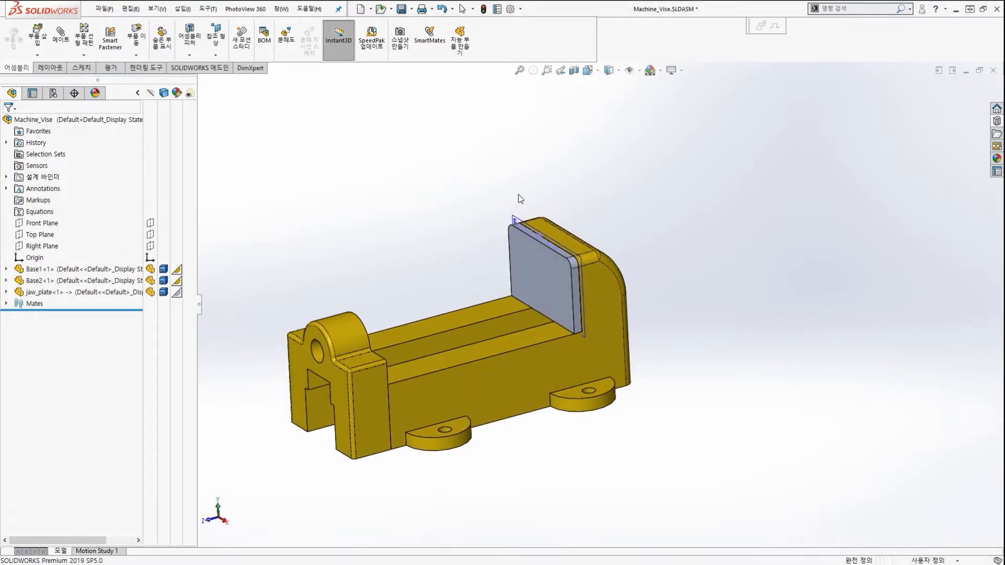
scroll(515, 237, down, 2)
right_click(522, 215)
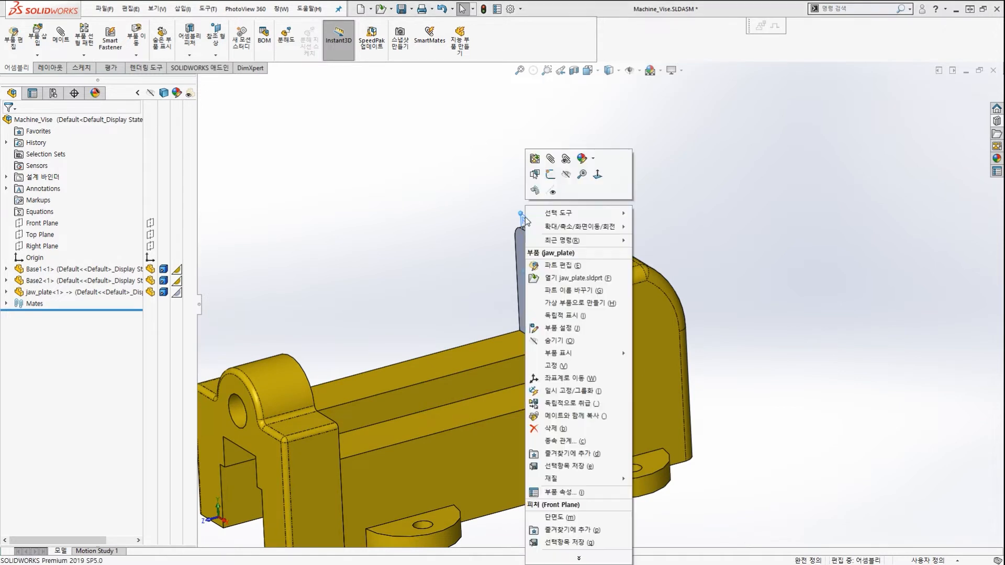
click(556, 191)
scroll(471, 241, up, 3)
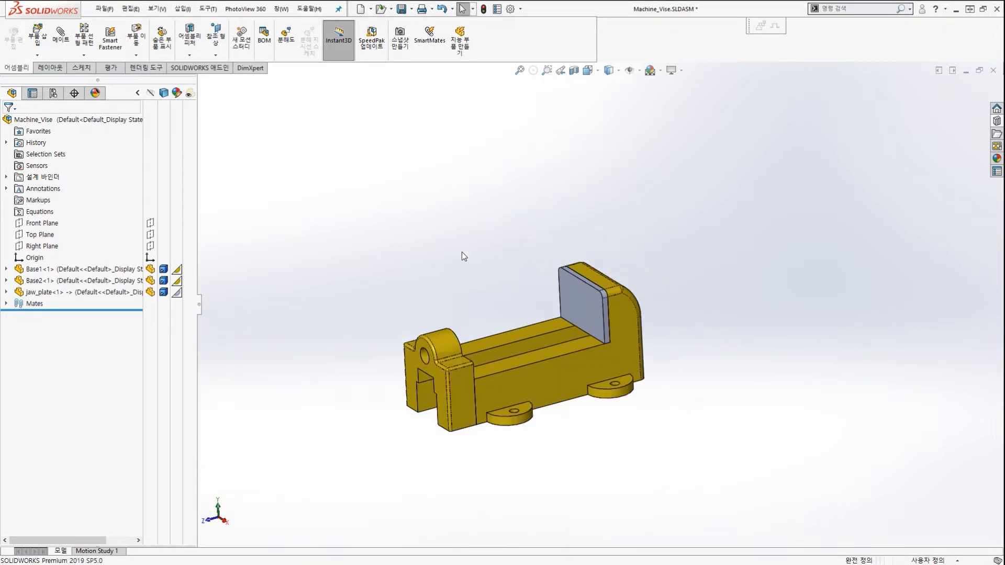
middle_drag(546, 347, 533, 272)
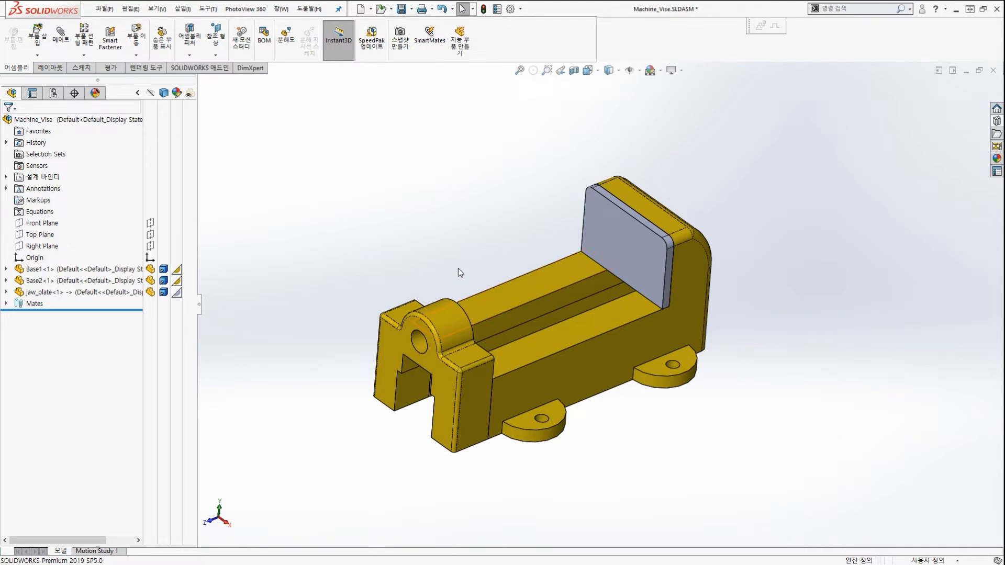
key(ctrl+2)
mouse_move(84, 327)
mouse_down()
mouse_move(21, 258)
mouse_move(104, 308)
mouse_up()
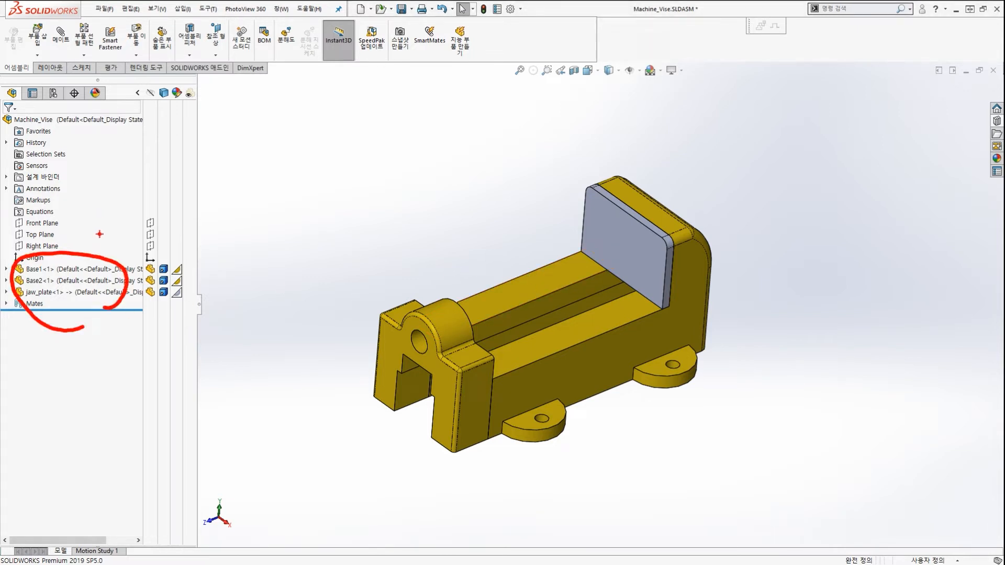
mouse_move(82, 206)
mouse_down()
mouse_move(157, 257)
mouse_move(86, 482)
mouse_up()
key(e)
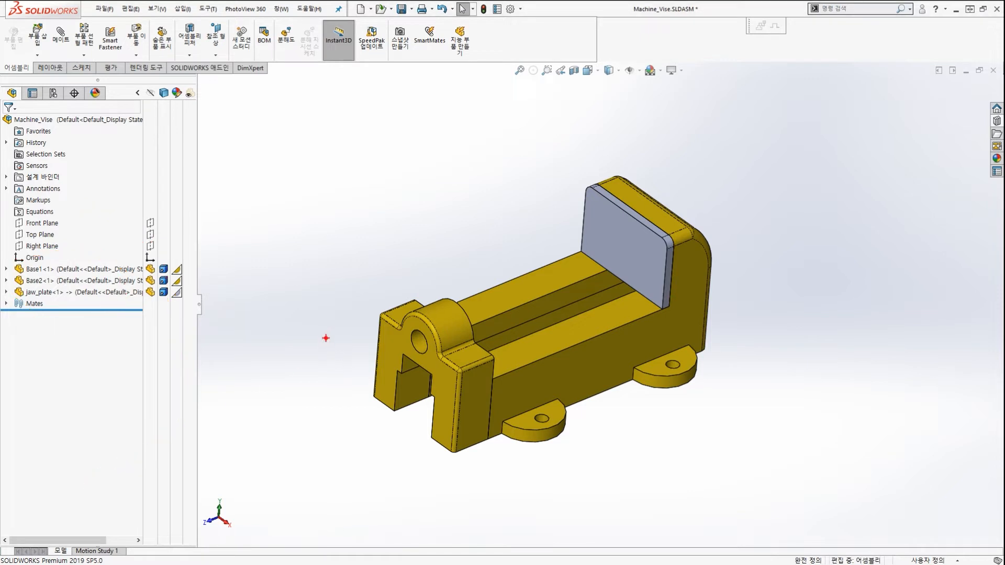
mouse_move(593, 433)
mouse_down()
mouse_move(561, 454)
mouse_move(554, 132)
mouse_move(616, 418)
mouse_up()
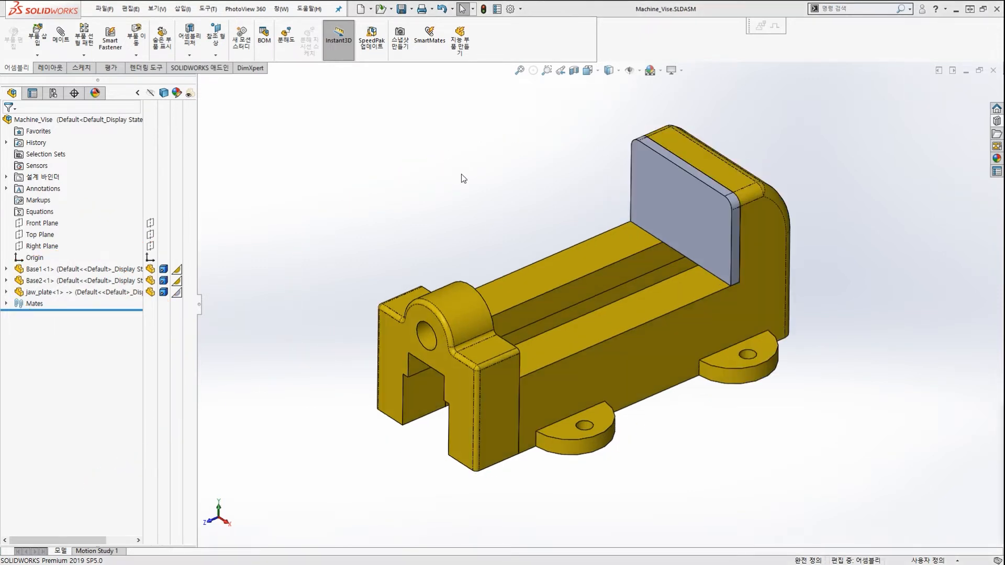
Insert a new part into the Machine_Vise assembly, placing it on Base2's flat inner face around the screw hole.
middle_drag(486, 241, 395, 166)
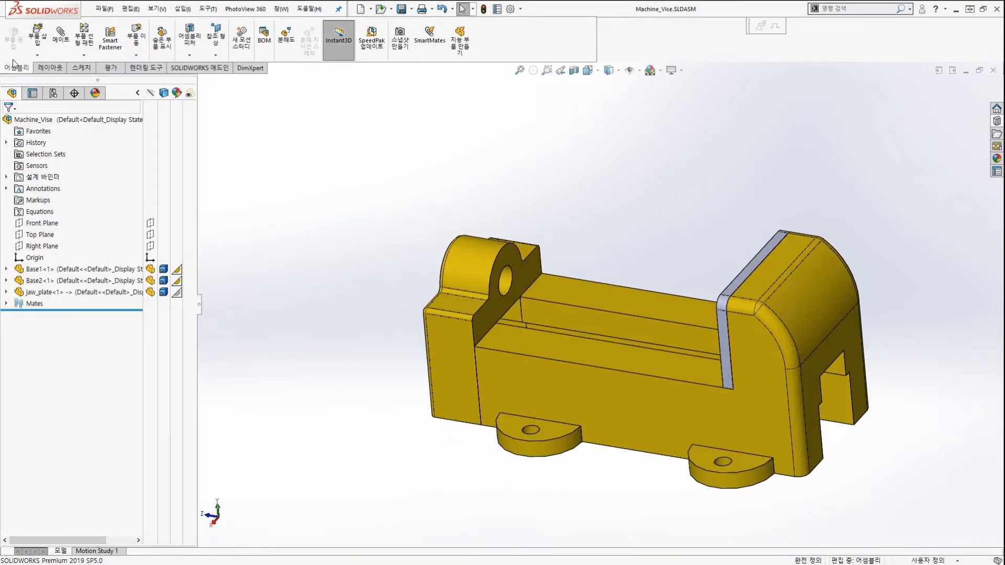
click(39, 56)
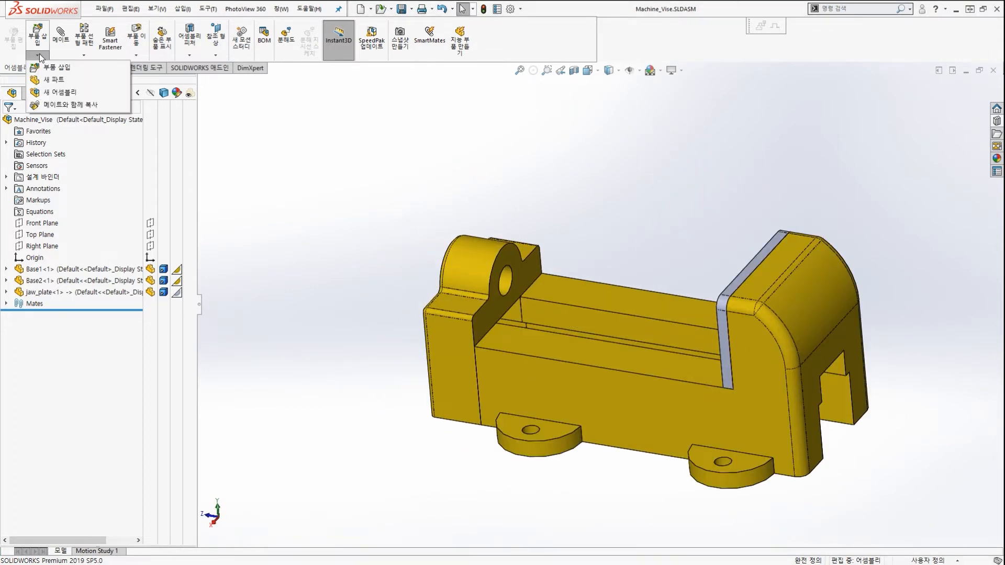
click(53, 80)
scroll(566, 292, down, 3)
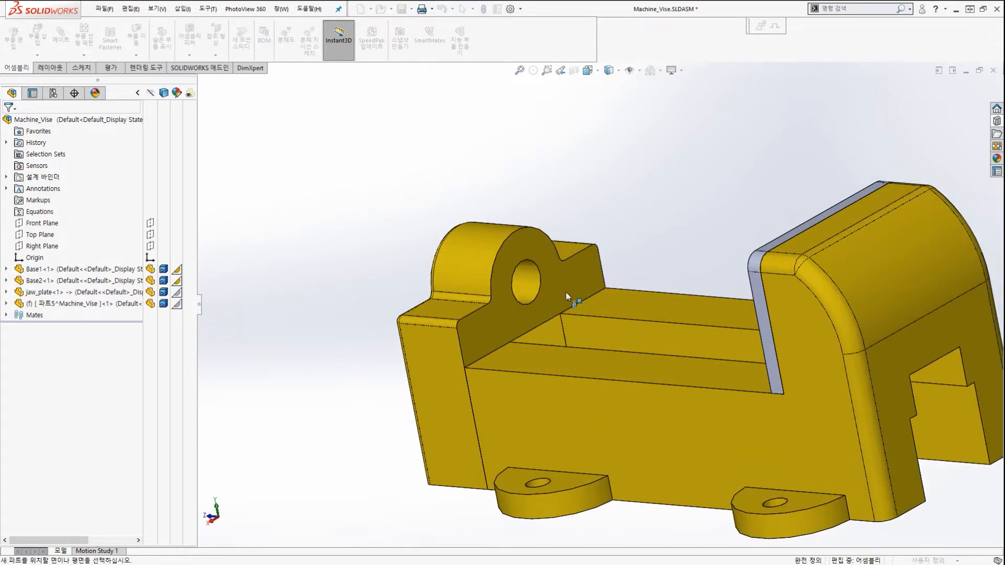
click(566, 282)
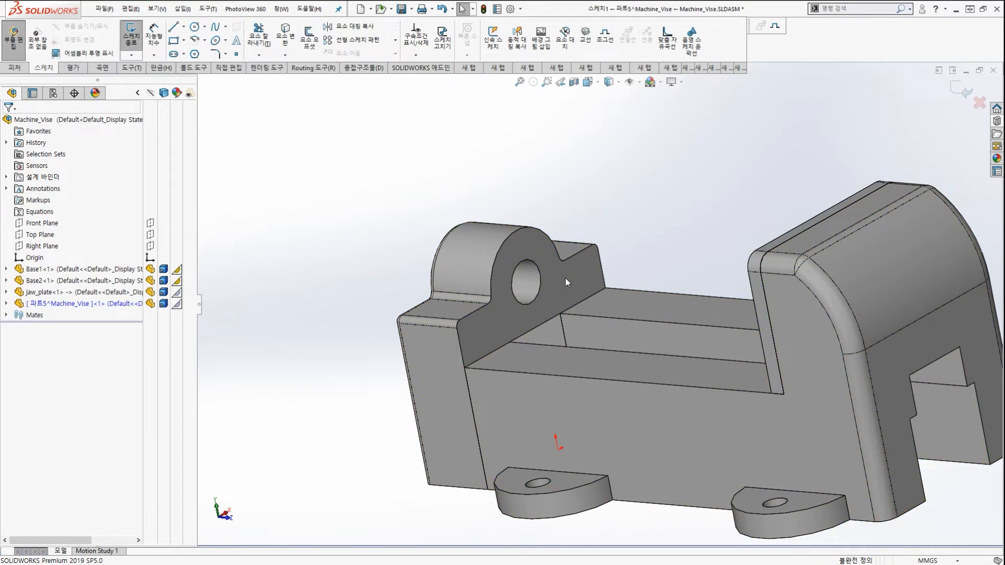
Convert the outer edges of Base2's inner face into sketch entities of the new part.
scroll(566, 278, up, 2)
middle_drag(621, 320, 605, 318)
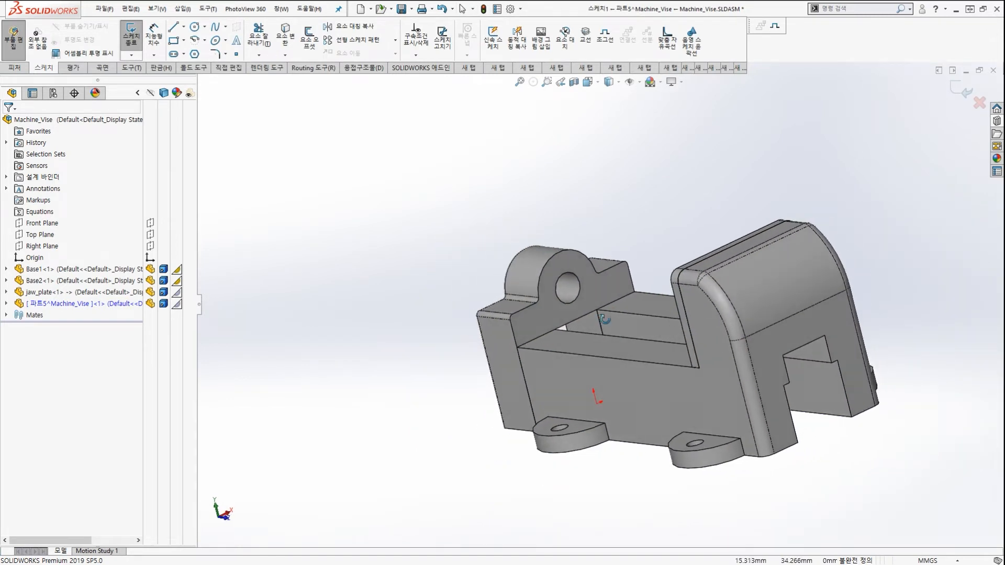
click(290, 47)
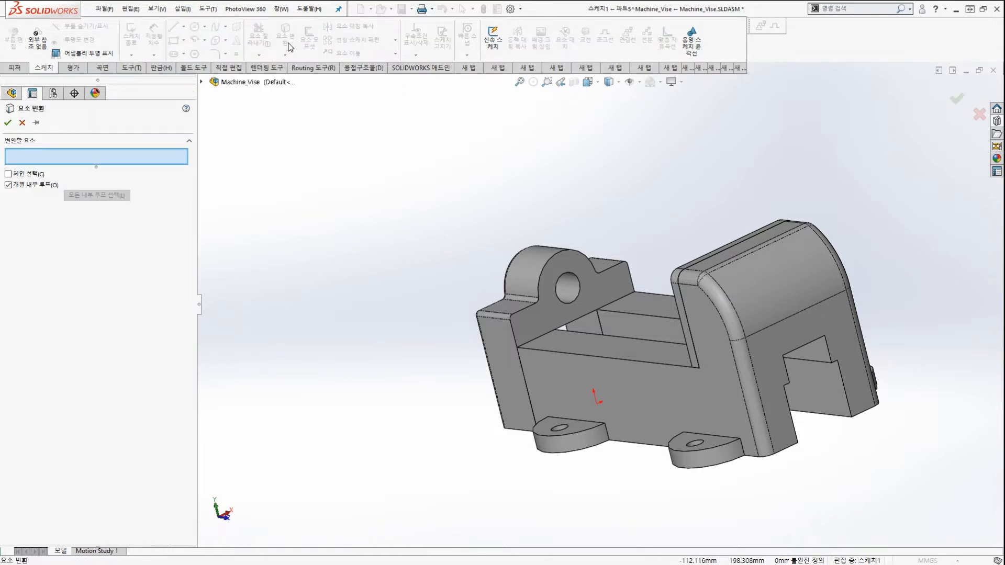
scroll(567, 265, down, 4)
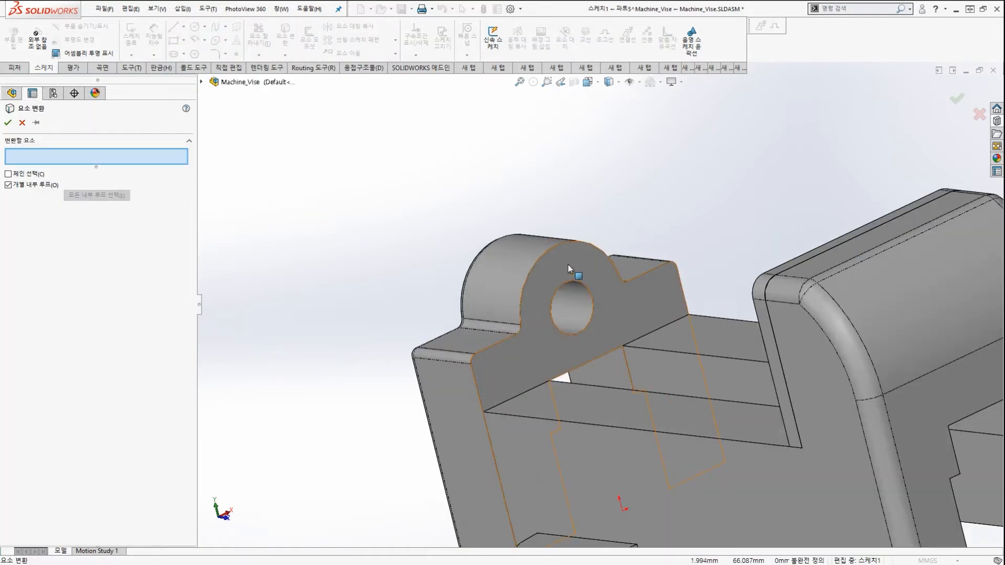
click(629, 303)
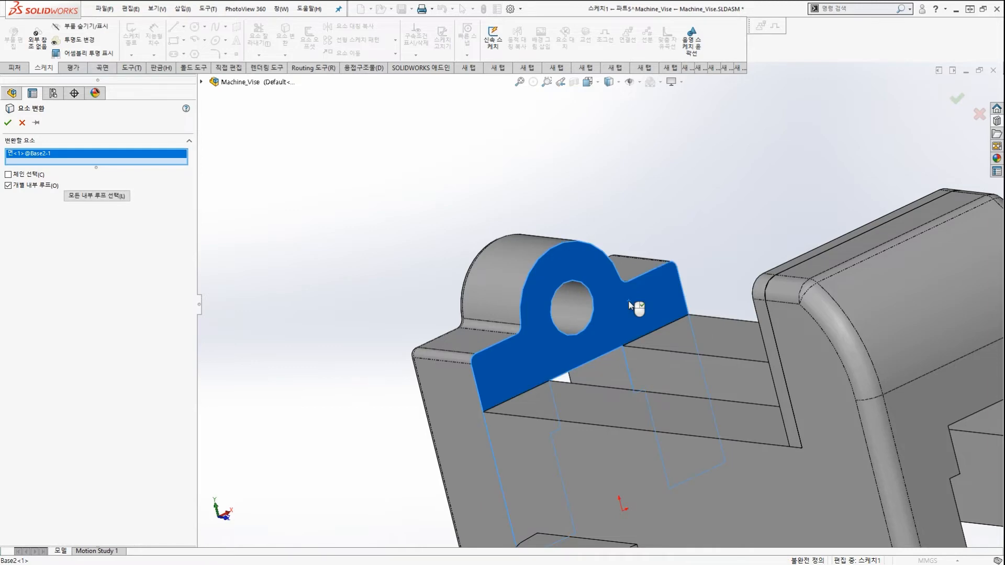
right_click(630, 303)
scroll(629, 302, up, 4)
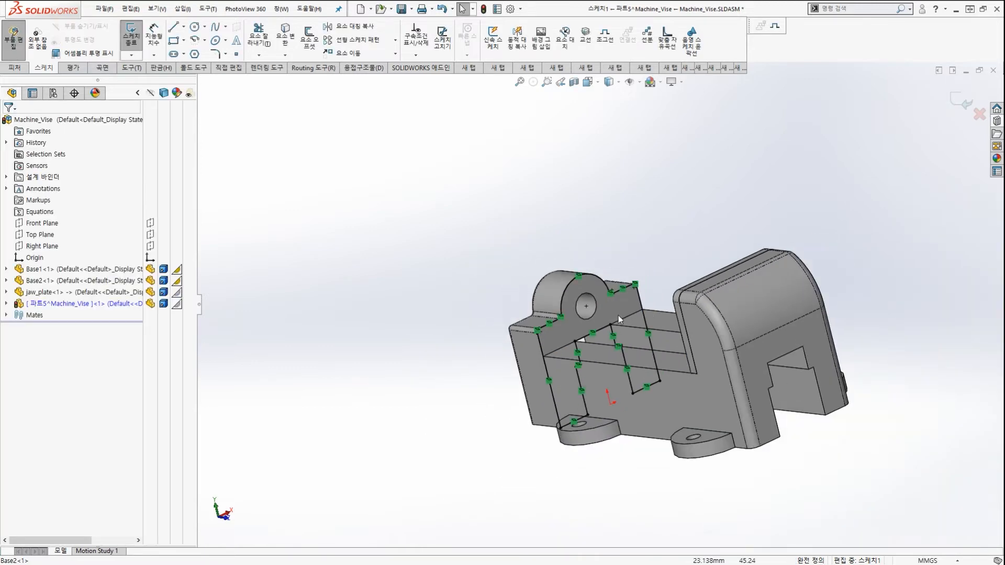
Pin the view orientation dialog open and view the sketch plane straight on to inspect the converted outline.
mouse_move(618, 316)
middle_down()
mouse_move(575, 348)
mouse_move(622, 435)
mouse_move(597, 371)
mouse_move(623, 378)
mouse_move(508, 284)
middle_up()
middle_drag(477, 246, 495, 257)
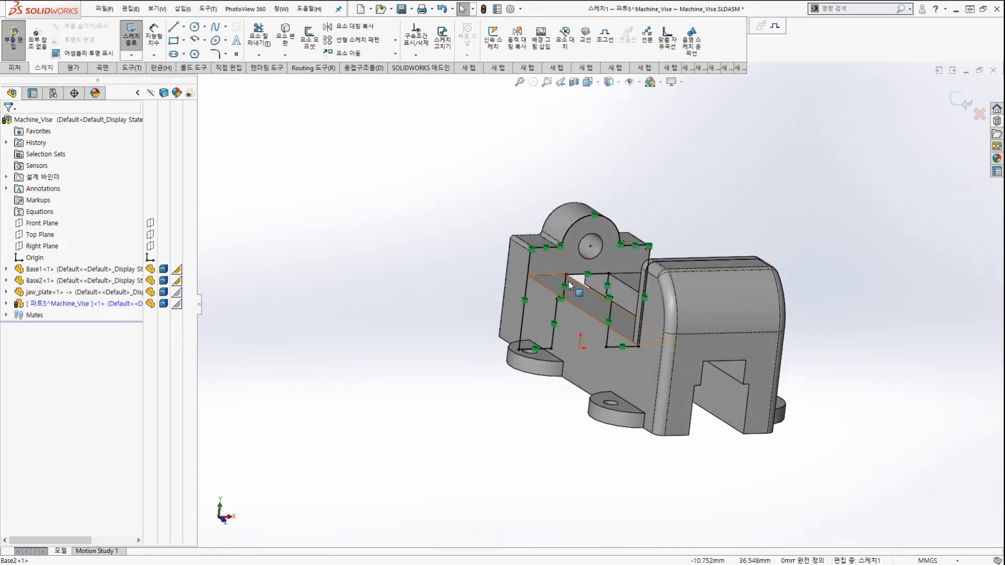
mouse_move(568, 282)
middle_down()
mouse_move(538, 253)
mouse_move(570, 285)
middle_up()
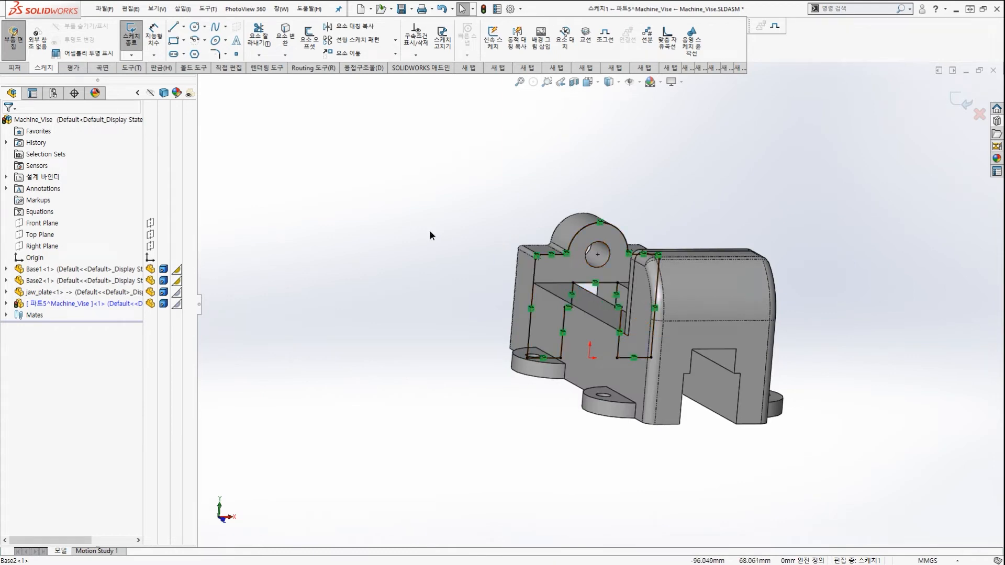
key(space)
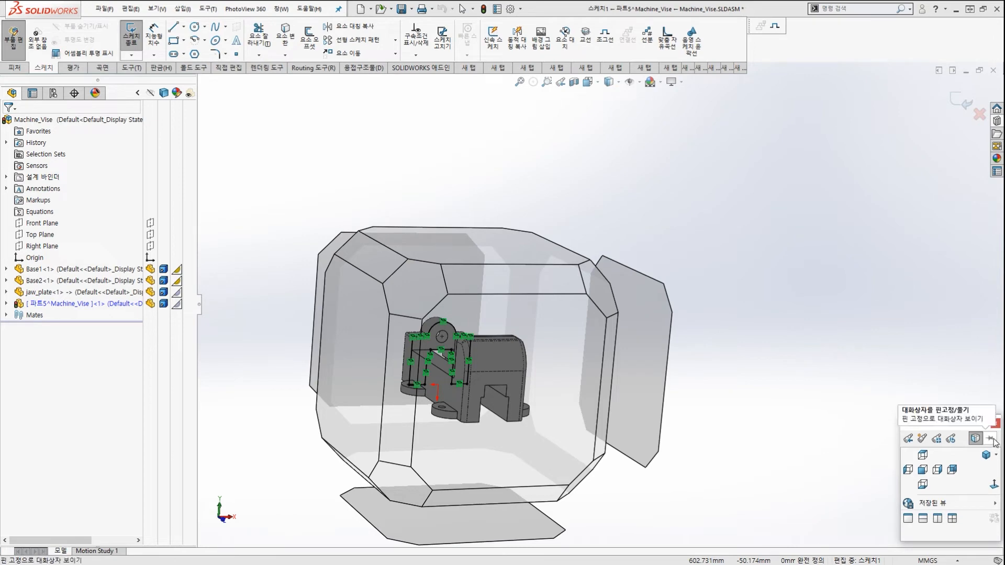
click(992, 439)
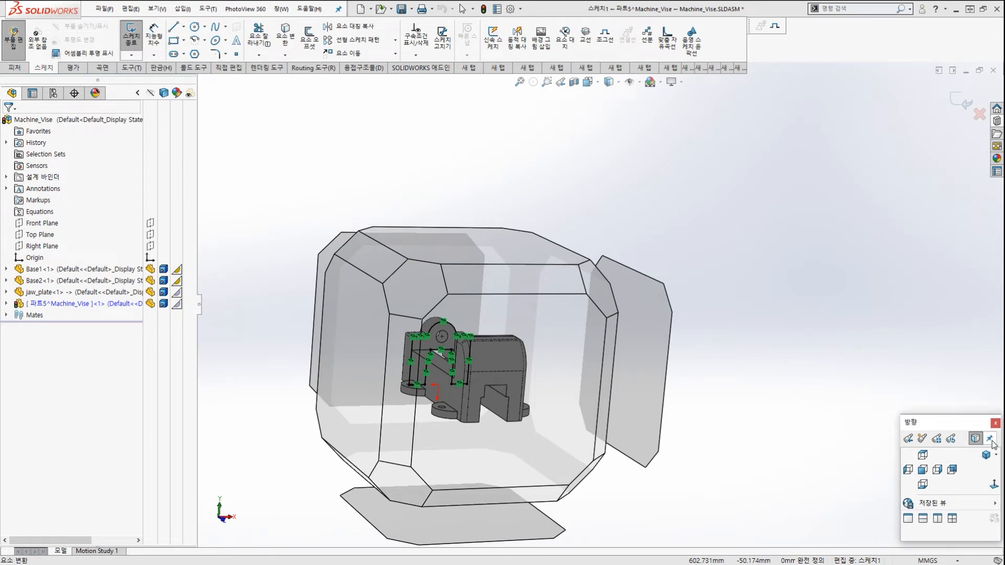
click(996, 486)
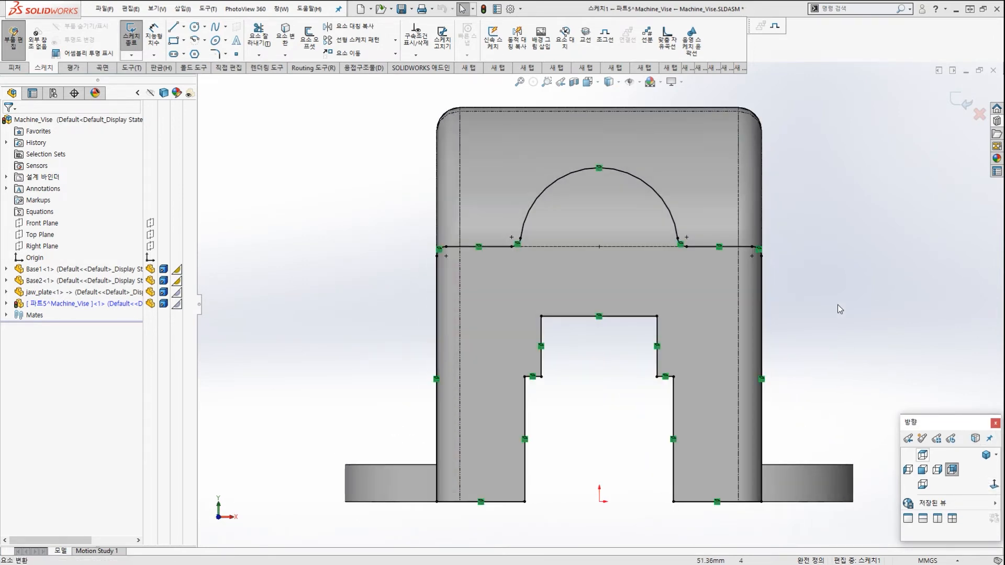
scroll(625, 316, down, 2)
scroll(594, 384, up, 2)
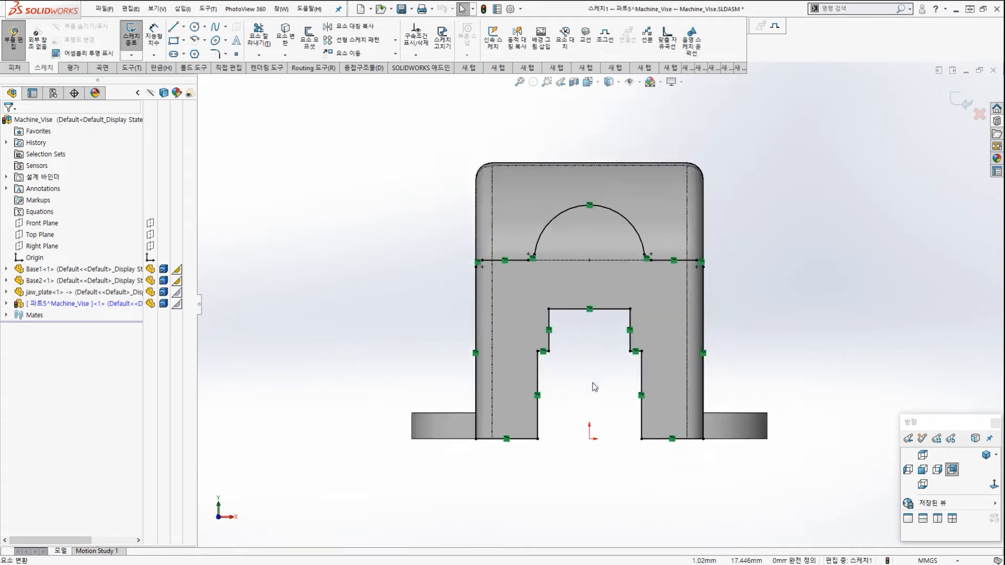
scroll(593, 383, down, 2)
scroll(536, 381, down, 1)
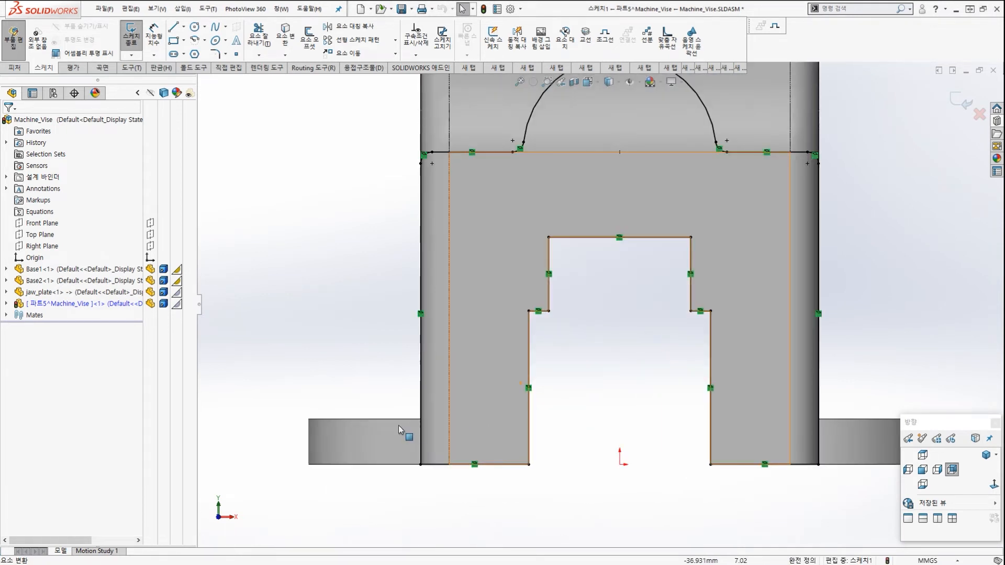
Hide the Base1, jaw_plate and Base2 components around the new part's sketch.
scroll(398, 425, down, 1)
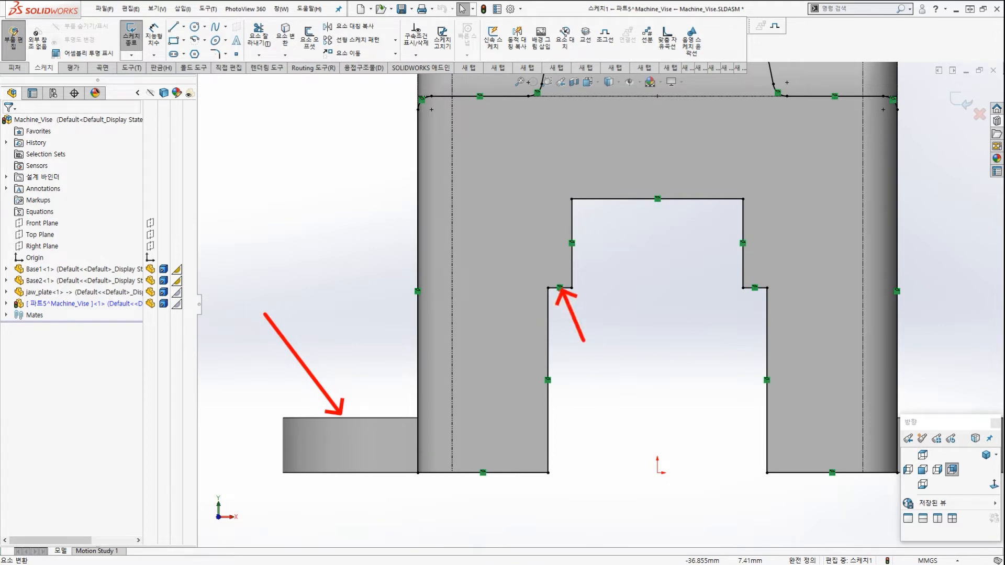
scroll(585, 274, up, 3)
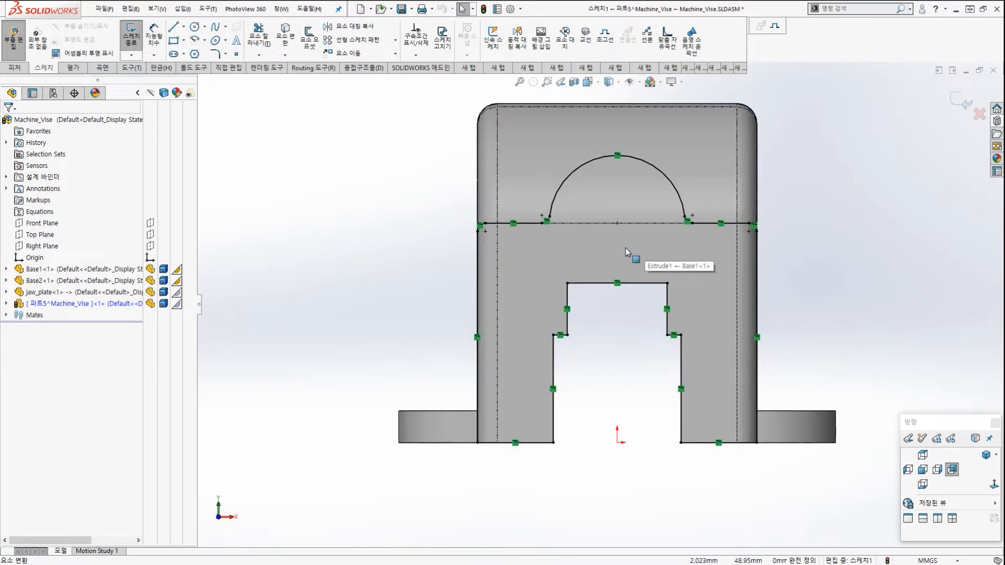
key(Tab)
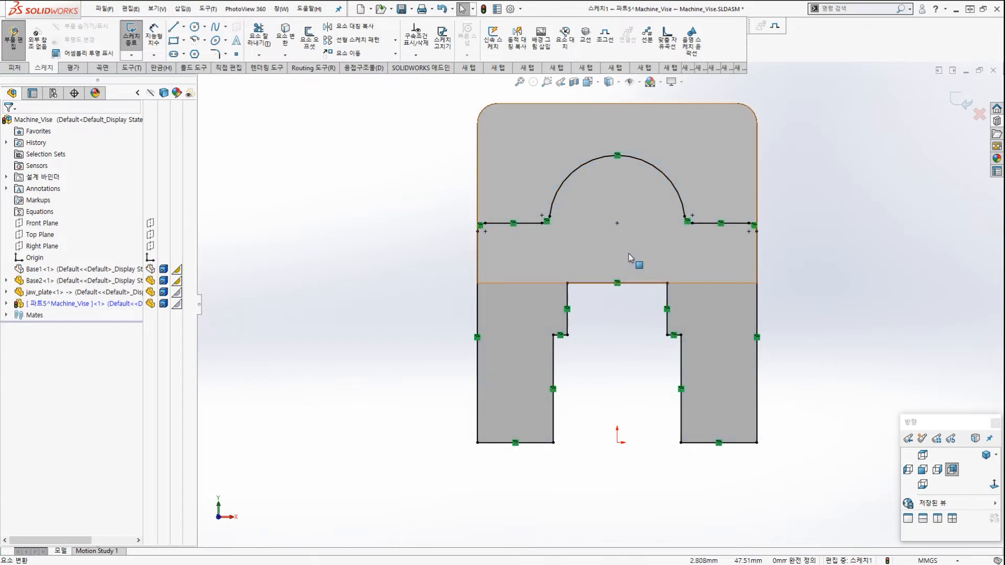
key(Tab)
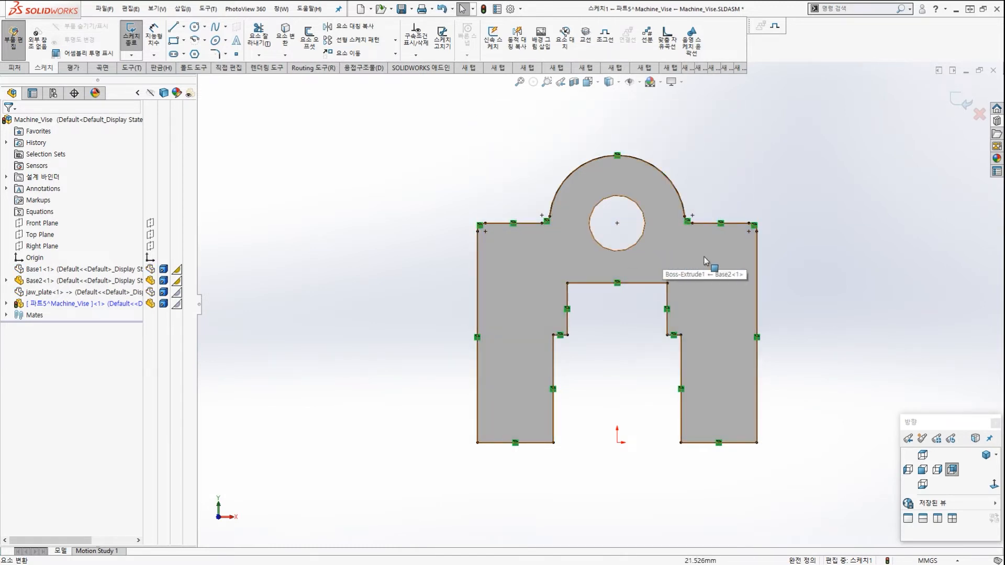
key(Tab)
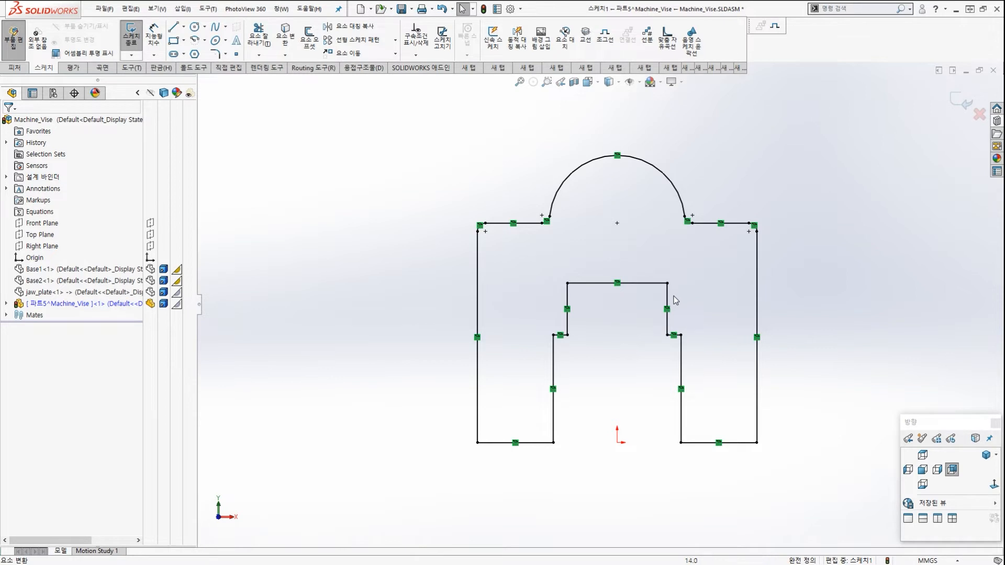
Delete the converted side and shoulder lines of the lower slot together with the two bottom edge lines.
mouse_move(715, 499)
mouse_down()
mouse_move(631, 445)
mouse_move(514, 305)
mouse_up()
key(Delete)
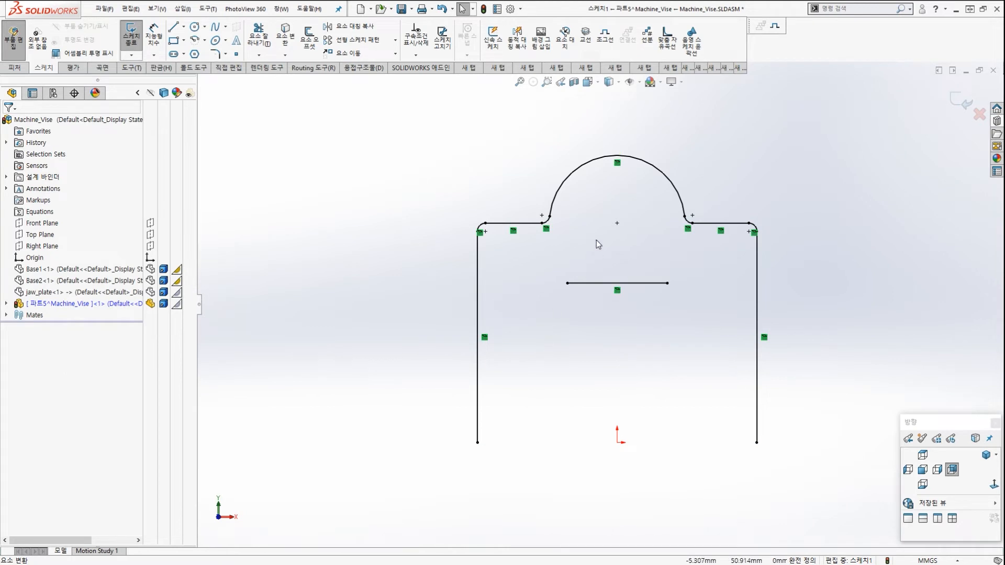
Show the hidden Base2 component behind the sketch again.
click(103, 272)
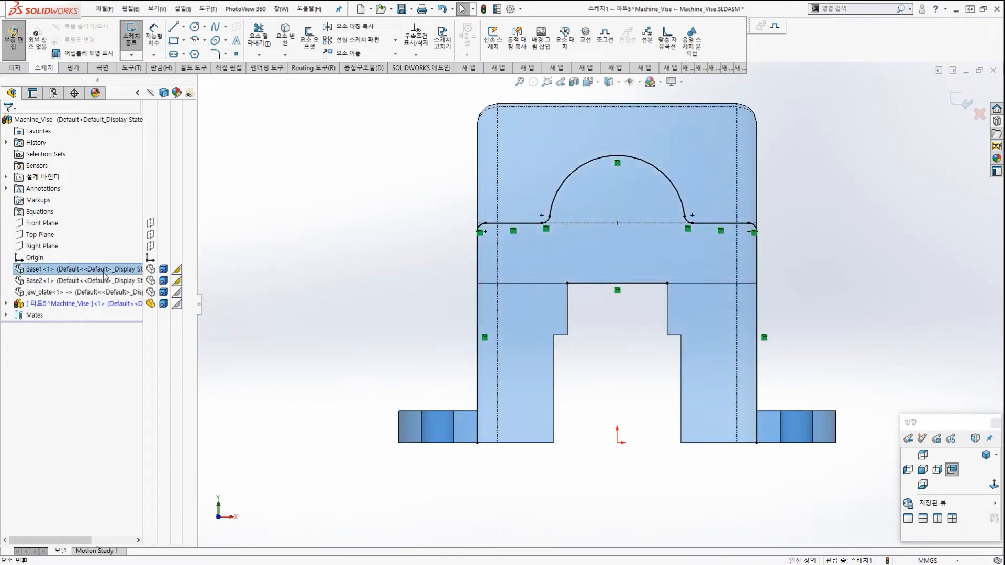
click(100, 282)
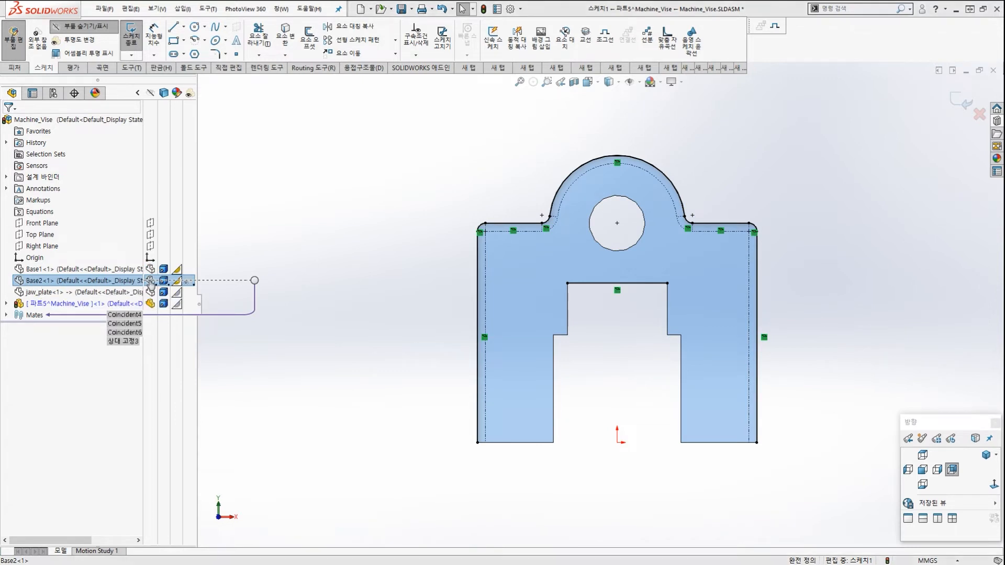
click(288, 272)
click(150, 283)
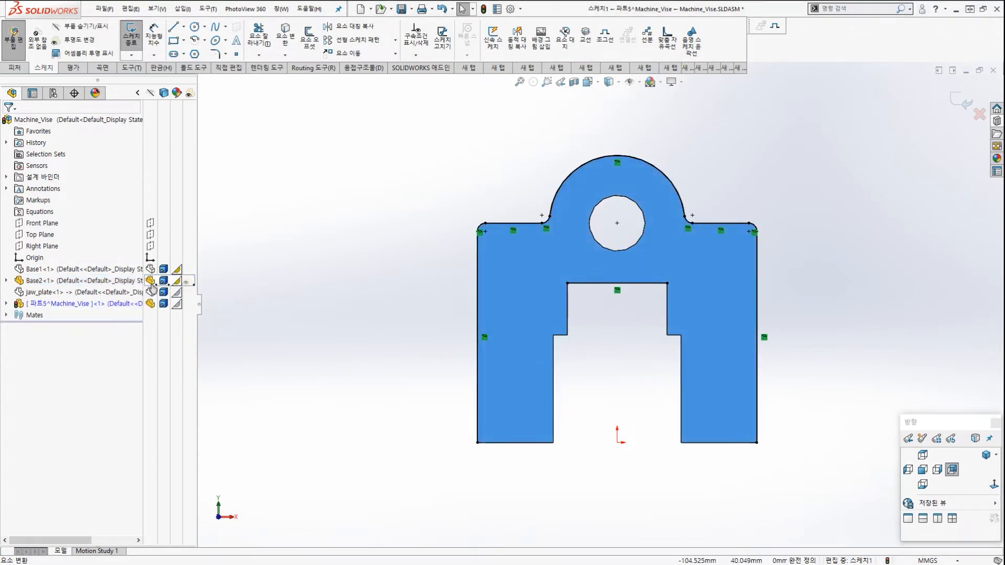
click(429, 259)
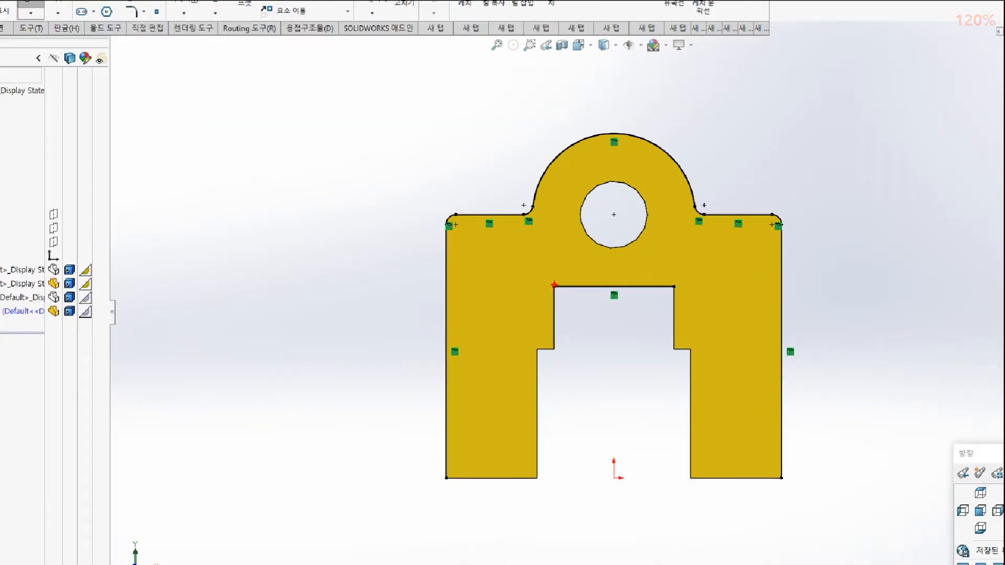
drag(555, 286, 652, 286)
mouse_move(445, 286)
mouse_down()
mouse_move(441, 222)
mouse_move(714, 161)
mouse_move(796, 231)
mouse_up()
key(Escape)
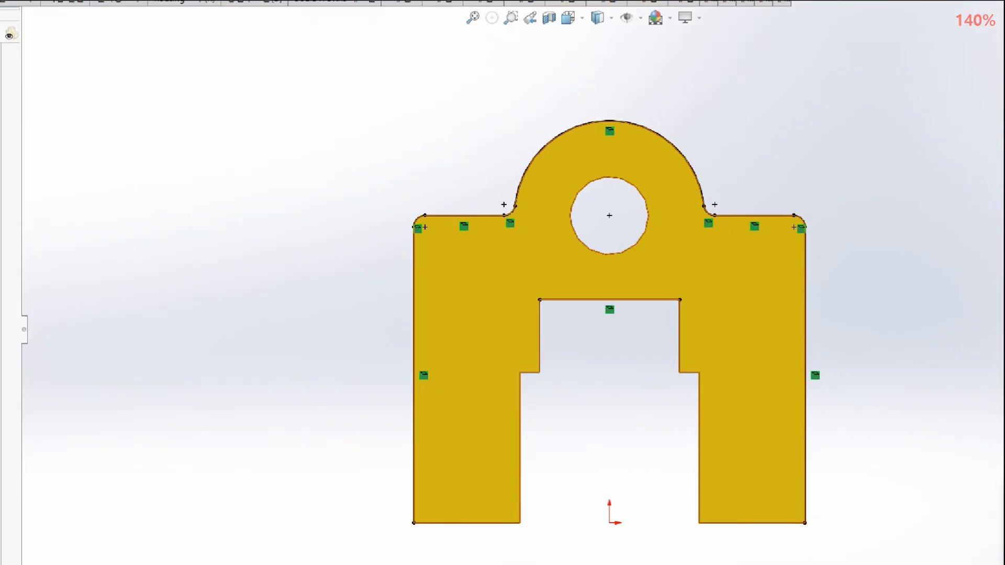
mouse_move(630, 194)
mouse_down()
mouse_move(579, 221)
mouse_move(640, 233)
mouse_up()
drag(707, 230, 654, 226)
drag(672, 212, 669, 242)
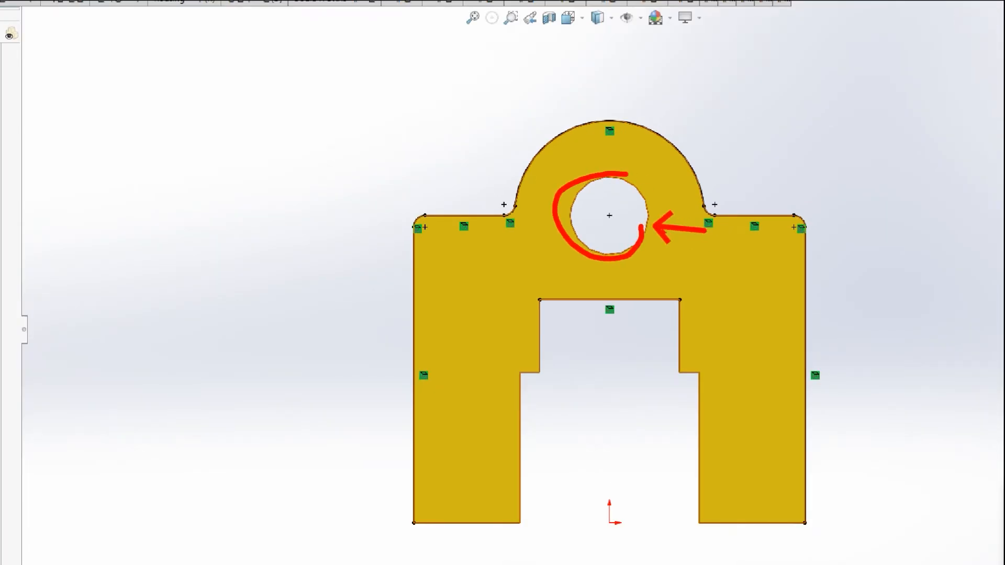
key(Escape)
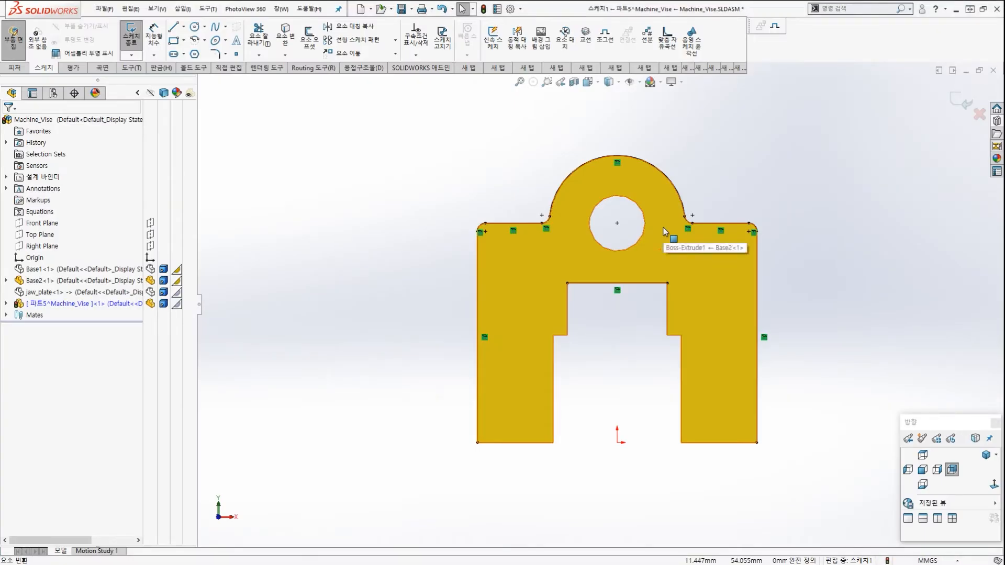
scroll(655, 236, down, 2)
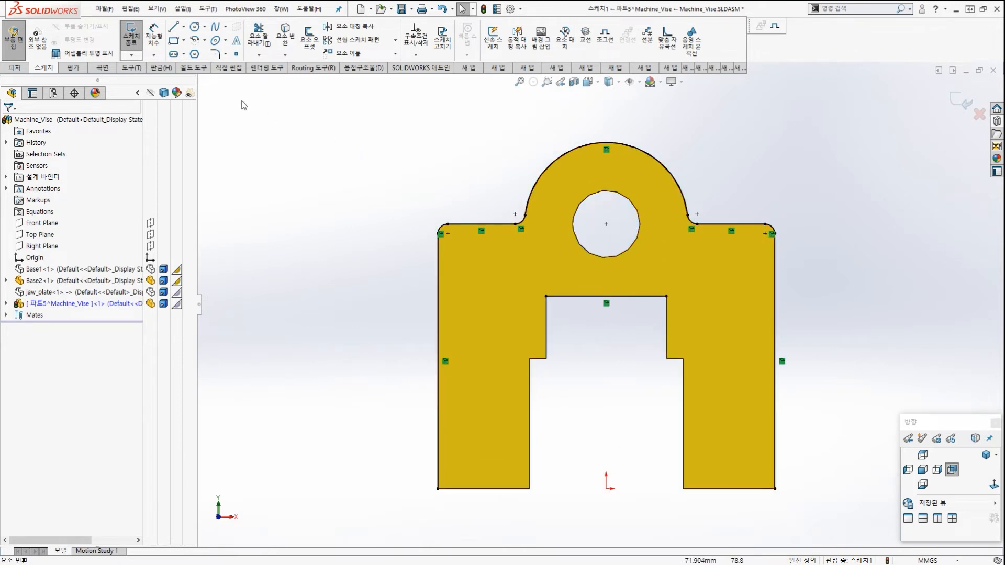
click(195, 27)
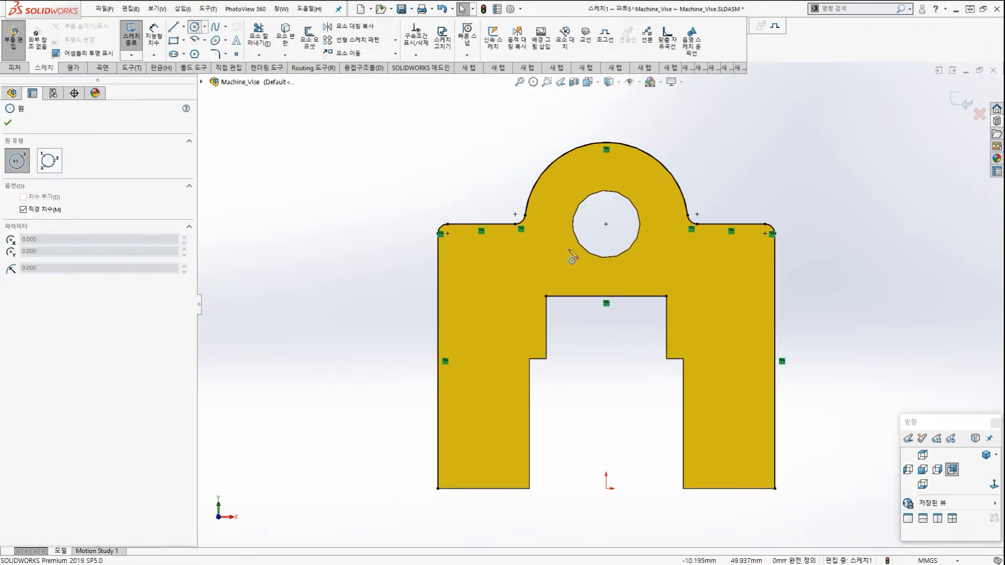
click(606, 224)
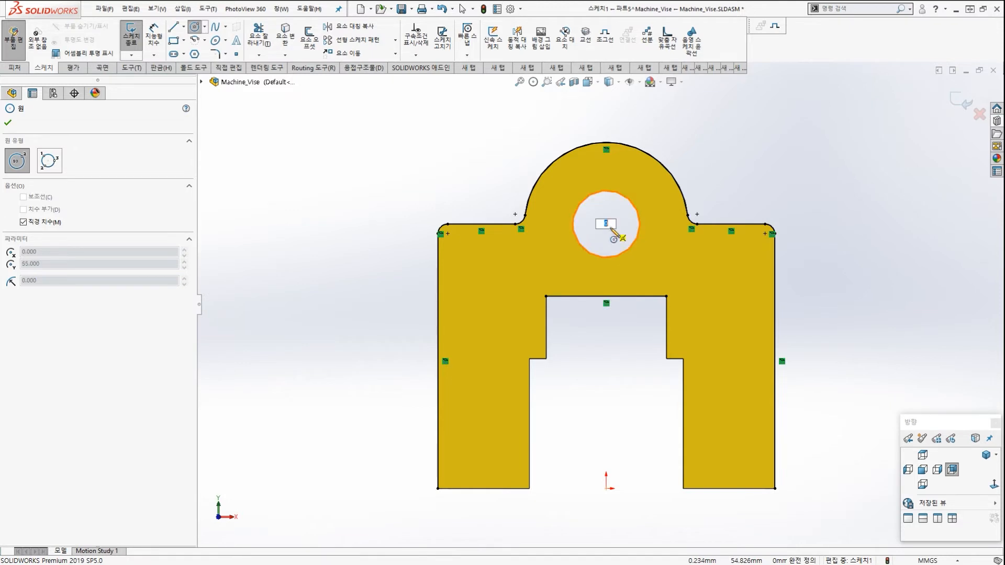
click(610, 256)
key(Escape)
key(Escape)
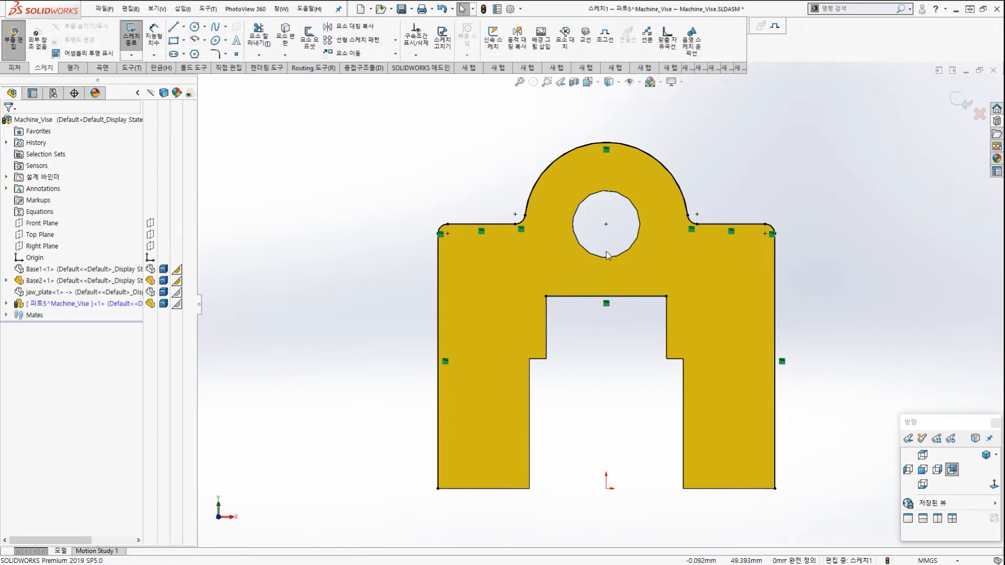
Start Convert Entities with Base2's flat inner face as the element to convert.
click(286, 43)
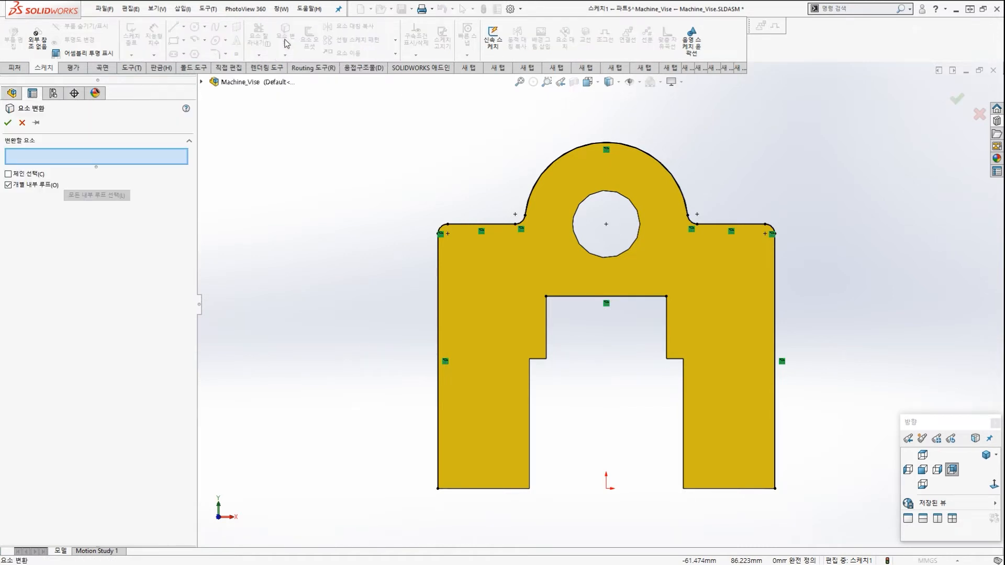
click(558, 252)
mouse_move(552, 304)
mouse_down()
mouse_move(524, 374)
mouse_move(443, 508)
mouse_move(528, 189)
mouse_move(838, 491)
mouse_move(681, 348)
mouse_up()
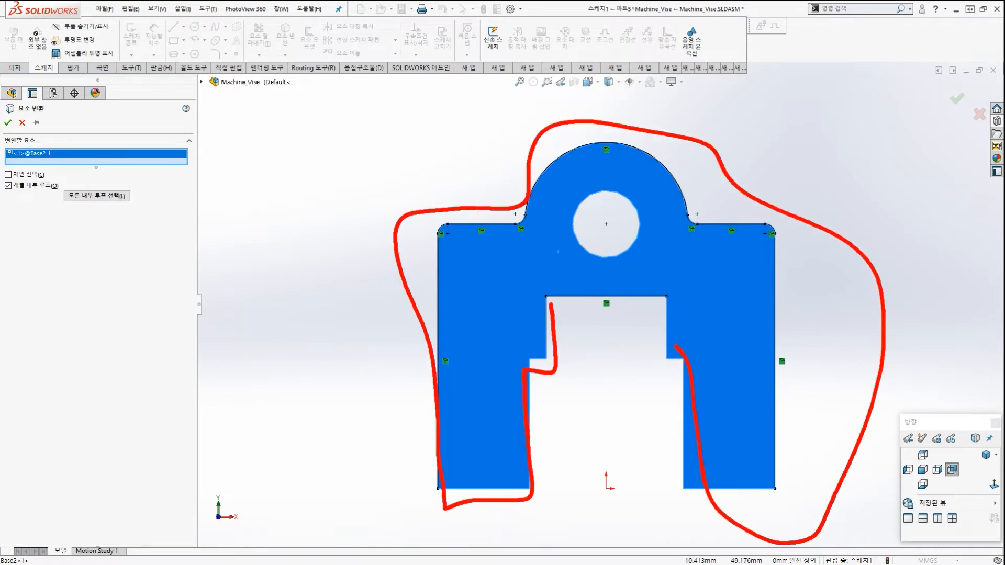
key(e)
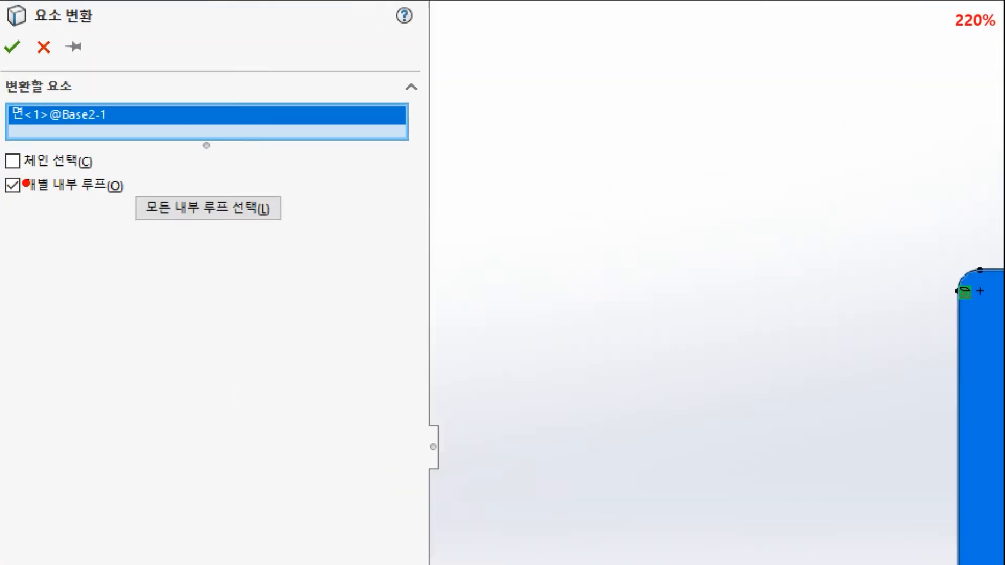
drag(3, 175, 62, 195)
drag(208, 153, 159, 160)
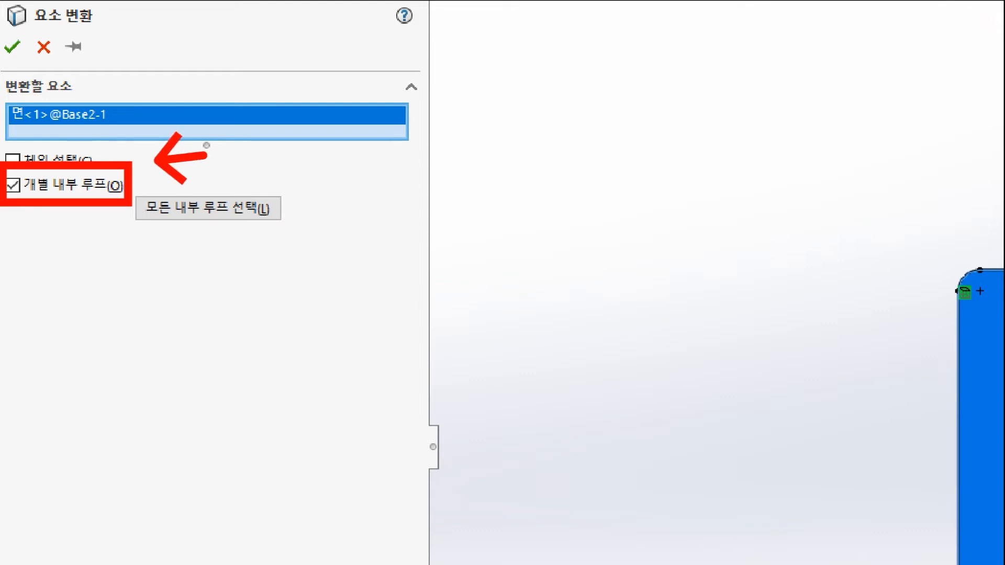
drag(81, 282, 23, 216)
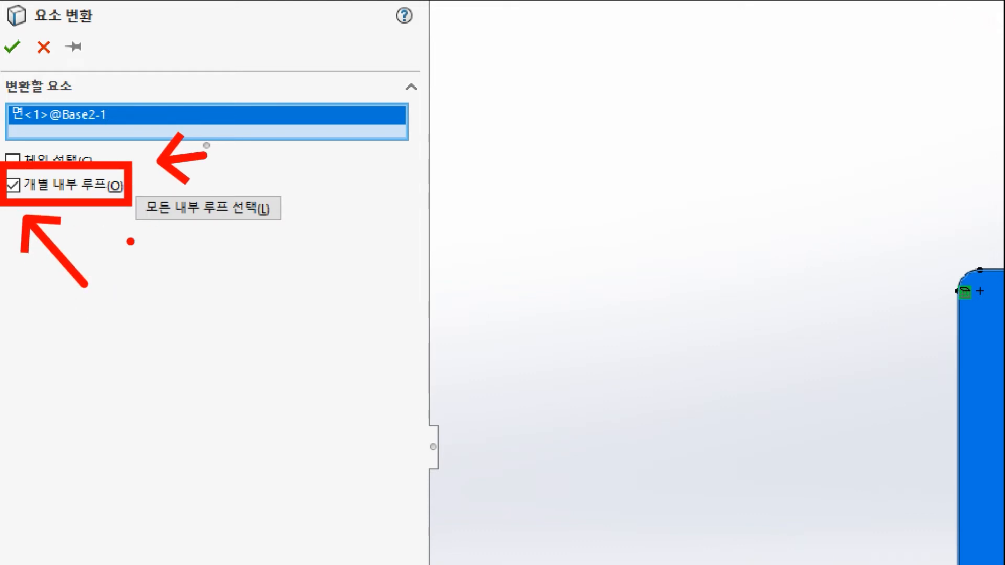
key(Escape)
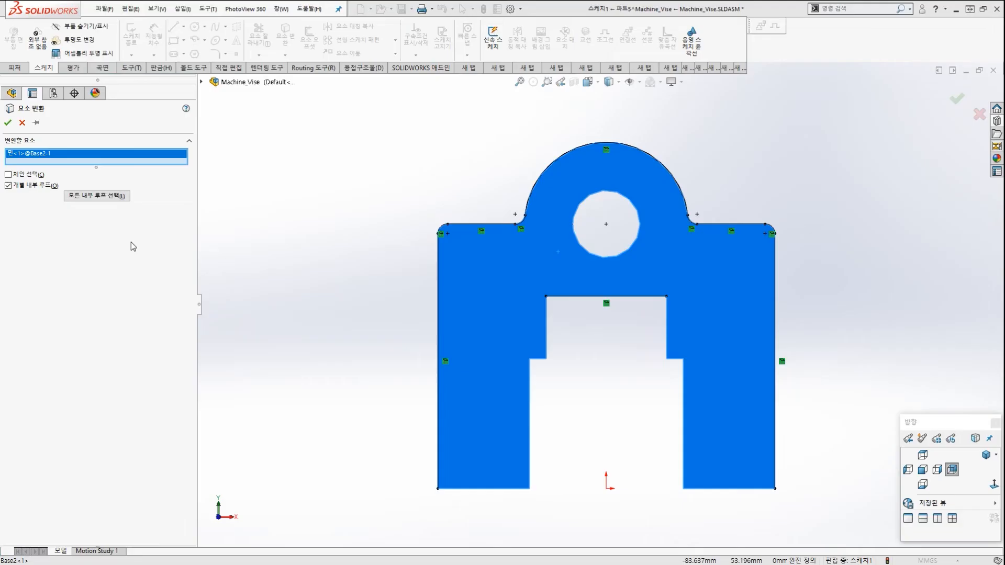
Add all inner loops of Base2's face to the conversion and convert the screw hole's edge into a sketch circle.
click(112, 197)
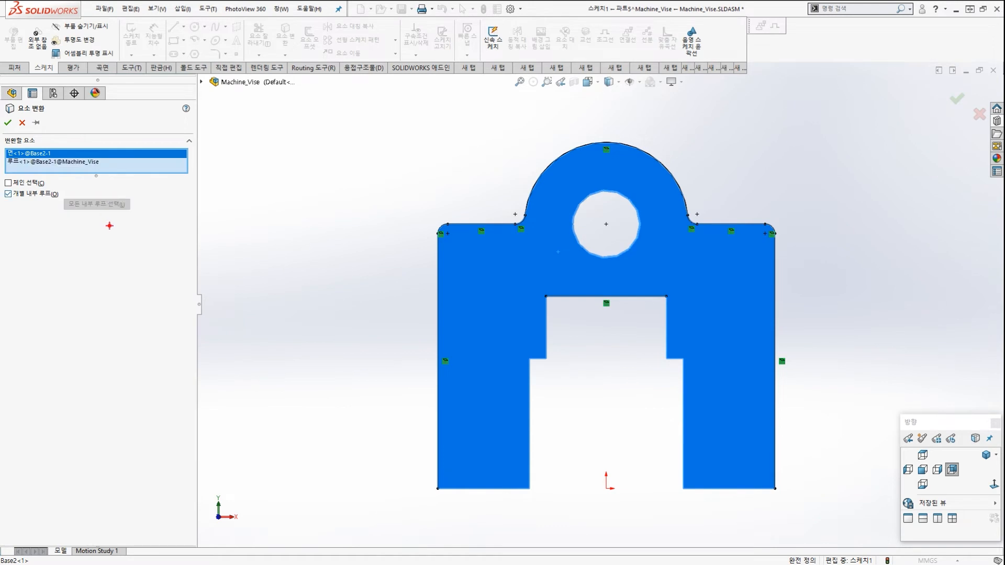
mouse_move(109, 226)
mouse_down()
mouse_move(123, 204)
mouse_move(461, 163)
mouse_move(573, 200)
mouse_up()
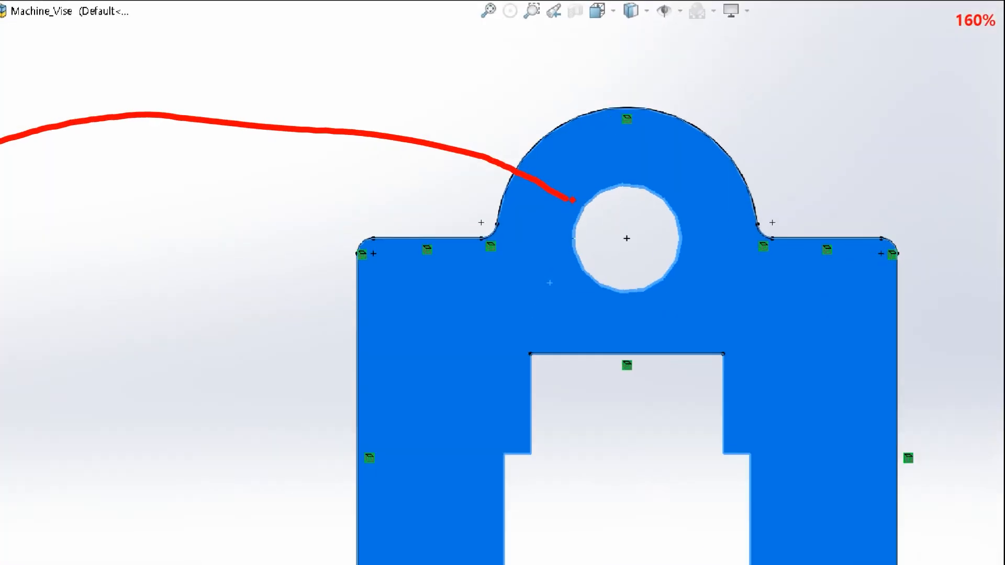
mouse_move(621, 175)
mouse_down()
mouse_move(599, 175)
mouse_move(604, 302)
mouse_move(663, 181)
mouse_move(599, 191)
mouse_up()
key(Escape)
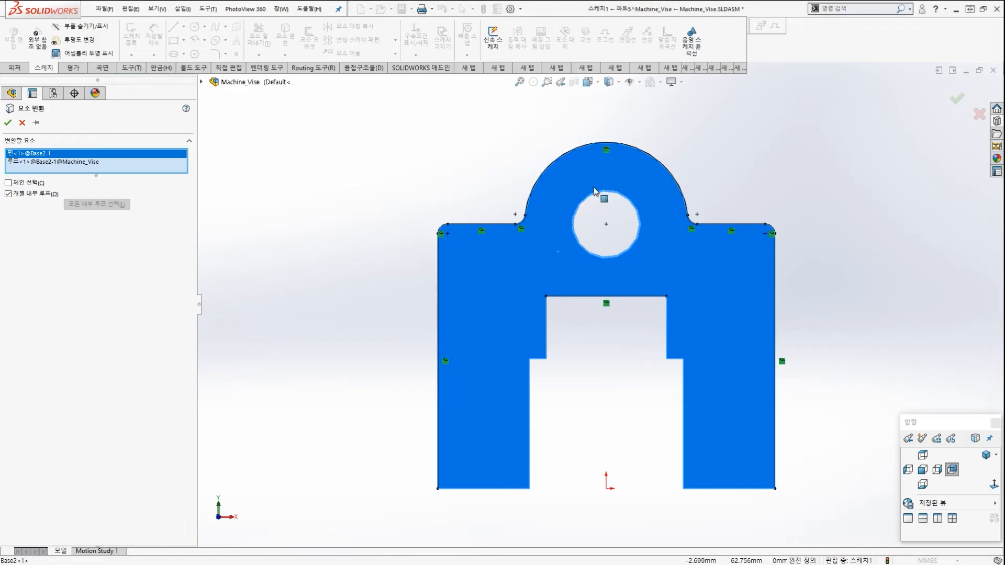
click(8, 122)
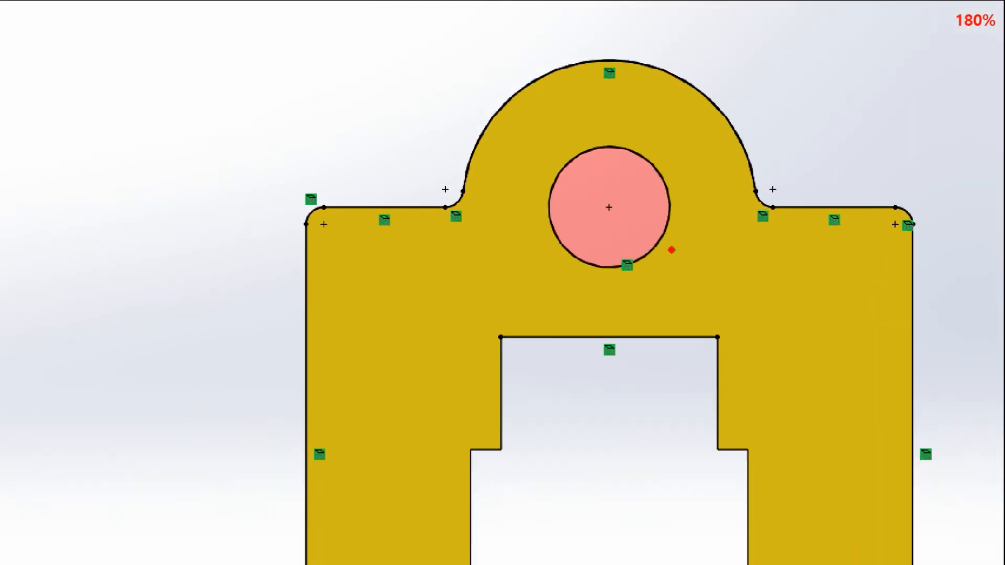
mouse_move(687, 273)
mouse_down()
mouse_move(623, 128)
mouse_move(632, 201)
mouse_up()
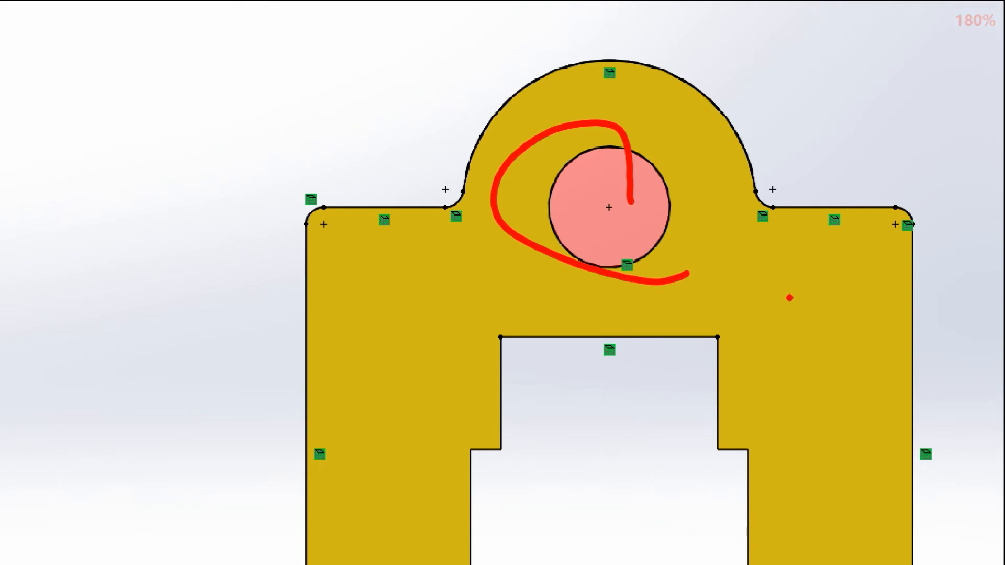
ctrl+shift+drag(790, 297, 660, 222)
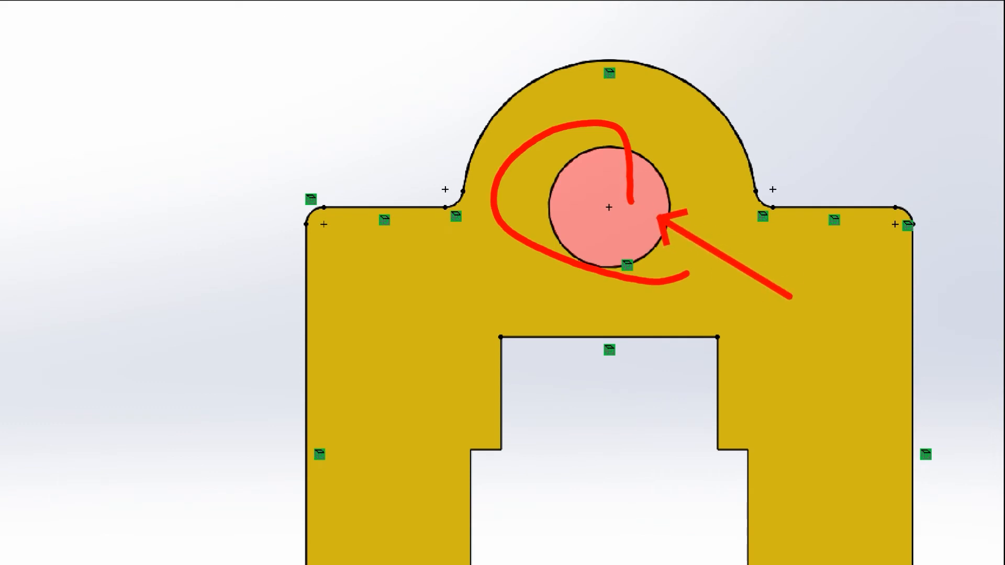
key(Escape)
Delete the converted screw hole circle from the sketch and hide Base2.
scroll(619, 268, down, 3)
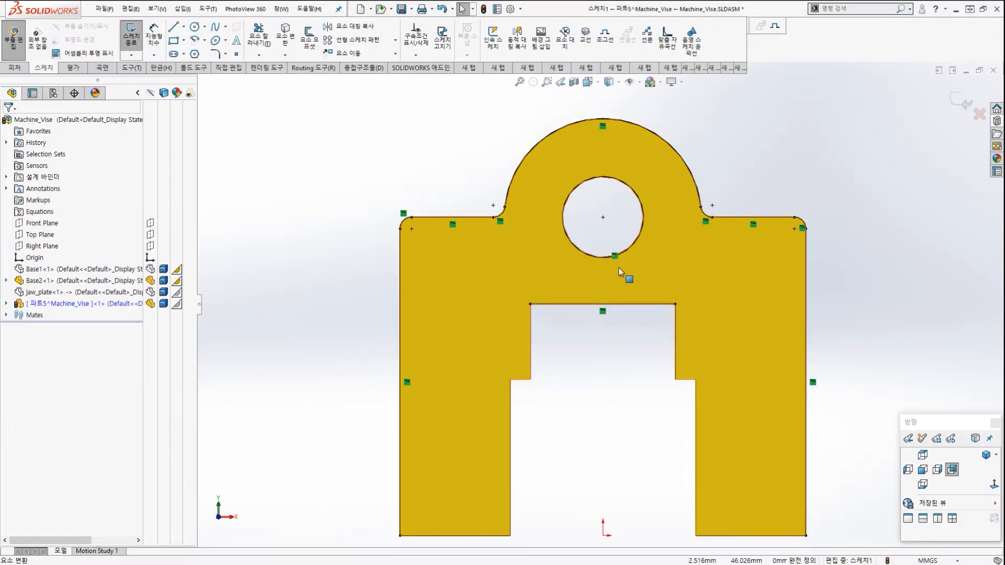
drag(647, 271, 543, 214)
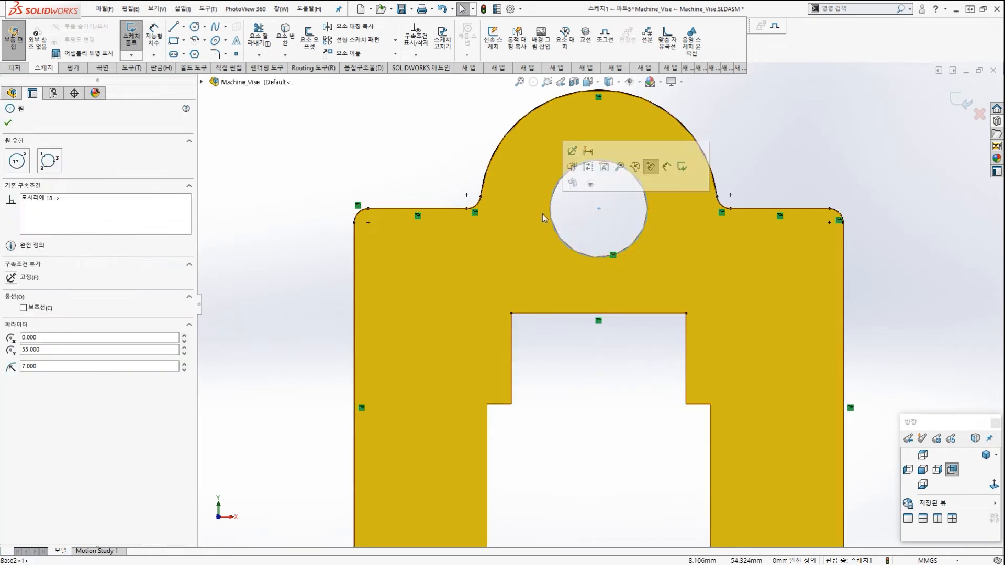
key(f)
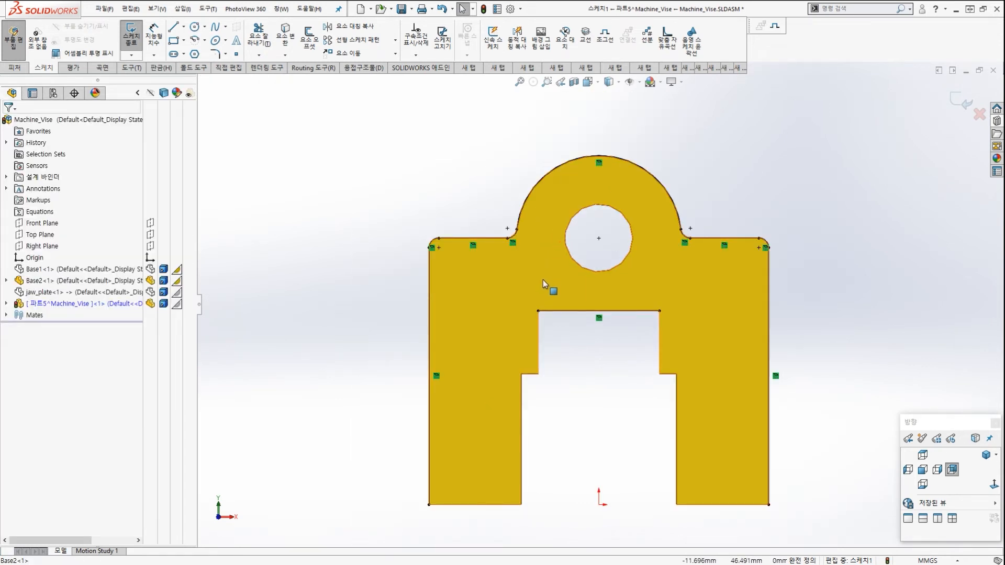
key(Delete)
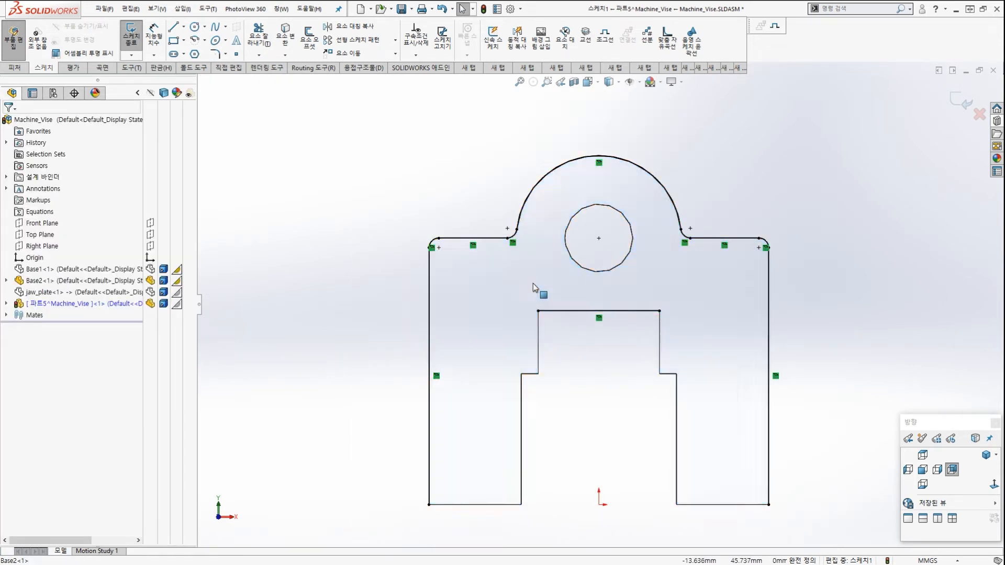
key(z)
scroll(535, 281, down, 1)
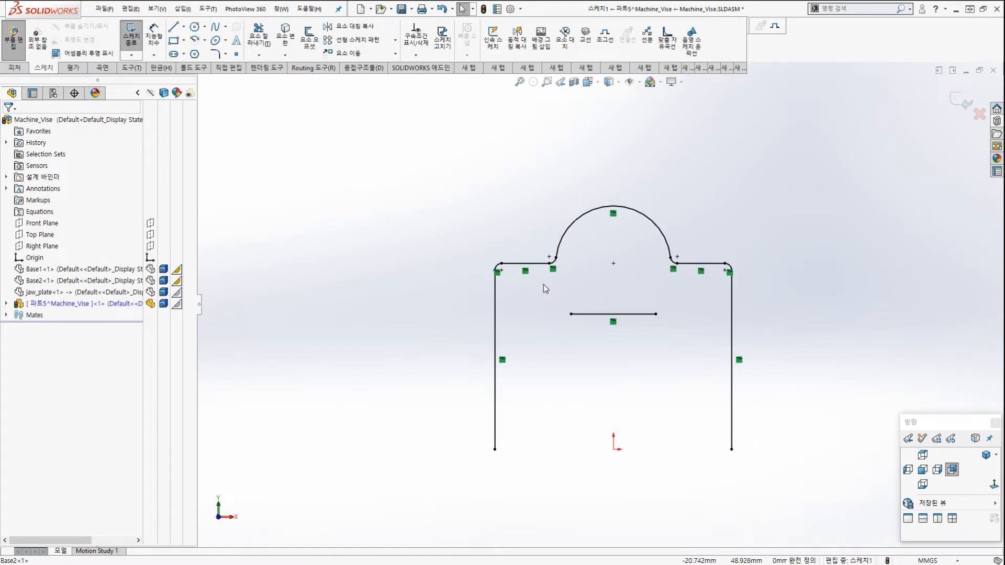
Show Base2 and offset the left vertical edge of its slot's upper part 1 mm into the opening, with a dimension.
mouse_move(117, 271)
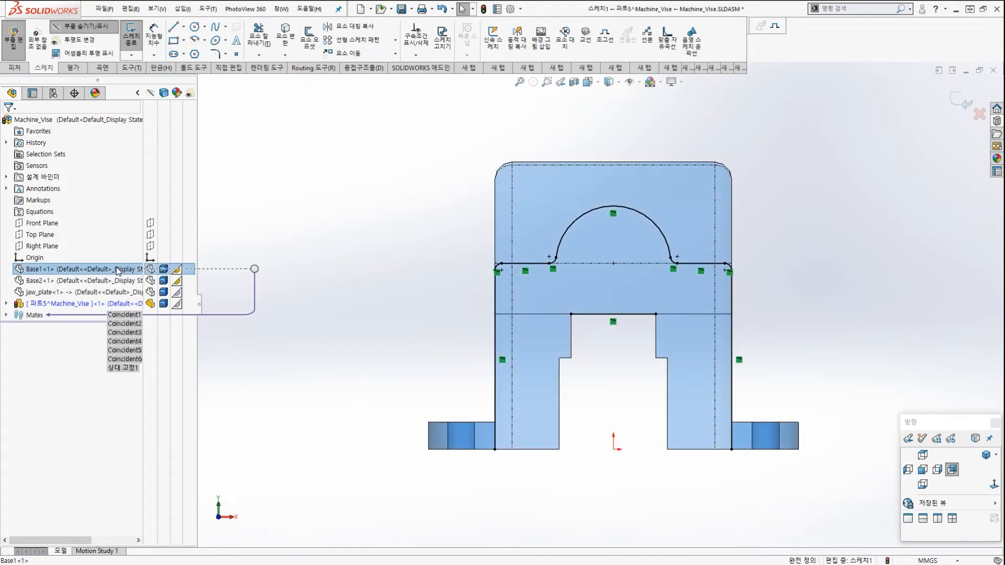
mouse_move(97, 285)
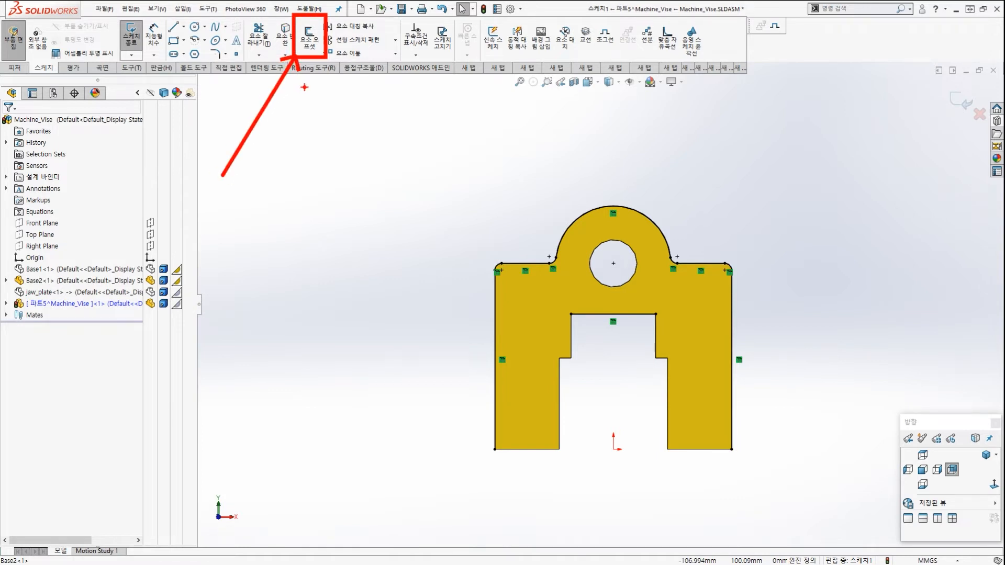
click(310, 41)
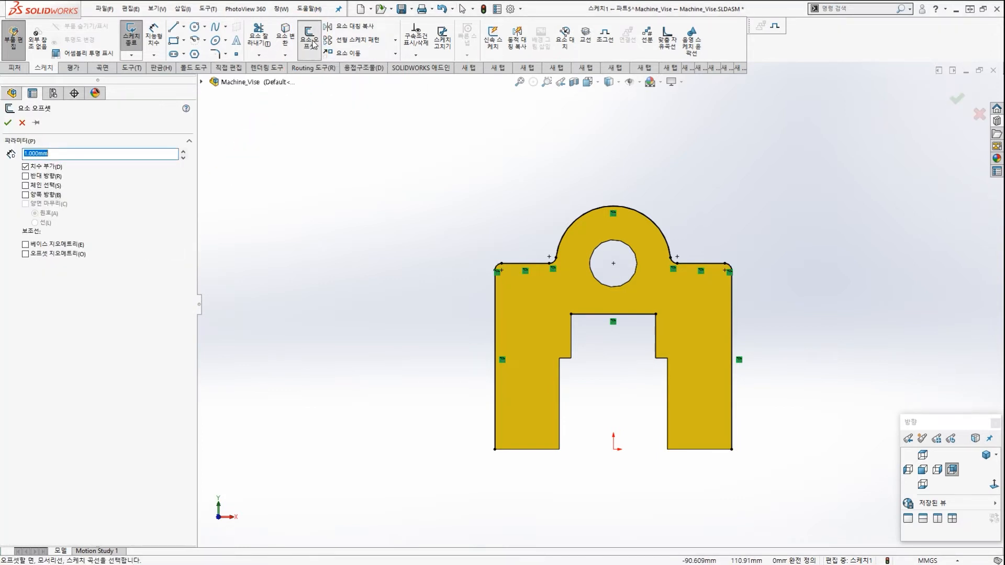
click(74, 153)
scroll(577, 328, down, 3)
scroll(577, 328, down, 3)
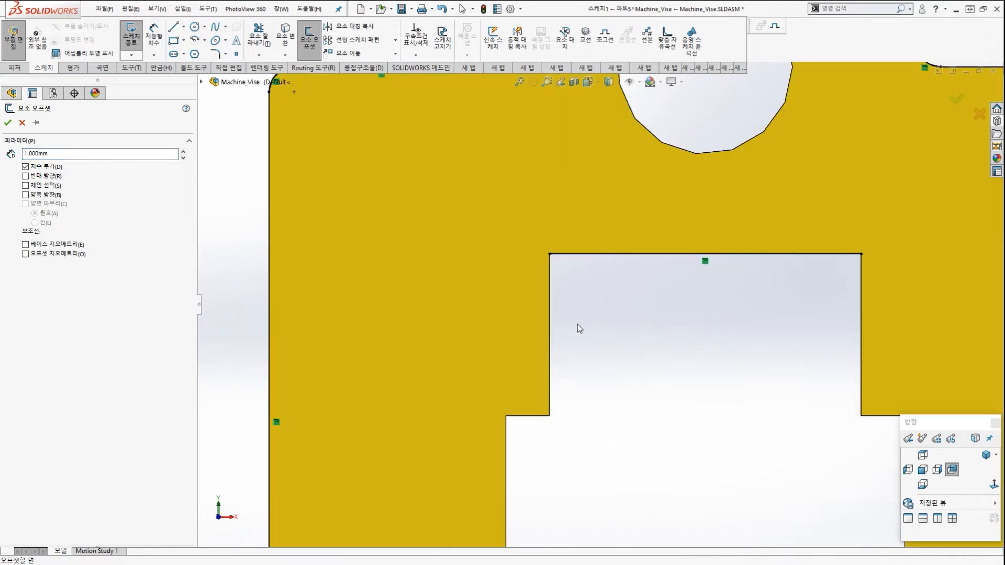
click(552, 290)
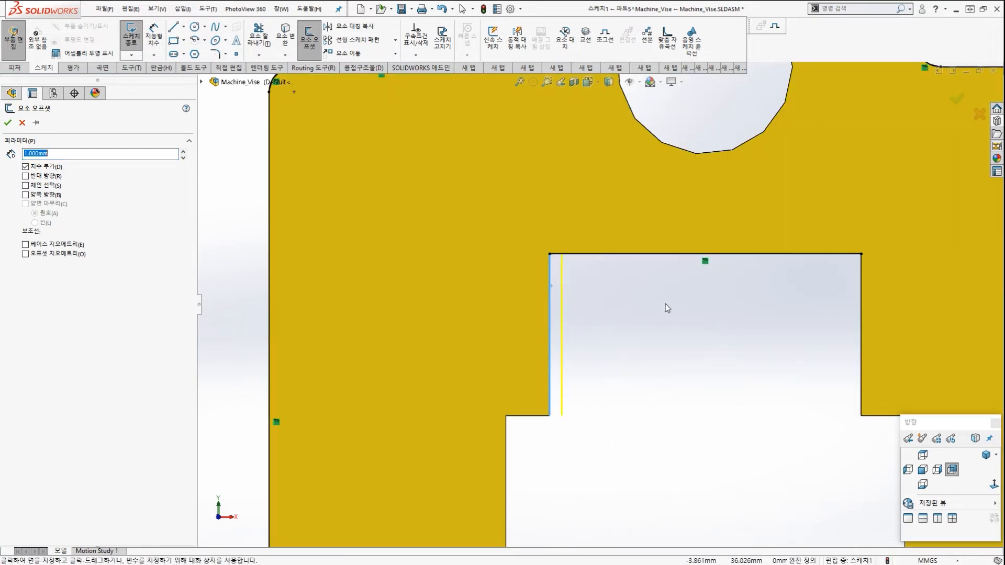
click(723, 305)
drag(524, 309, 589, 300)
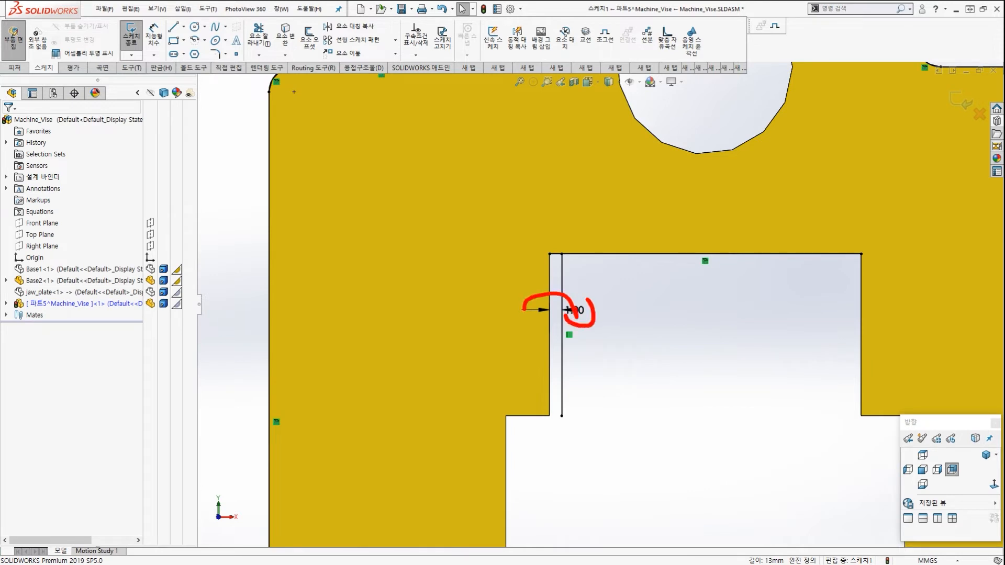
scroll(608, 303, up, 3)
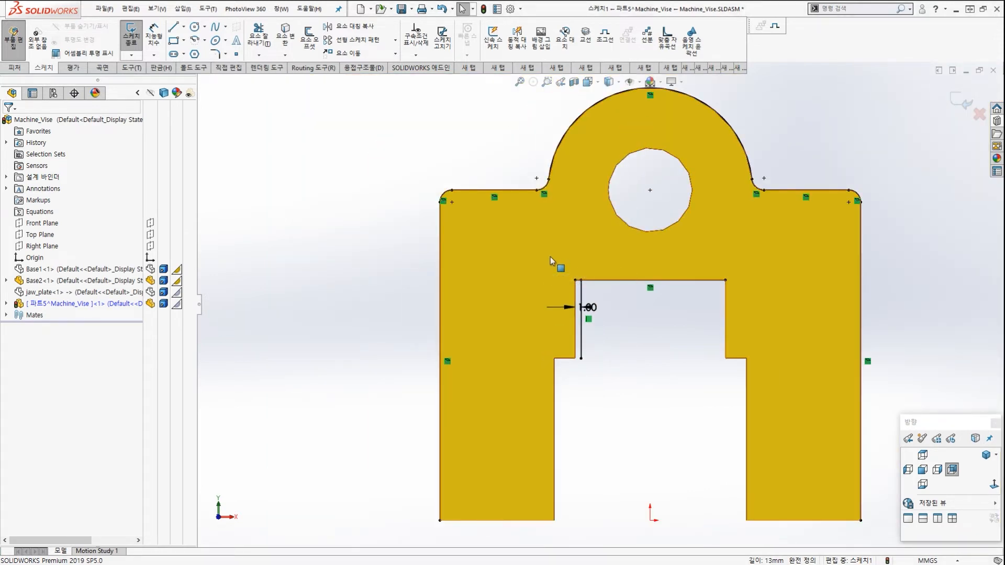
Hide Base2 and stretch both ends of the converted horizontal slot line outward.
scroll(552, 256, up, 1)
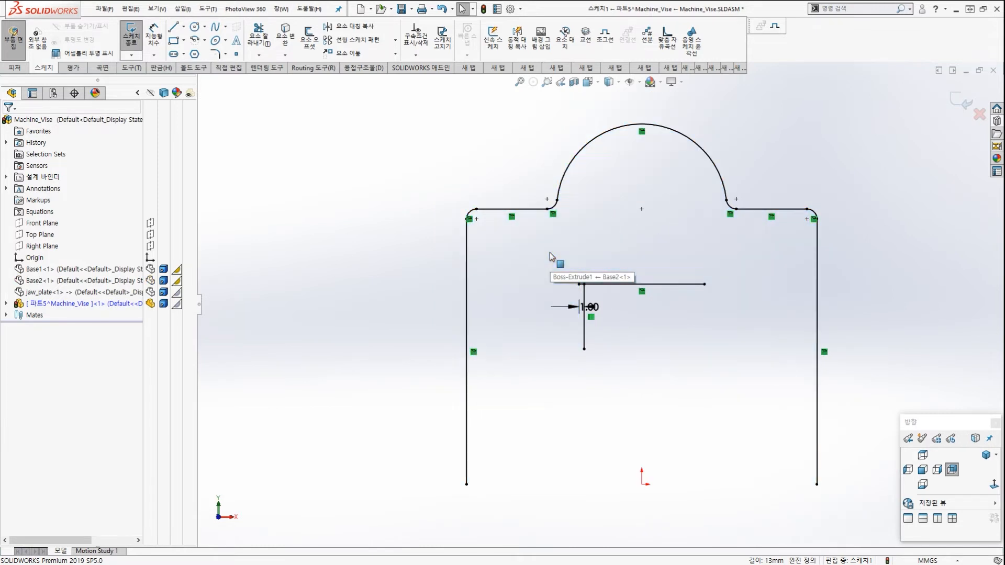
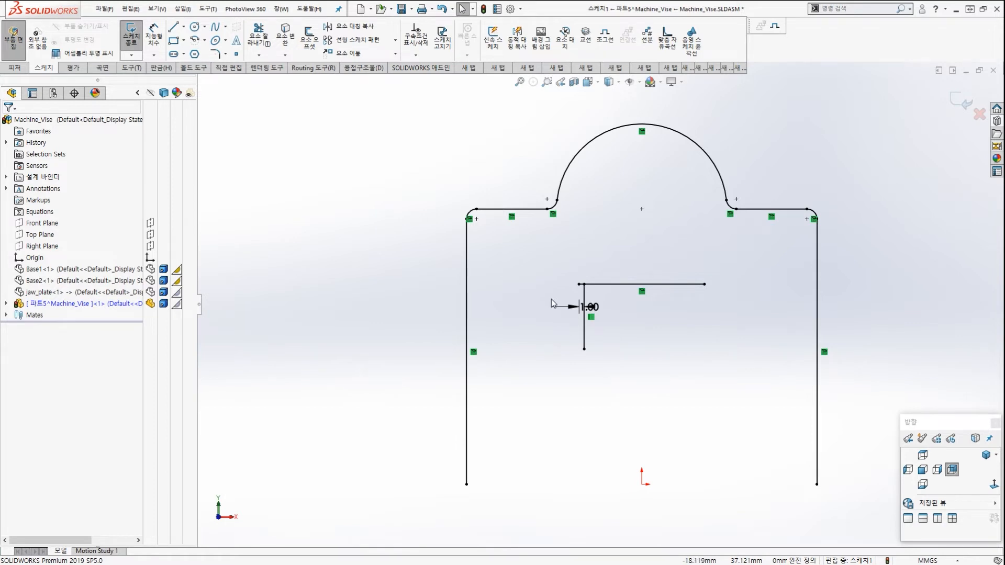
scroll(579, 298, down, 3)
drag(580, 275, 511, 274)
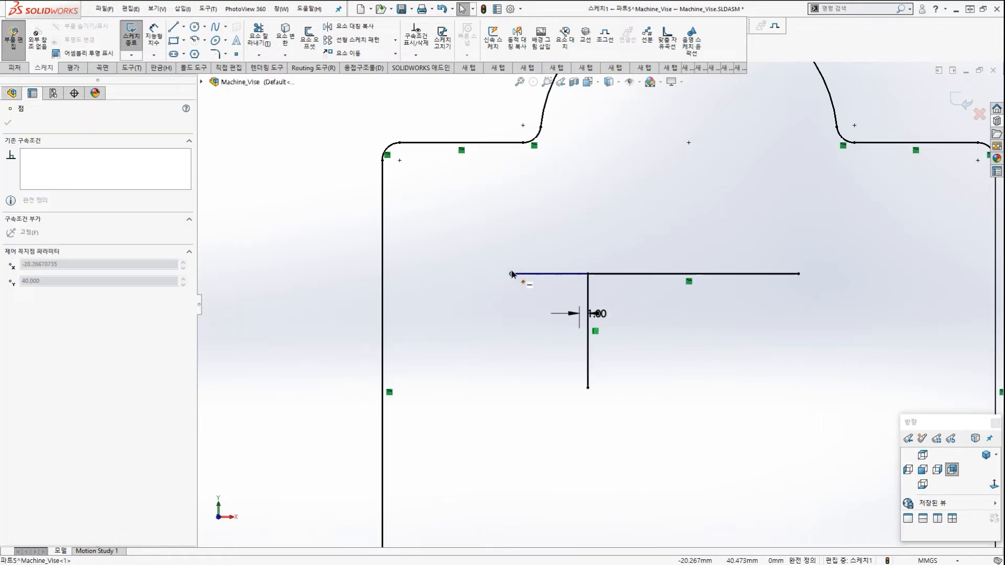
click(490, 301)
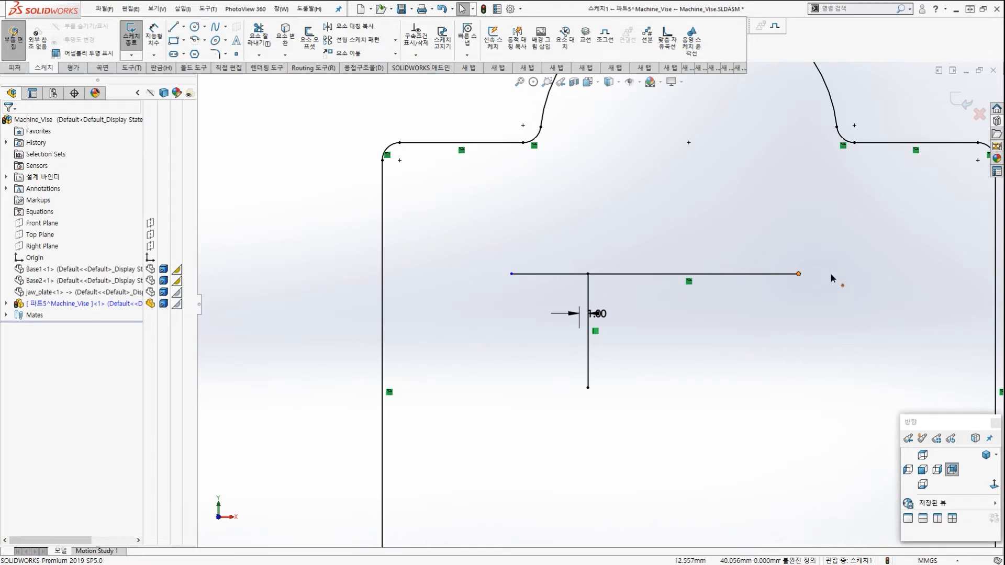
drag(800, 275, 835, 278)
click(738, 344)
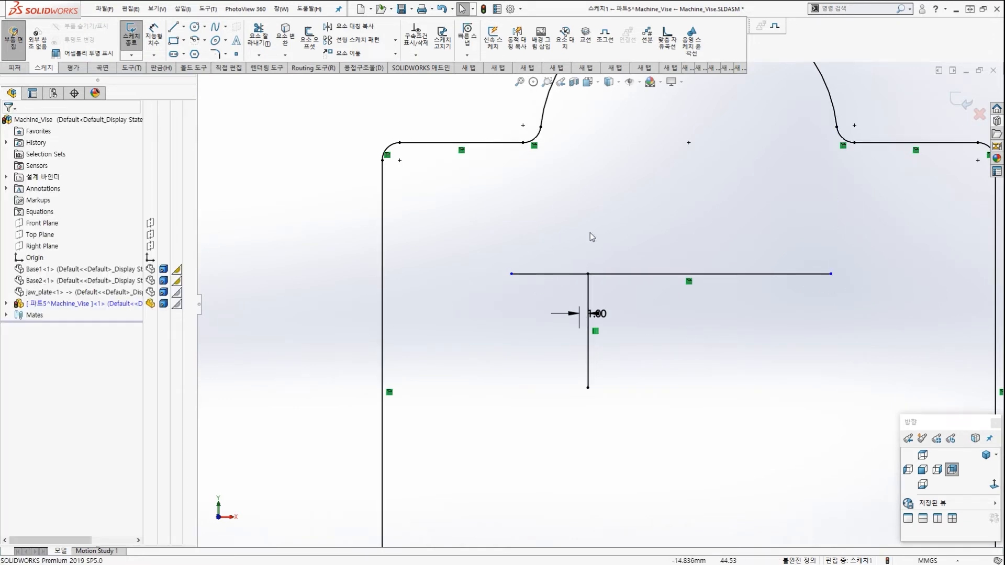
Trim the left outer vertical line and the stretched horizontal line to a shared corner, keeping the upper part of the vertical.
key(z)
scroll(330, 167, down, 2)
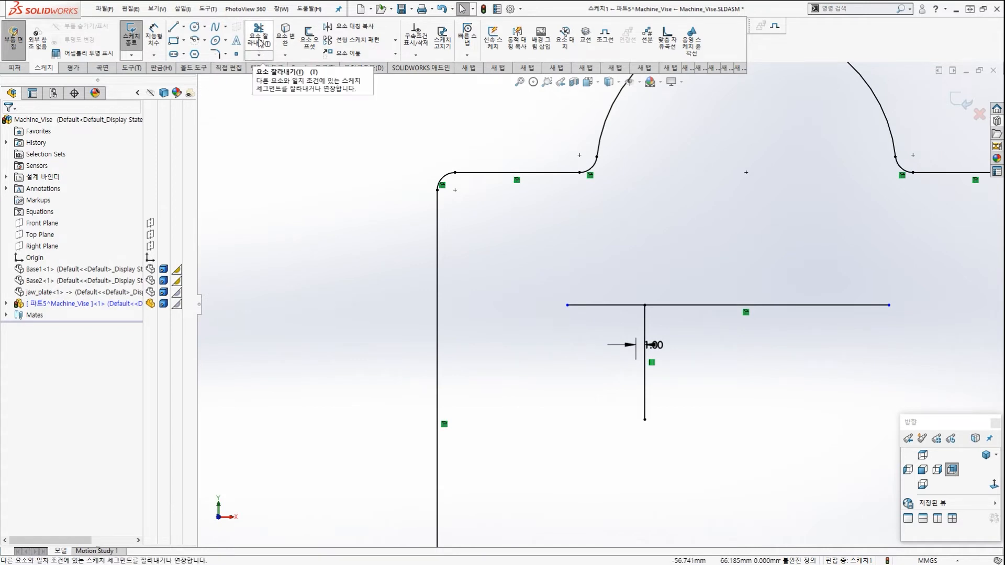
click(260, 41)
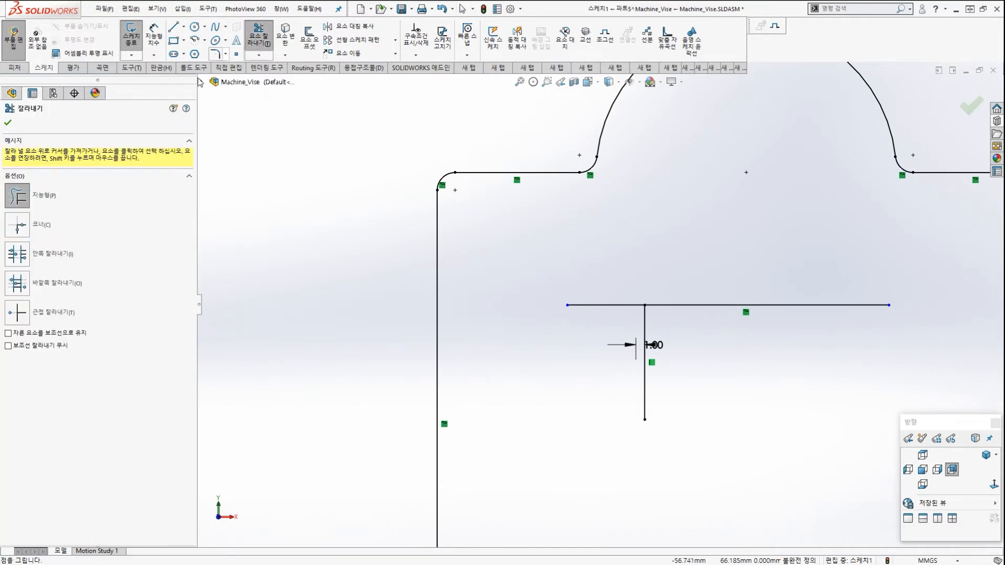
click(18, 225)
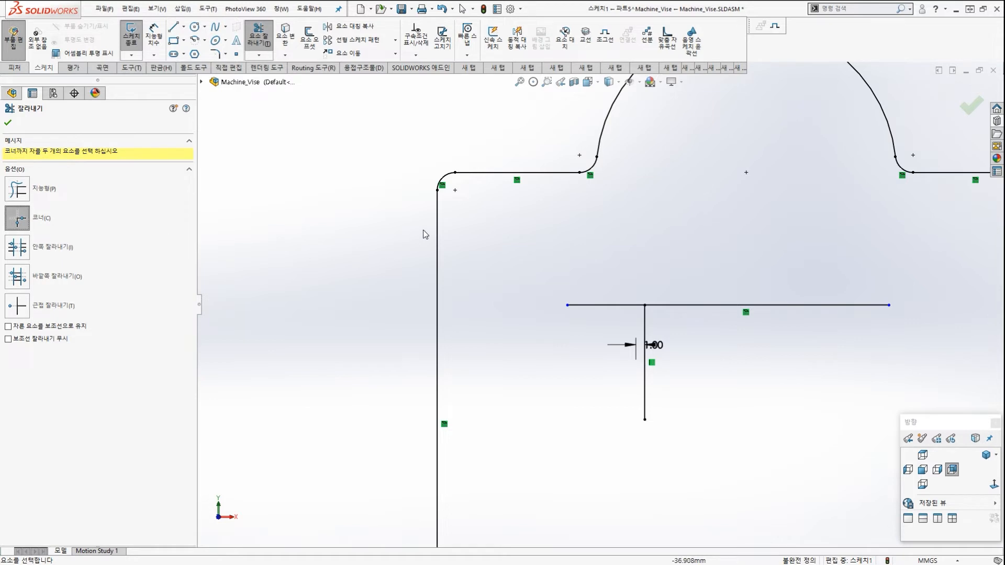
click(436, 221)
click(586, 305)
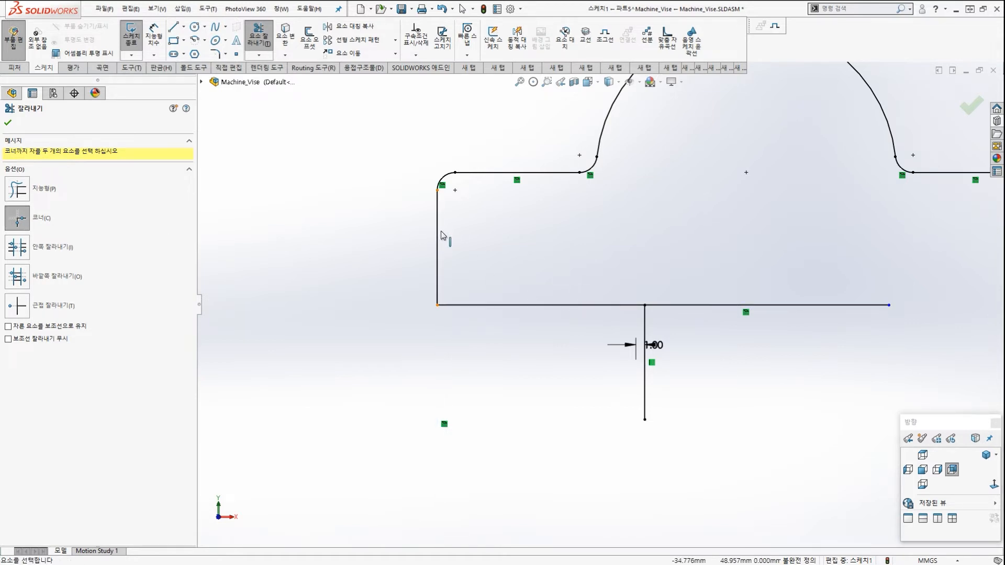
Trim the horizontal line and the 1 mm offset line to a corner, keeping the horizontal's left part.
click(605, 305)
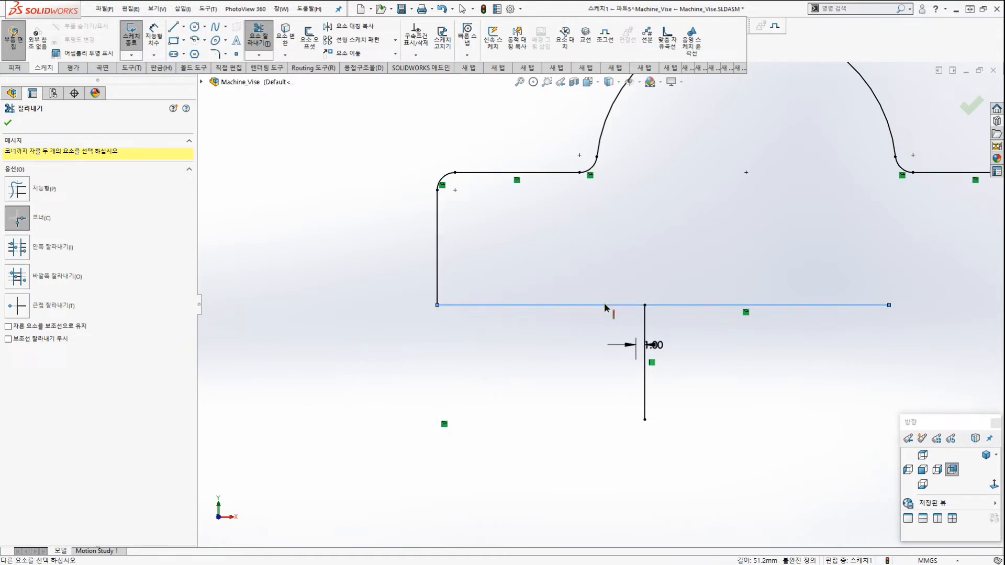
click(646, 330)
scroll(602, 322, up, 5)
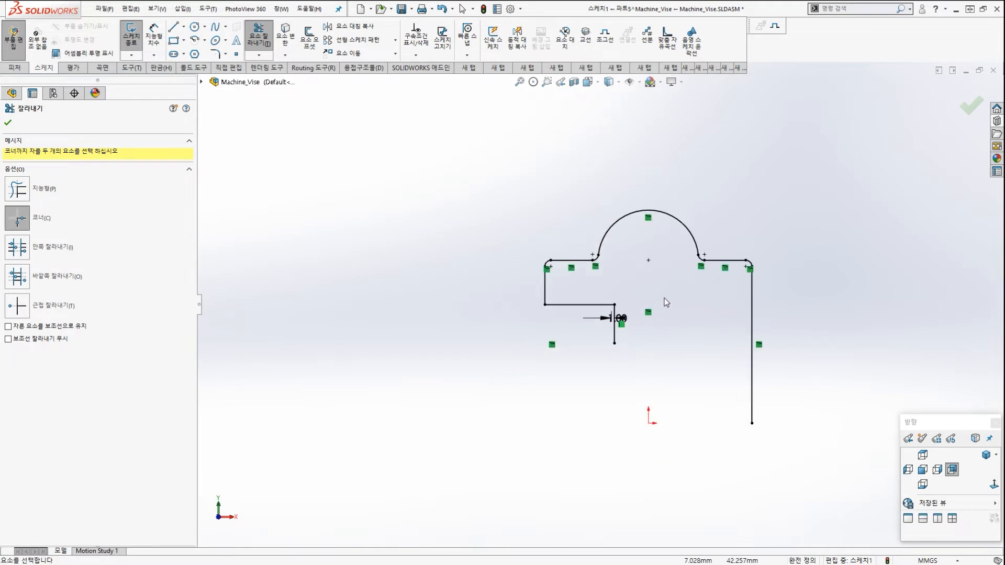
scroll(611, 294, down, 2)
scroll(610, 292, up, 1)
key(Escape)
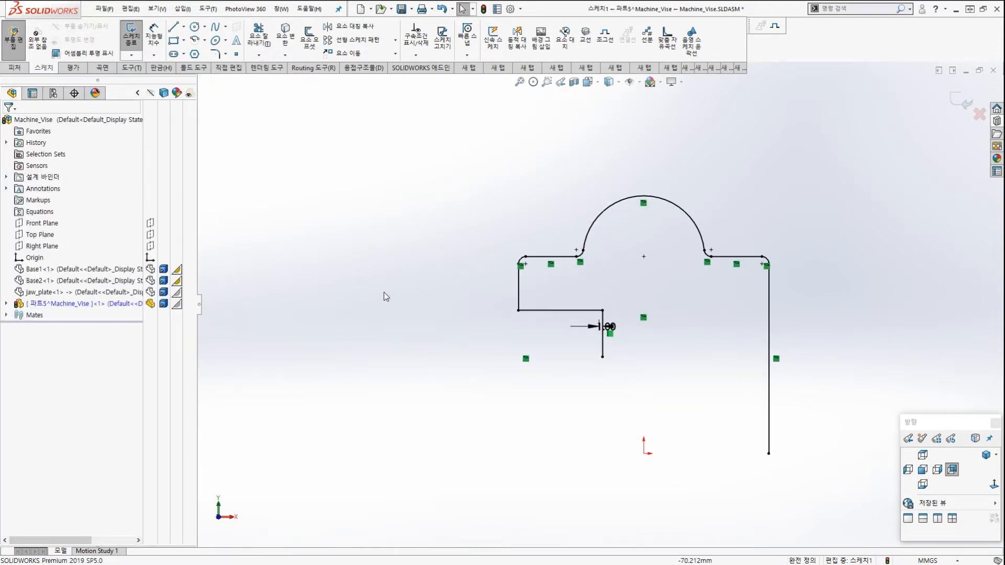
Show Base2 and convert the short horizontal ledge edge on the left side of its slot into a sketch line.
click(105, 270)
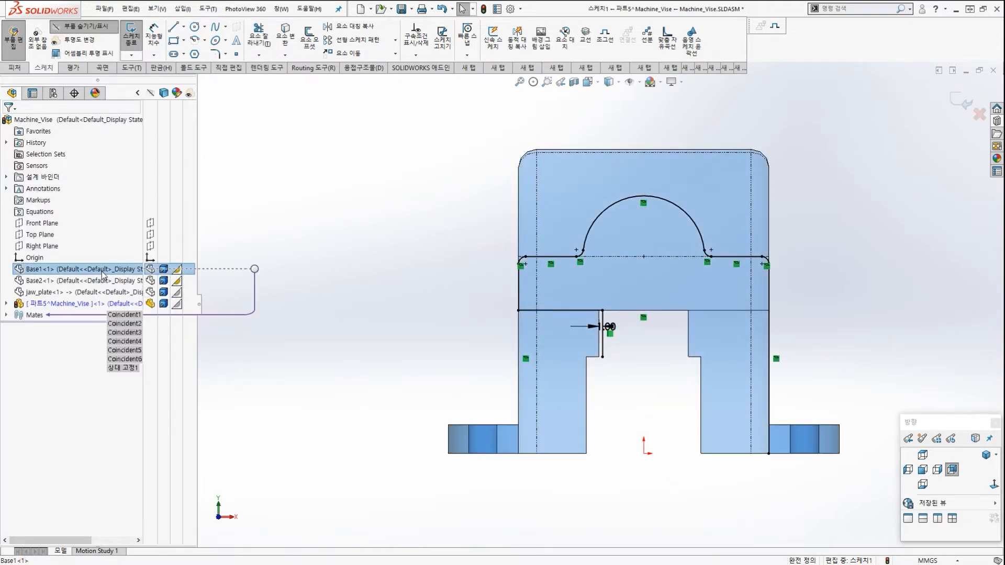
click(101, 282)
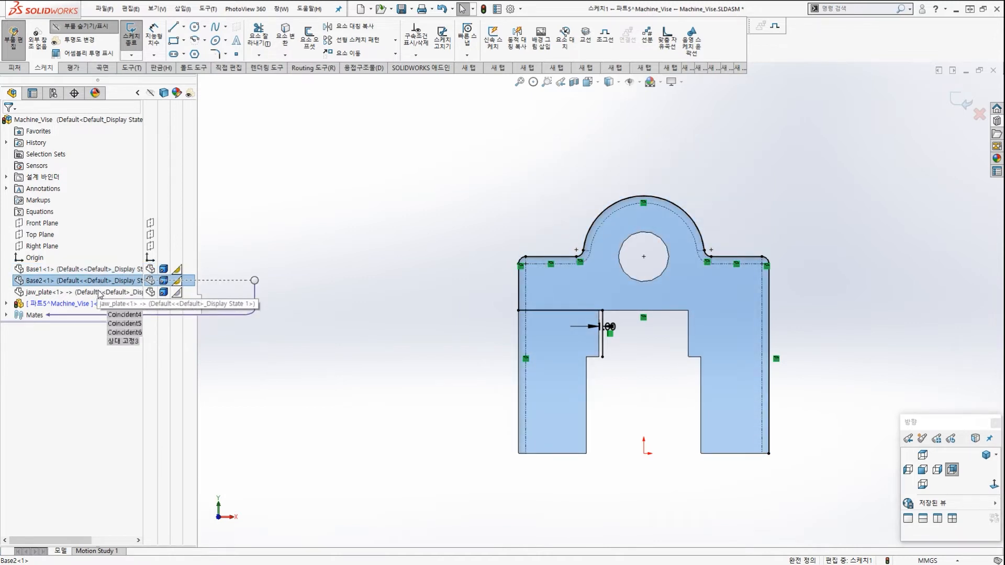
click(150, 282)
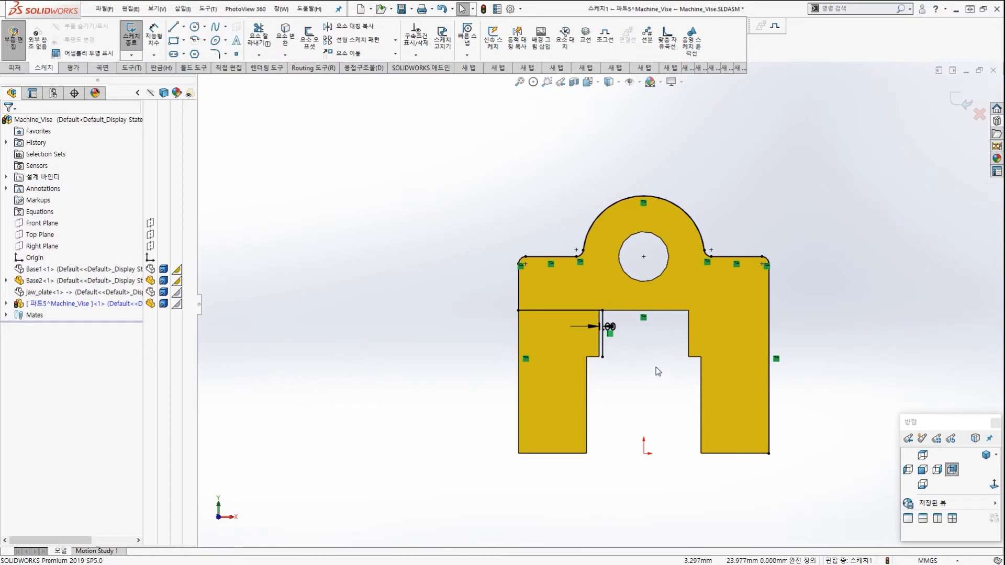
scroll(656, 366, down, 1)
scroll(654, 365, down, 2)
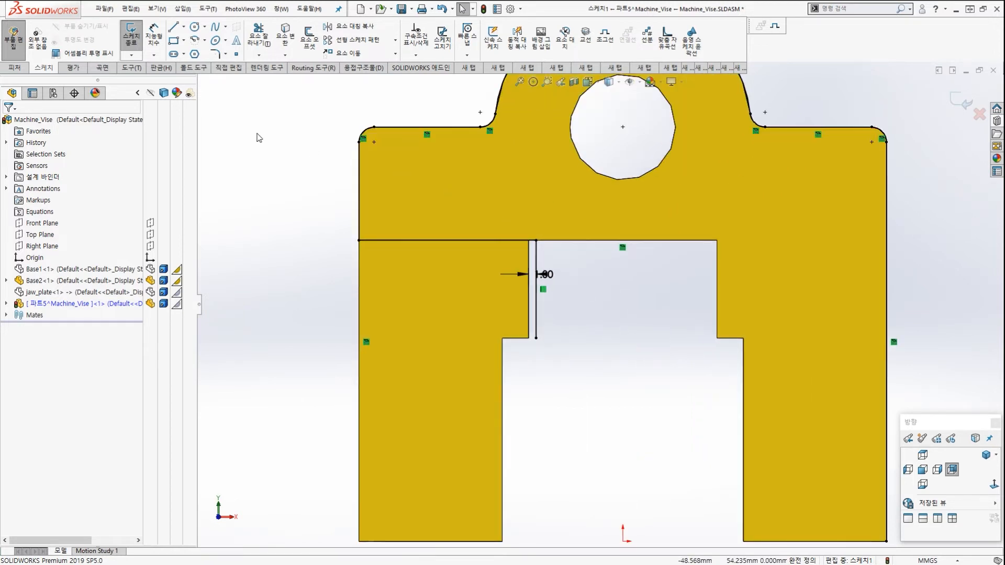
click(285, 38)
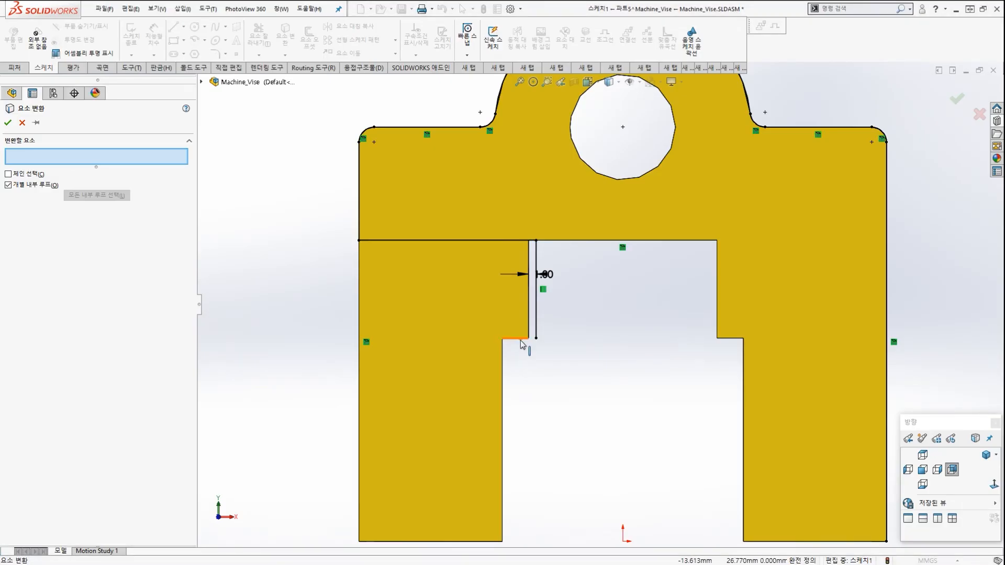
click(522, 330)
right_click(522, 344)
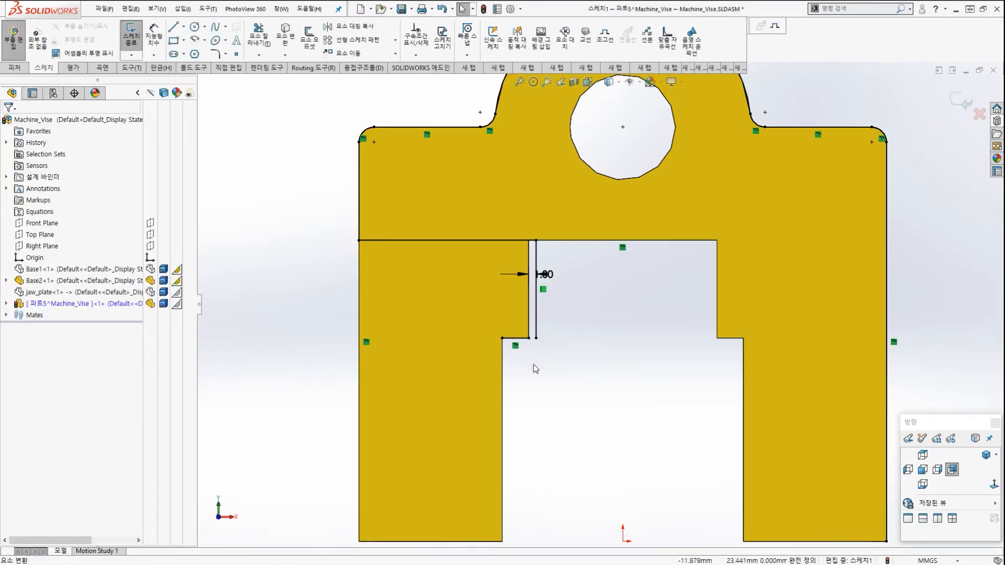
Stretch the inner end of the converted ledge line across the slot, past the offset line to just beyond the centre.
scroll(533, 365, down, 5)
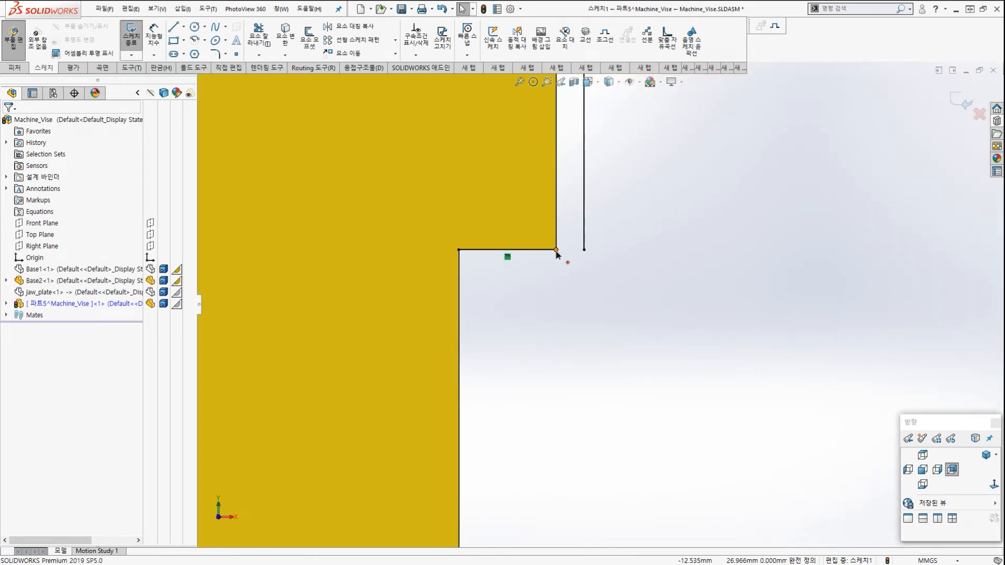
drag(556, 250, 941, 241)
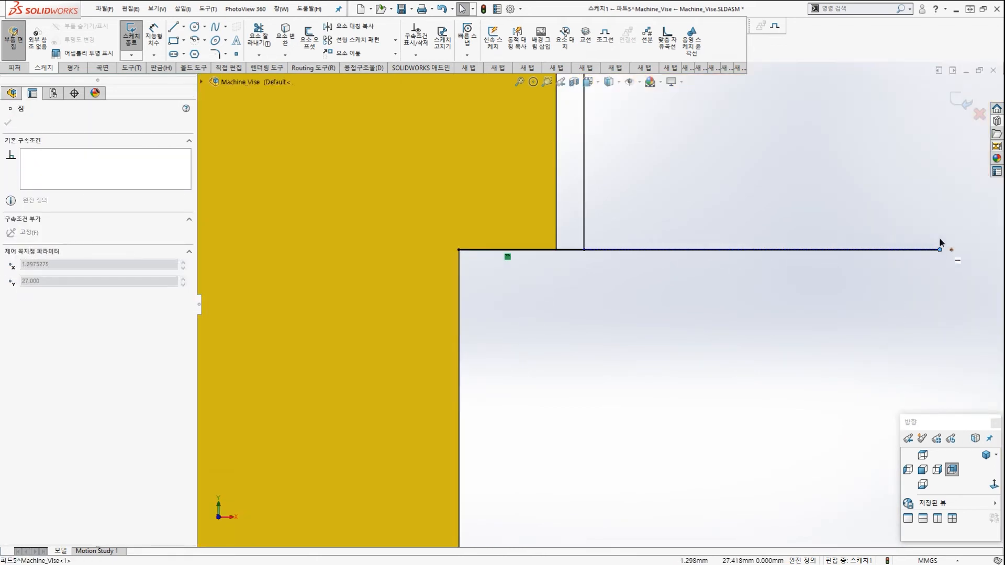
click(745, 325)
scroll(743, 319, up, 5)
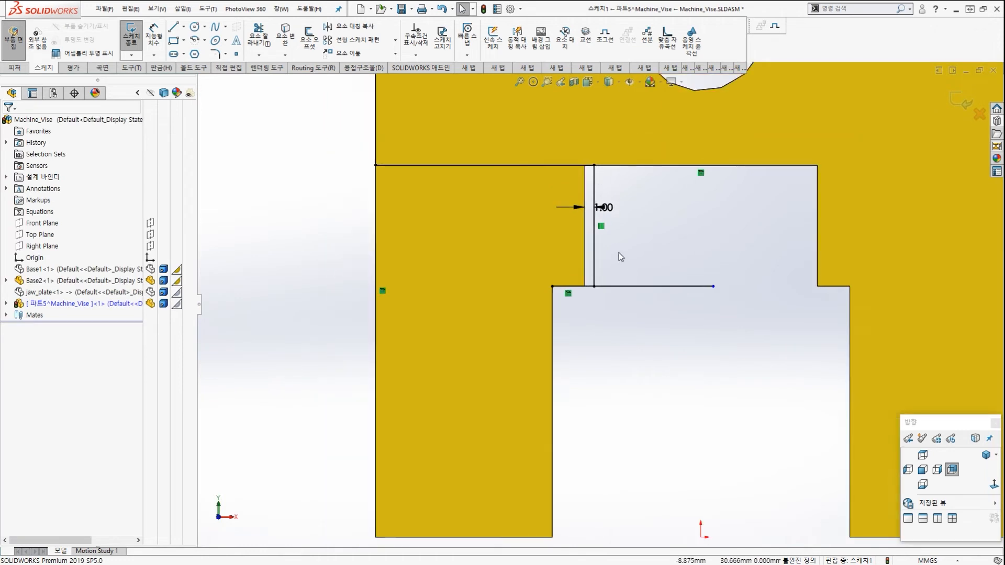
scroll(619, 252, down, 2)
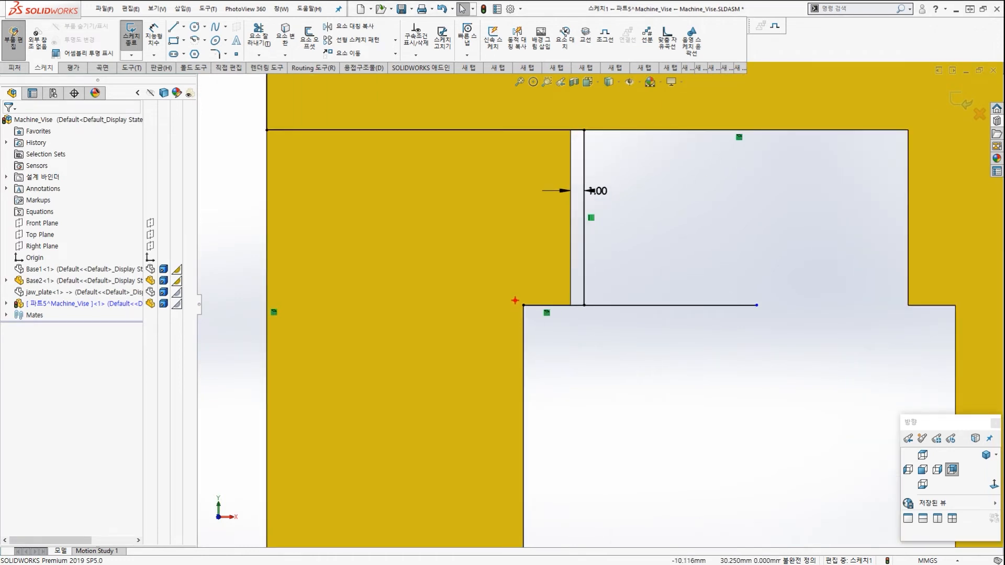
drag(557, 273, 514, 319)
drag(523, 289, 548, 324)
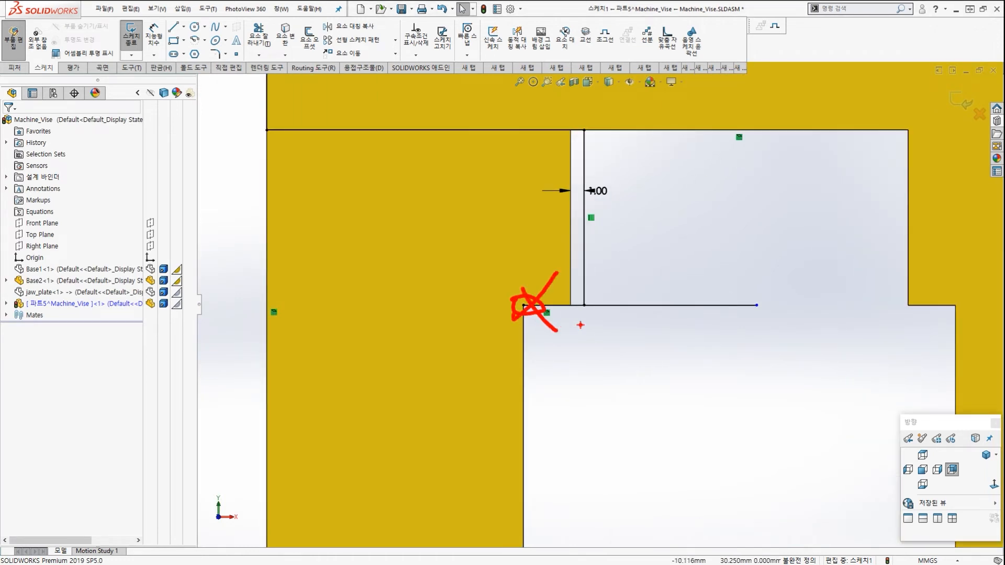
scroll(575, 316, down, 2)
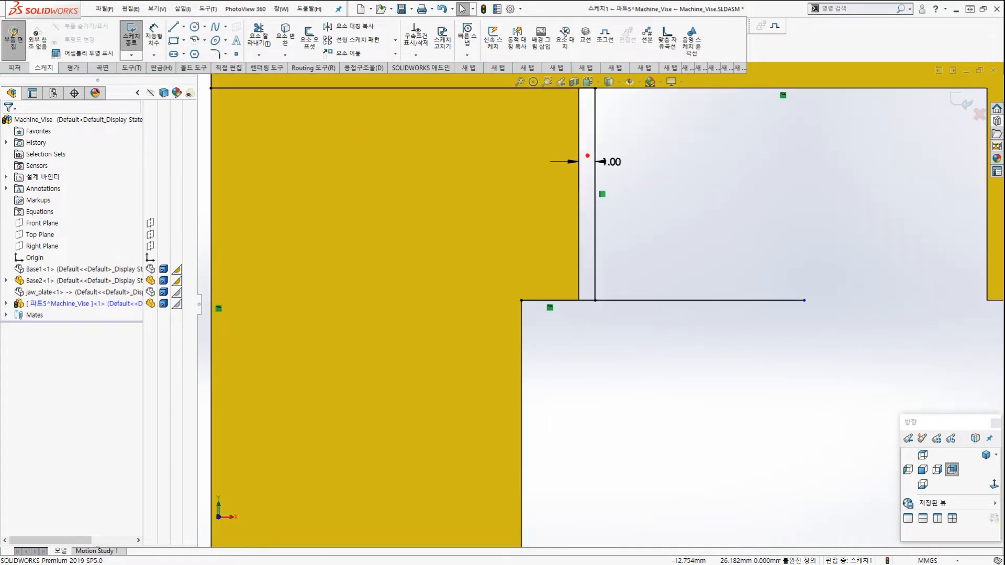
mouse_move(588, 155)
mouse_down()
mouse_move(696, 299)
mouse_move(779, 294)
mouse_up()
mouse_move(576, 310)
mouse_down()
mouse_move(819, 297)
mouse_move(854, 309)
mouse_up()
key(Escape)
scroll(640, 229, up, 3)
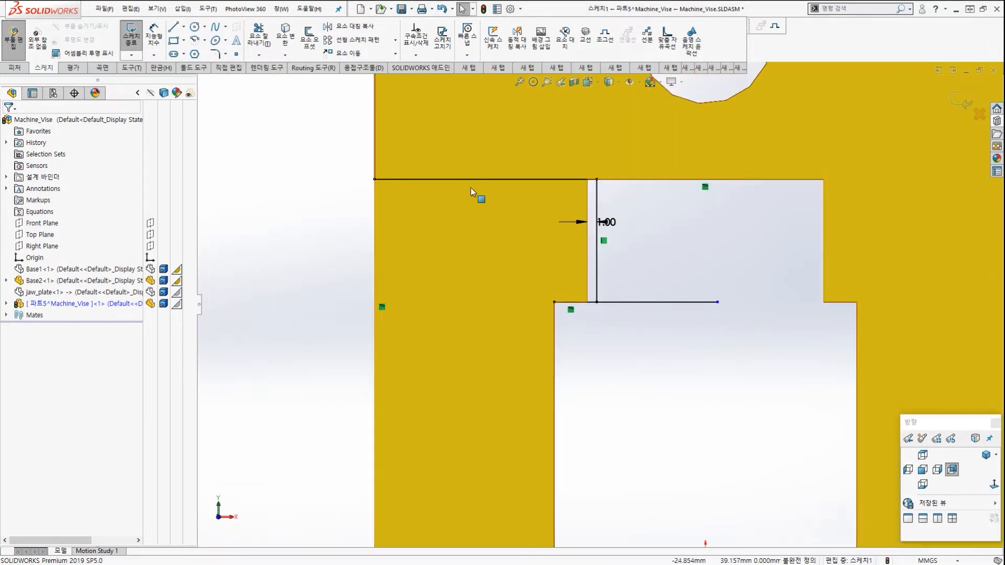
Trim the ledge line and the 1 mm offset line to a corner, keeping the ledge line's part toward the slot's centre.
click(266, 44)
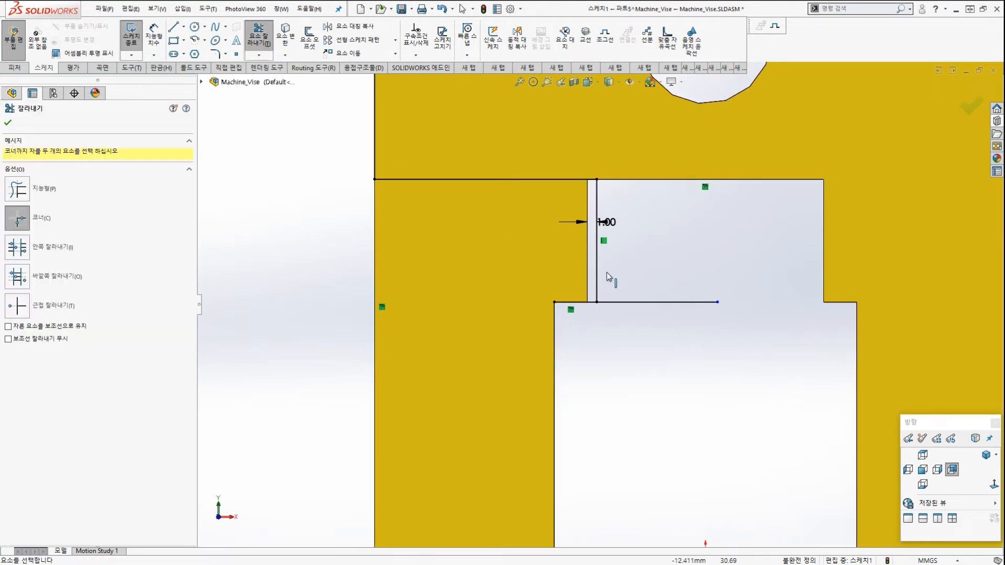
click(661, 303)
click(597, 246)
scroll(643, 269, up, 3)
scroll(646, 267, down, 1)
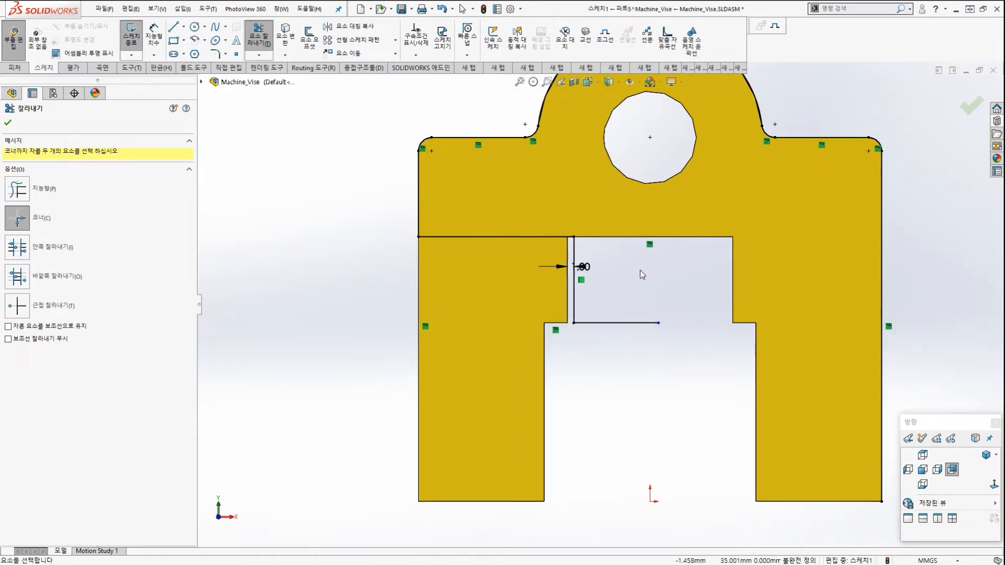
key(Escape)
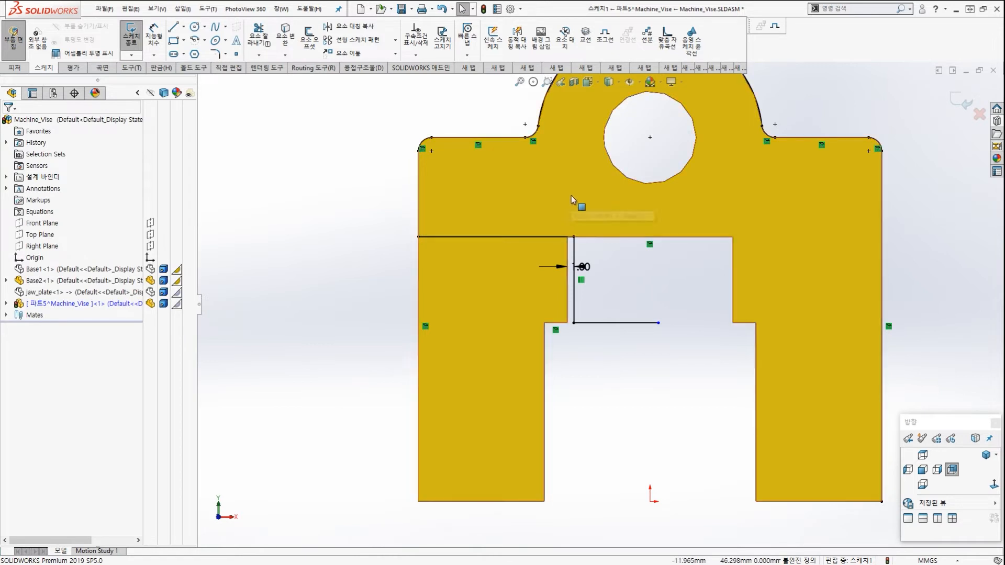
Hide Base2 and draw a vertical centerline from the origin up to just above the ledge line.
key(Tab)
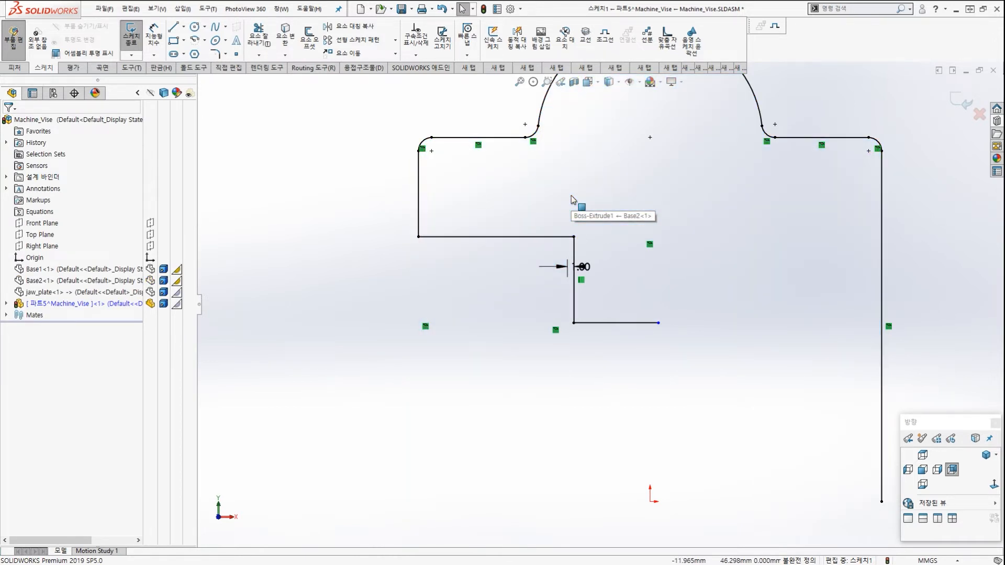
click(184, 27)
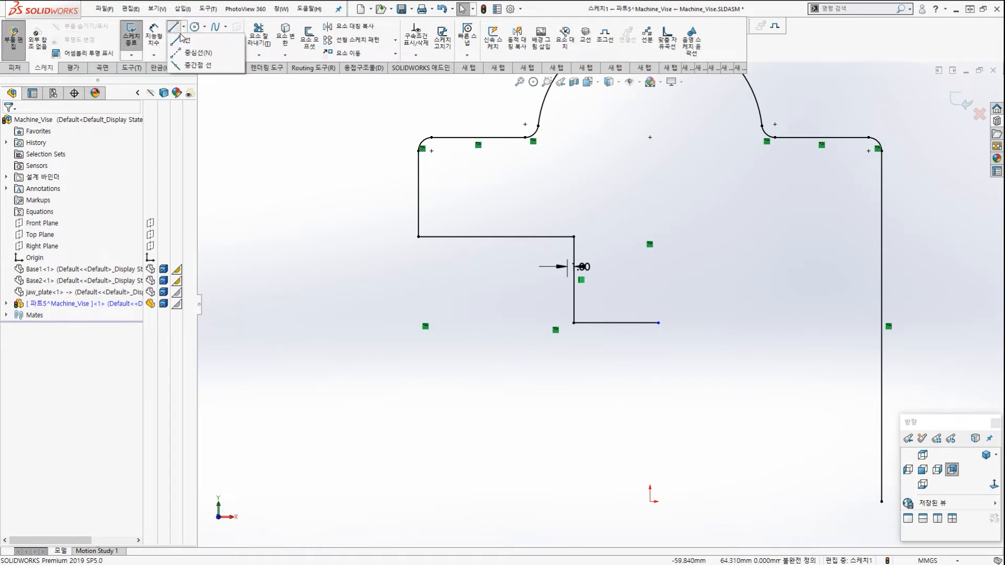
click(191, 53)
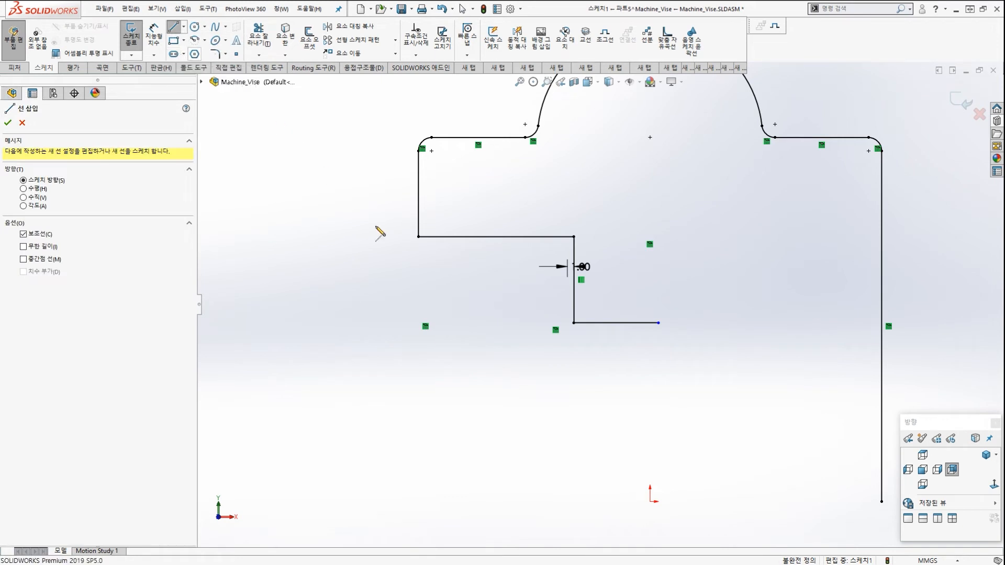
click(650, 501)
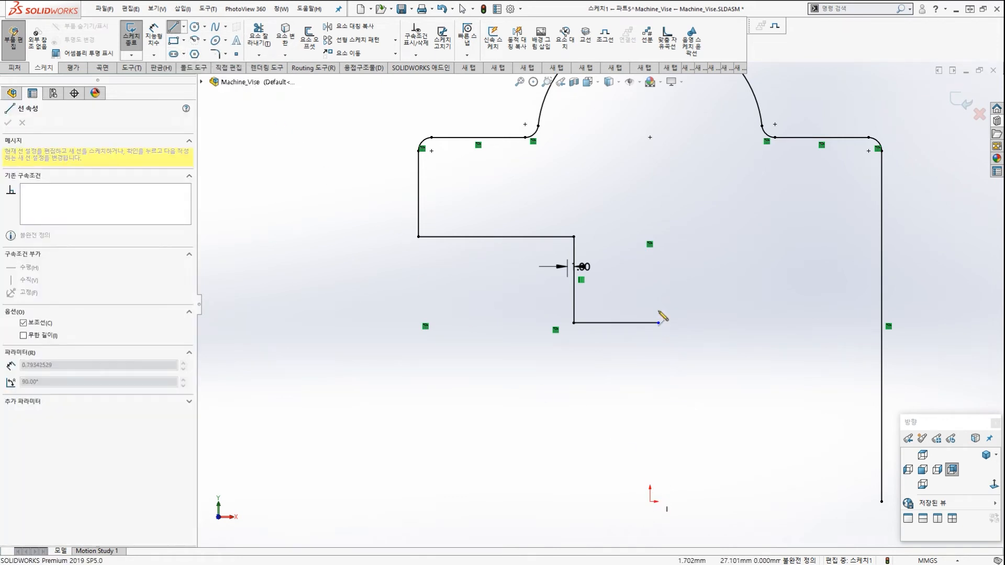
click(651, 290)
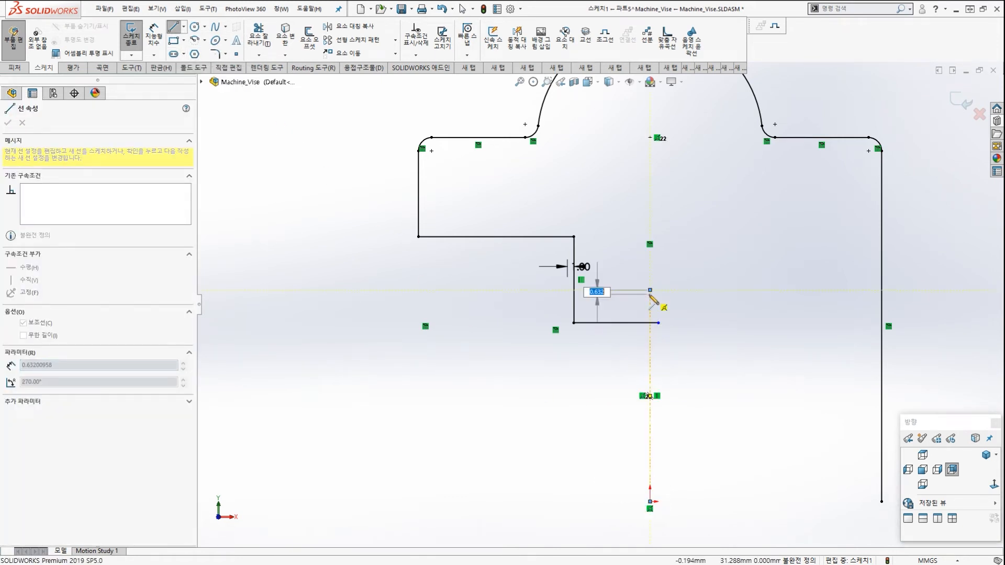
key(Escape)
scroll(688, 299, up, 1)
scroll(700, 298, down, 1)
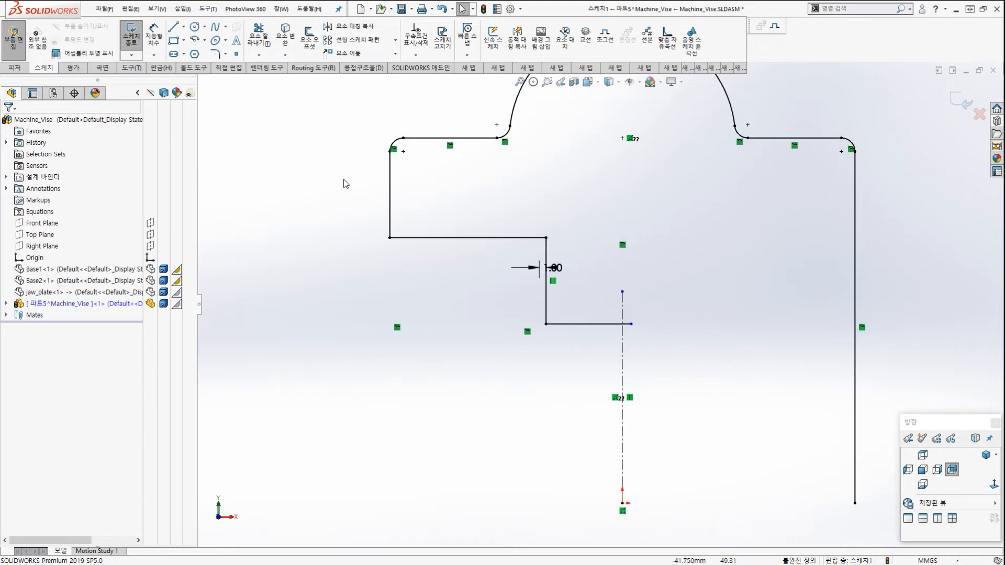
Mirror the left horizontal line and the 1 mm offset vertical line about the centerline, keeping the originals.
right_drag(336, 192, 332, 192)
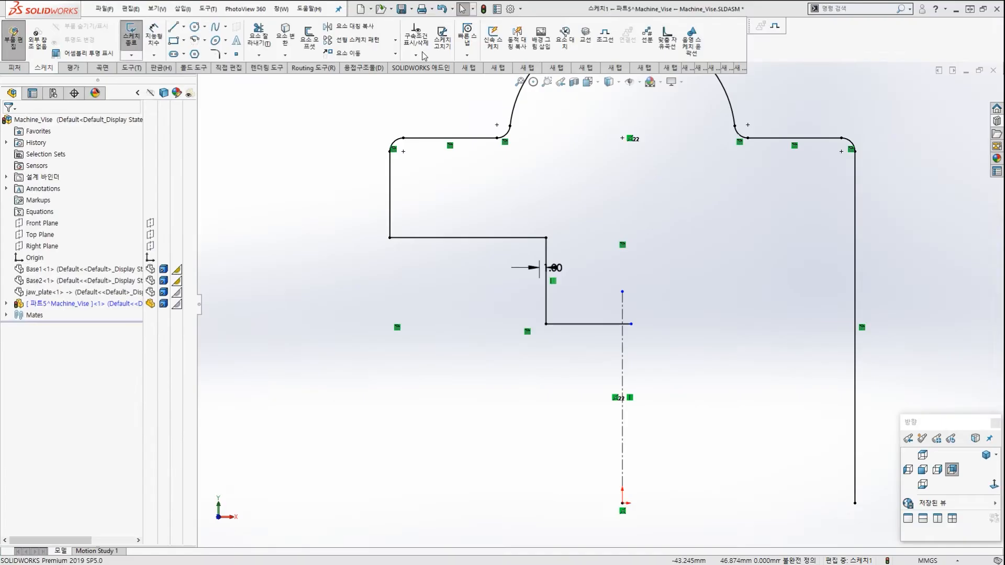
click(406, 32)
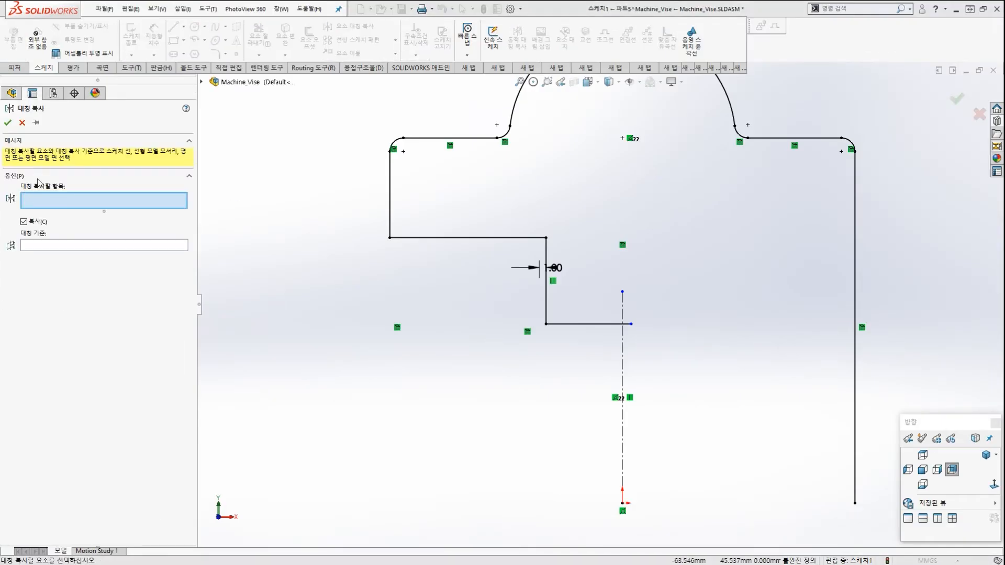
drag(576, 253, 518, 229)
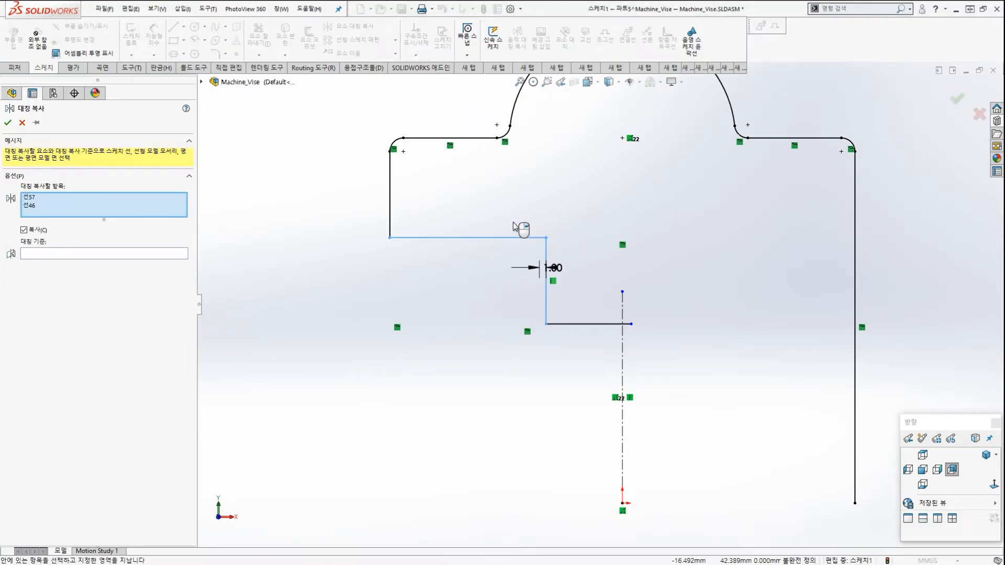
click(136, 256)
click(623, 351)
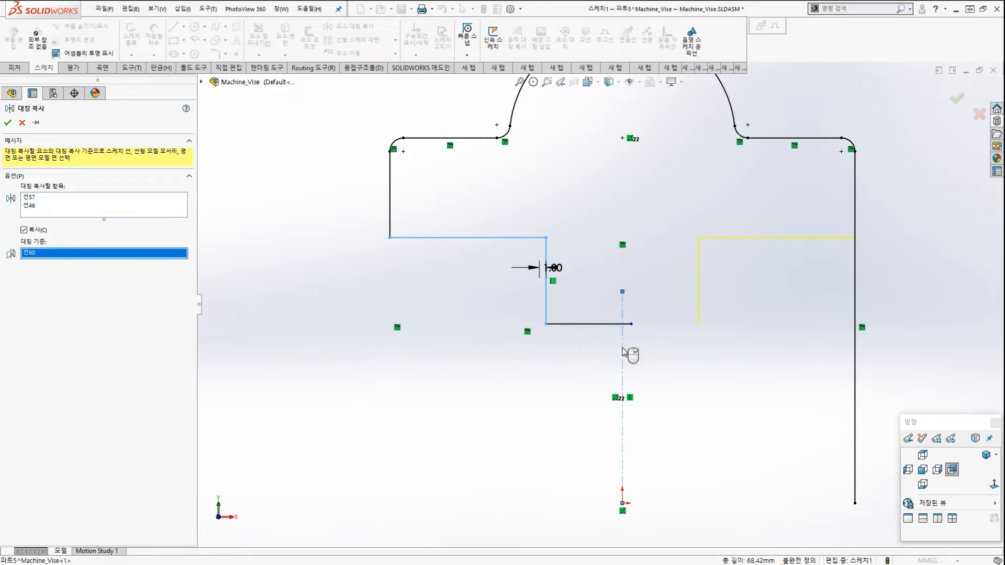
right_click(623, 352)
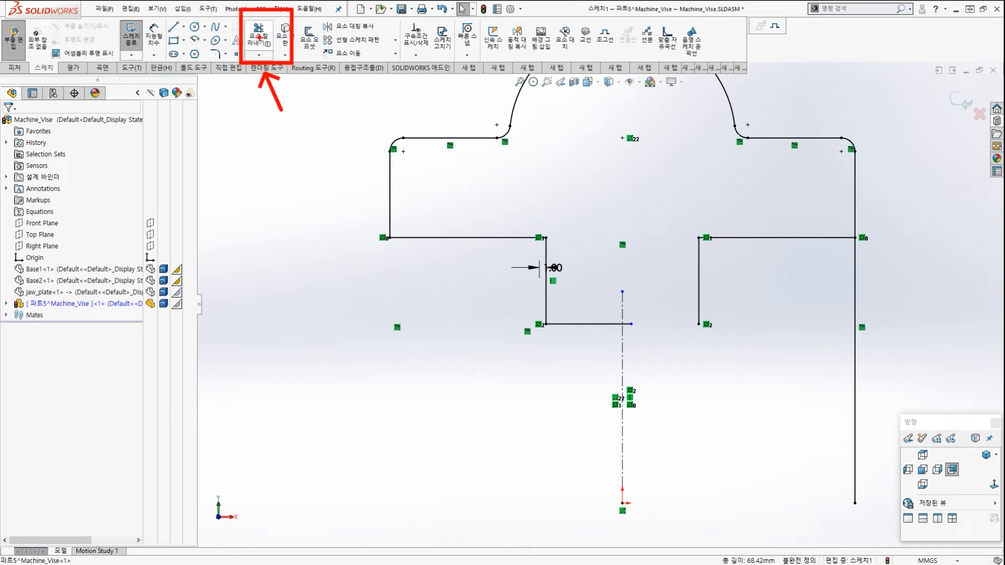
Trim the mirrored lines and the adjoining profile lines to corners.
click(258, 37)
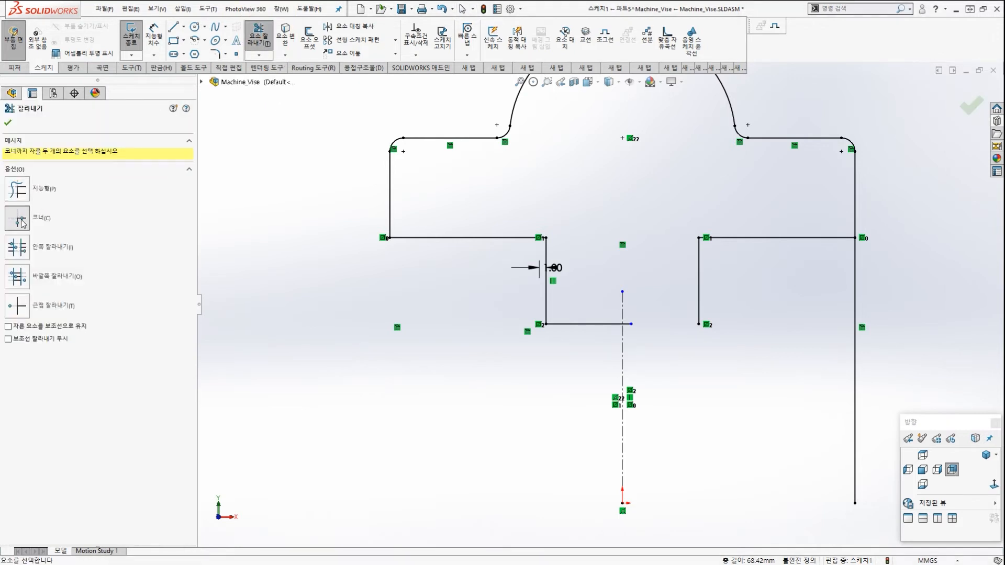
Corner-trim the slot's bottom line to its right vertical line, and the right shoulder line to the outer vertical line, closing the profile.
click(21, 223)
click(600, 324)
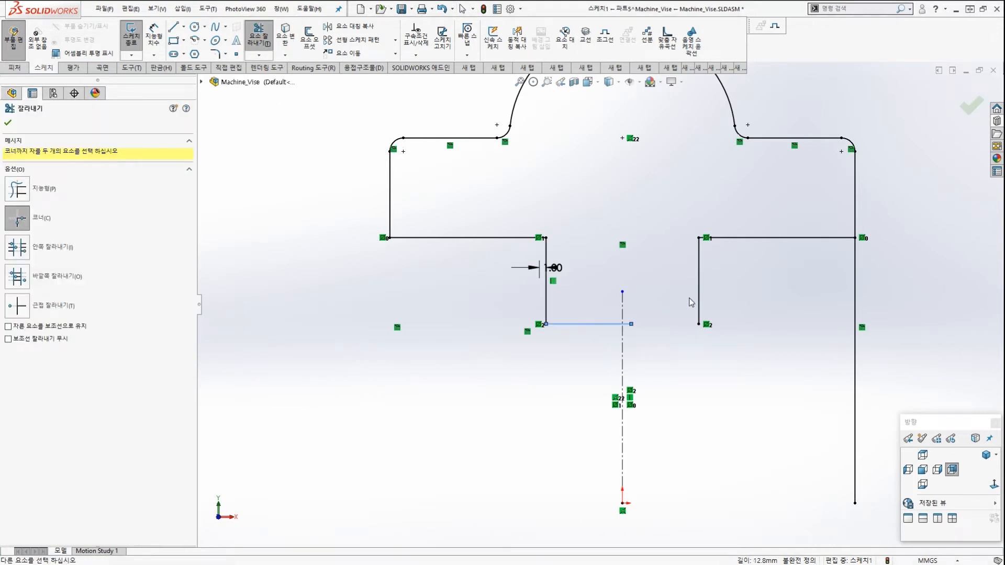
click(700, 277)
click(806, 239)
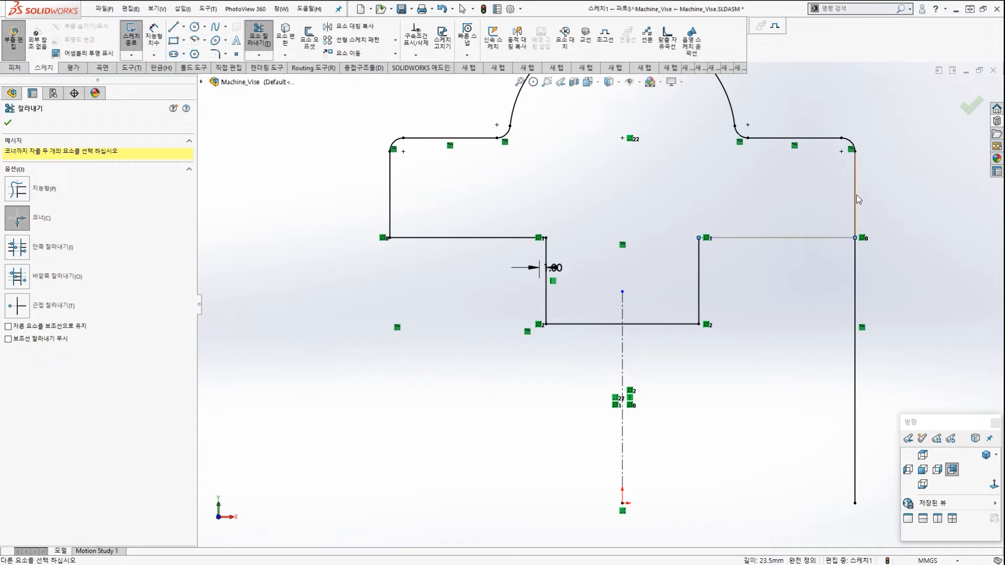
click(855, 198)
key(f)
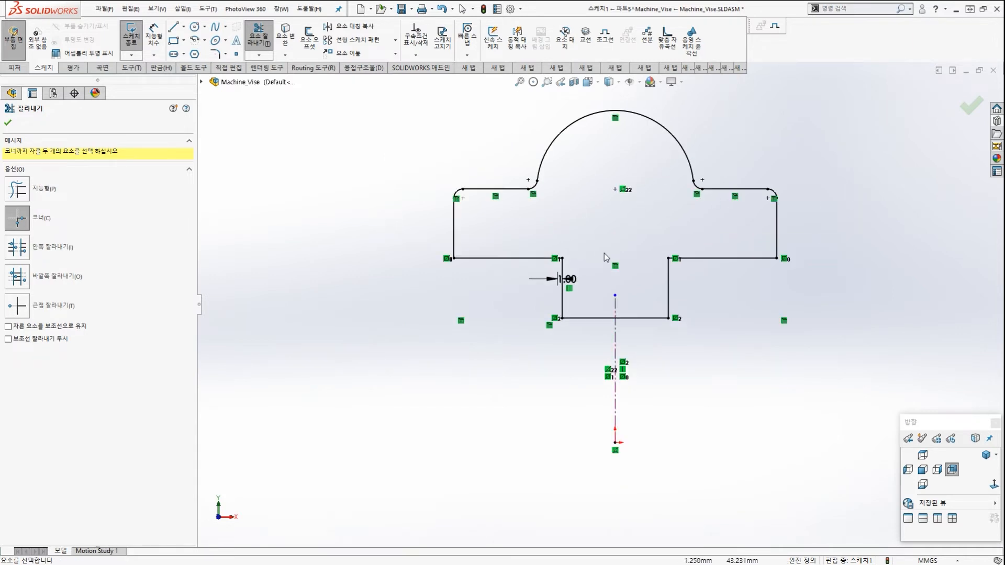
key(Escape)
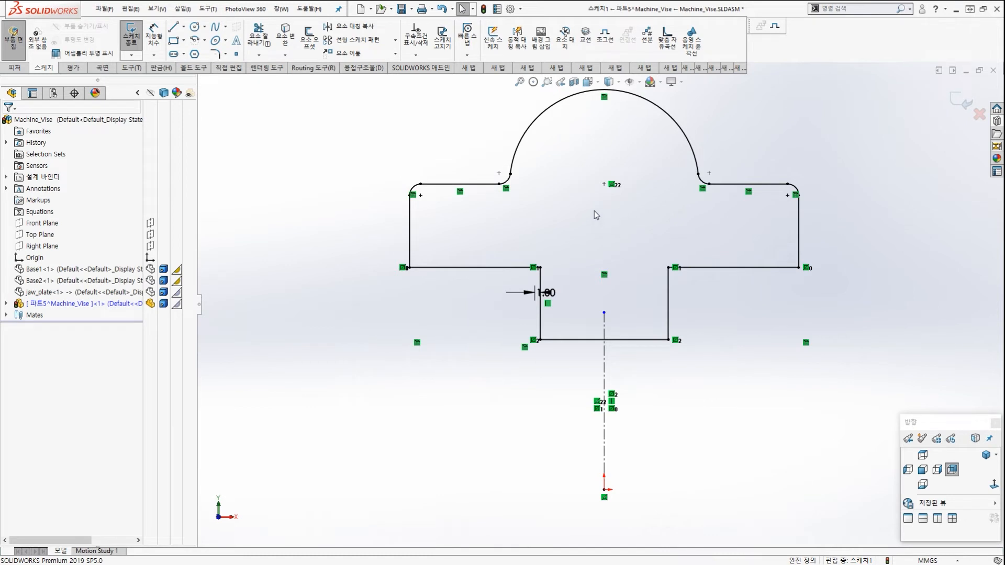
Extrude the closed jaw profile as a blind boss with a depth of 25 mm.
click(16, 68)
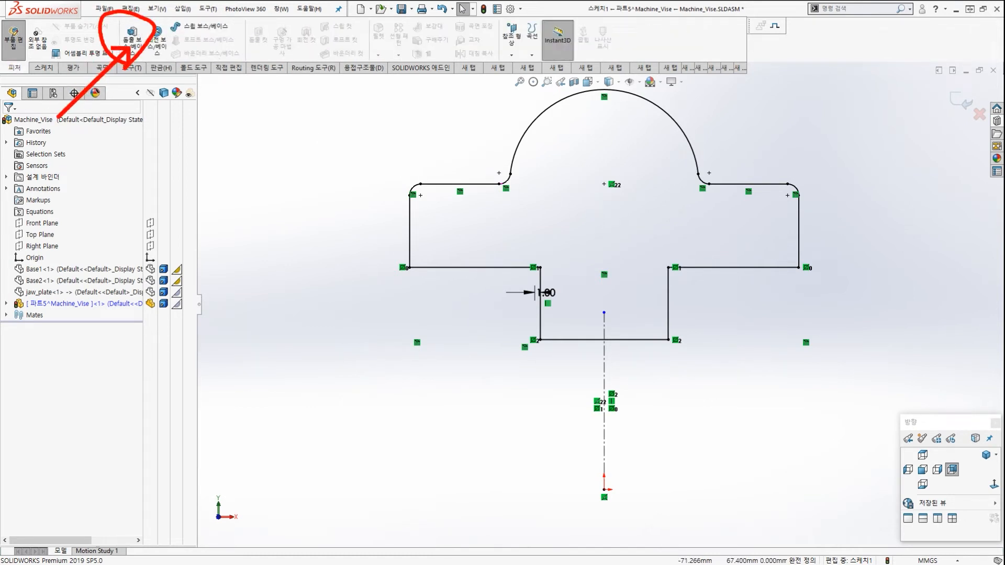
click(133, 51)
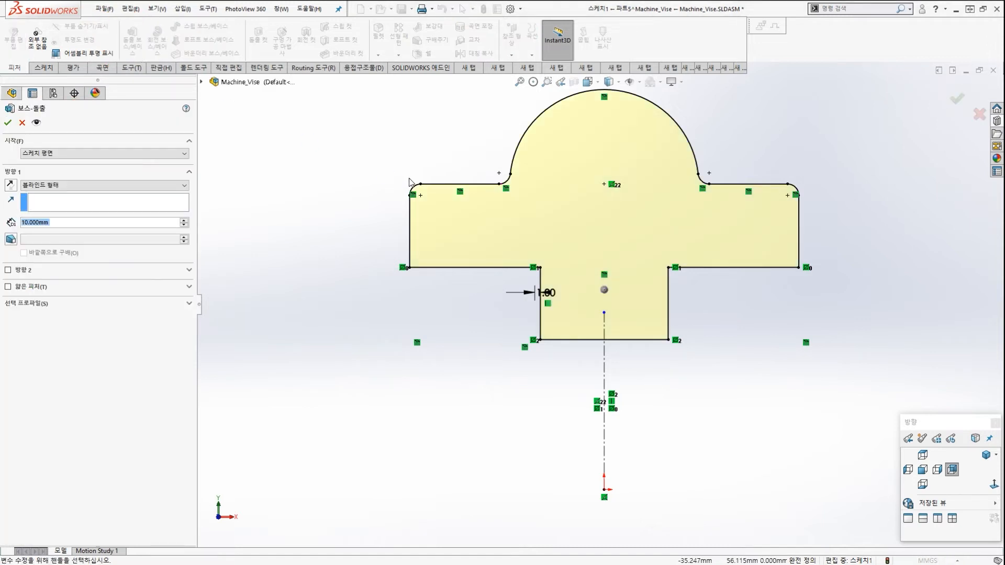
middle_drag(461, 186, 444, 196)
scroll(689, 198, up, 5)
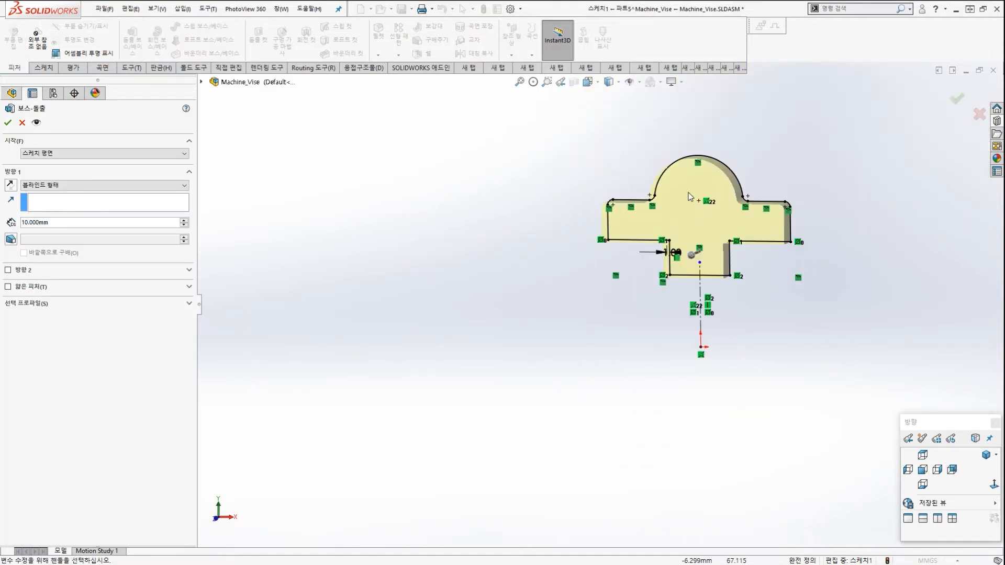
middle_drag(754, 228, 727, 244)
scroll(859, 174, down, 5)
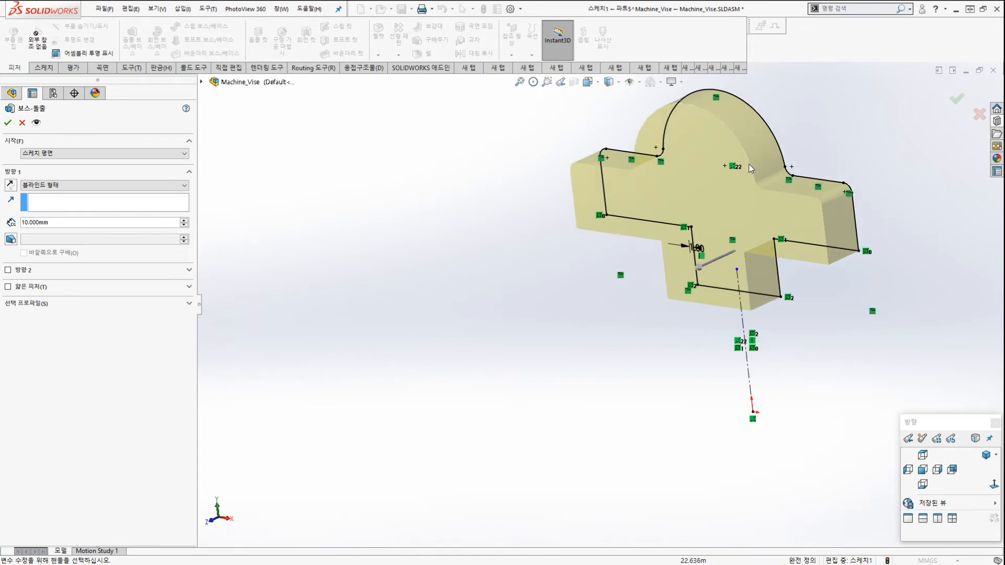
double_click(76, 222)
click(87, 223)
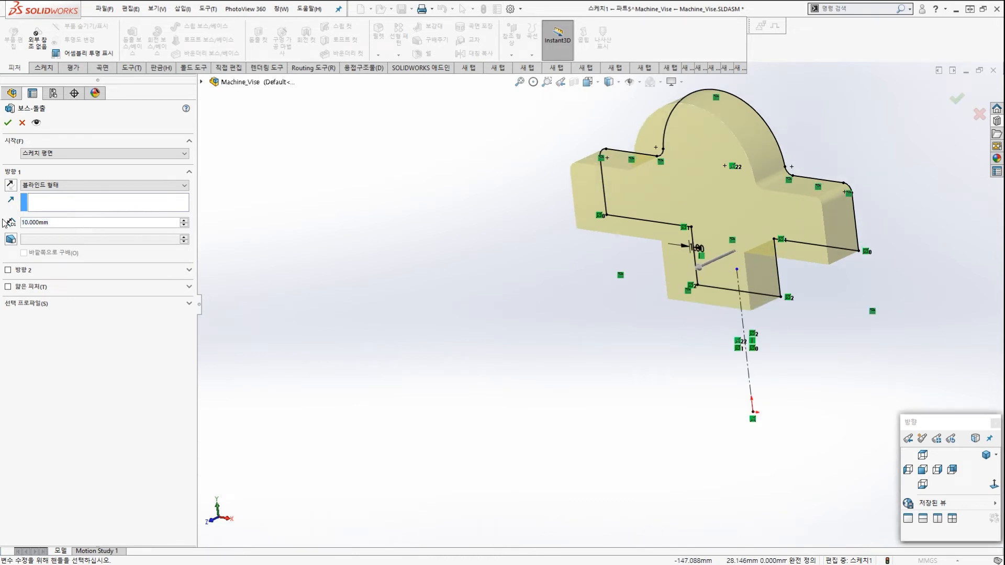
double_click(76, 222)
text(25)
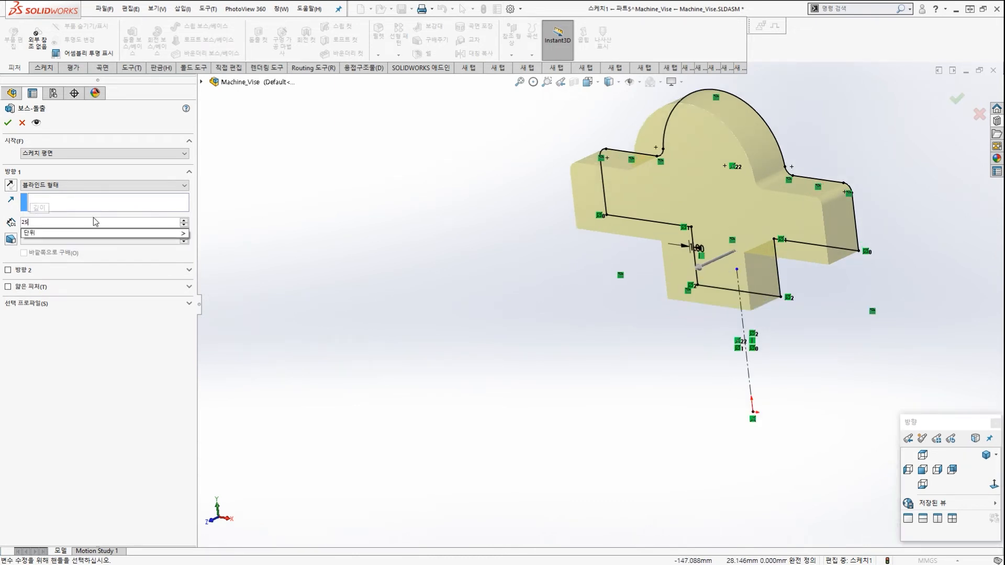
key(Return)
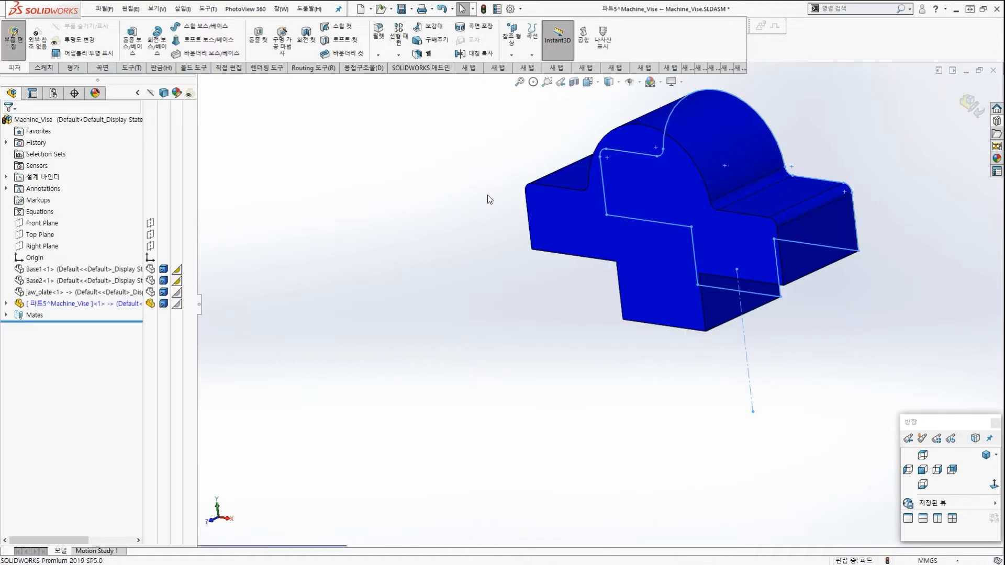
scroll(718, 212, up, 1)
key(Escape)
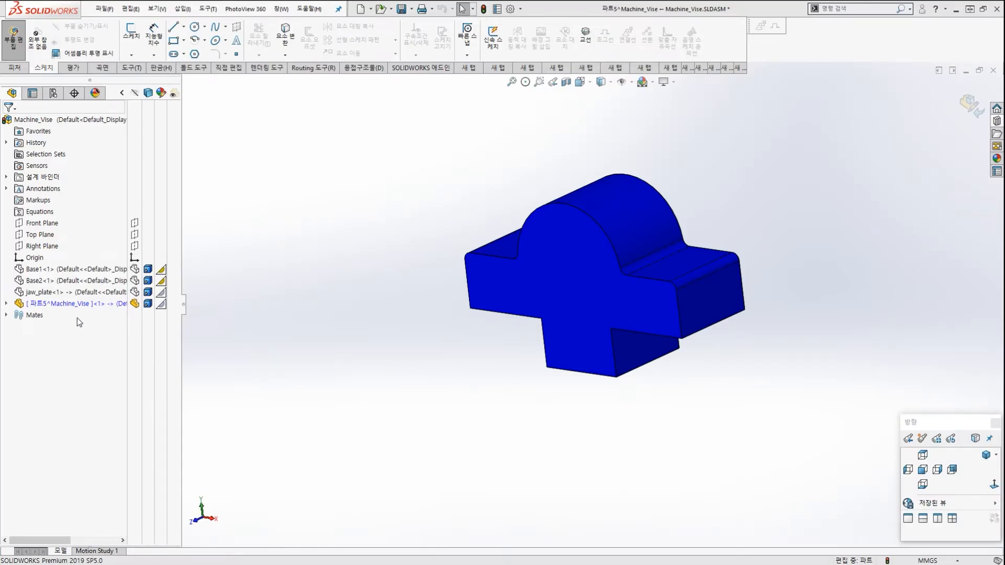
Rename the new virtual part sliding_jaw and return to editing the Machine_Vise assembly.
click(67, 306)
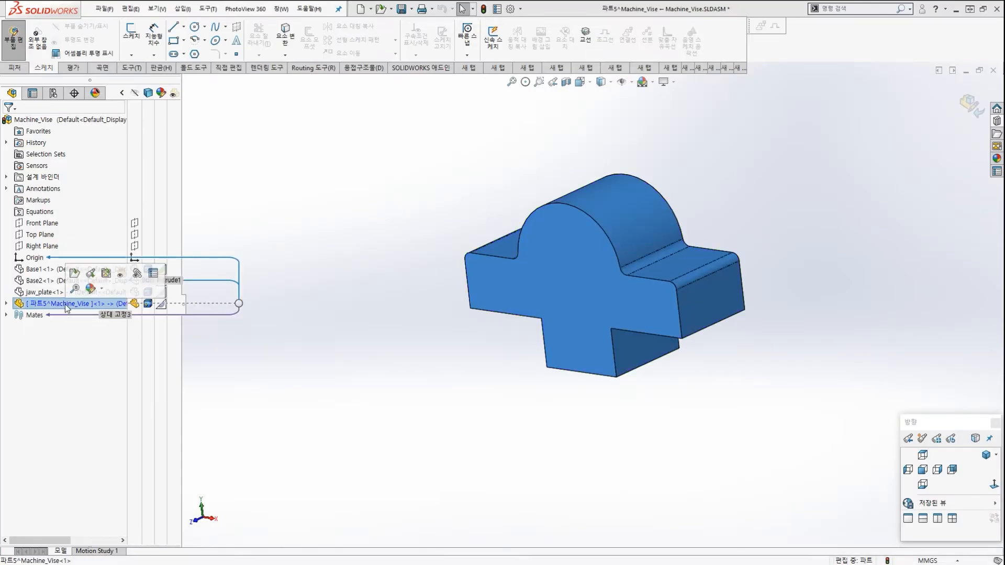
click(68, 304)
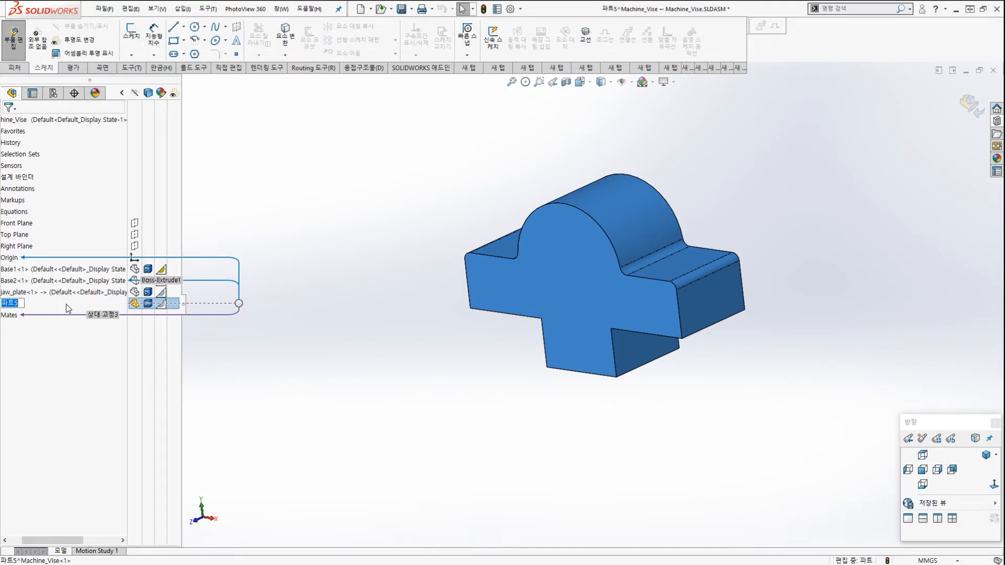
text(sliding_jaw)
key(Return)
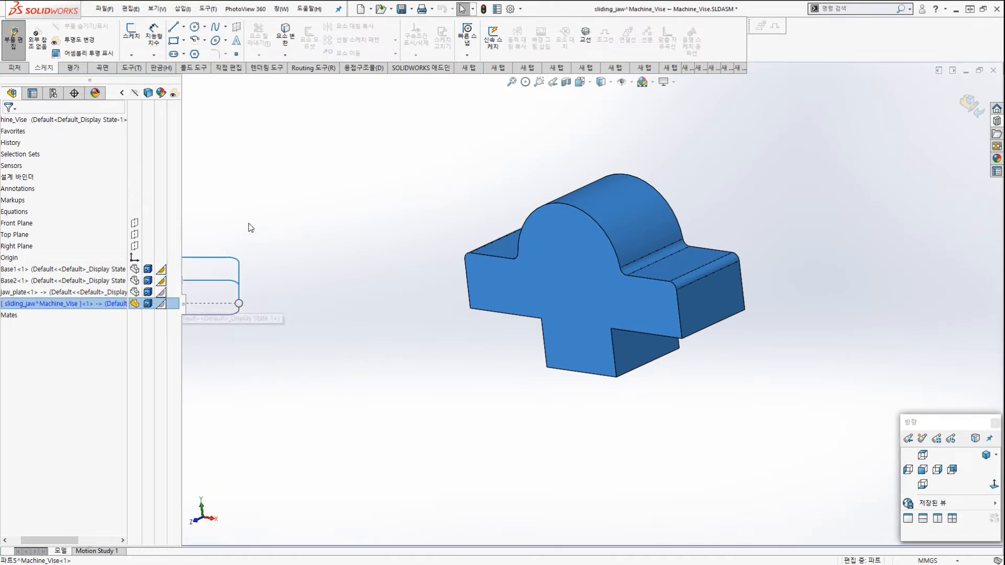
click(317, 215)
scroll(631, 234, up, 1)
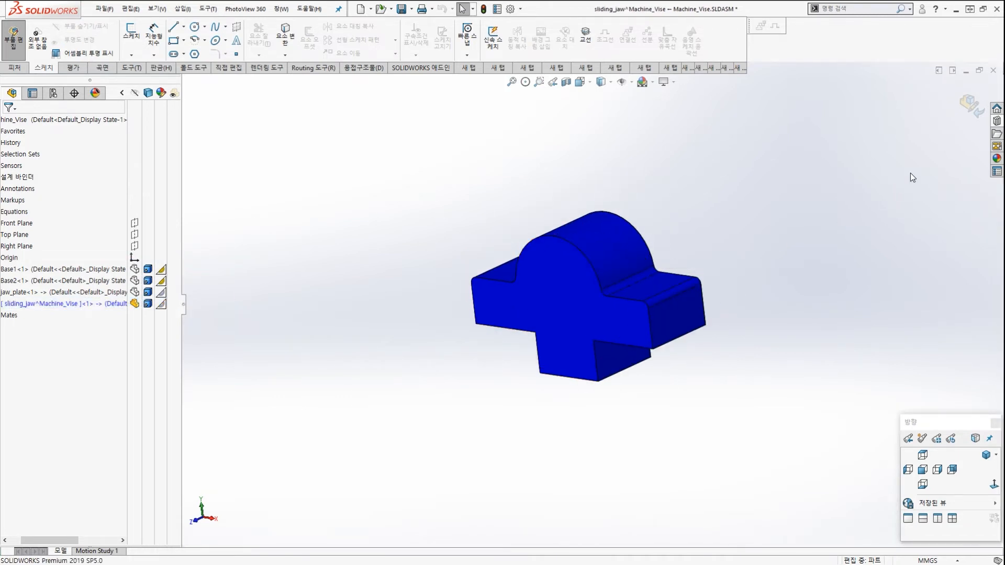
click(961, 110)
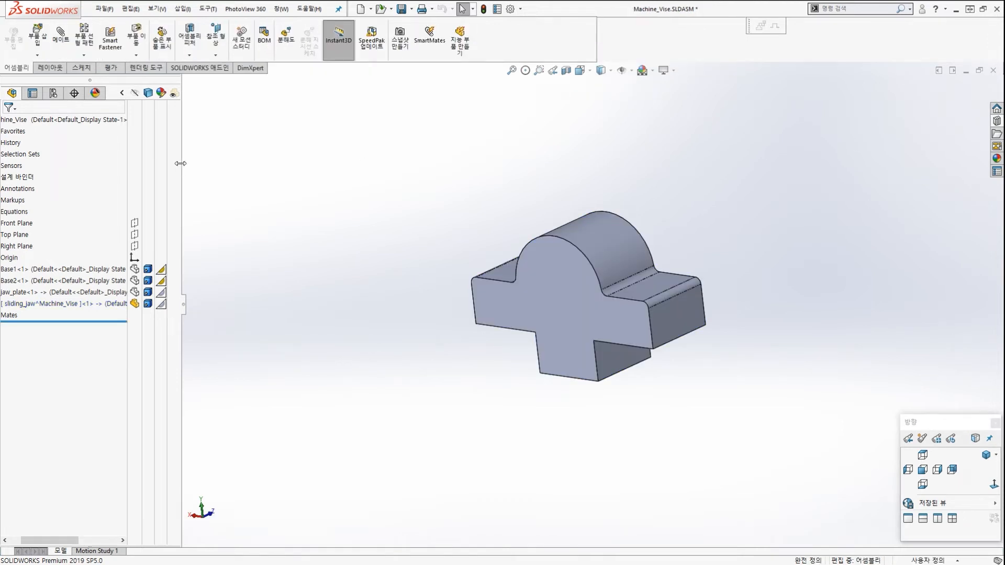
mouse_move(181, 166)
mouse_down()
mouse_move(317, 173)
mouse_move(269, 179)
mouse_up()
key(ctrl+2)
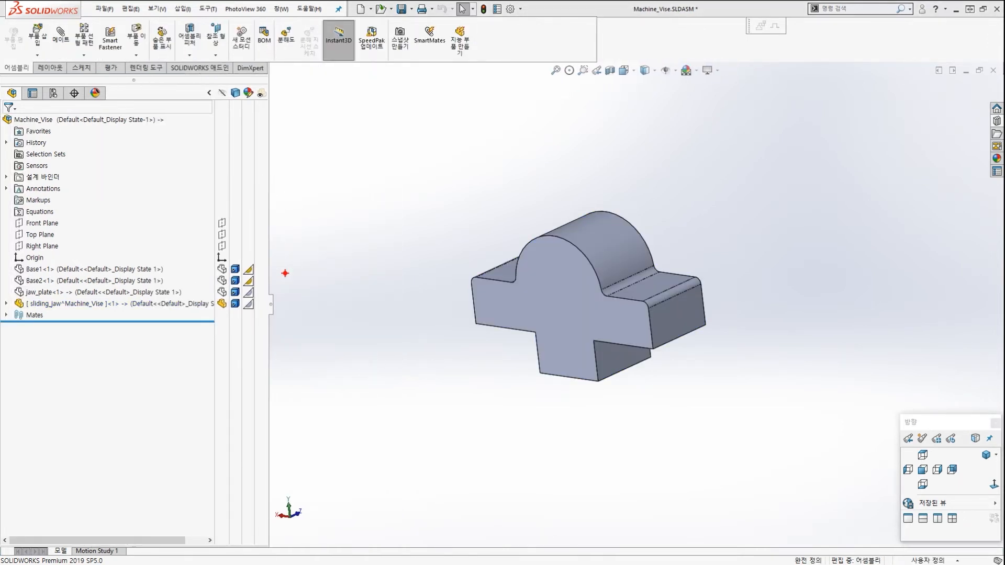
mouse_move(201, 318)
mouse_down()
mouse_move(179, 300)
mouse_move(186, 313)
mouse_up()
mouse_move(182, 405)
mouse_down()
mouse_move(177, 394)
mouse_move(210, 404)
mouse_up()
mouse_move(181, 454)
mouse_down()
mouse_move(176, 443)
mouse_move(204, 451)
mouse_up()
drag(209, 479, 194, 495)
mouse_move(148, 125)
mouse_down()
mouse_move(274, 426)
mouse_move(212, 471)
mouse_up()
key(Escape)
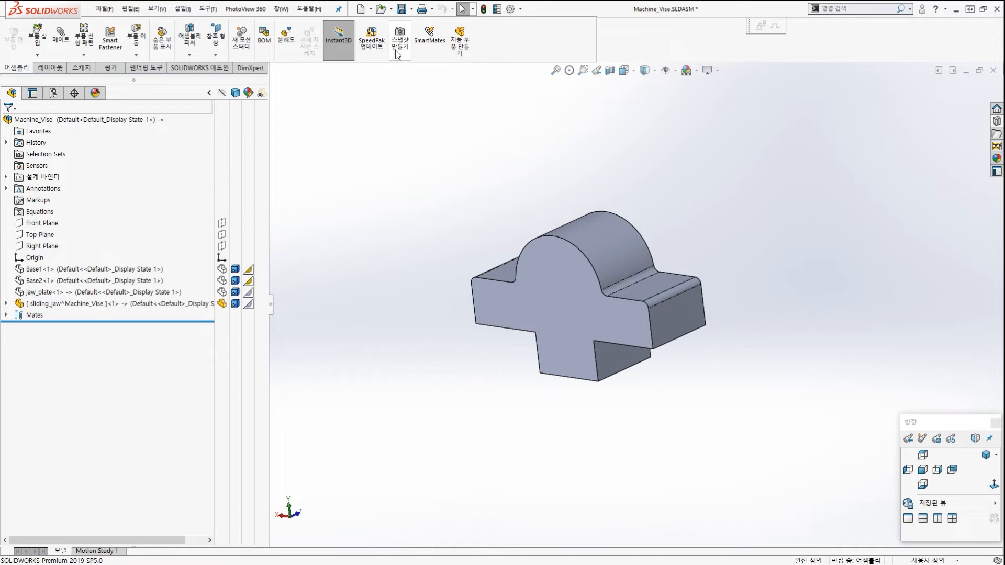
click(401, 9)
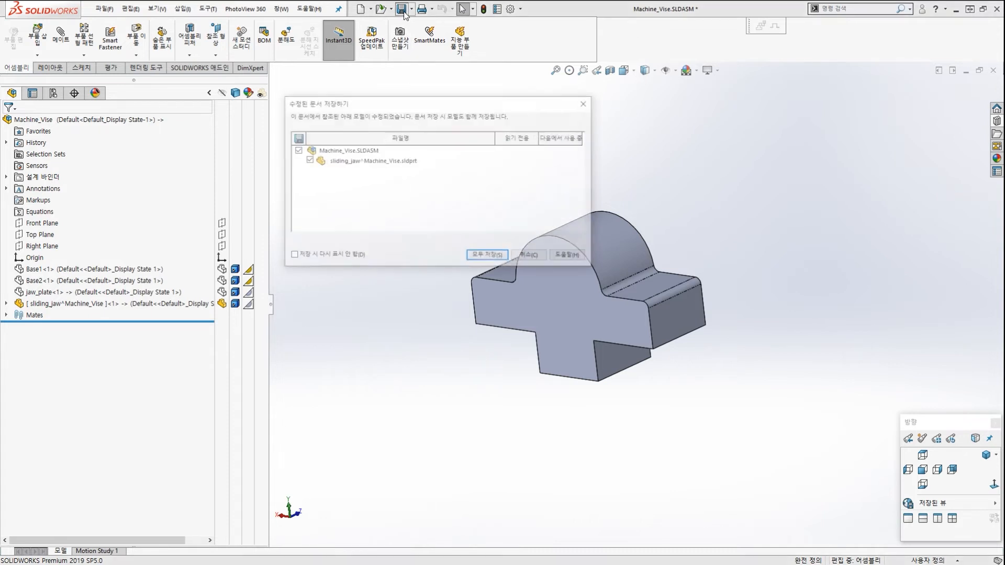
click(480, 256)
key(alt+2)
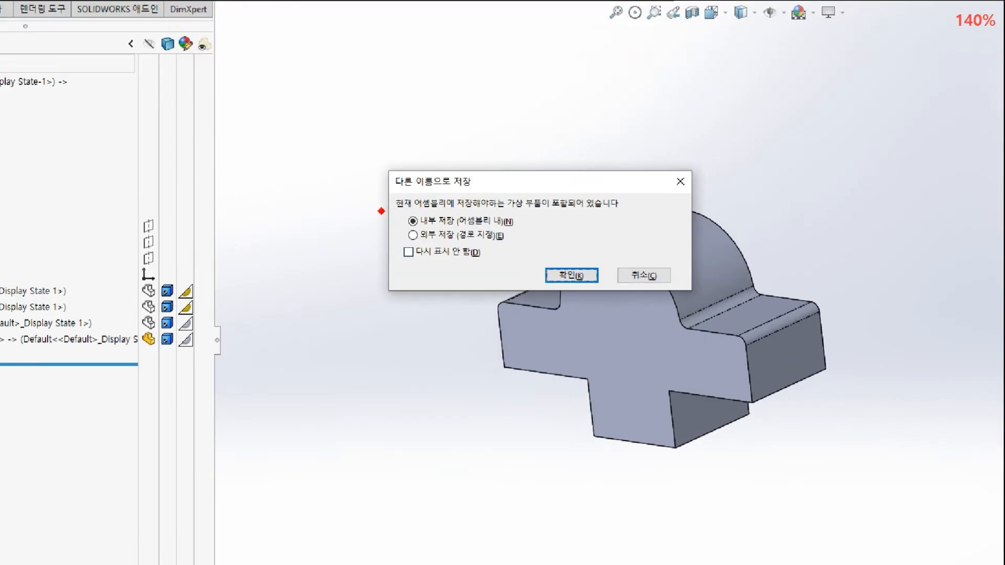
mouse_move(385, 209)
mouse_down()
mouse_move(559, 226)
mouse_move(521, 239)
mouse_move(537, 248)
mouse_move(486, 255)
mouse_up()
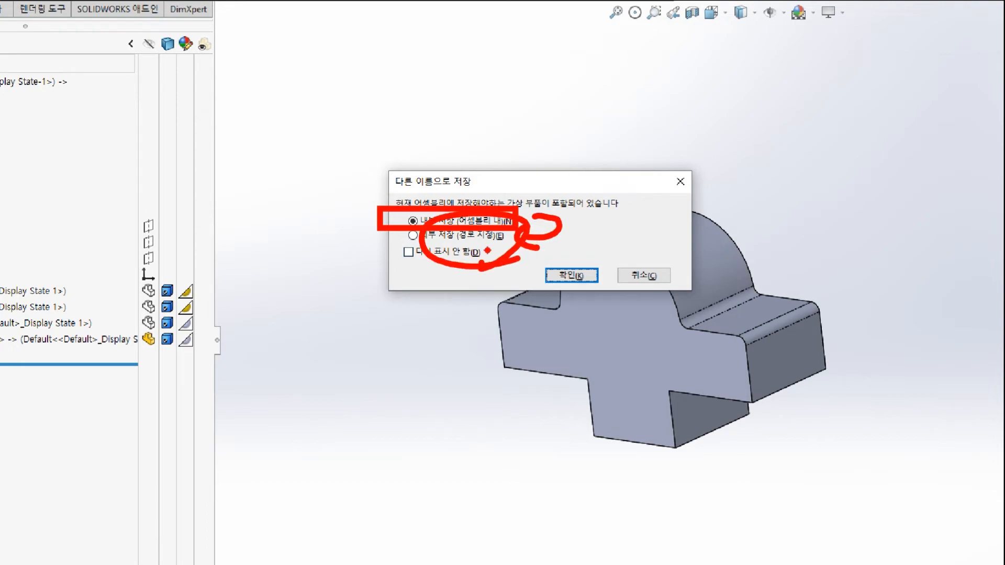
key(Escape)
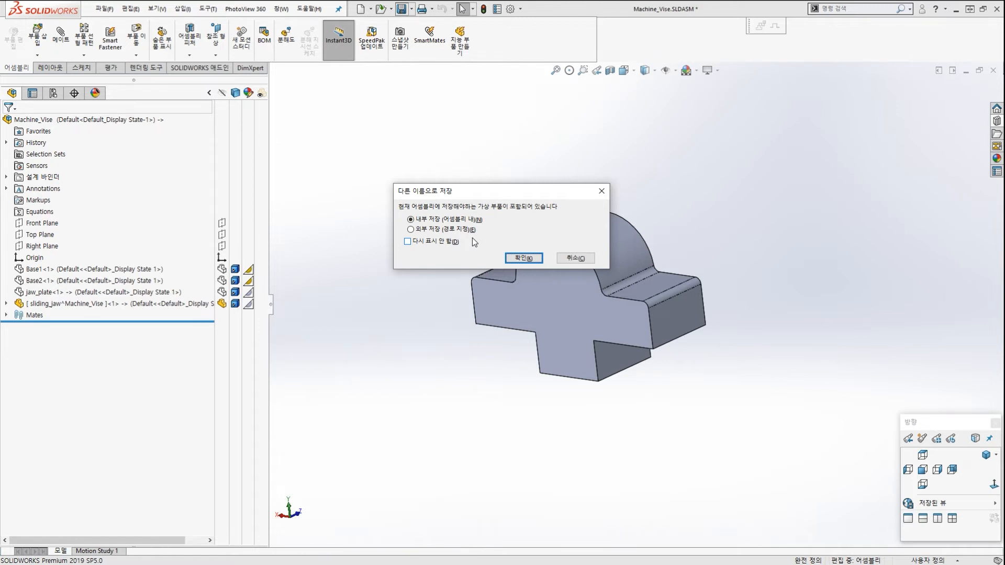
key(Escape)
Save all modified documents of the Machine_Vise assembly, storing sliding_jaw externally as its own part file.
key(ctrl+s)
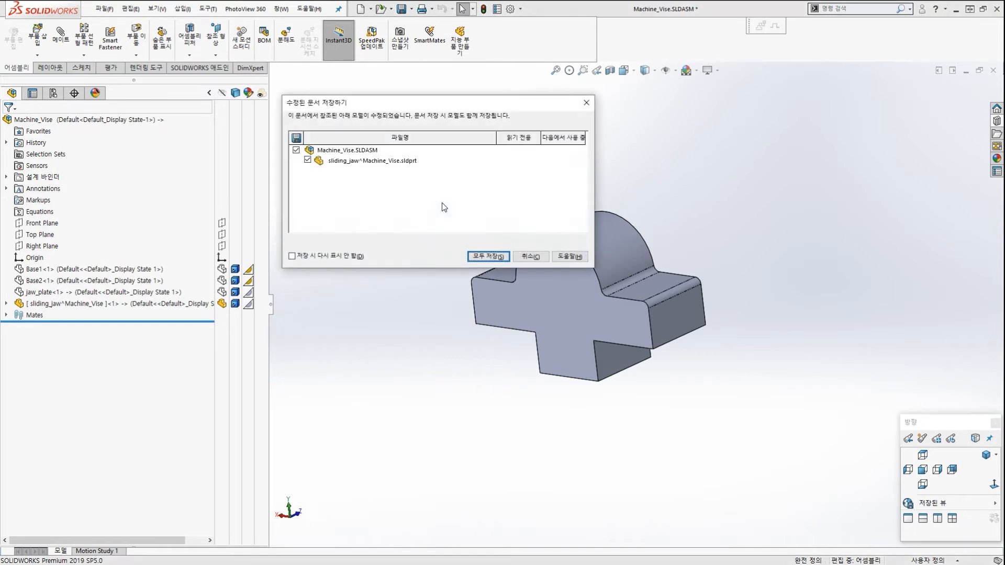
click(482, 255)
key(alt+2)
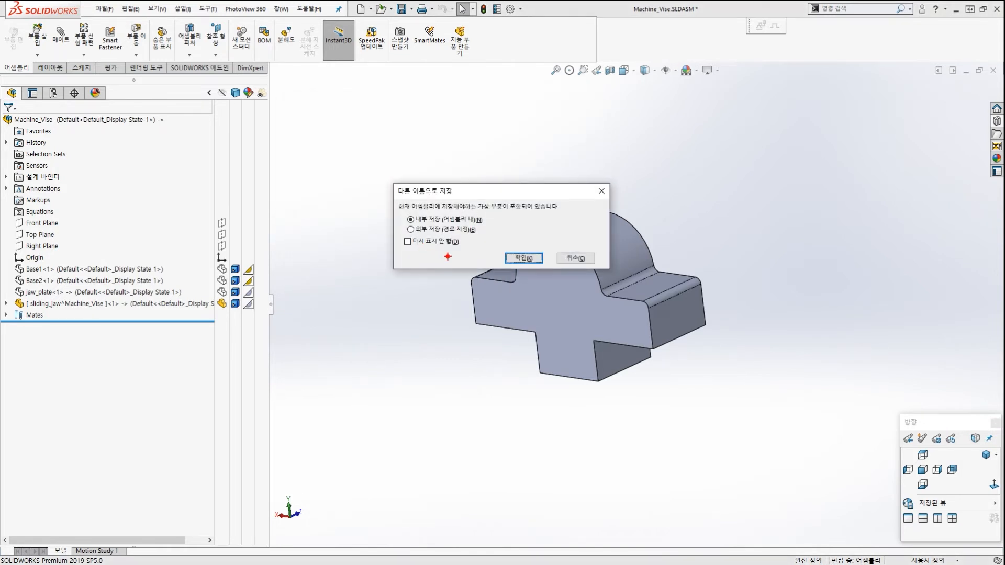
mouse_move(449, 257)
mouse_down()
mouse_move(414, 230)
mouse_move(418, 262)
mouse_up()
drag(296, 288, 374, 252)
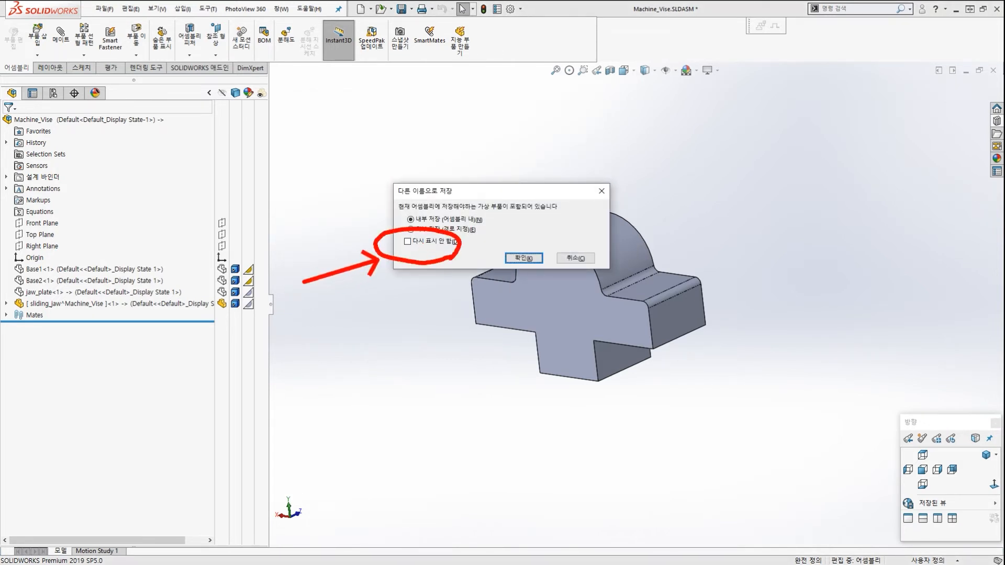
key(Escape)
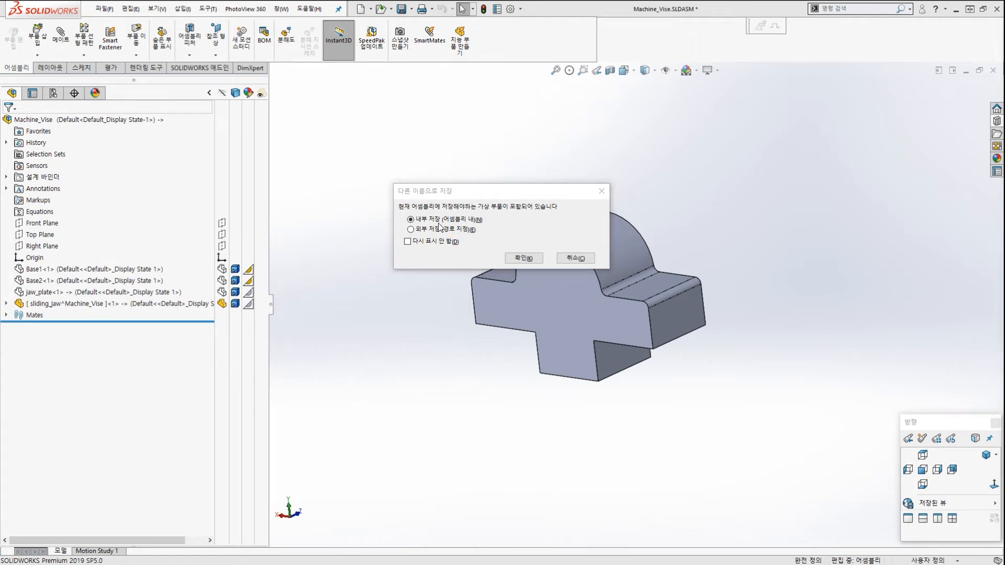
click(433, 230)
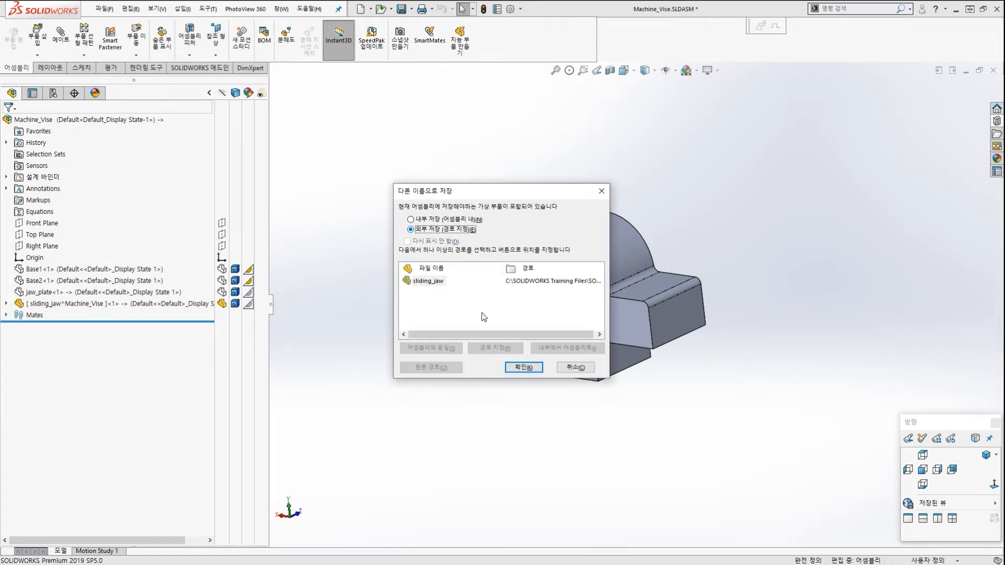
click(516, 370)
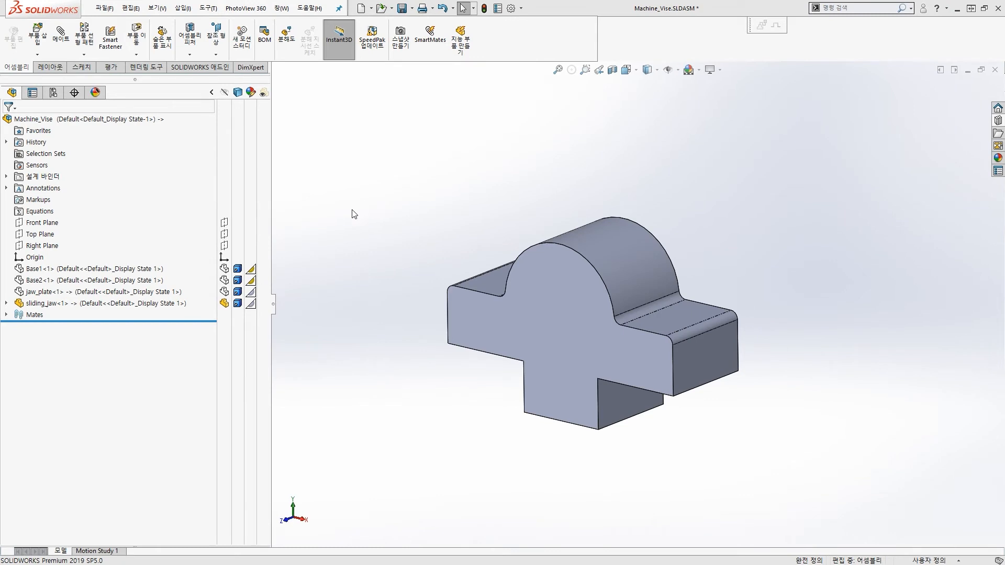
Show the hidden Base1, Base2 and jaw_plate components in the assembly.
click(224, 268)
click(224, 281)
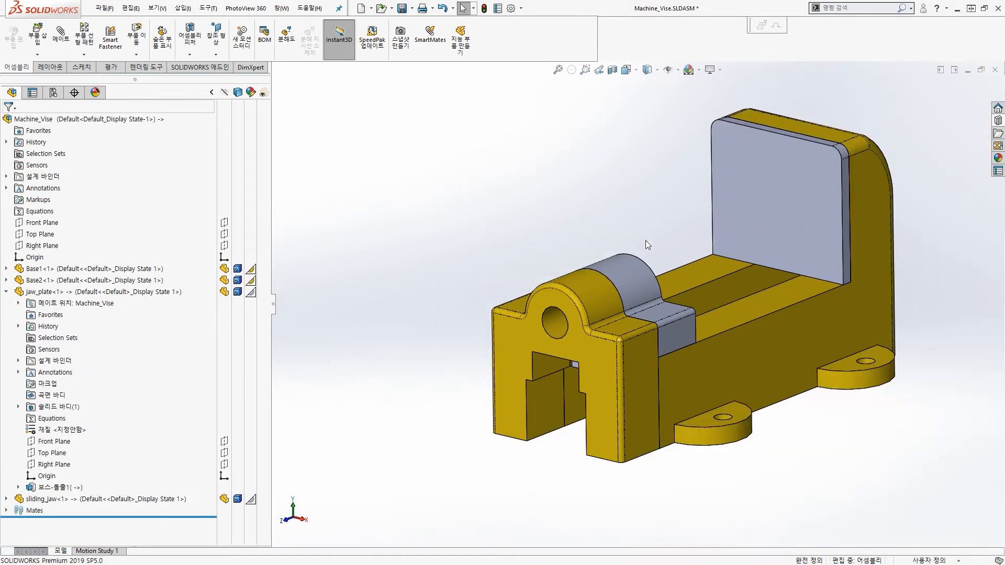
middle_drag(646, 241, 646, 262)
scroll(646, 262, up, 1)
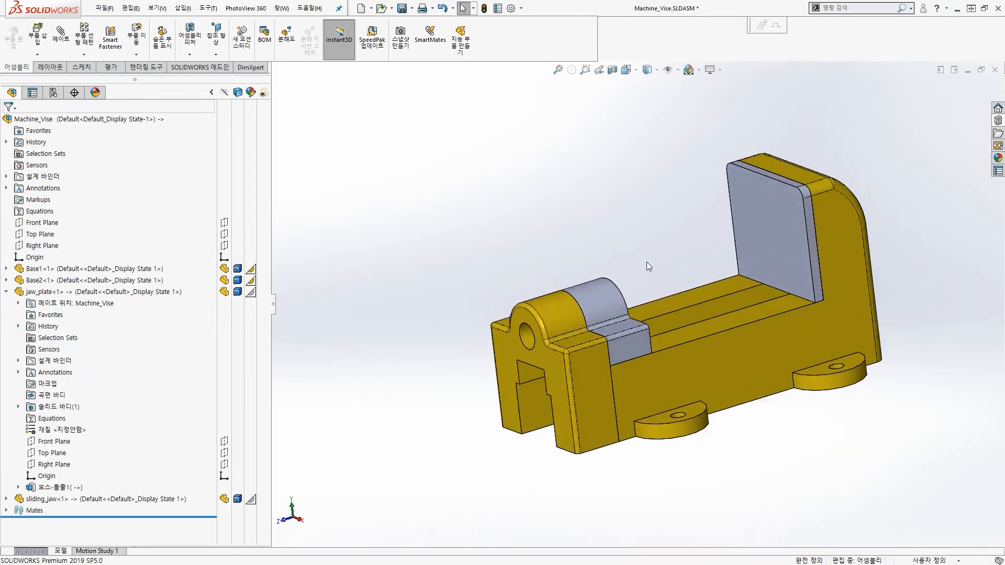
Start editing the sliding_jaw part in the context of the assembly.
scroll(646, 262, down, 2)
click(568, 316)
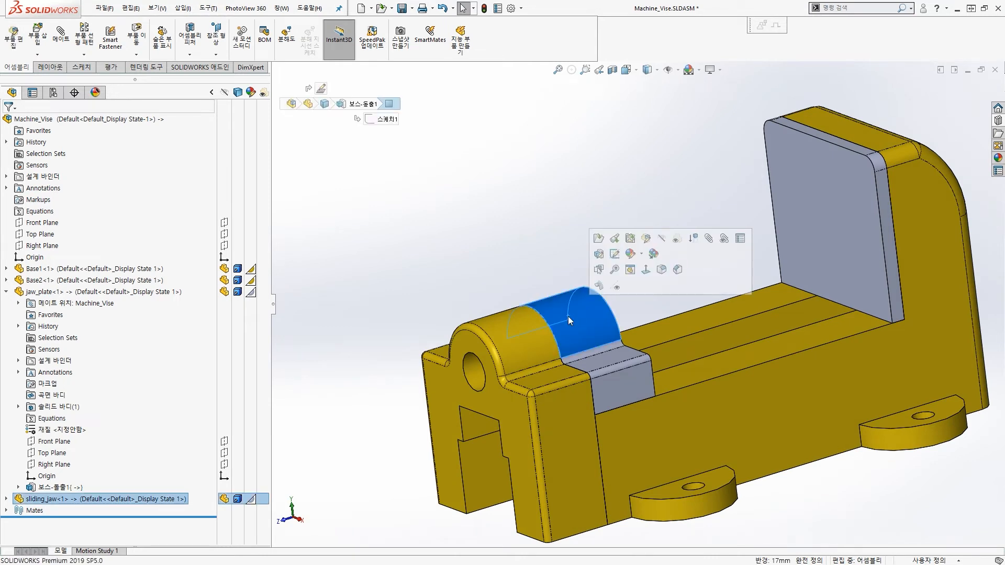
click(646, 241)
scroll(645, 241, down, 1)
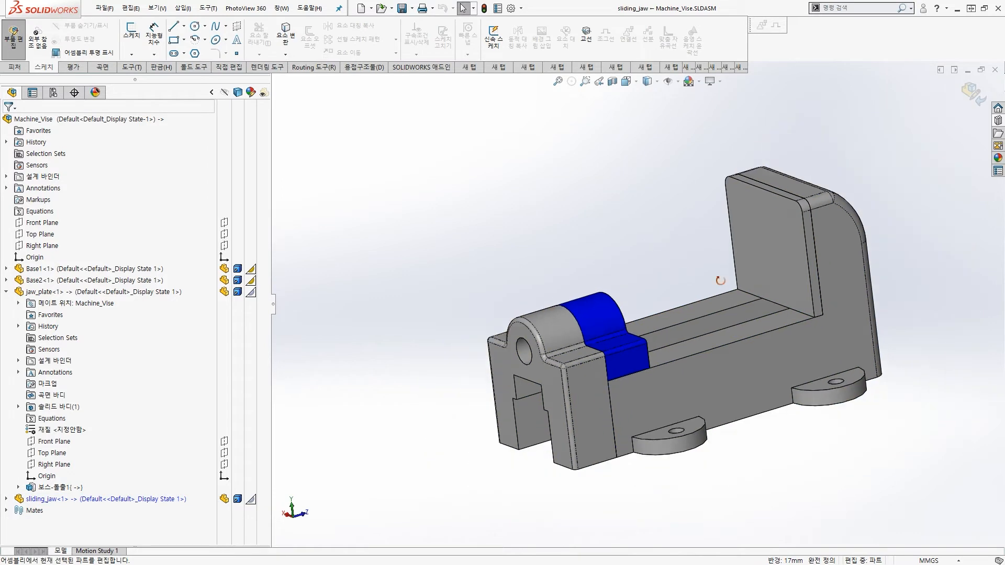
scroll(718, 285, up, 1)
key(ctrl+2)
mouse_move(728, 142)
mouse_down()
mouse_move(718, 233)
mouse_move(832, 268)
mouse_move(785, 196)
mouse_up()
drag(777, 219, 588, 291)
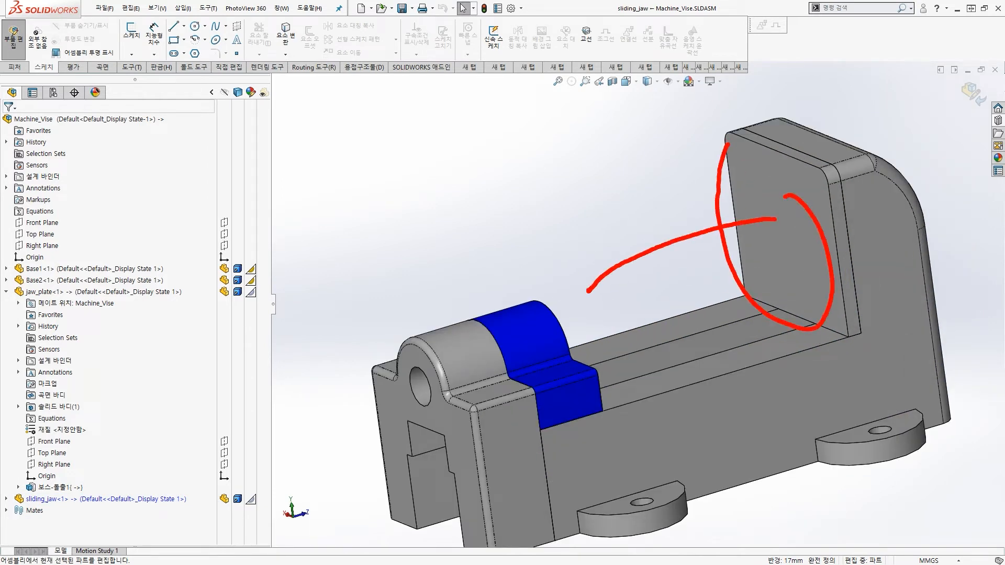
drag(577, 247, 592, 307)
key(Escape)
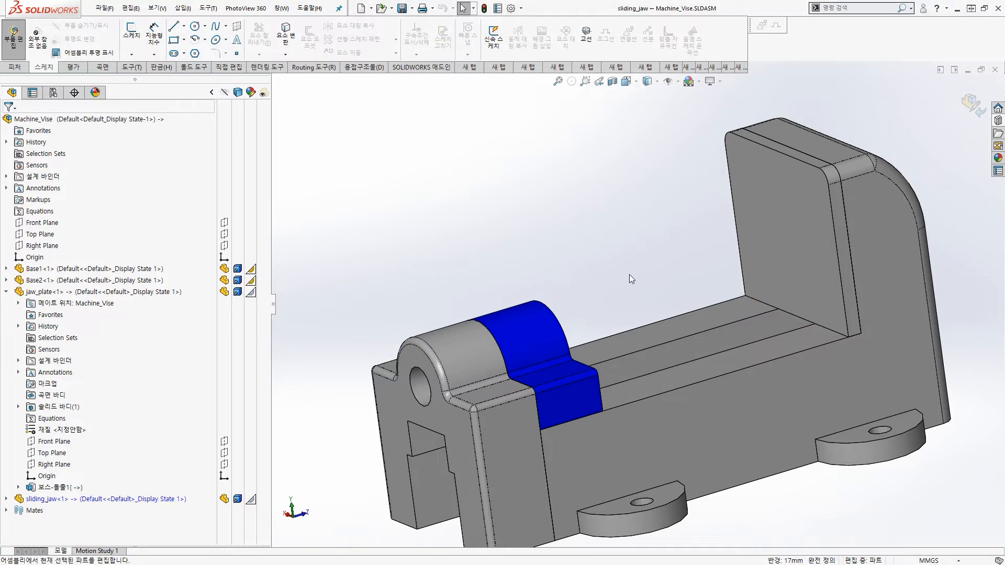
key(f)
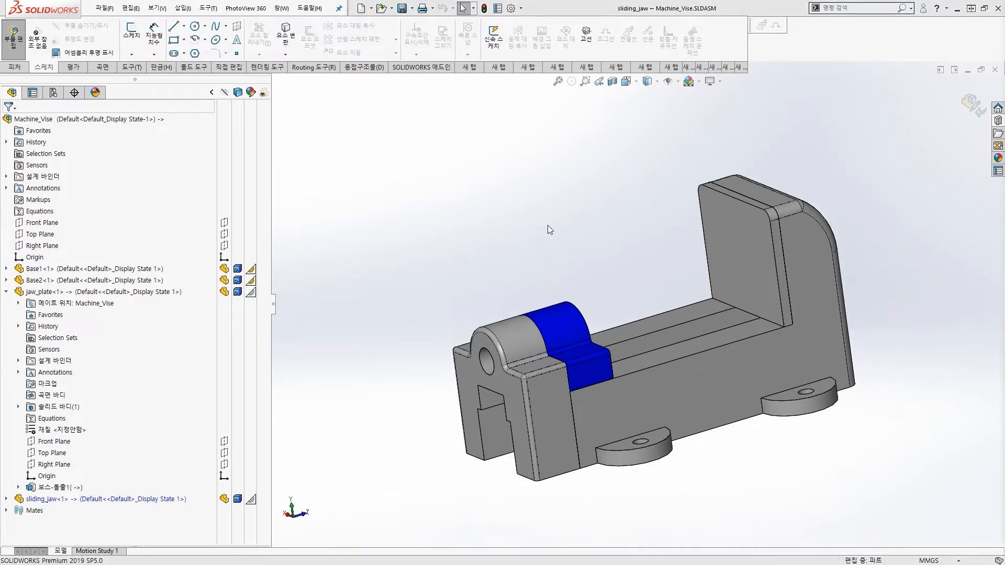
scroll(696, 278, down, 2)
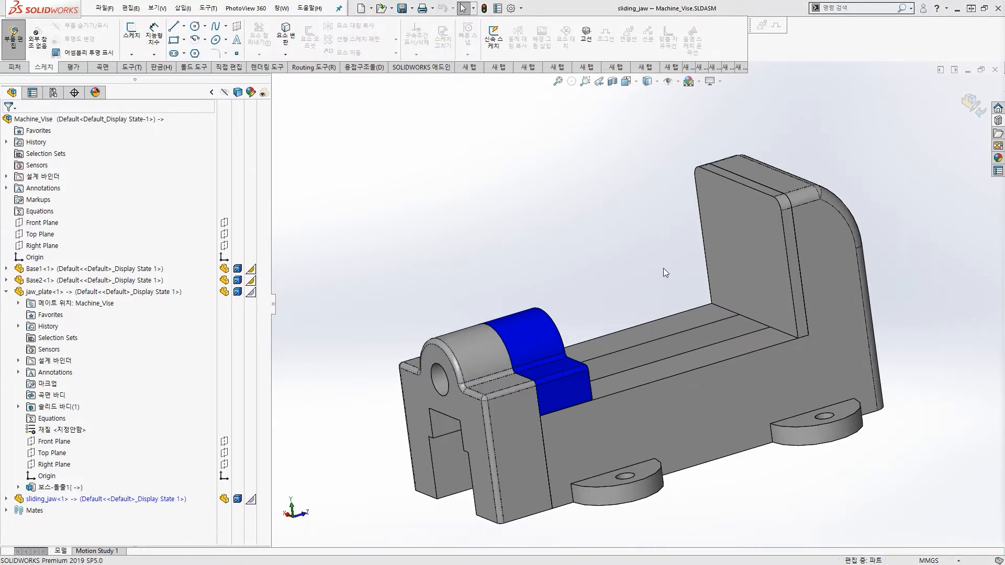
key(ctrl+2)
mouse_move(606, 204)
mouse_down()
mouse_move(726, 224)
mouse_move(723, 239)
mouse_up()
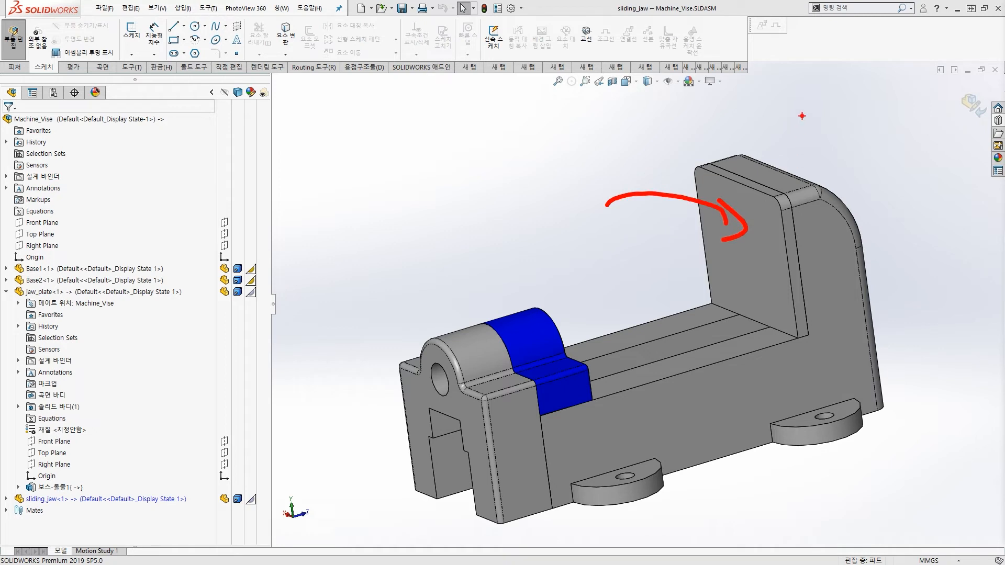
drag(802, 116, 848, 208)
drag(831, 176, 864, 213)
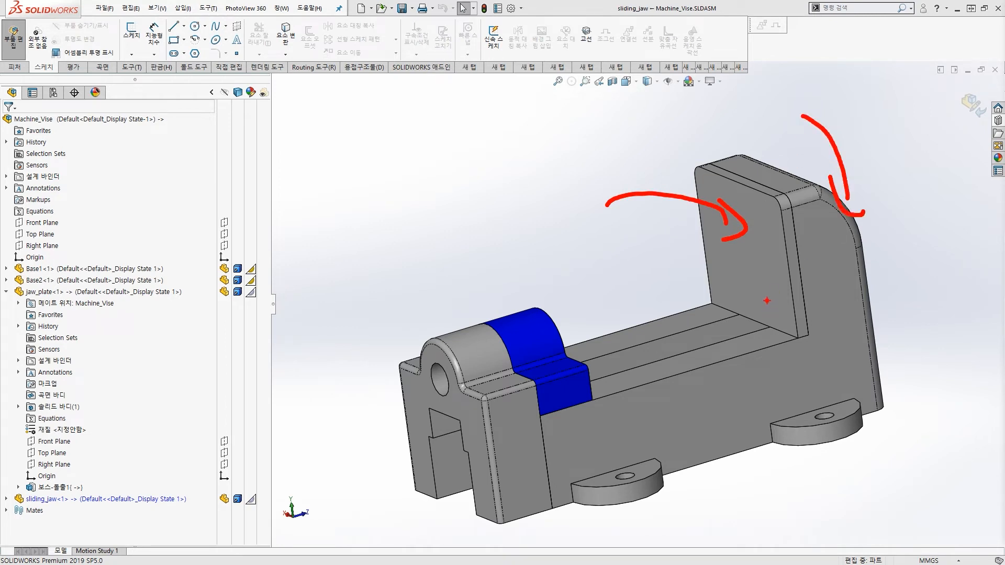
mouse_move(735, 255)
mouse_down()
mouse_move(749, 278)
mouse_move(755, 260)
mouse_up()
drag(837, 242, 859, 255)
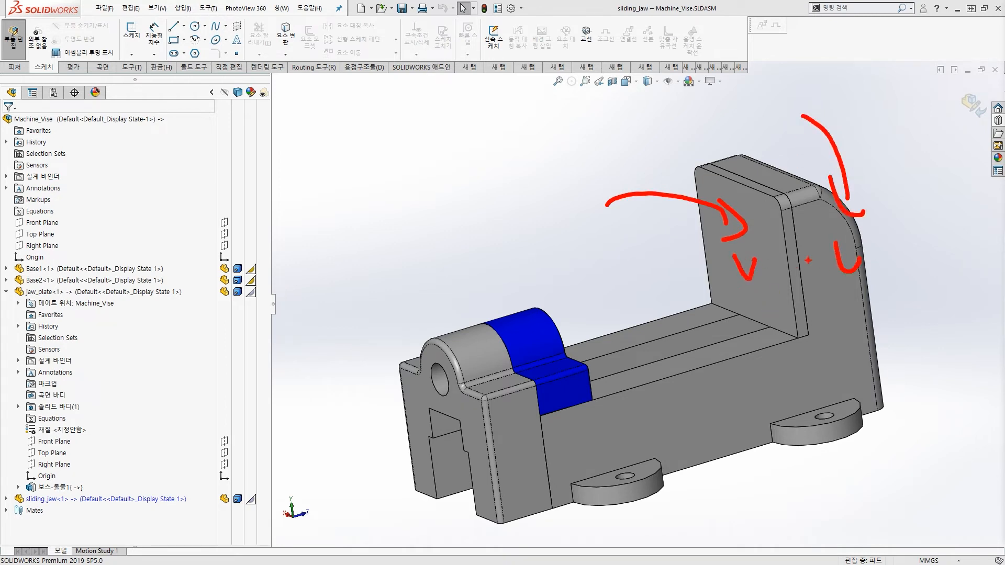
mouse_move(739, 267)
mouse_down()
mouse_move(700, 244)
mouse_move(752, 260)
mouse_up()
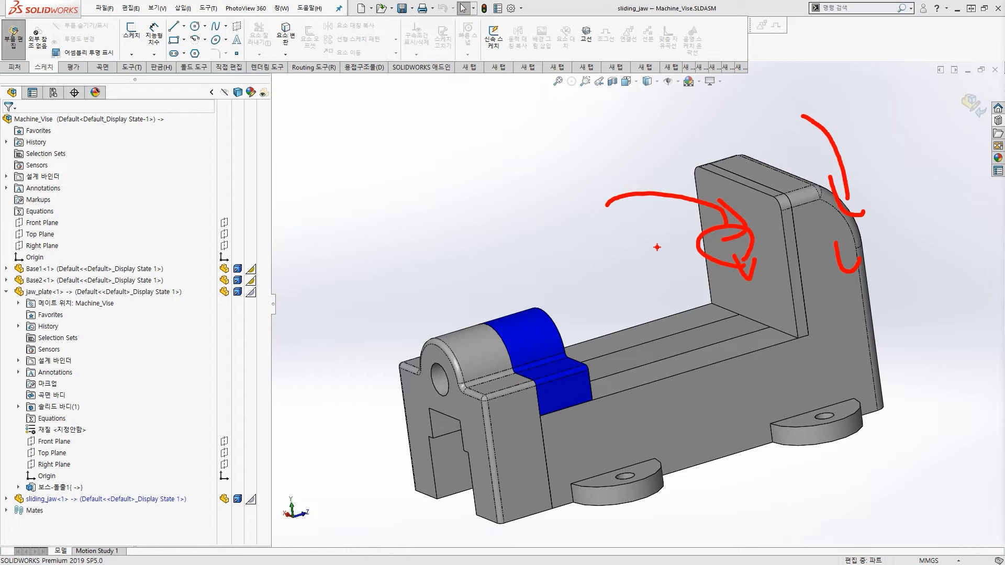
mouse_move(745, 278)
mouse_down()
mouse_move(775, 220)
mouse_move(766, 261)
mouse_up()
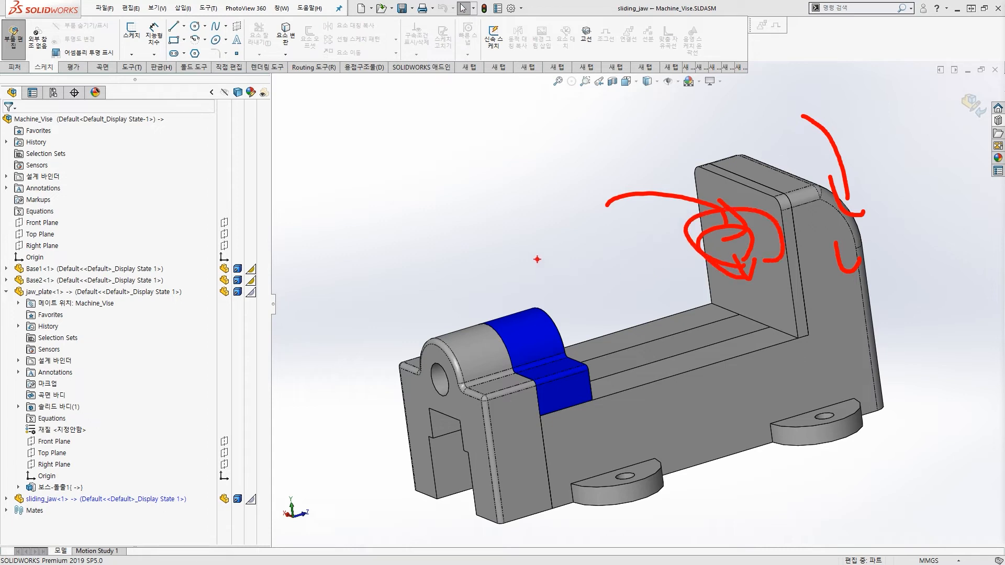
mouse_move(529, 197)
mouse_down()
mouse_move(524, 320)
mouse_move(585, 386)
mouse_up()
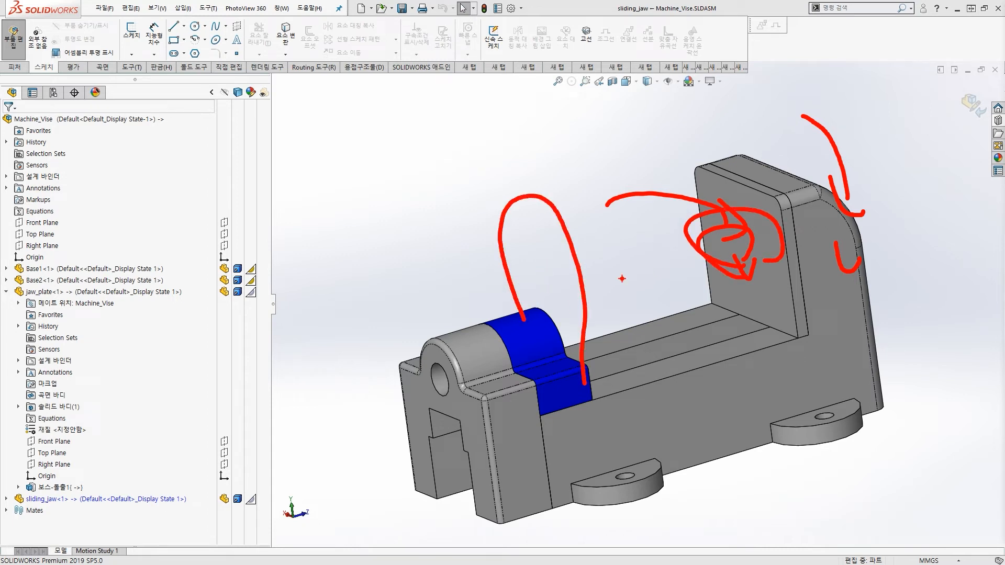
drag(768, 204, 713, 255)
drag(718, 219, 765, 246)
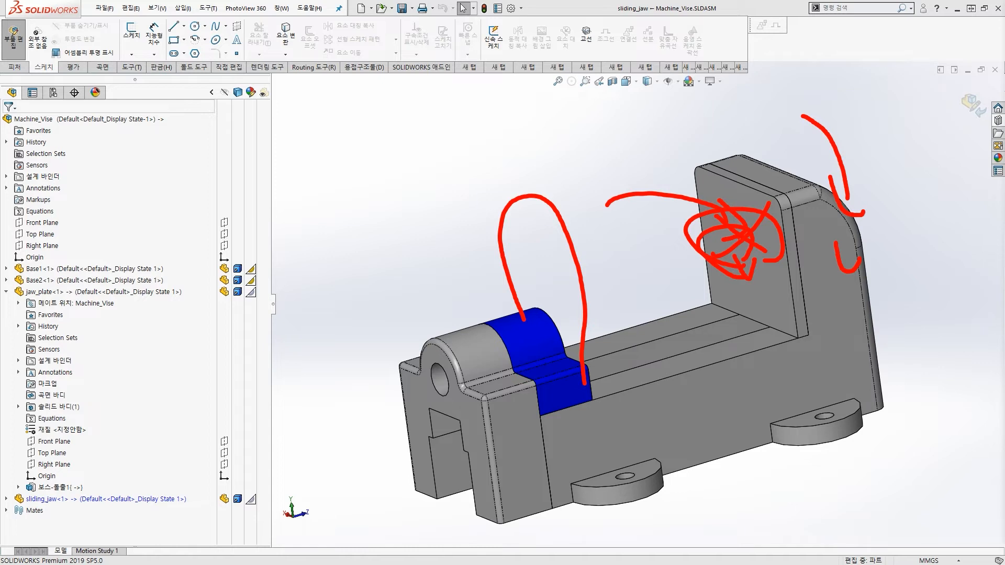
key(Escape)
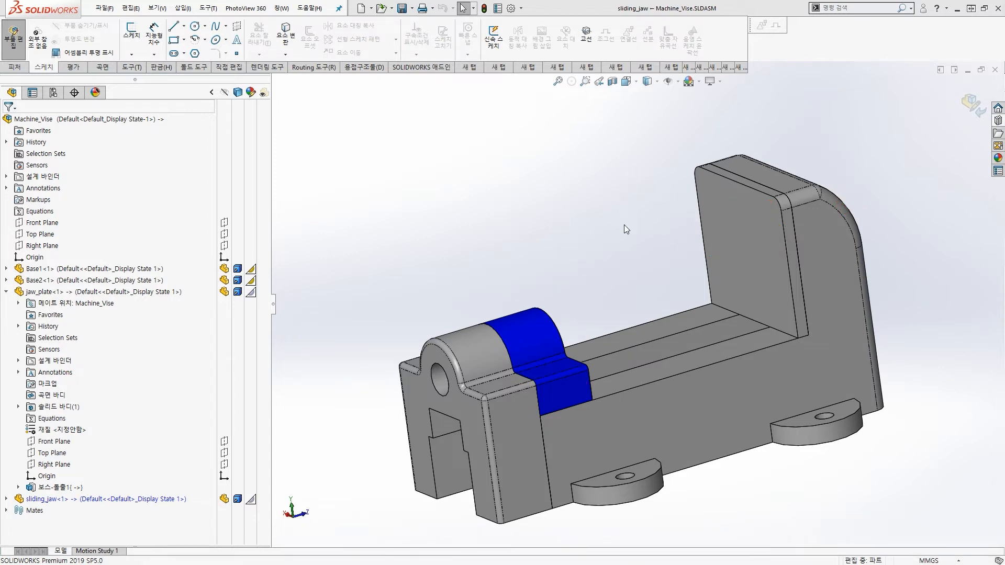
Hide the jaw_plate component and start a sketch on the sliding_jaw's flat end face that faces the fixed jaw.
key(Tab)
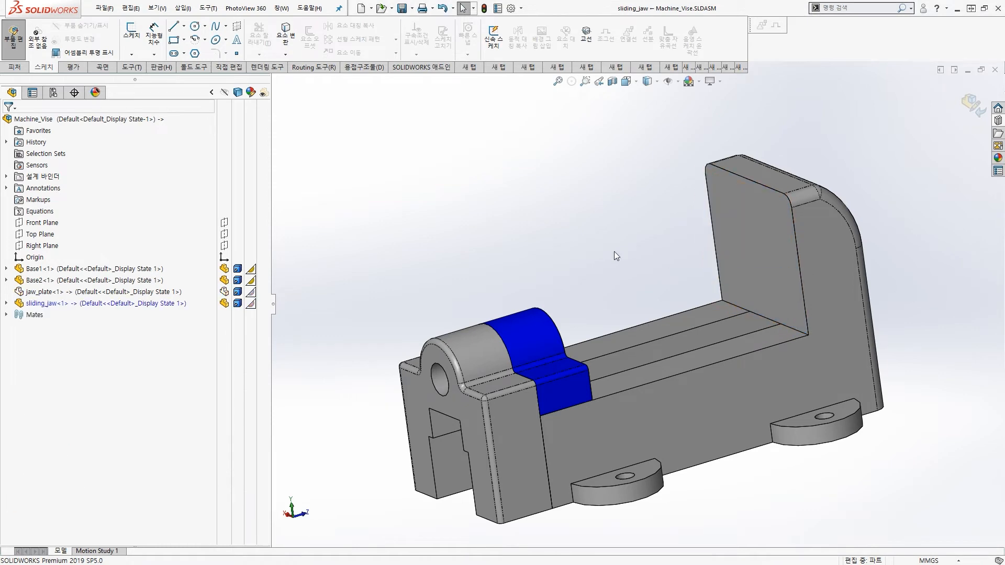
middle_drag(629, 335, 571, 369)
scroll(570, 369, down, 2)
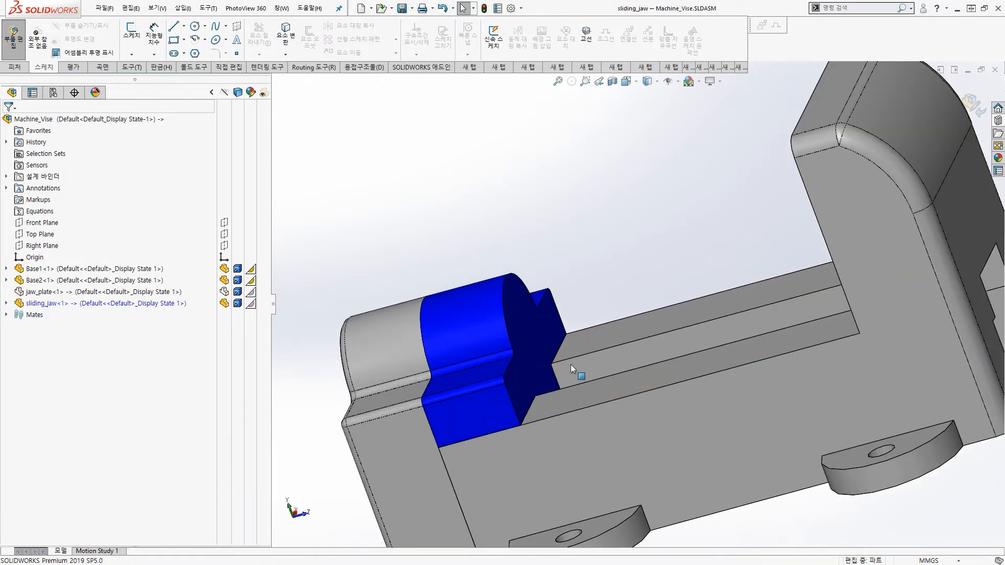
click(547, 335)
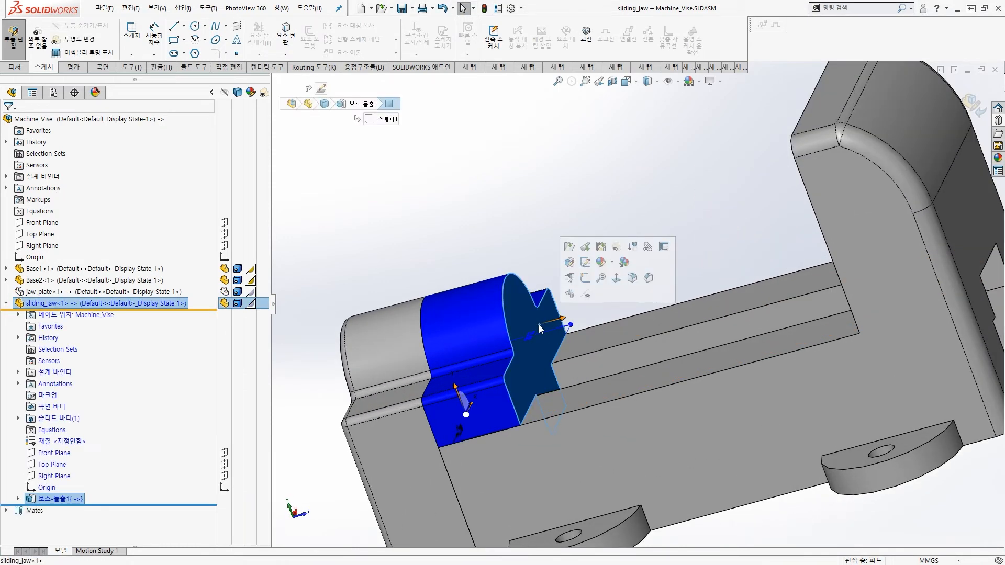
click(586, 279)
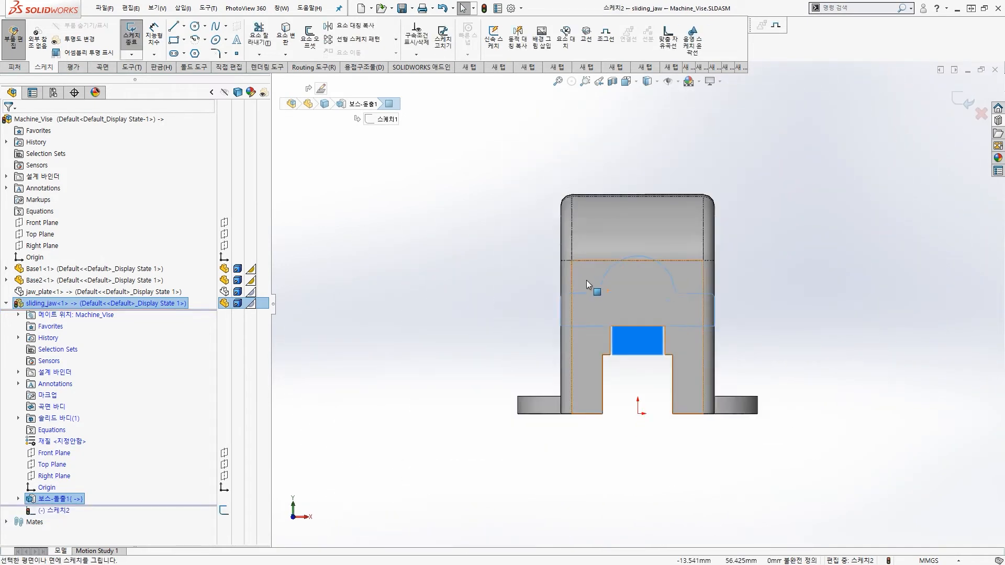
Convert the outline of Base1's inner fixed-jaw face into the sliding_jaw sketch.
middle_drag(633, 295, 661, 313)
click(558, 187)
scroll(611, 242, down, 1)
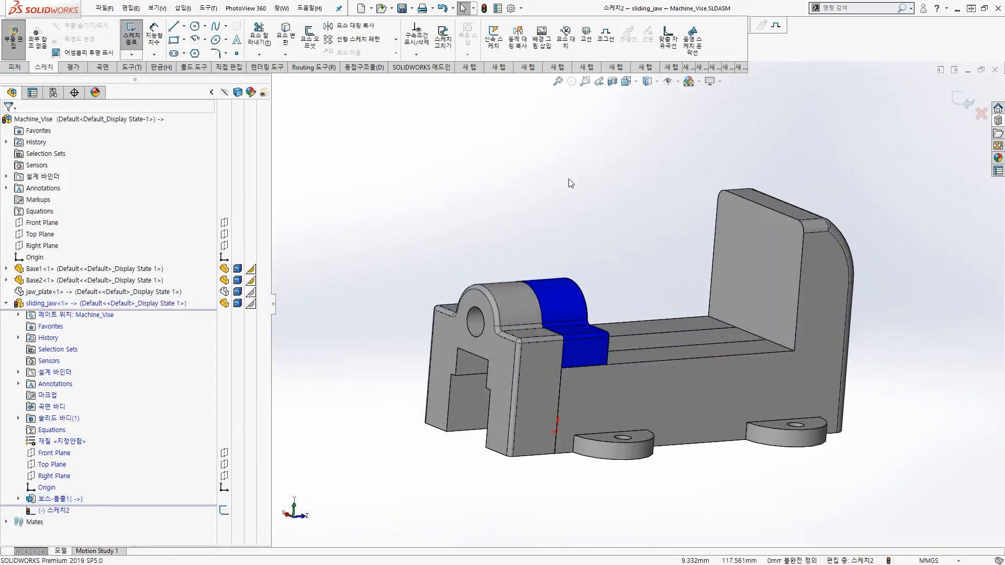
click(286, 42)
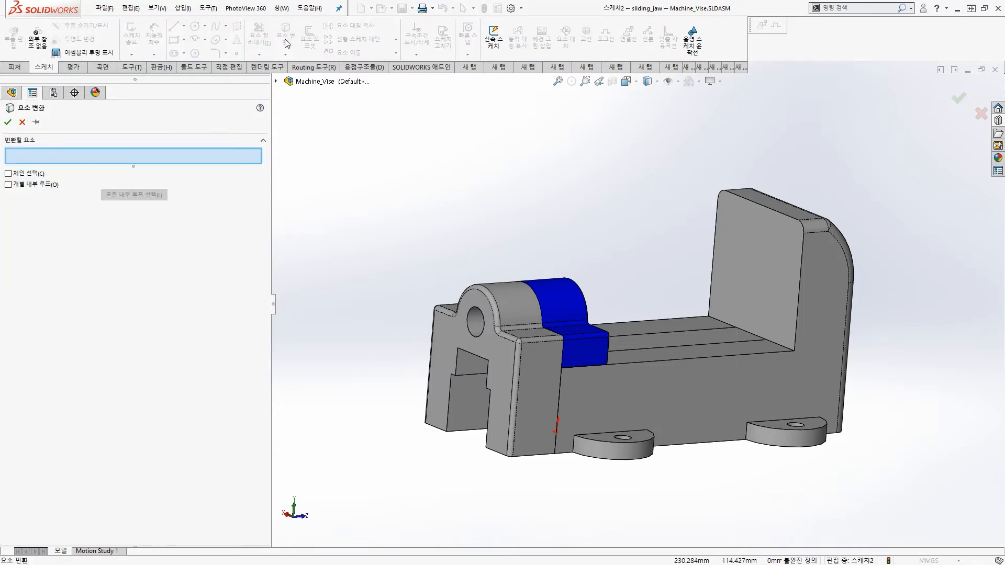
click(738, 237)
key(Return)
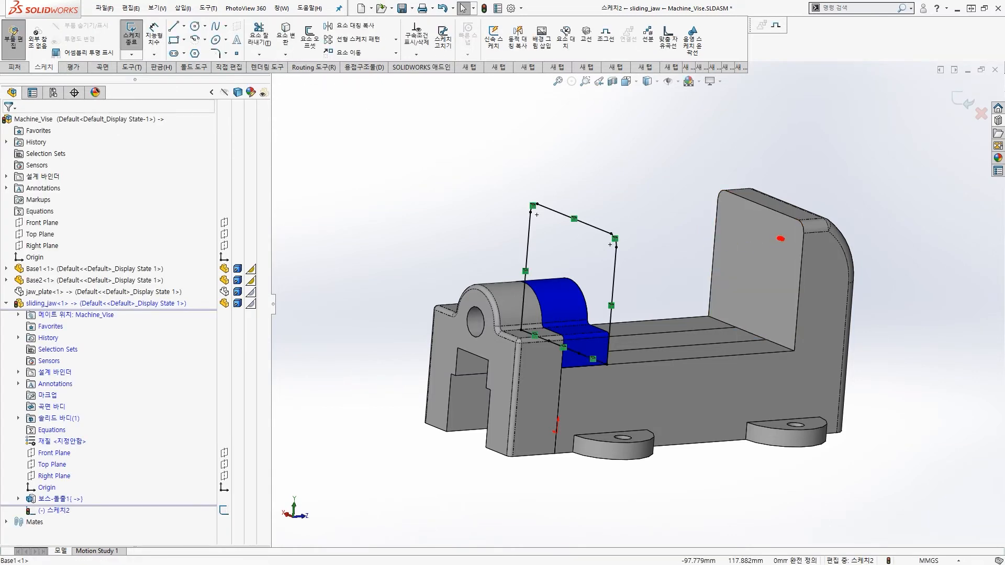
mouse_move(784, 239)
mouse_down()
mouse_move(568, 244)
mouse_move(600, 254)
mouse_up()
key(Escape)
mouse_move(624, 266)
middle_down()
mouse_move(519, 272)
mouse_move(610, 274)
middle_up()
scroll(575, 302, down, 1)
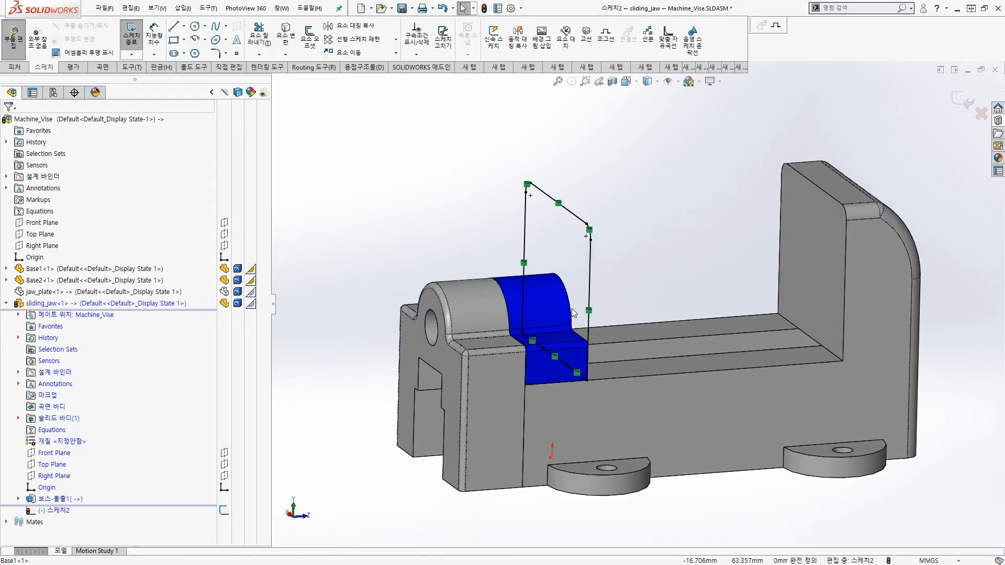
key(ctrl+2)
drag(597, 241, 589, 230)
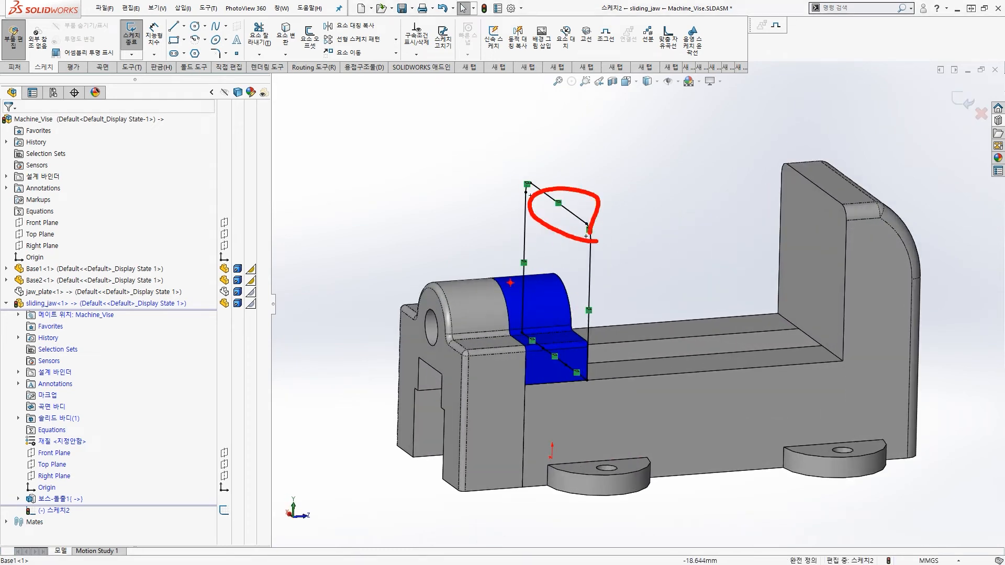
drag(510, 283, 425, 279)
mouse_move(403, 231)
mouse_down()
mouse_move(418, 285)
mouse_move(451, 261)
mouse_up()
mouse_move(556, 268)
mouse_down()
mouse_move(689, 171)
mouse_move(833, 215)
mouse_move(803, 220)
mouse_up()
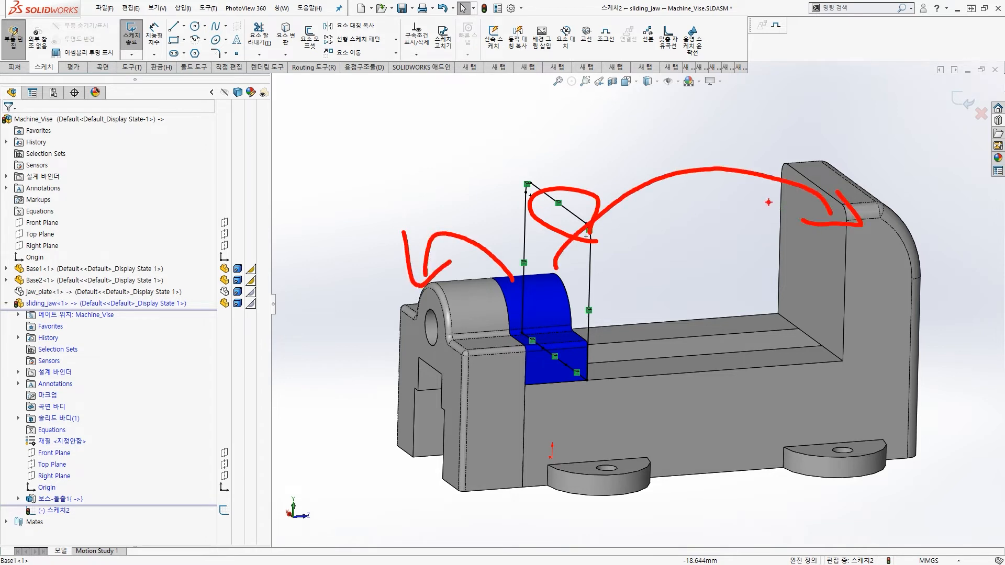
drag(454, 77, 461, 107)
drag(454, 76, 469, 86)
drag(550, 87, 603, 119)
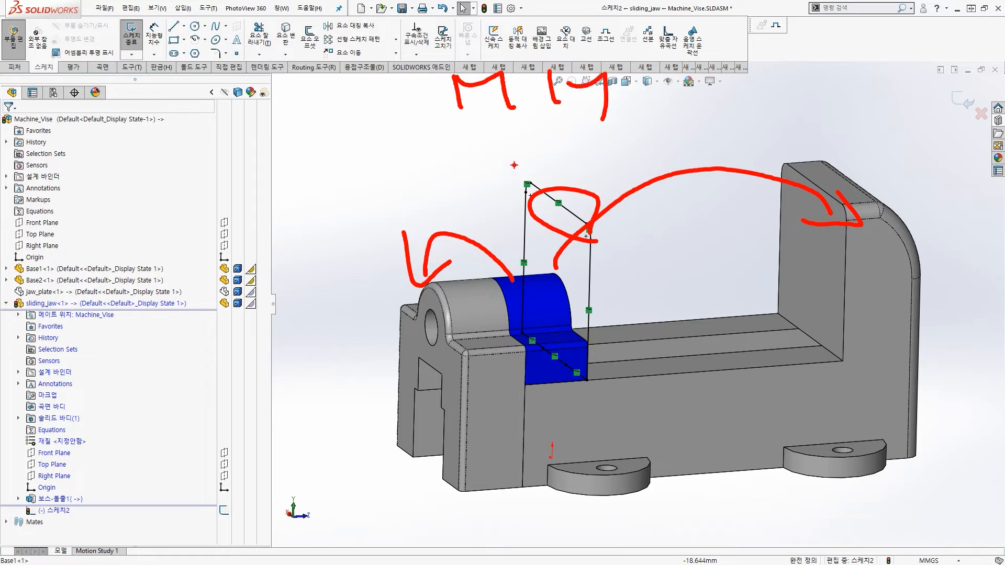
drag(555, 169, 555, 226)
drag(510, 195, 547, 226)
drag(513, 139, 467, 107)
drag(430, 158, 389, 231)
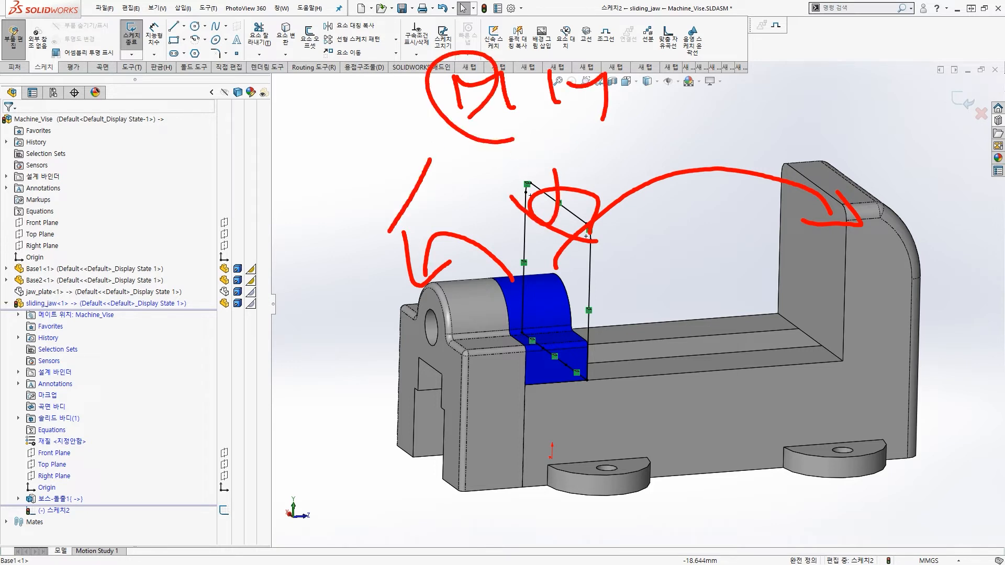
drag(574, 73, 838, 217)
key(Escape)
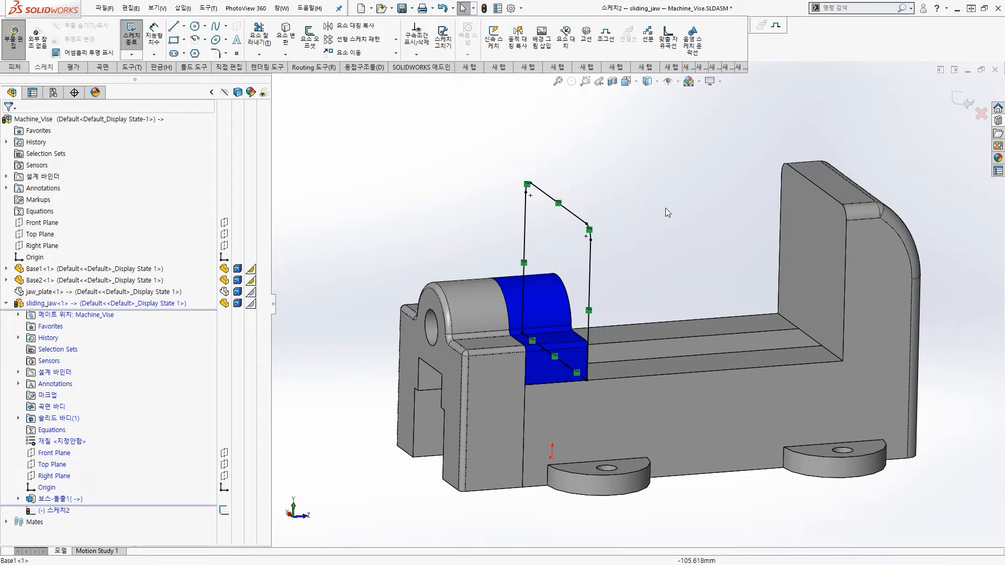
Extrude the converted jaw outline 10 mm toward the fixed jaw as a blind boss merged with the sliding_jaw body.
mouse_move(718, 156)
middle_down()
mouse_move(665, 237)
mouse_move(625, 245)
middle_up()
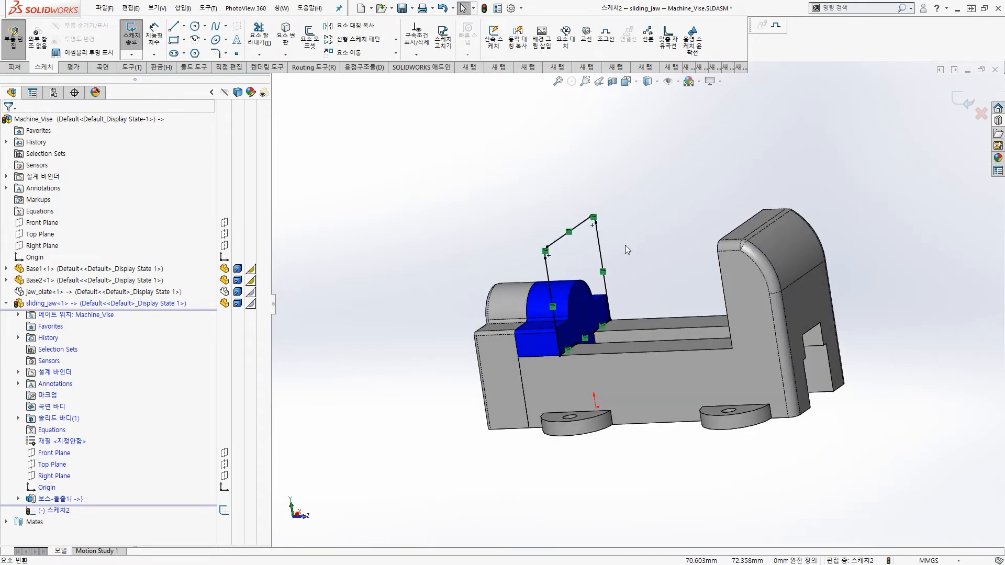
click(12, 68)
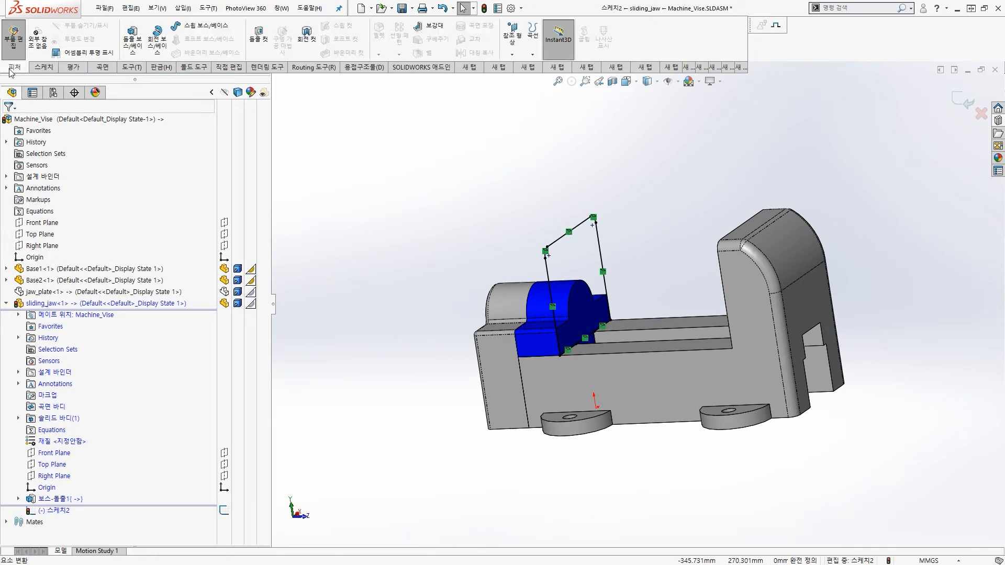
click(127, 49)
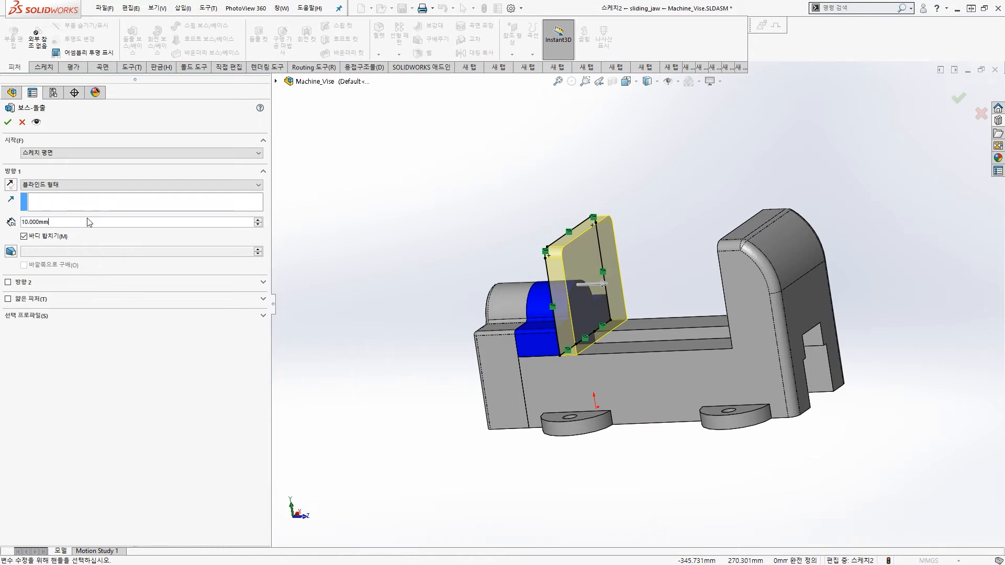
click(8, 122)
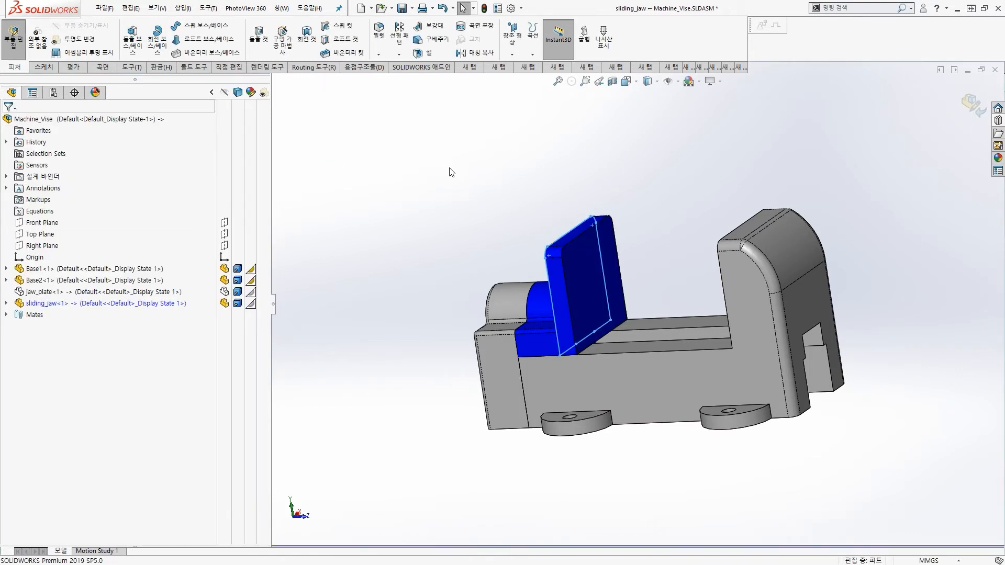
middle_drag(484, 259, 628, 292)
scroll(623, 292, down, 5)
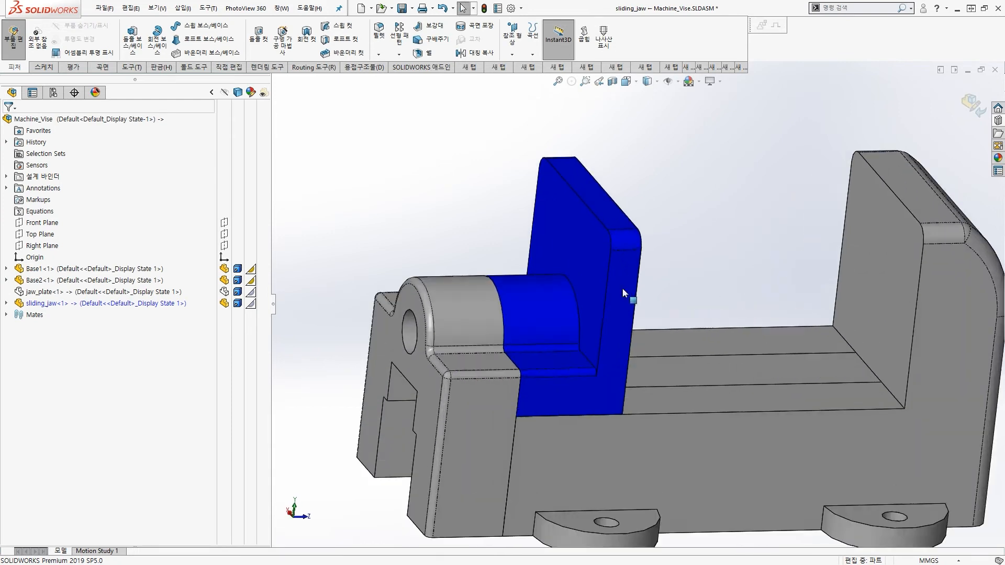
mouse_move(14, 295)
ctrl+mouse_down()
mouse_move(206, 311)
mouse_move(487, 222)
mouse_move(507, 230)
ctrl+mouse_up()
drag(492, 203, 523, 224)
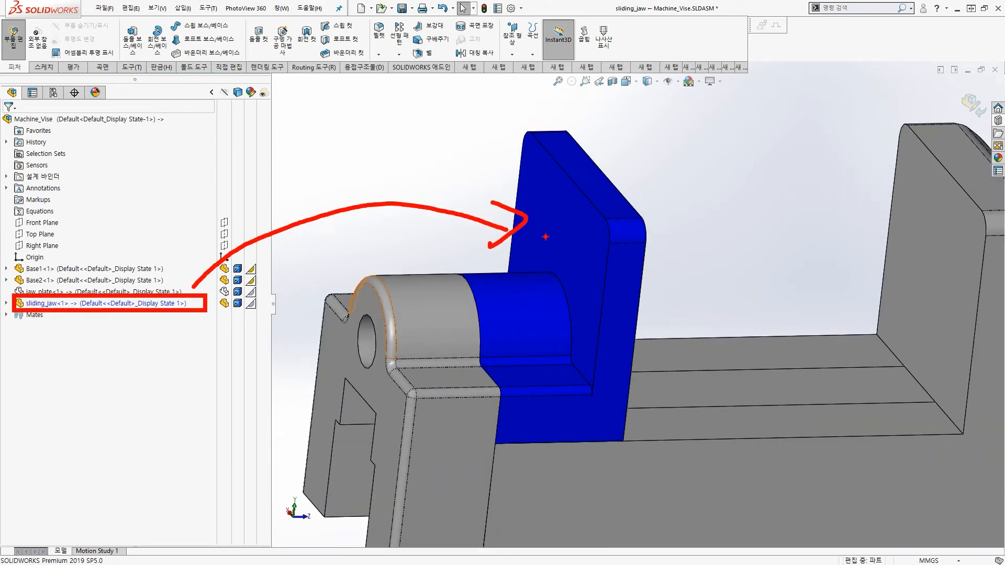
key(Escape)
Finish editing sliding_jaw in context and return to the Machine_Vise assembly.
scroll(576, 235, up, 3)
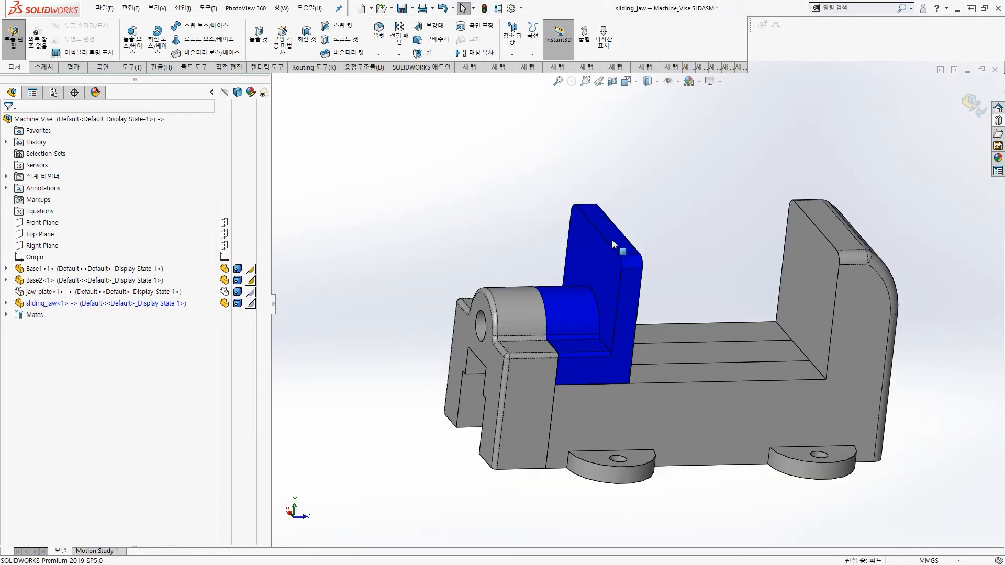
middle_drag(815, 169, 776, 174)
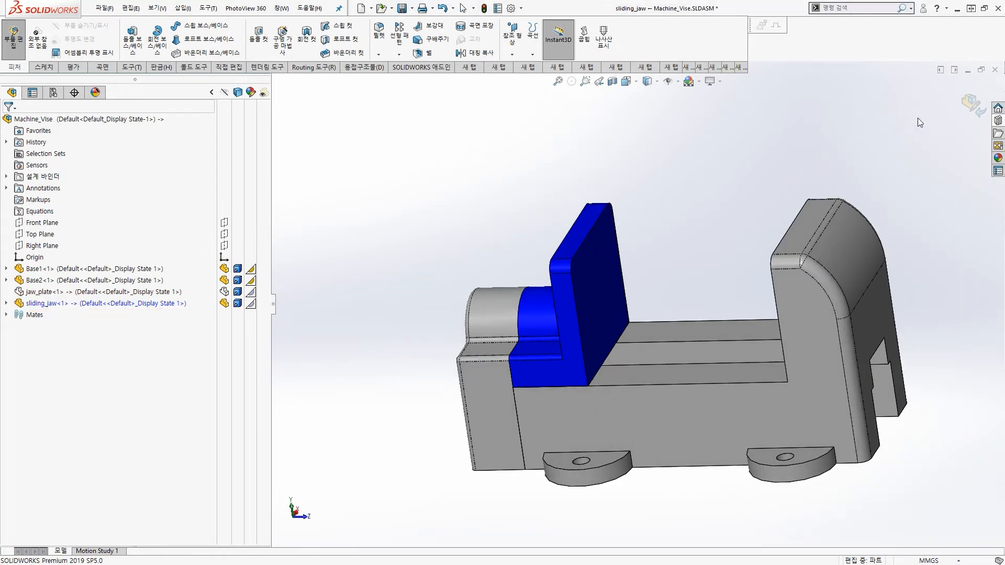
click(969, 104)
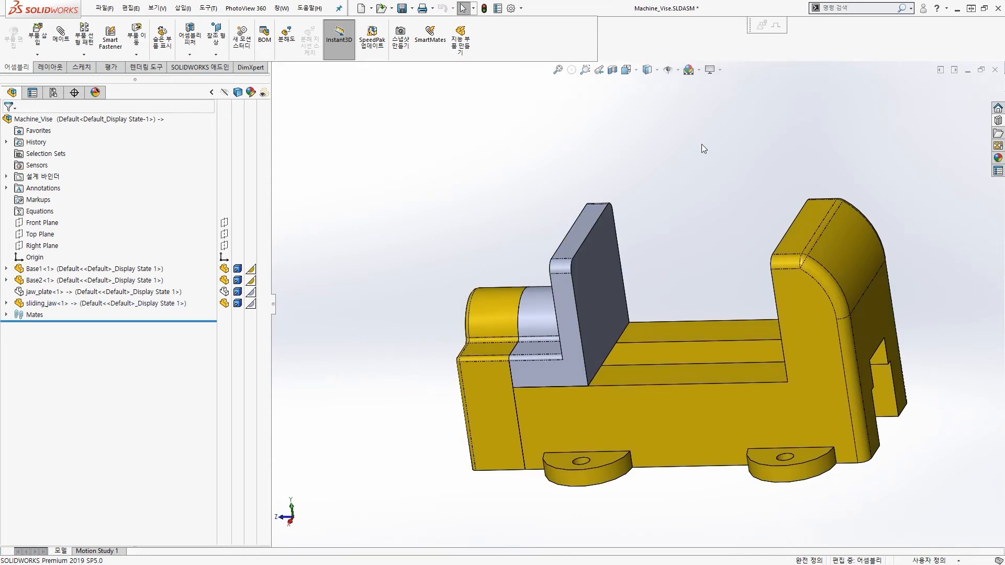
Edit sliding_jaw in context and start a sketch on its flat jaw face that faces the fixed jaw.
middle_drag(702, 145, 551, 170)
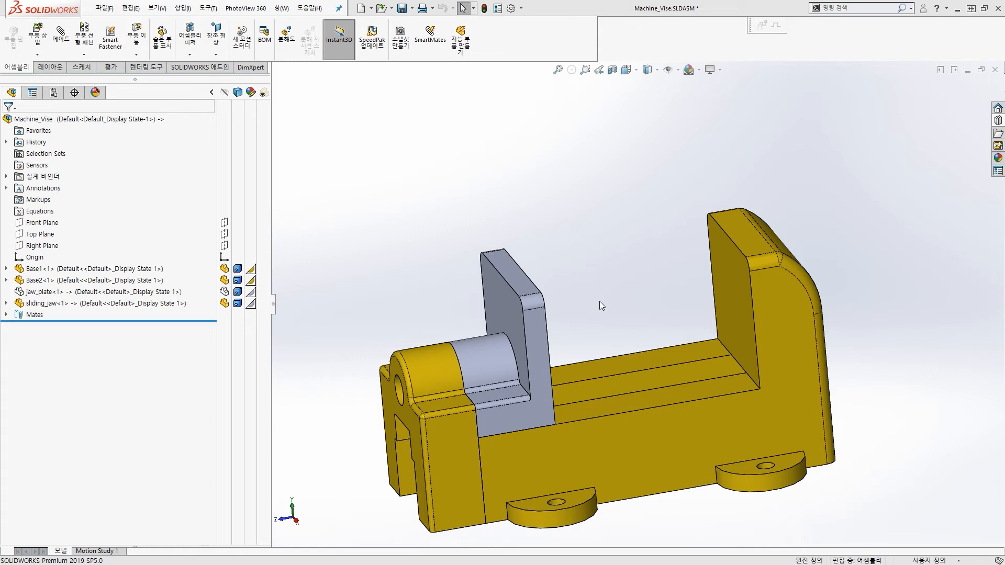
middle_drag(599, 301, 577, 319)
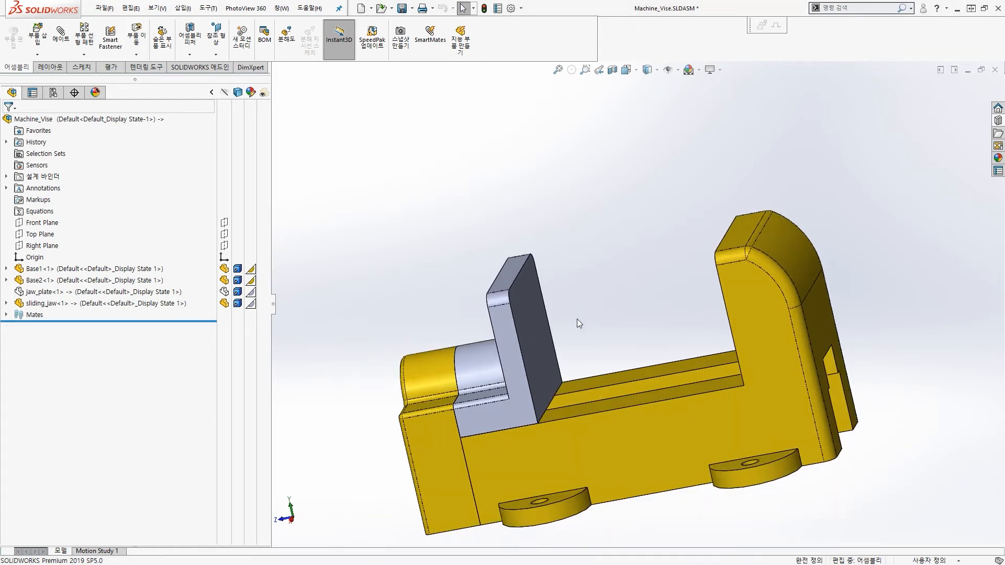
click(534, 294)
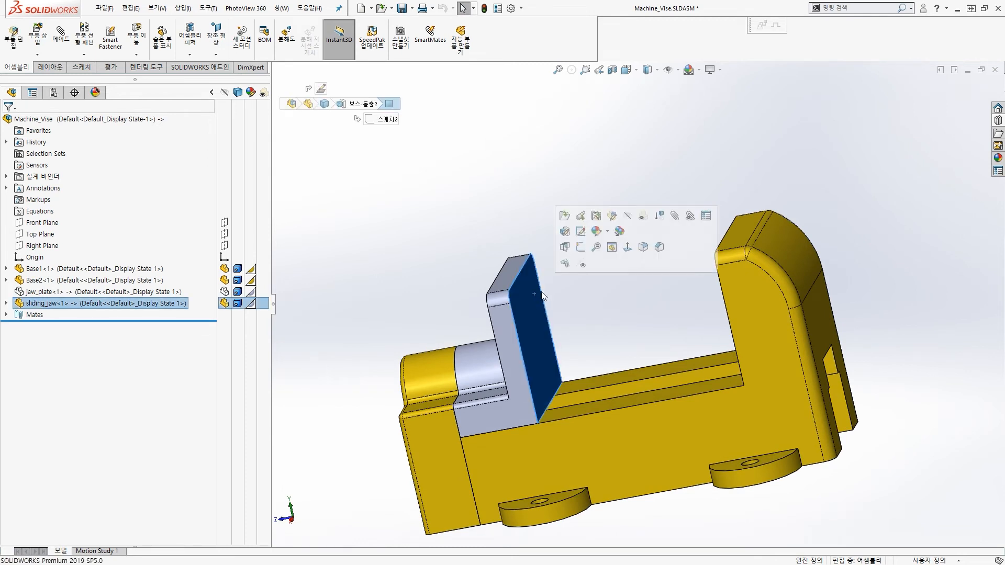
click(612, 216)
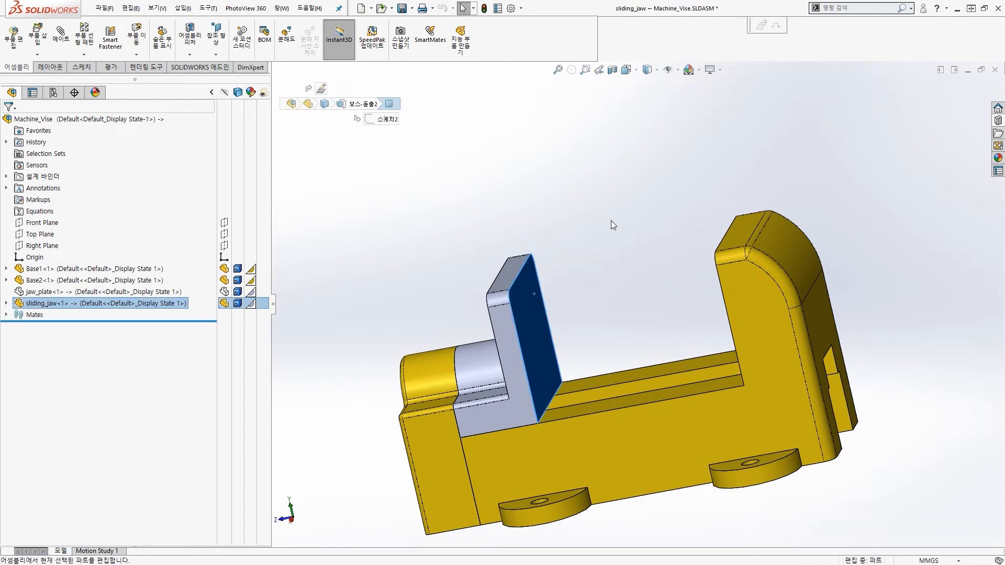
middle_drag(626, 310, 593, 320)
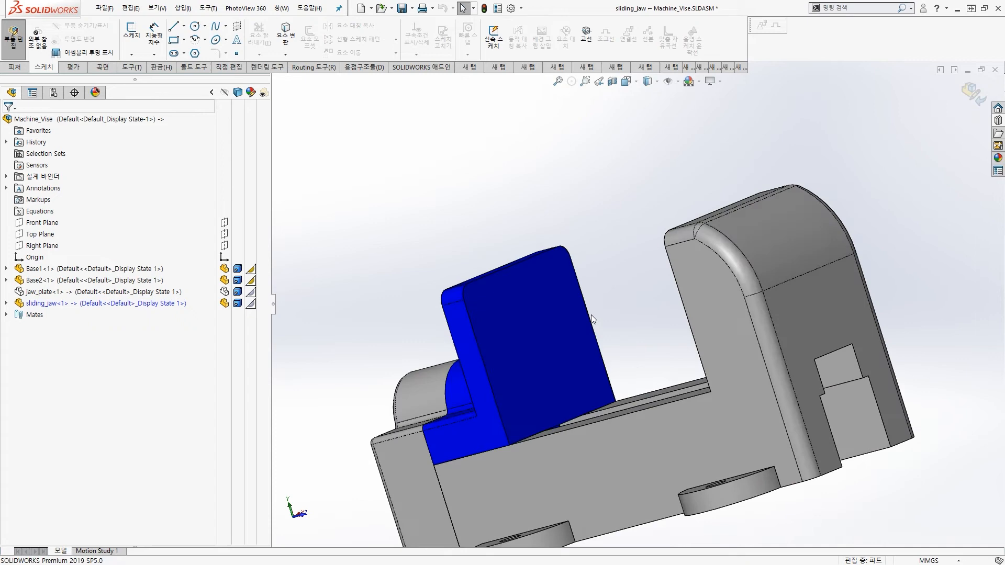
click(556, 309)
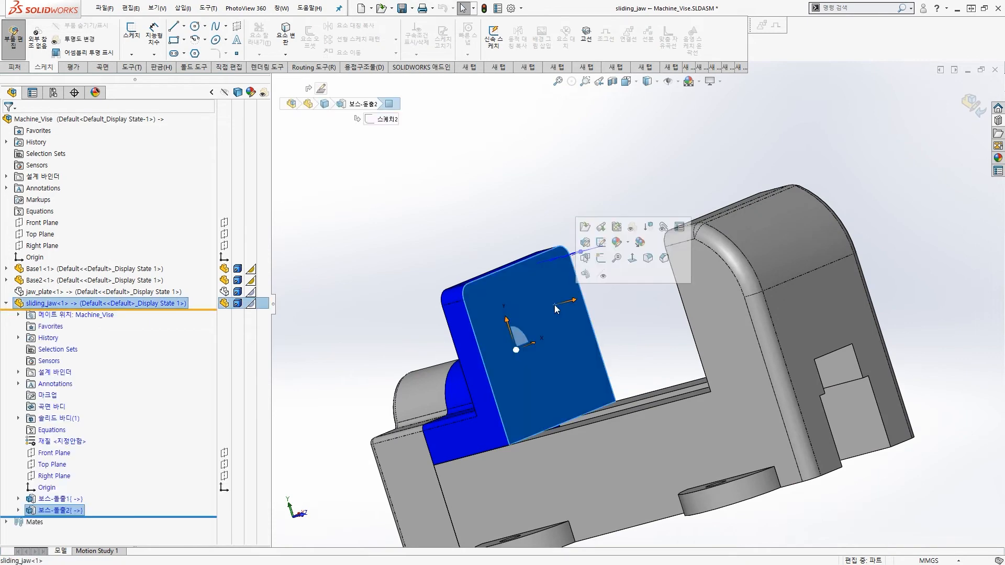
click(602, 260)
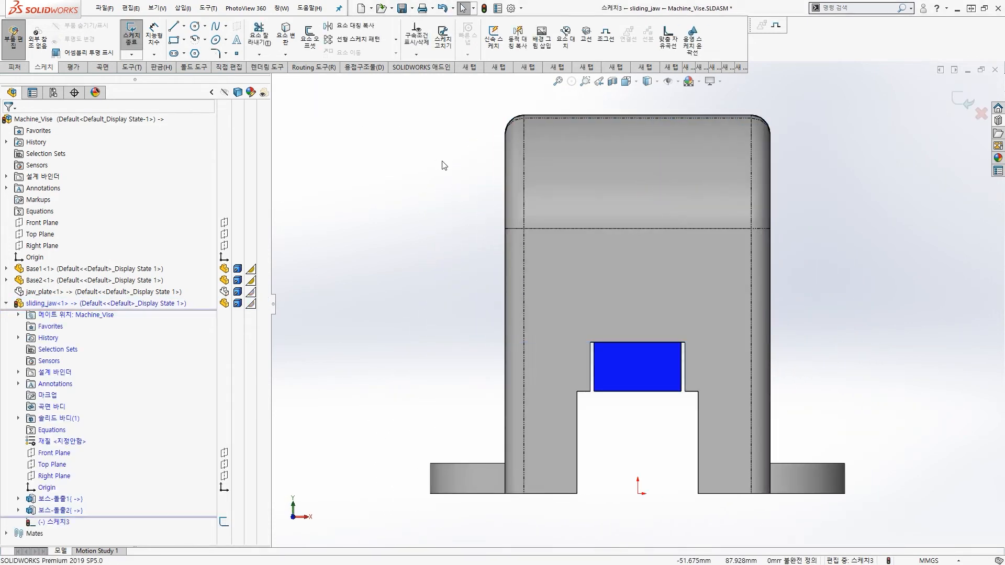
Offset the circular edge of the screw hole in the vise's end block outward by 2 mm into the sliding_jaw sketch.
mouse_move(456, 167)
middle_down()
mouse_move(572, 184)
mouse_move(626, 207)
middle_up()
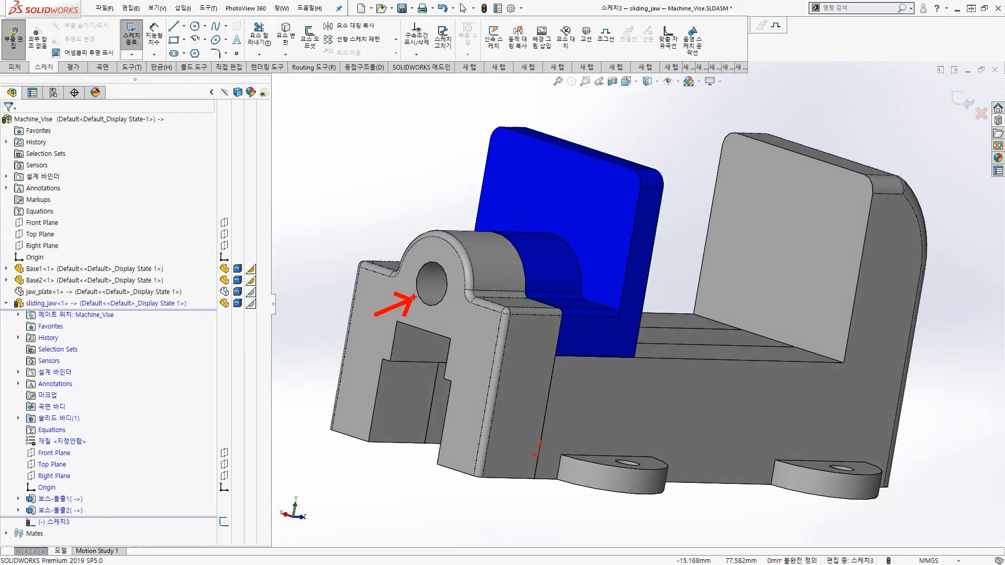
click(309, 45)
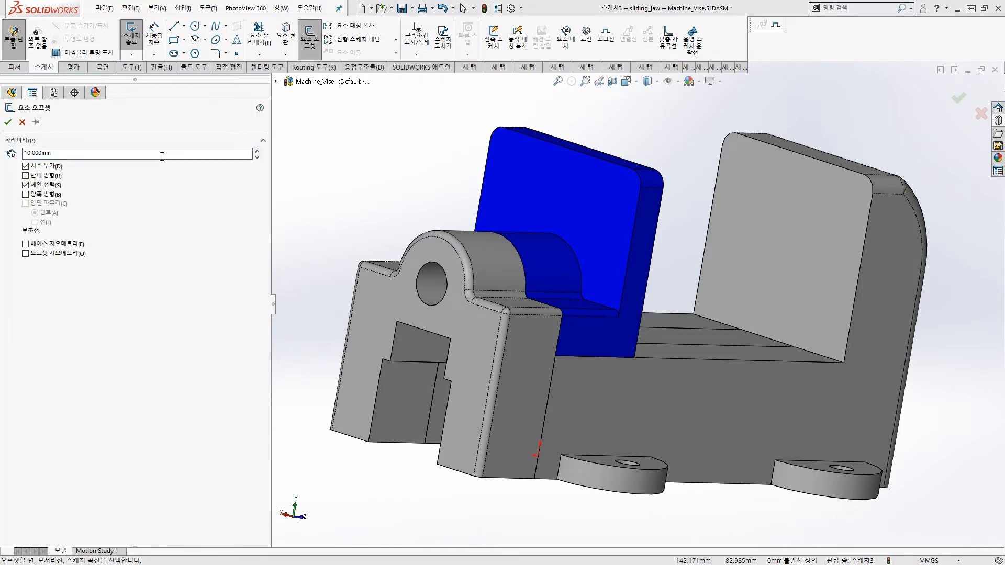
click(115, 154)
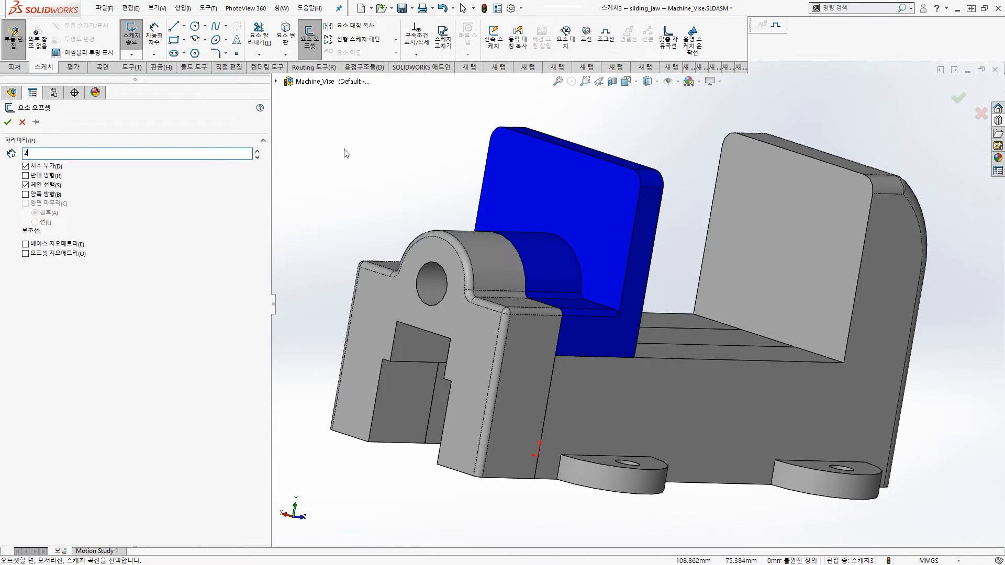
key(Return)
scroll(471, 297, down, 5)
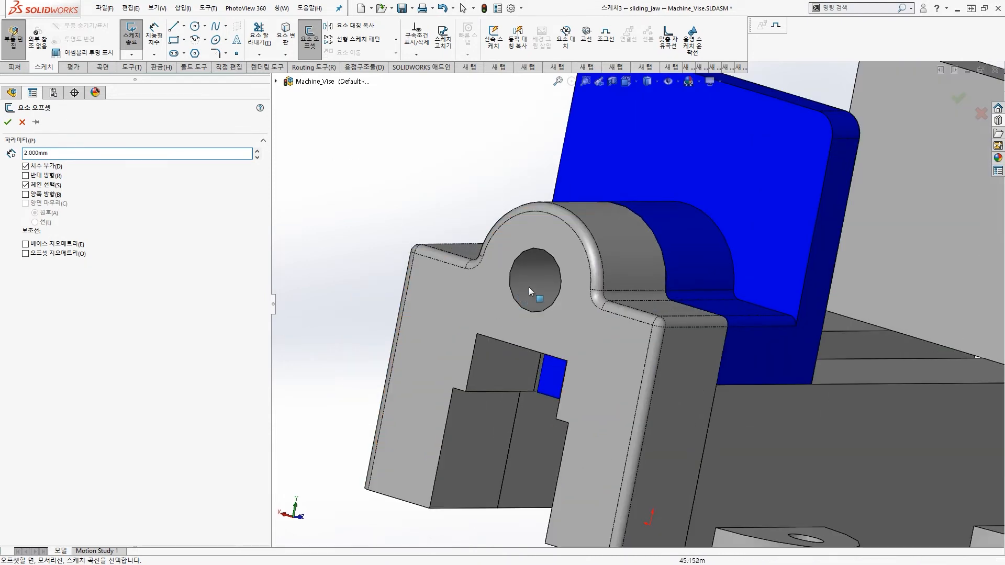
scroll(529, 287, down, 3)
scroll(572, 265, down, 3)
click(575, 249)
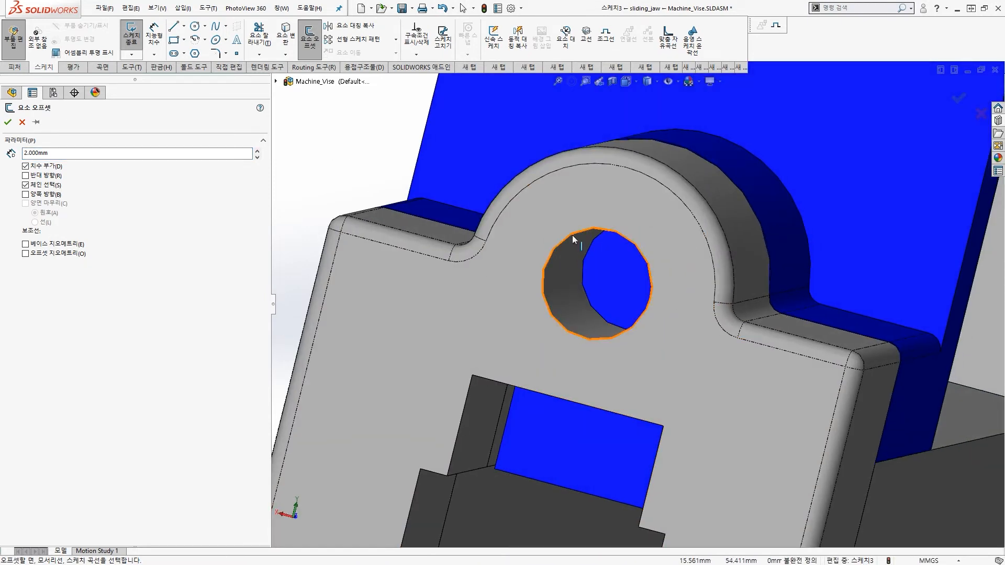
click(572, 234)
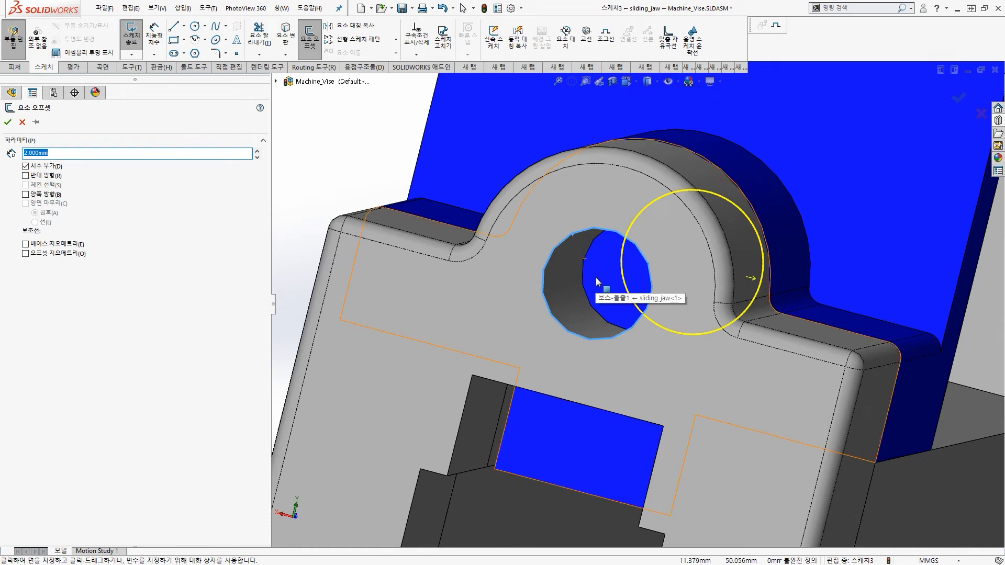
middle_drag(599, 279, 546, 291)
click(656, 280)
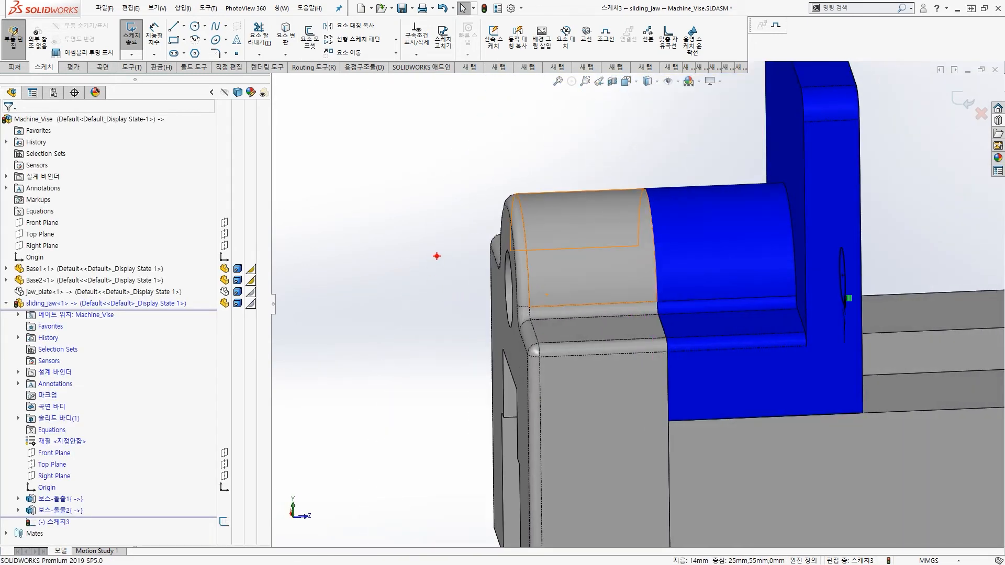
drag(444, 250, 819, 223)
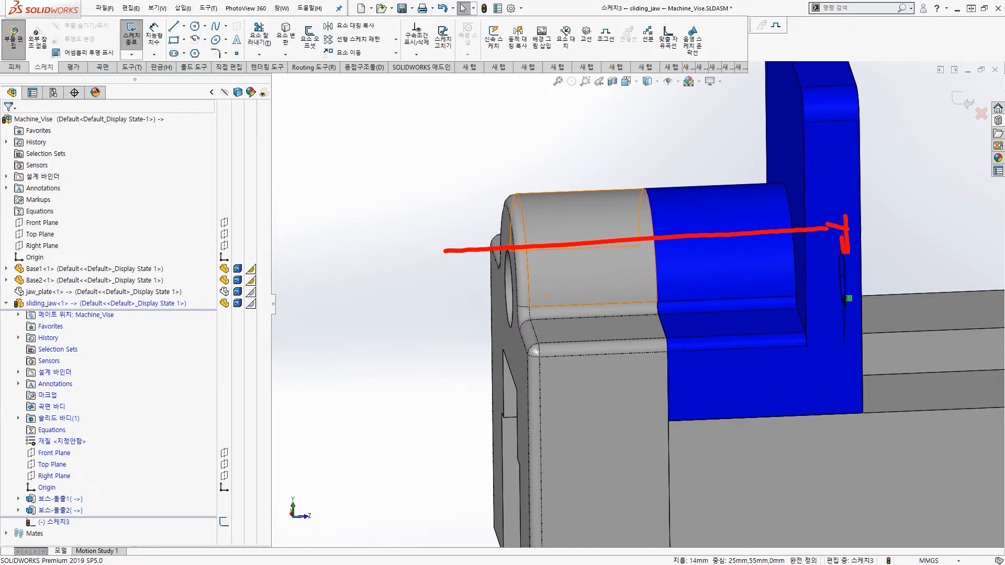
key(Escape)
Cut the offset circle through all of the sliding_jaw body with an Extruded Cut.
scroll(787, 286, up, 6)
mouse_move(786, 287)
middle_down()
mouse_move(711, 310)
mouse_move(804, 287)
mouse_move(702, 291)
middle_up()
scroll(711, 310, down, 2)
scroll(710, 306, down, 1)
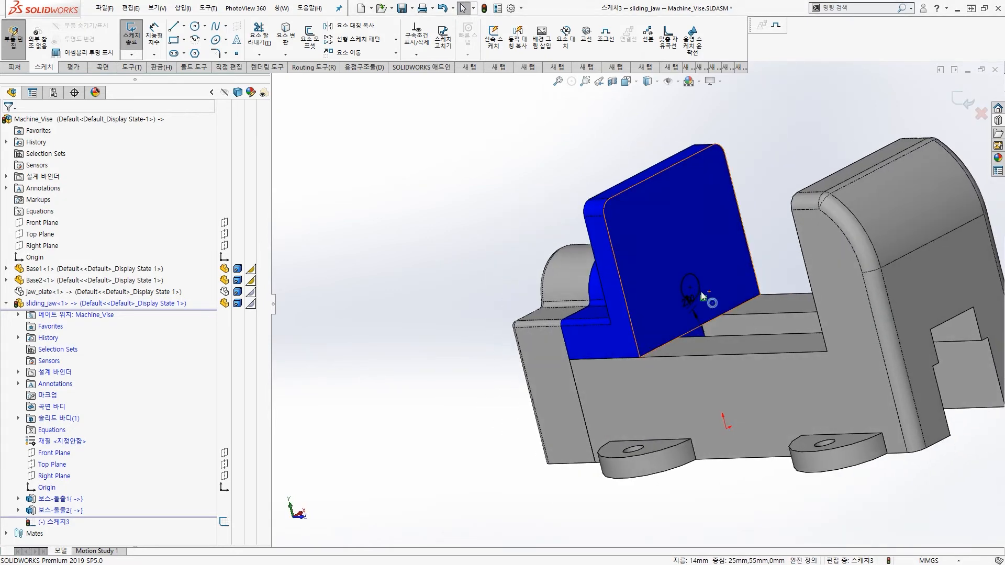
click(14, 67)
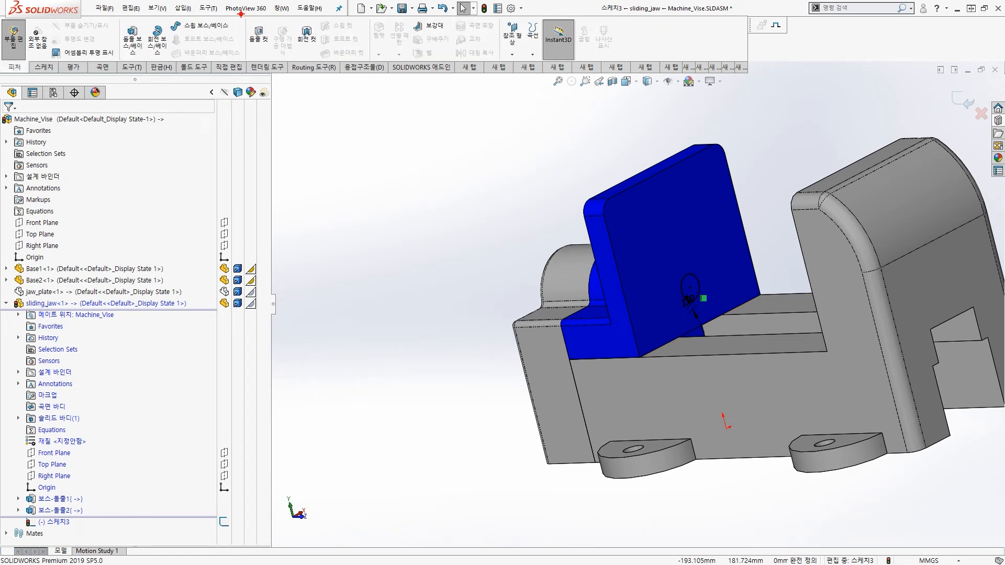
click(262, 44)
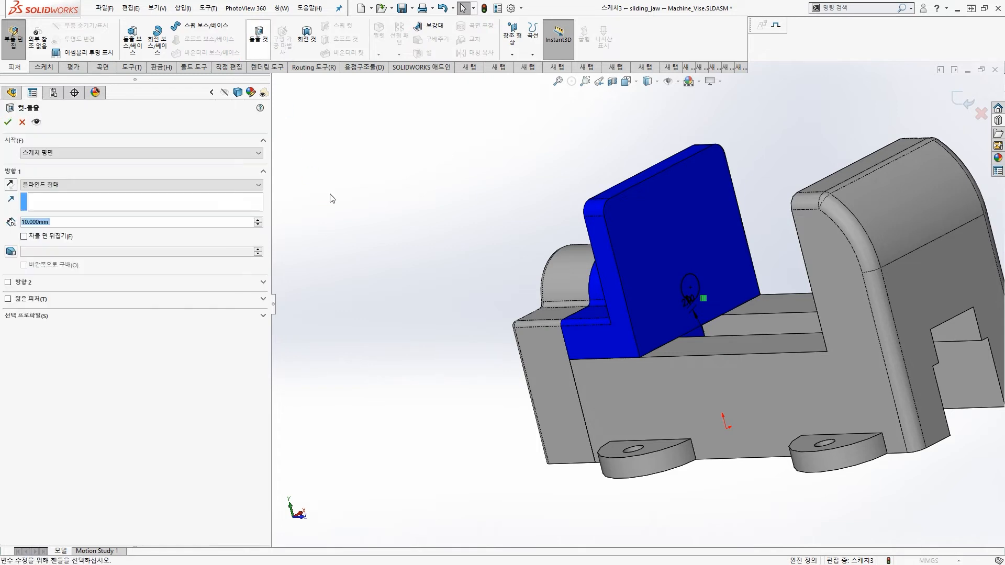
right_click(370, 175)
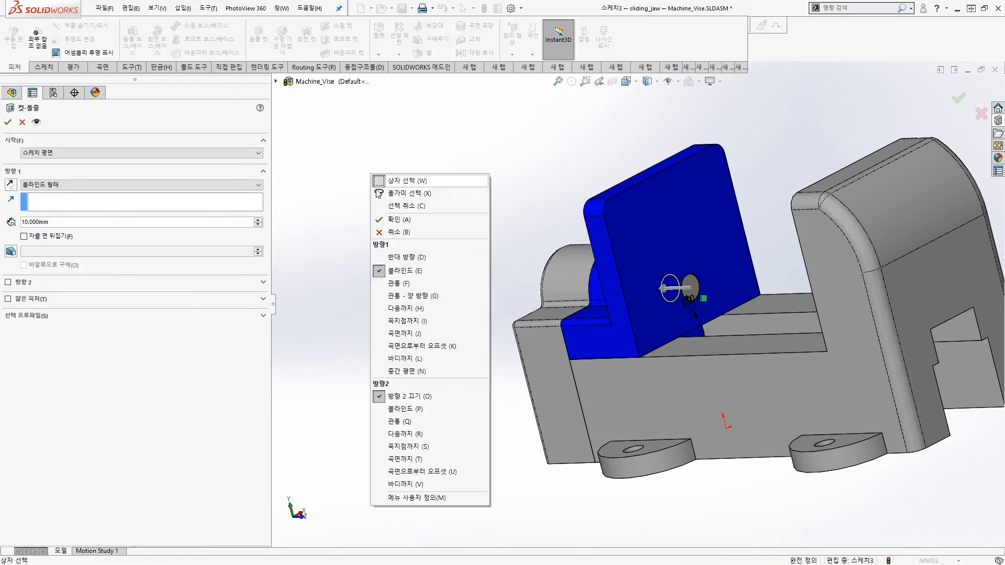
click(407, 283)
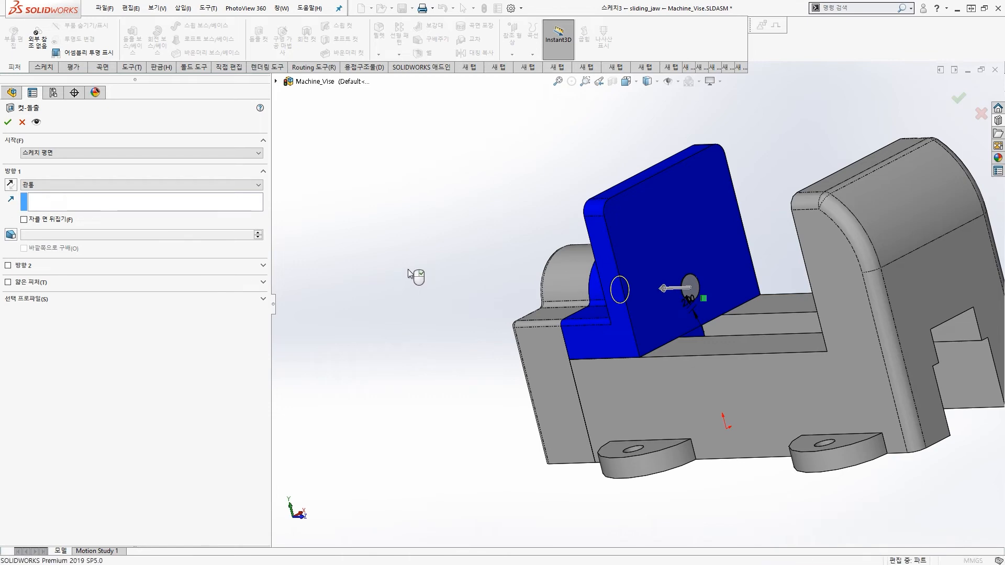
right_click(409, 271)
Leave in-context editing of the drilled sliding_jaw and return to the Machine_Vise assembly.
mouse_move(403, 263)
middle_down()
mouse_move(545, 253)
mouse_move(481, 243)
middle_up()
scroll(662, 255, up, 3)
middle_drag(664, 255, 757, 253)
scroll(757, 255, down, 1)
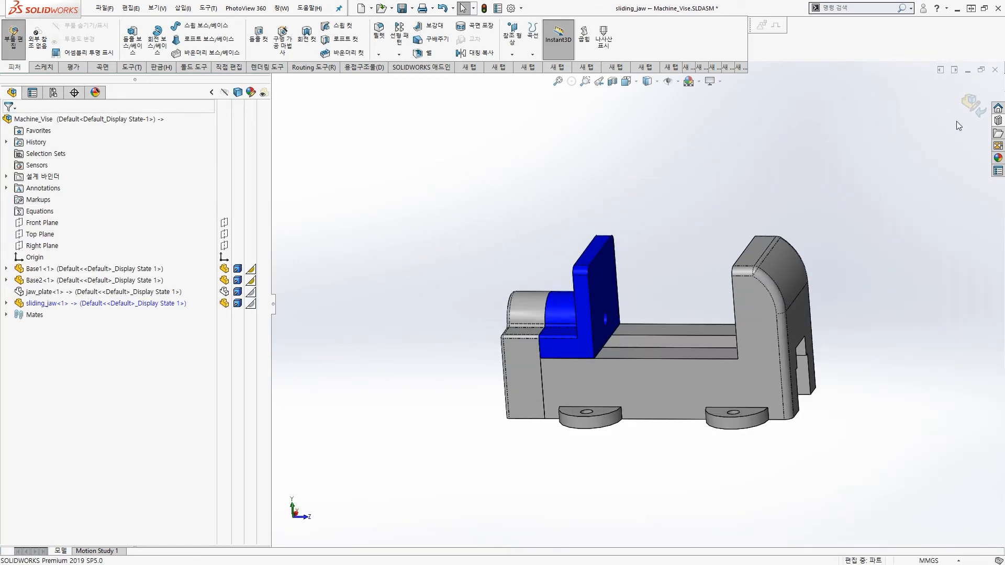
click(976, 109)
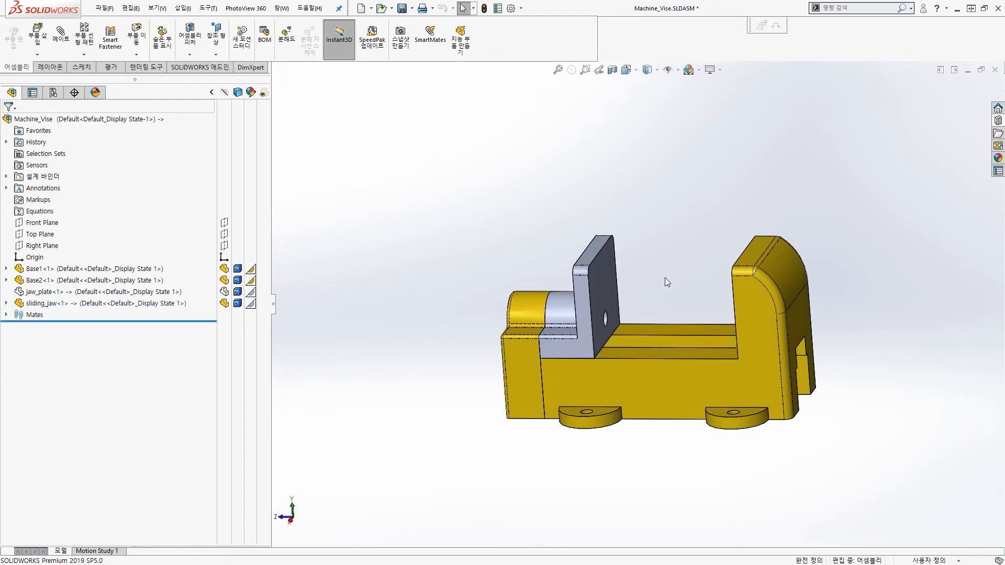
Show the hidden jaw_plate on the fixed jaw and place a second copy of it above the sliding jaw.
middle_drag(665, 277, 730, 283)
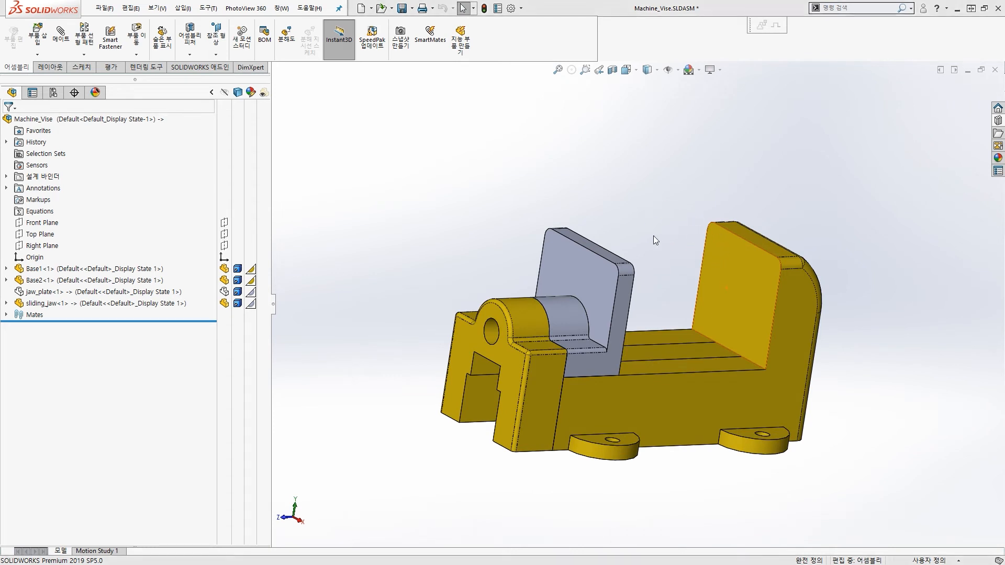
click(736, 269)
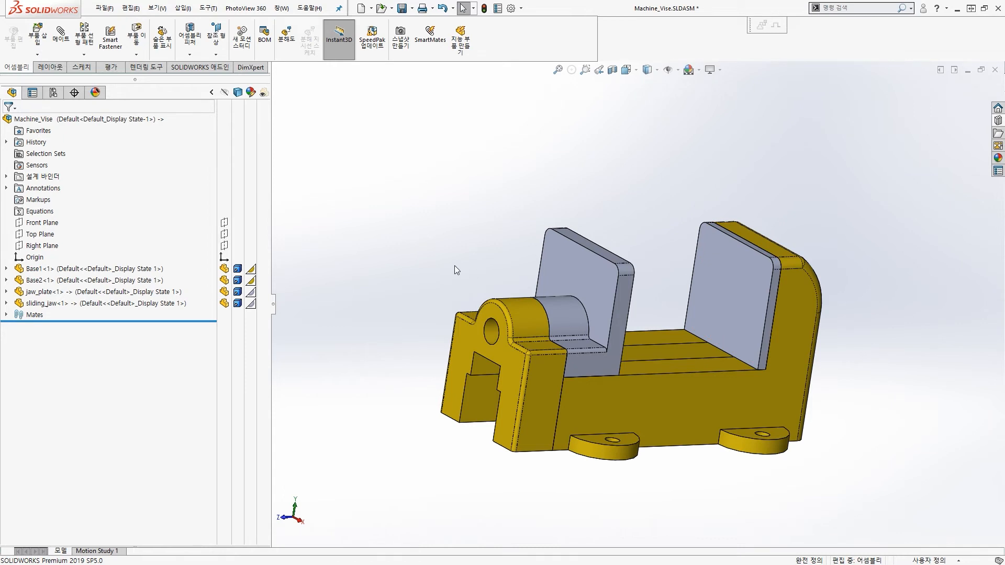
middle_drag(387, 284, 637, 285)
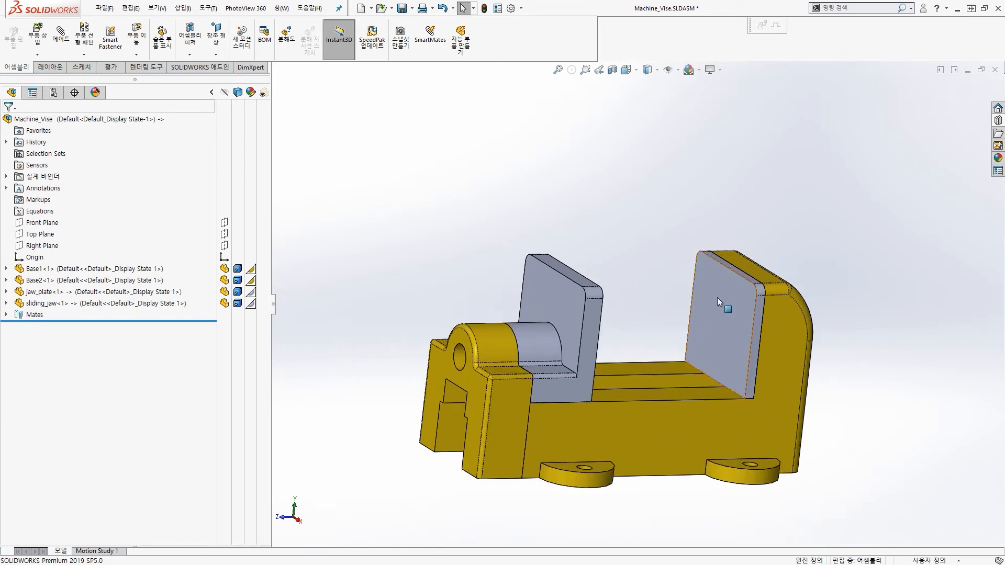
ctrl+drag(728, 302, 600, 168)
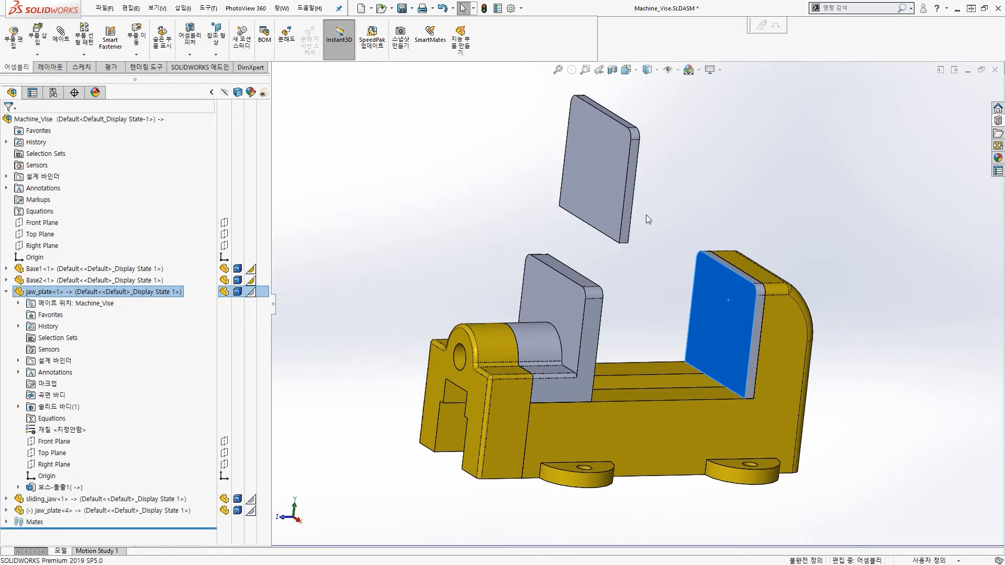
click(6, 292)
click(81, 293)
key(ctrl+2)
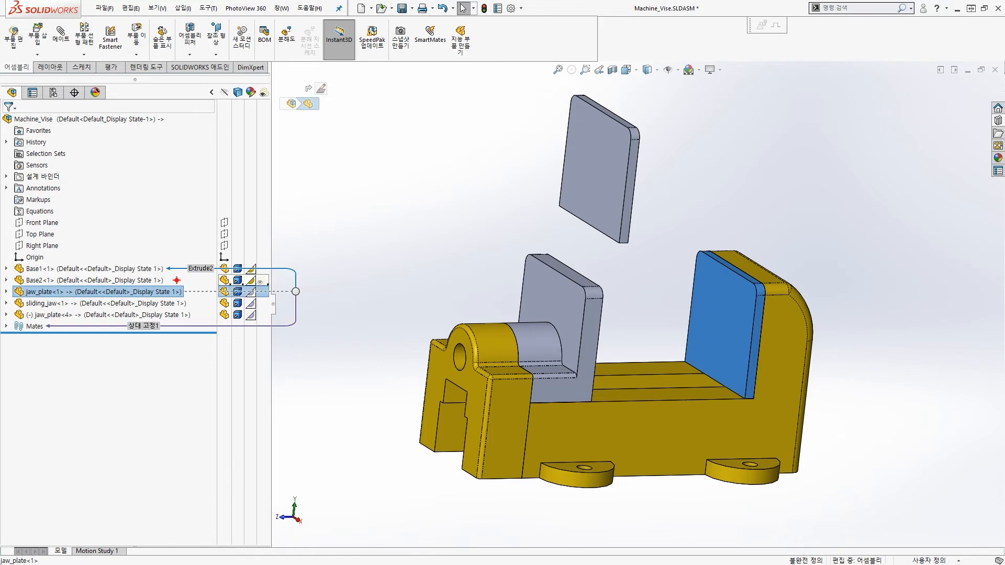
mouse_move(77, 301)
mouse_down()
mouse_move(54, 286)
mouse_move(51, 293)
mouse_up()
mouse_move(128, 250)
mouse_down()
mouse_move(178, 235)
mouse_move(734, 264)
mouse_move(724, 281)
mouse_up()
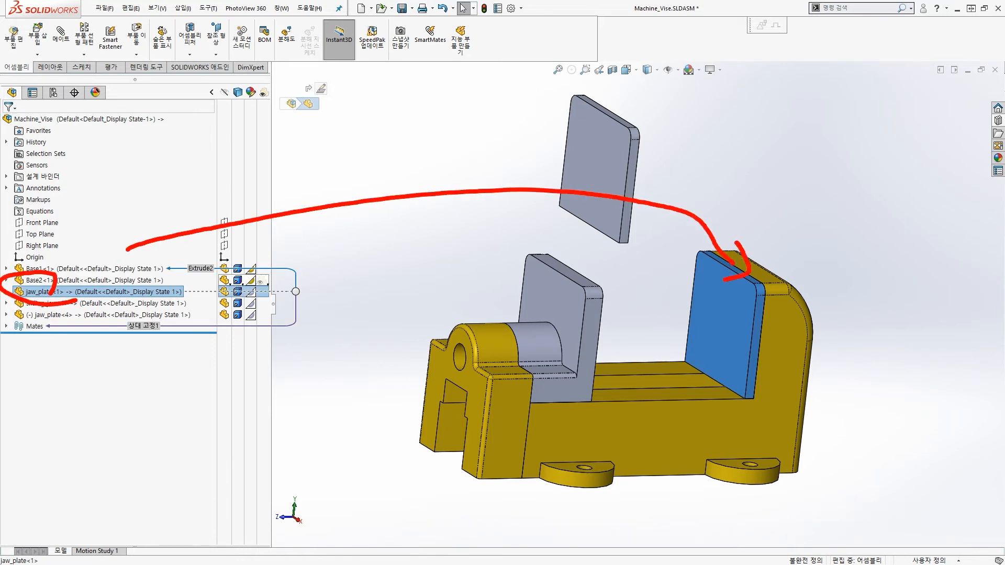
key(Escape)
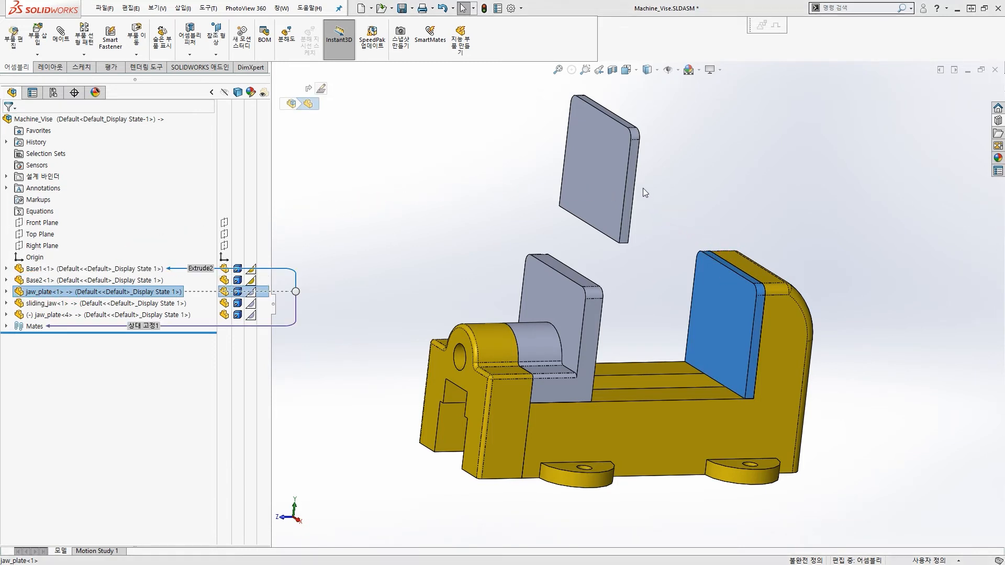
Move and rotate the unconstrained jaw_plate copy above the vise.
click(643, 187)
mouse_move(601, 168)
mouse_down()
mouse_move(753, 189)
mouse_move(715, 163)
mouse_move(633, 179)
mouse_up()
right_drag(633, 179, 580, 168)
click(580, 168)
middle_drag(580, 167, 602, 210)
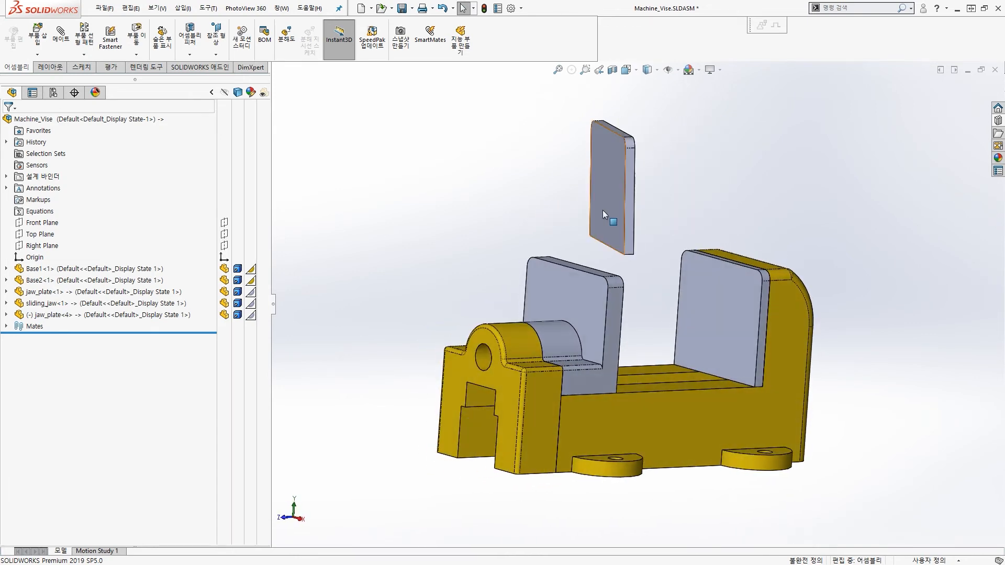
Mate the jaw_plate copy's back face to the sliding_jaw's flat face with the hole using a Profile Center mate.
click(613, 178)
middle_drag(635, 280, 547, 300)
ctrl+click(545, 298)
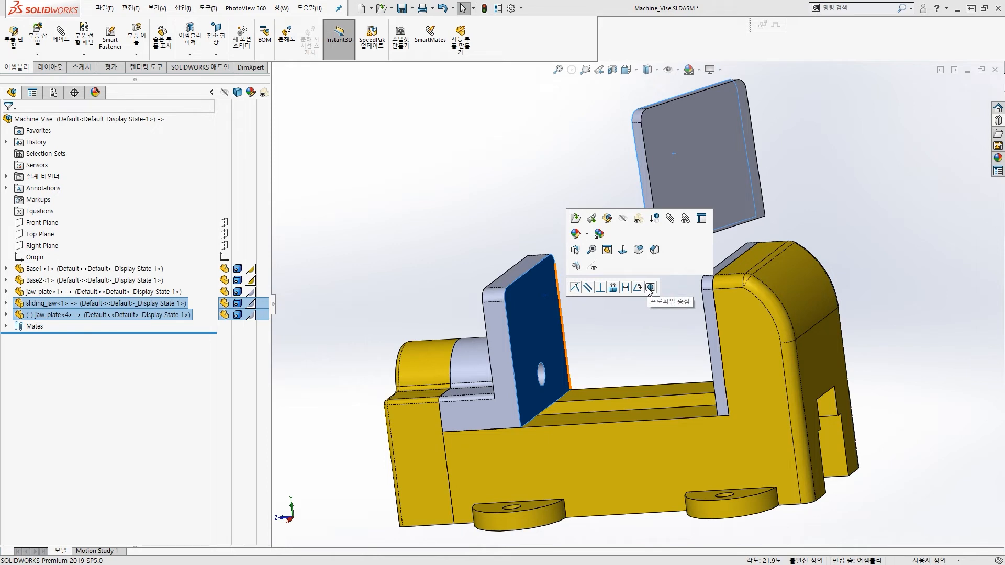
click(650, 288)
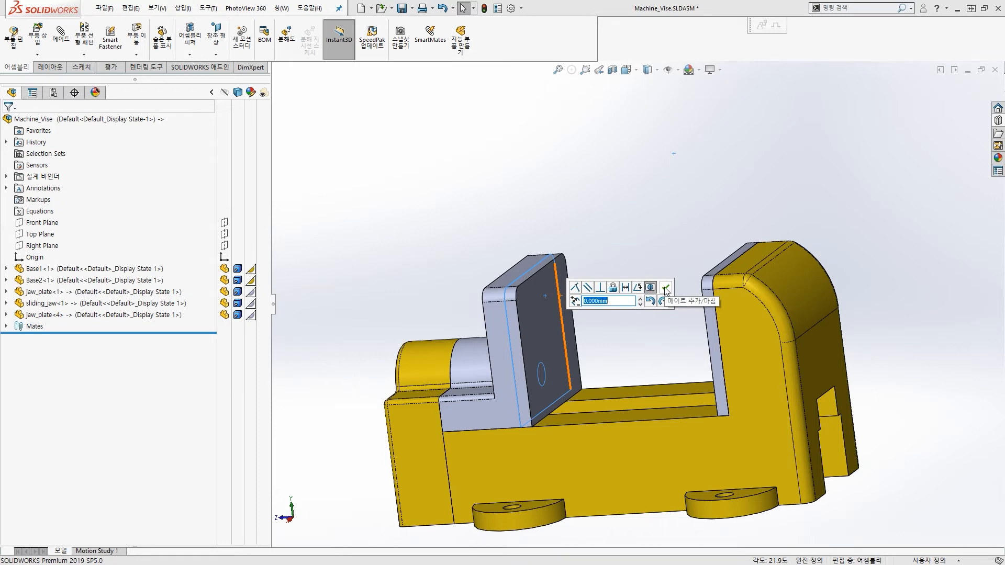
click(665, 288)
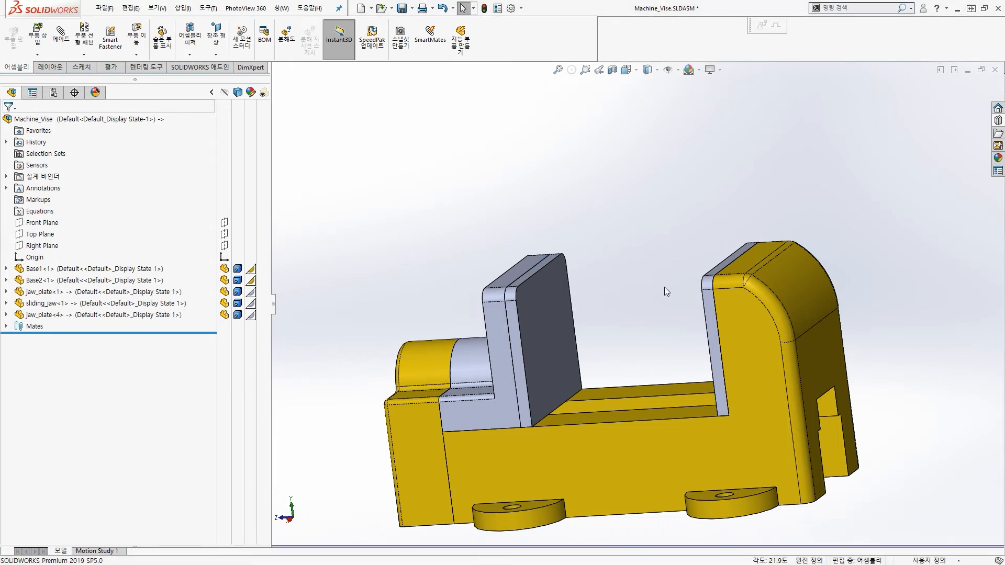
drag(497, 275, 508, 361)
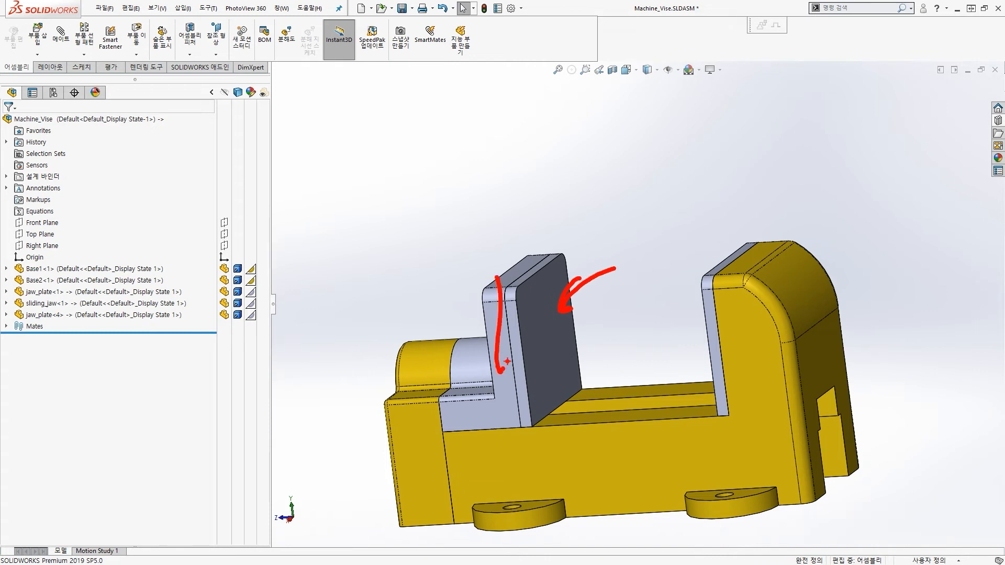
key(Escape)
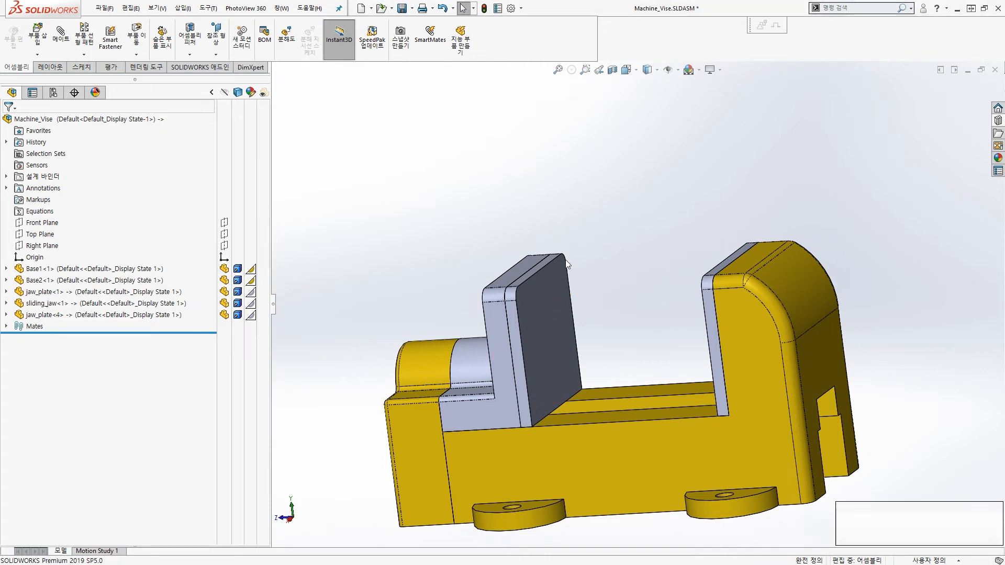
Set the overall height dimension of Base1's fixed jaw to 60 mm and rebuild the assembly.
scroll(565, 262, up, 2)
scroll(571, 322, down, 2)
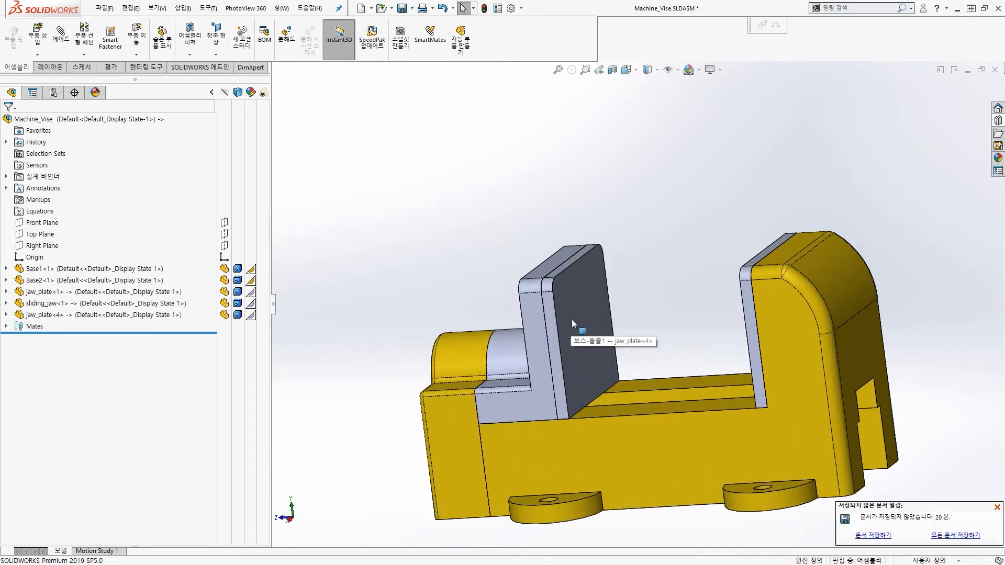
middle_drag(572, 320, 580, 298)
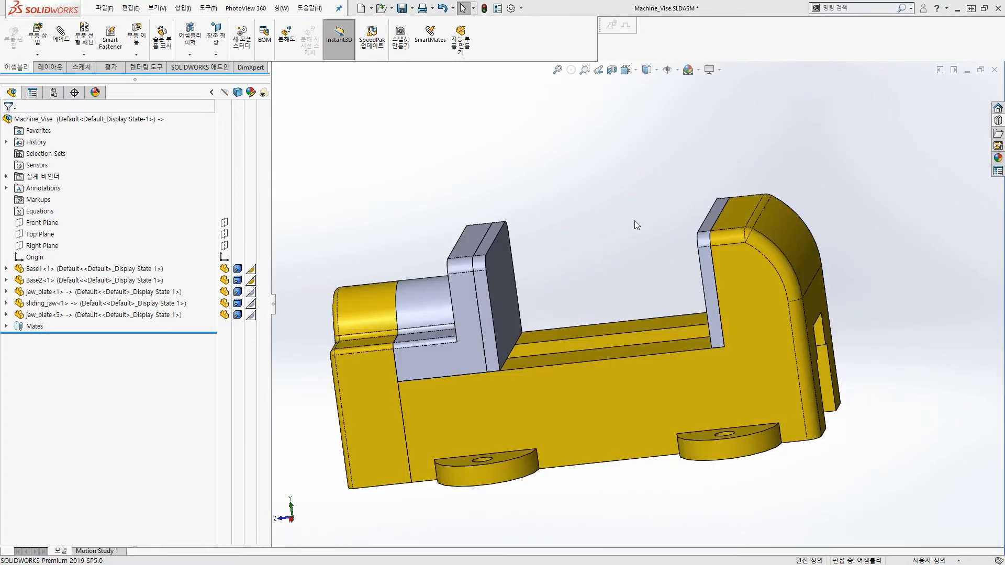
mouse_move(635, 221)
middle_down()
mouse_move(618, 218)
mouse_move(630, 211)
middle_up()
scroll(630, 212, up, 2)
scroll(590, 296, down, 1)
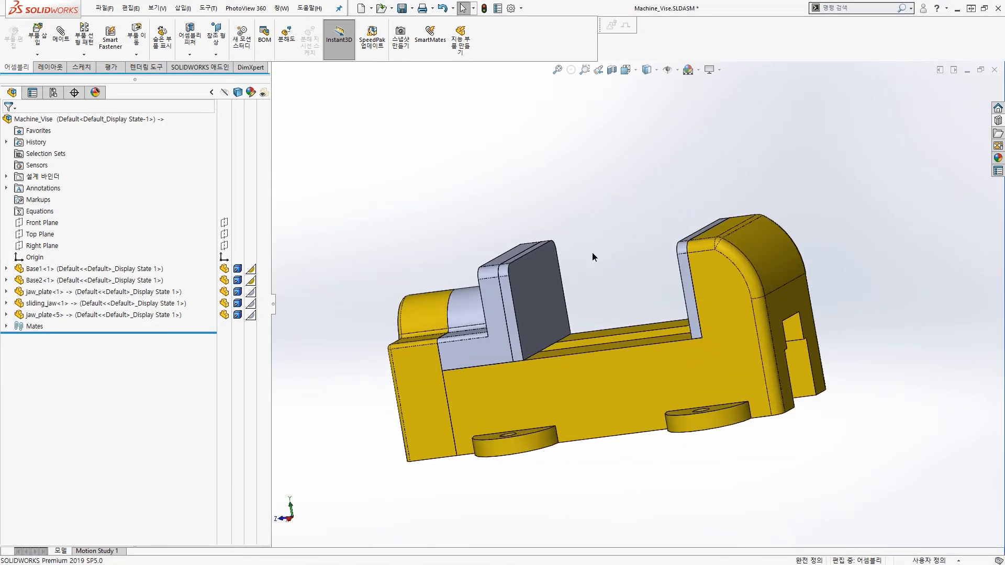
middle_drag(592, 252, 588, 265)
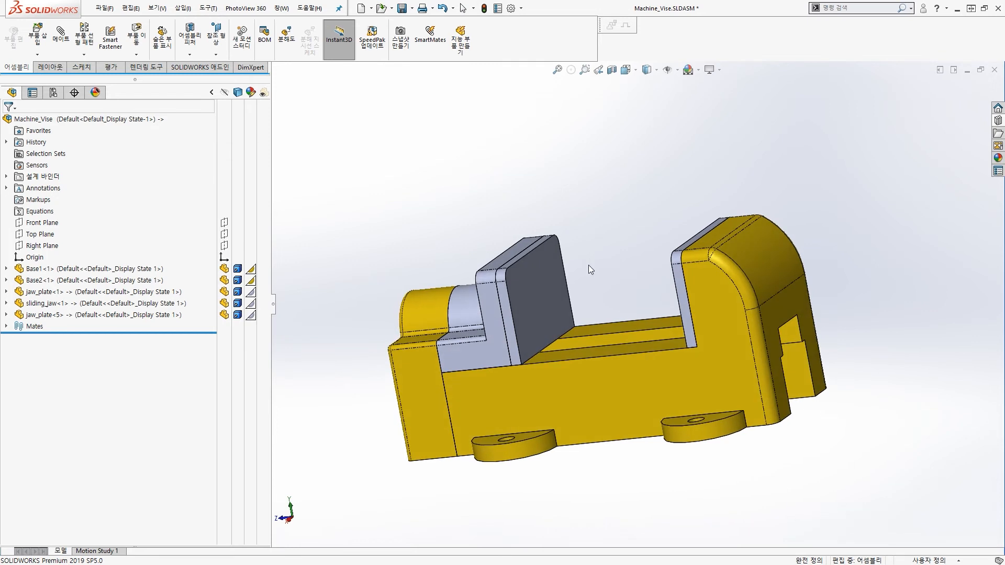
click(774, 257)
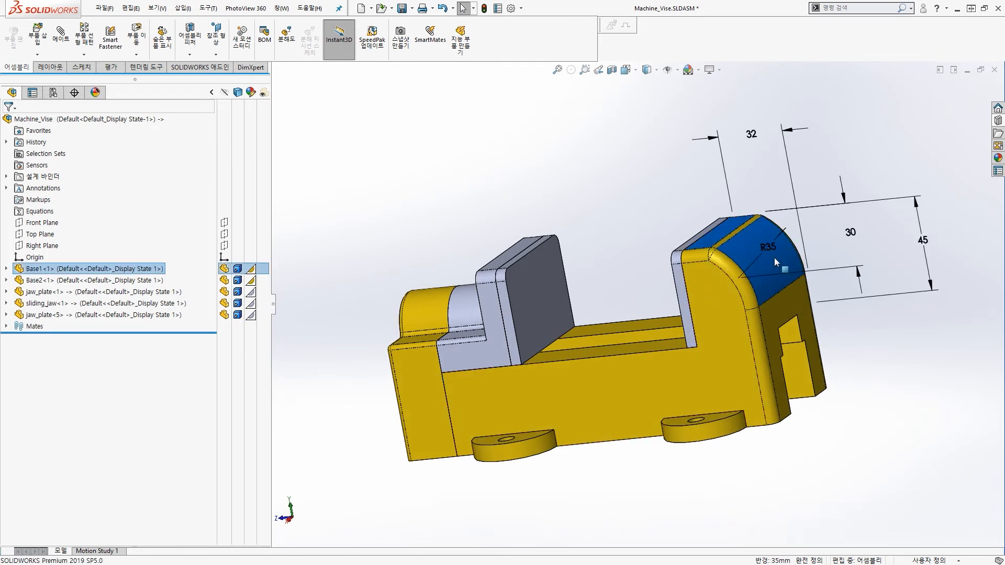
click(924, 242)
double_click(924, 240)
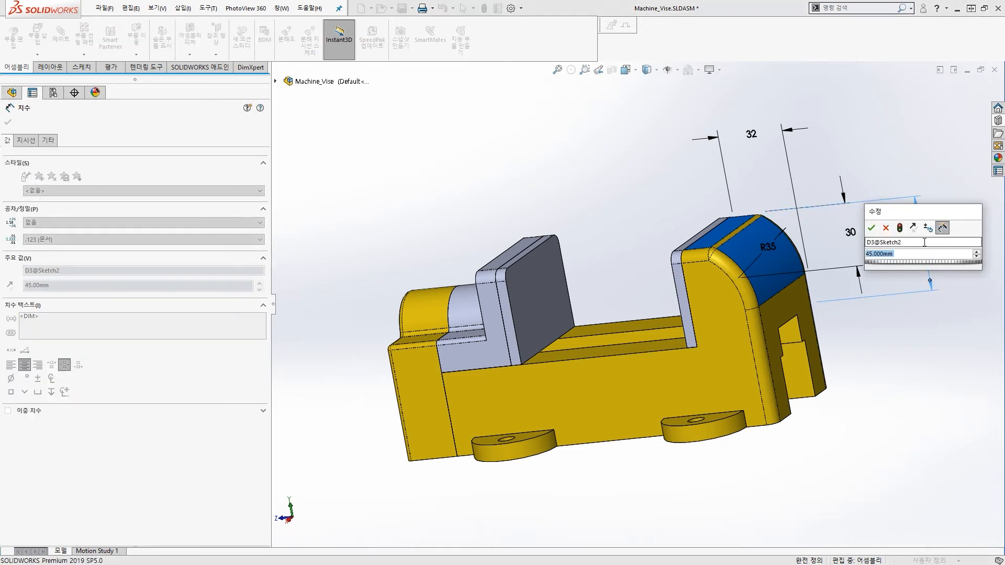
text(60)
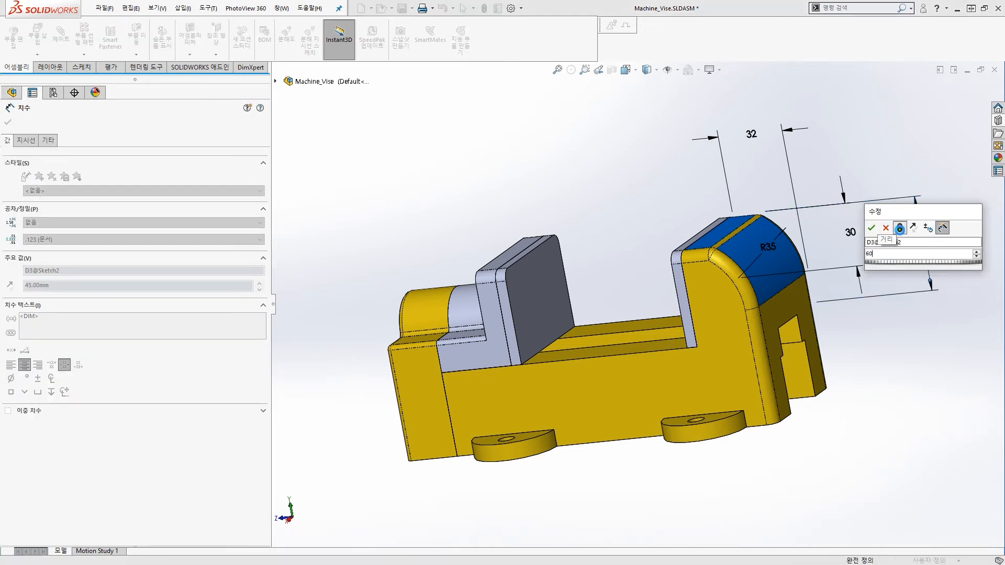
click(899, 228)
click(873, 229)
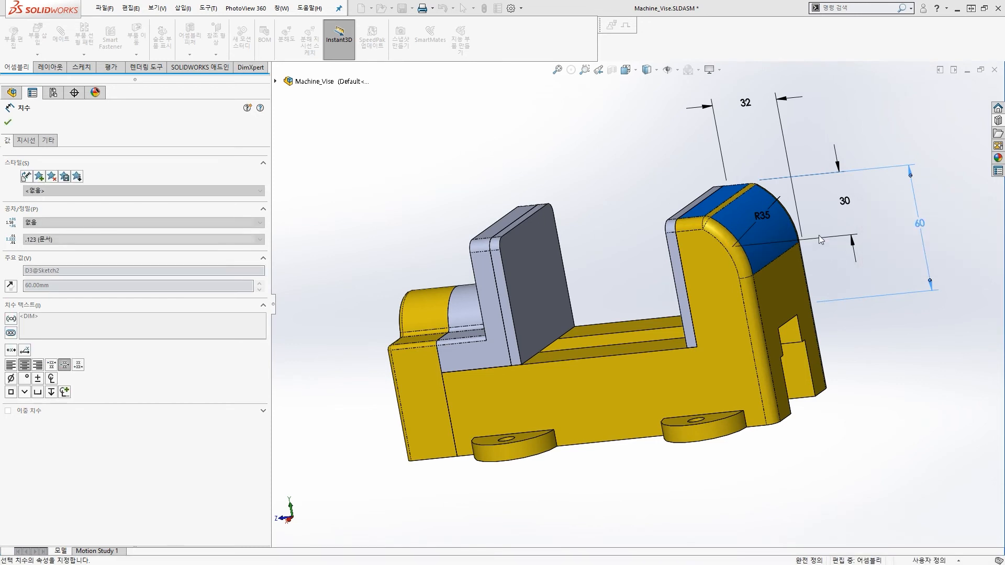
drag(714, 190, 851, 178)
drag(753, 331, 852, 321)
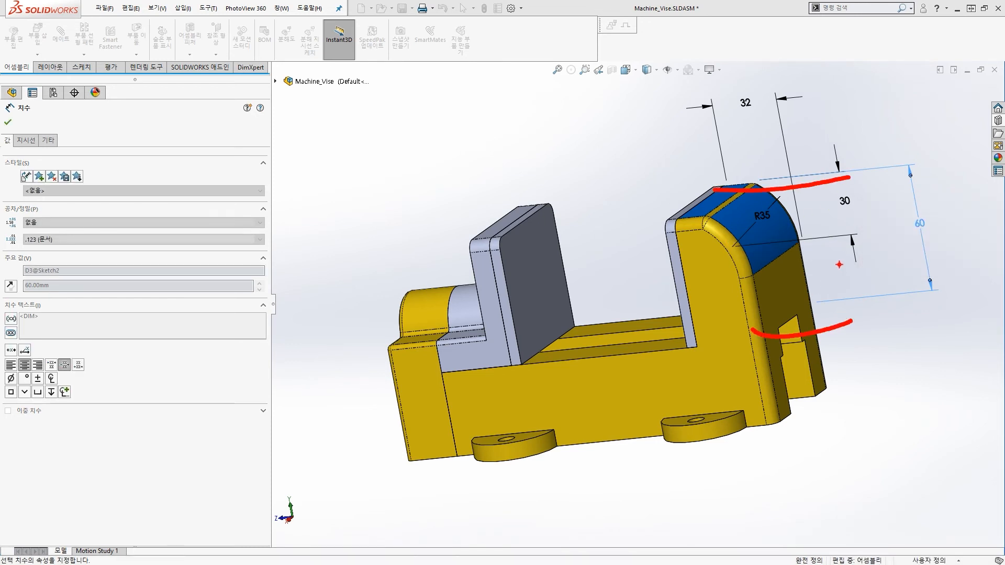
key(Escape)
key(Escape)
key(Escape)
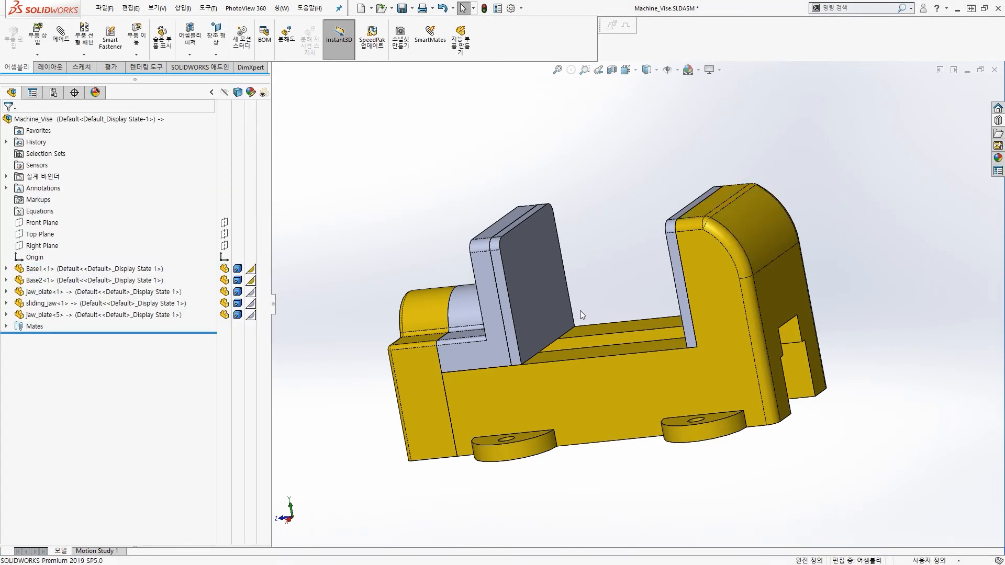
Set the width of Base1's main body extrusion to 80 mm and rebuild the assembly.
middle_drag(580, 310, 628, 341)
click(614, 392)
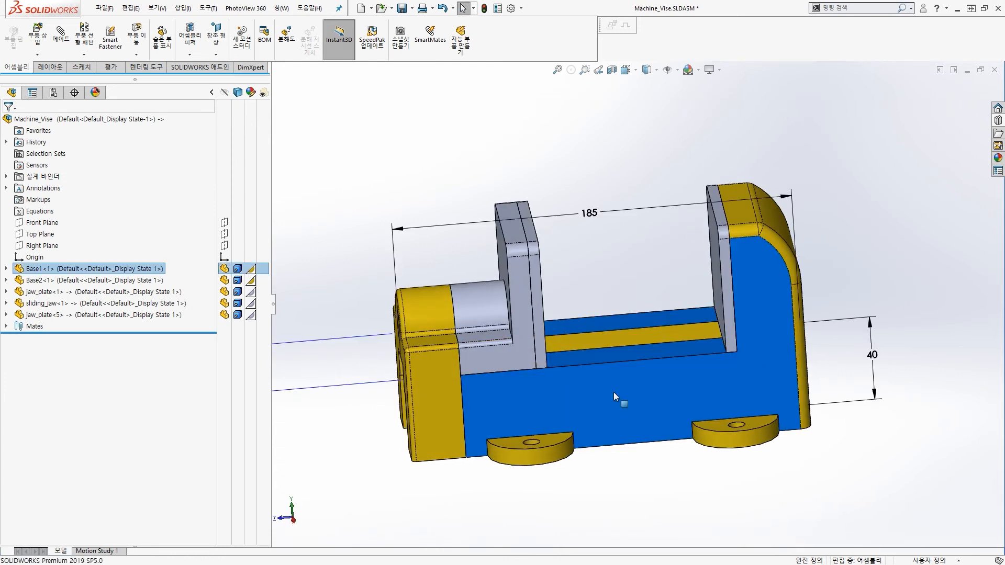
middle_drag(614, 392, 460, 400)
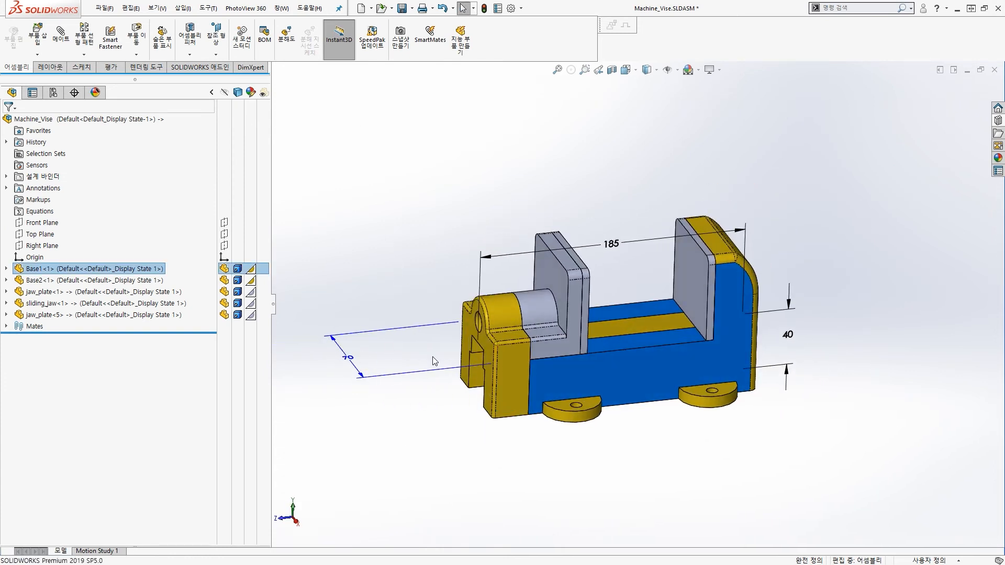
double_click(350, 361)
text(80)
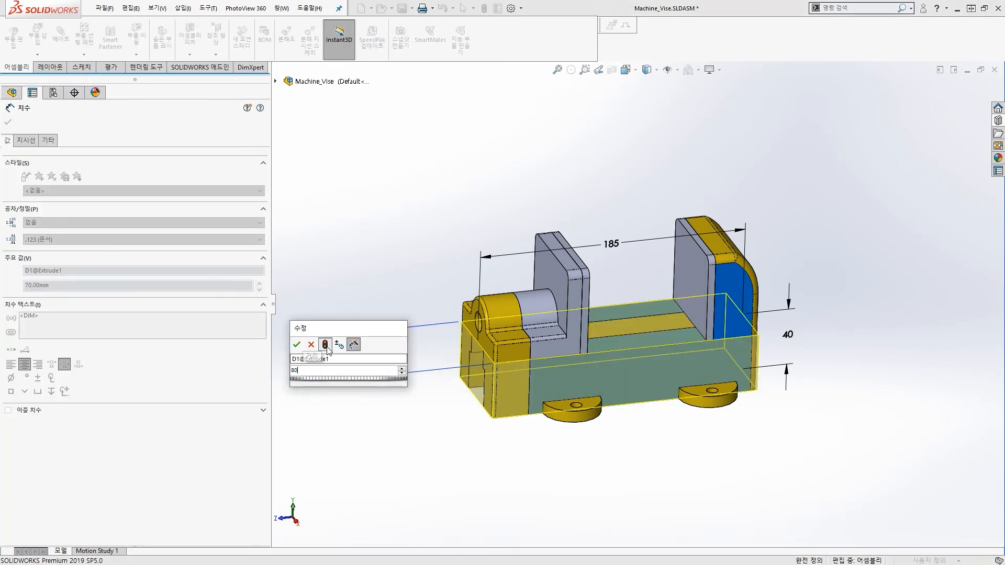
click(325, 344)
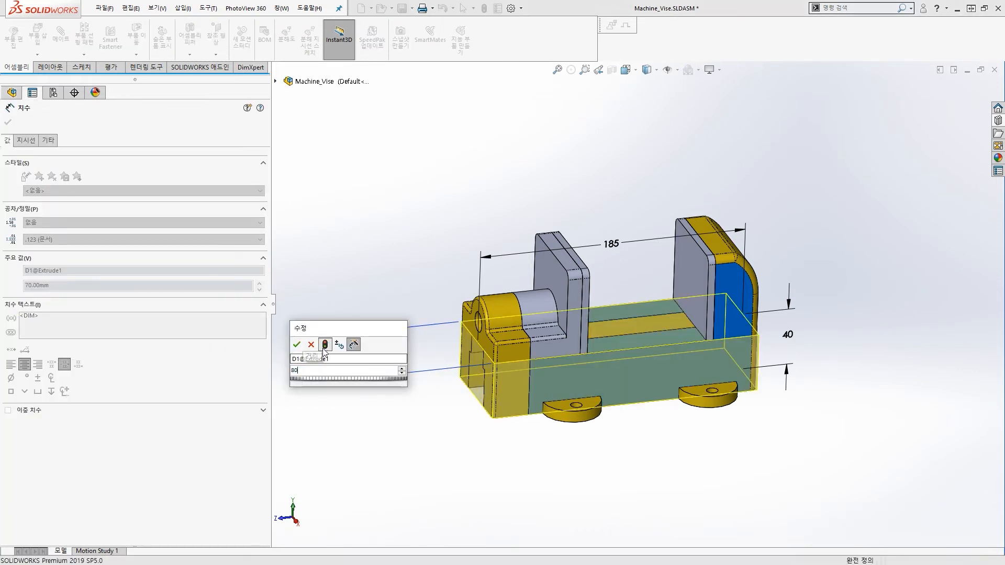
click(298, 345)
click(442, 276)
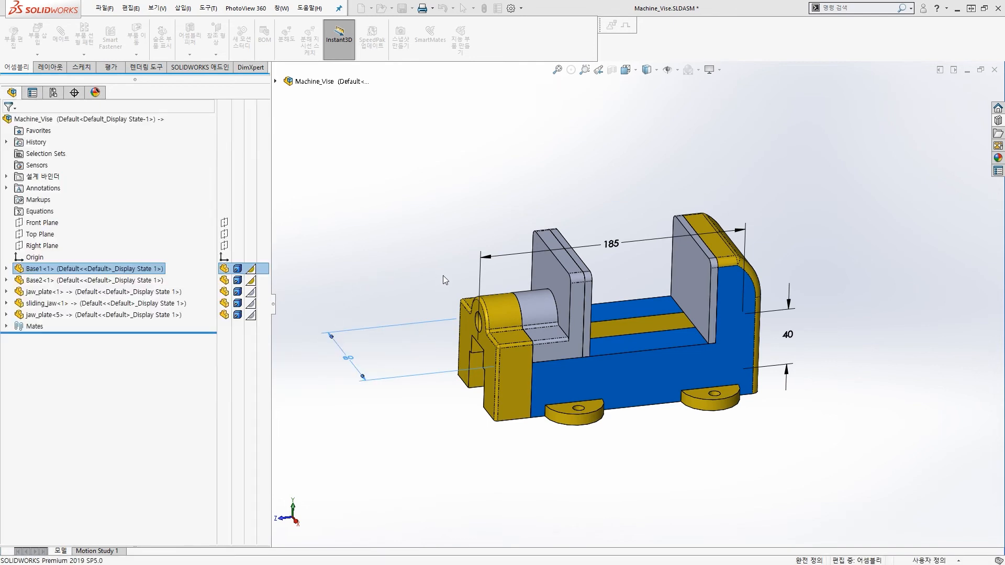
Examine from several angles how the sliding jaw and both jaw plates follow the resized Base1.
scroll(558, 302, down, 2)
scroll(591, 317, down, 2)
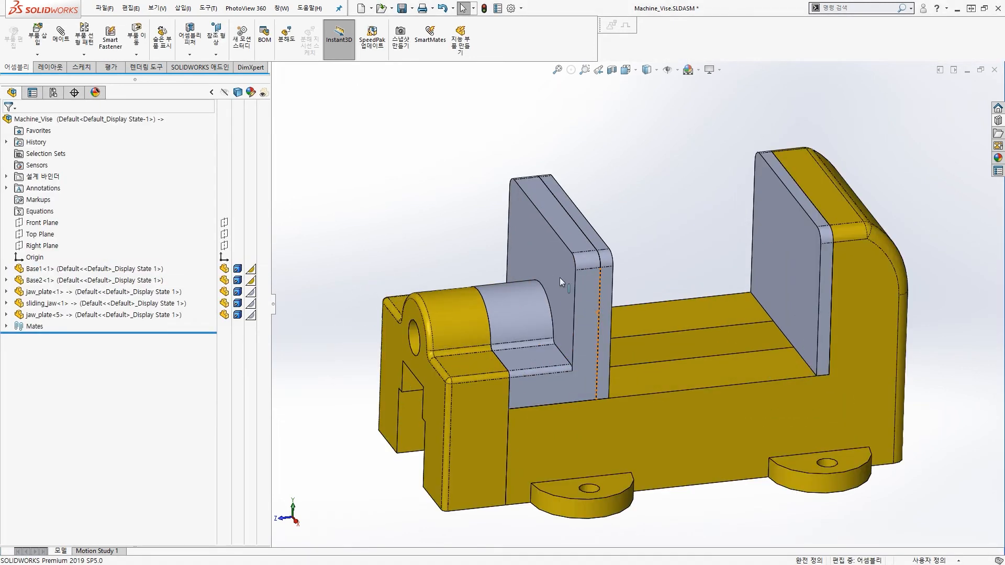
mouse_move(477, 257)
mouse_down()
mouse_move(500, 234)
mouse_move(589, 230)
mouse_up()
drag(935, 204, 800, 186)
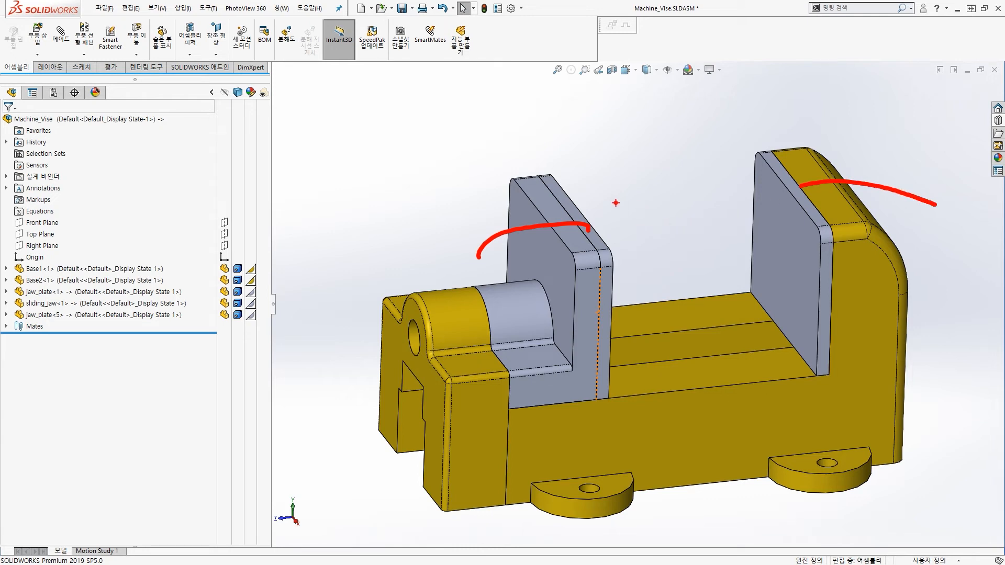
drag(617, 205, 589, 216)
mouse_move(754, 206)
mouse_down()
mouse_move(796, 216)
mouse_move(781, 213)
mouse_up()
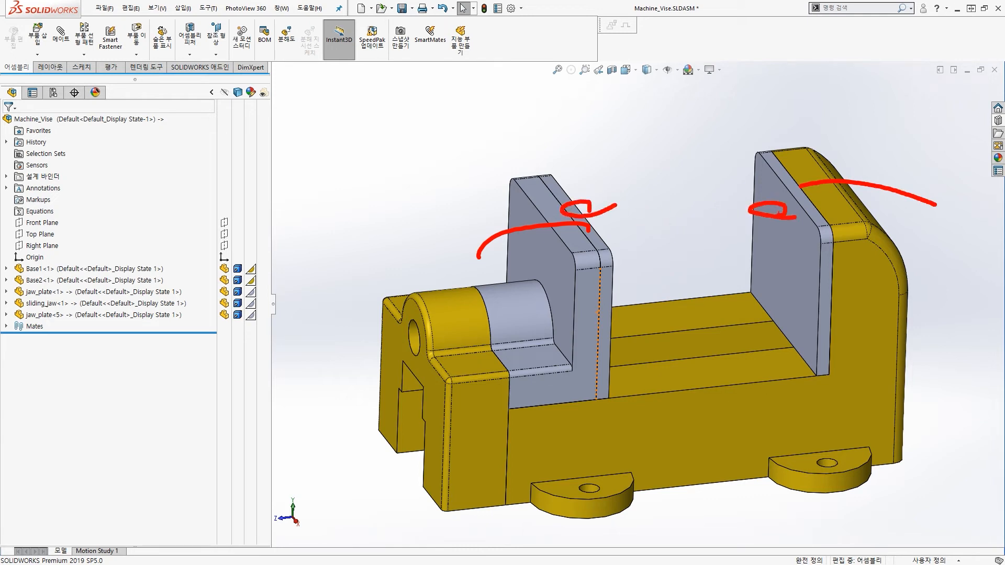
key(Escape)
mouse_move(689, 220)
middle_down()
mouse_move(621, 244)
mouse_move(663, 227)
mouse_move(598, 233)
mouse_move(570, 225)
mouse_move(545, 260)
mouse_move(563, 260)
middle_up()
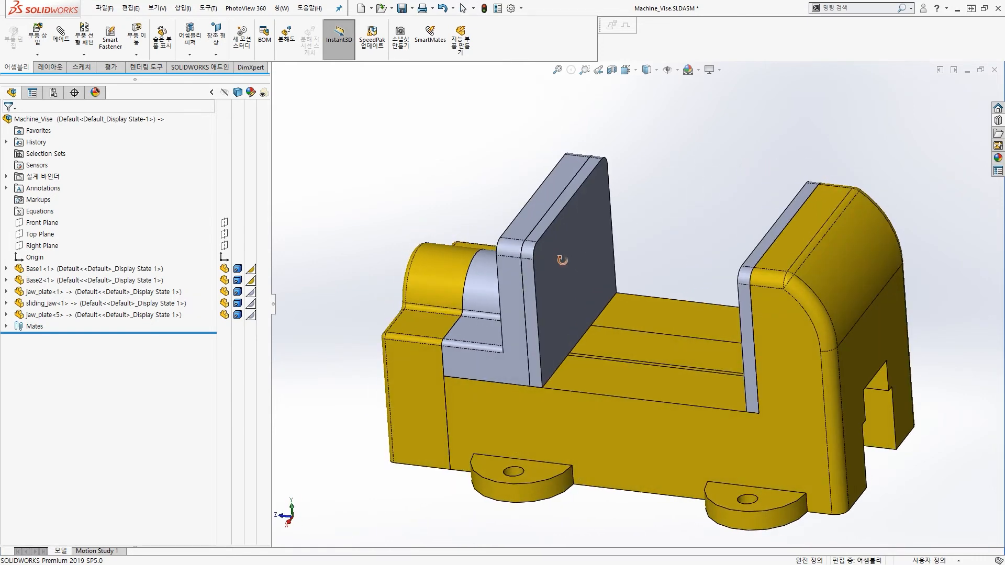
middle_drag(649, 161, 746, 232)
scroll(633, 287, down, 2)
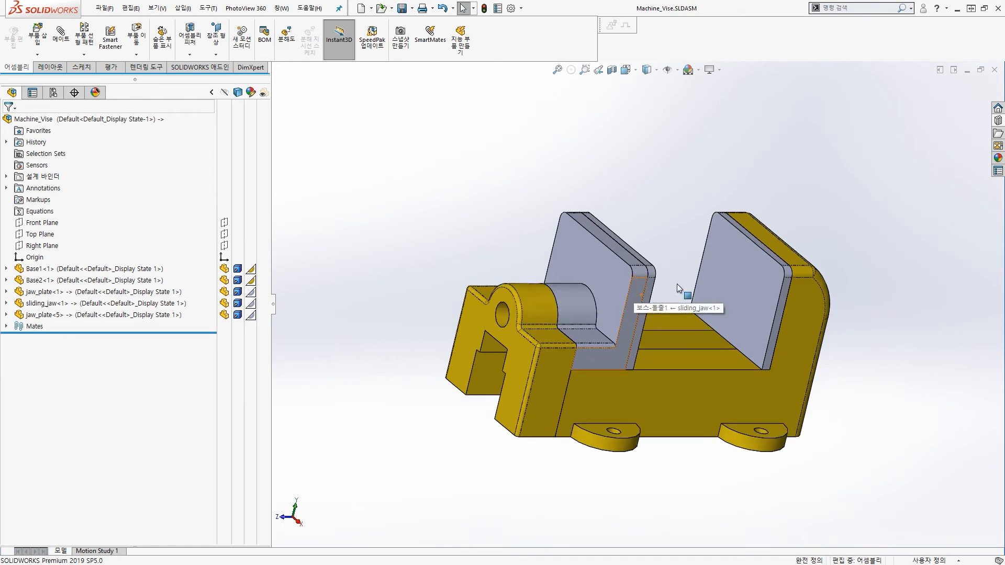
middle_drag(677, 283, 675, 254)
scroll(678, 253, down, 2)
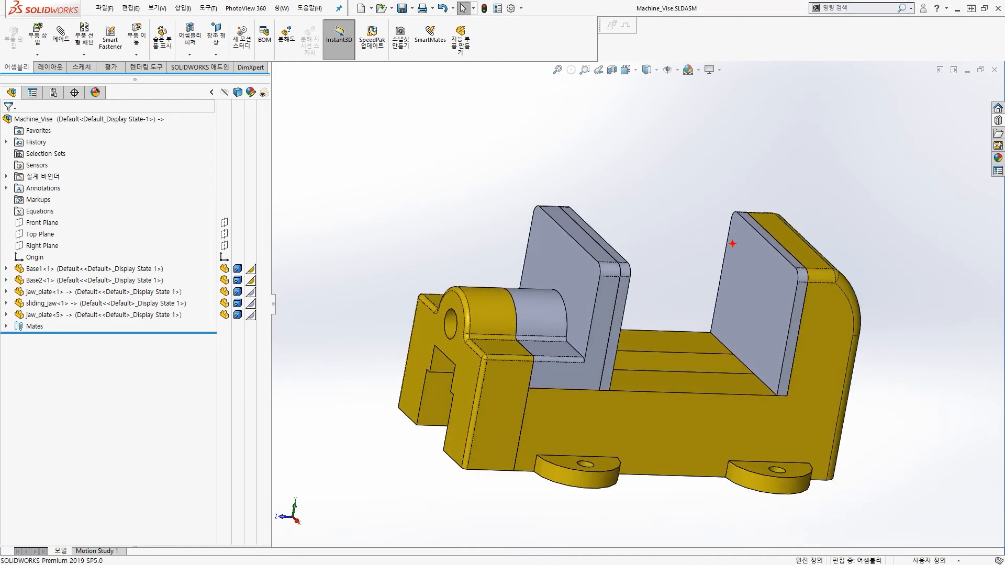
drag(732, 242, 810, 233)
mouse_move(730, 278)
mouse_down()
mouse_move(757, 272)
mouse_move(741, 268)
mouse_up()
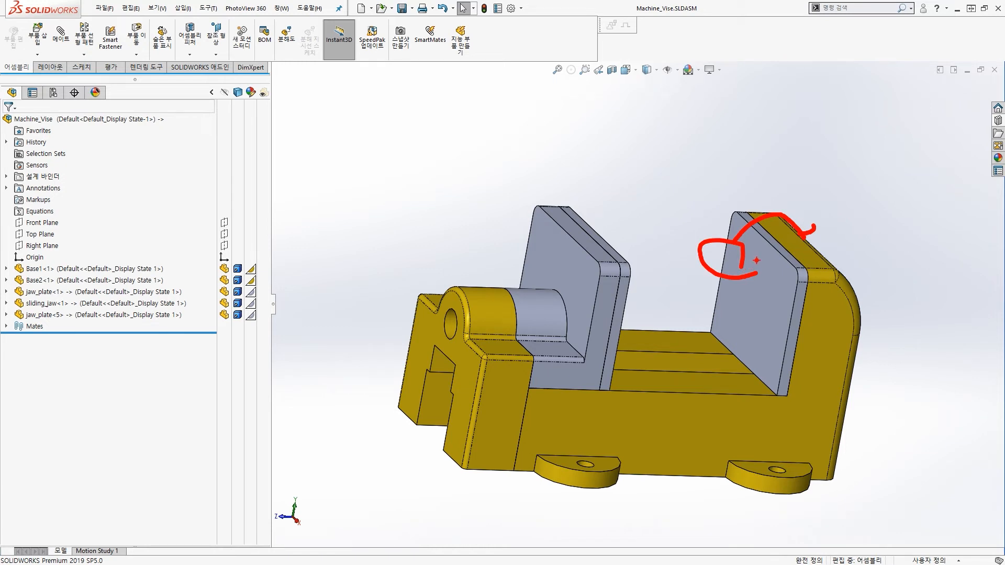
key(Escape)
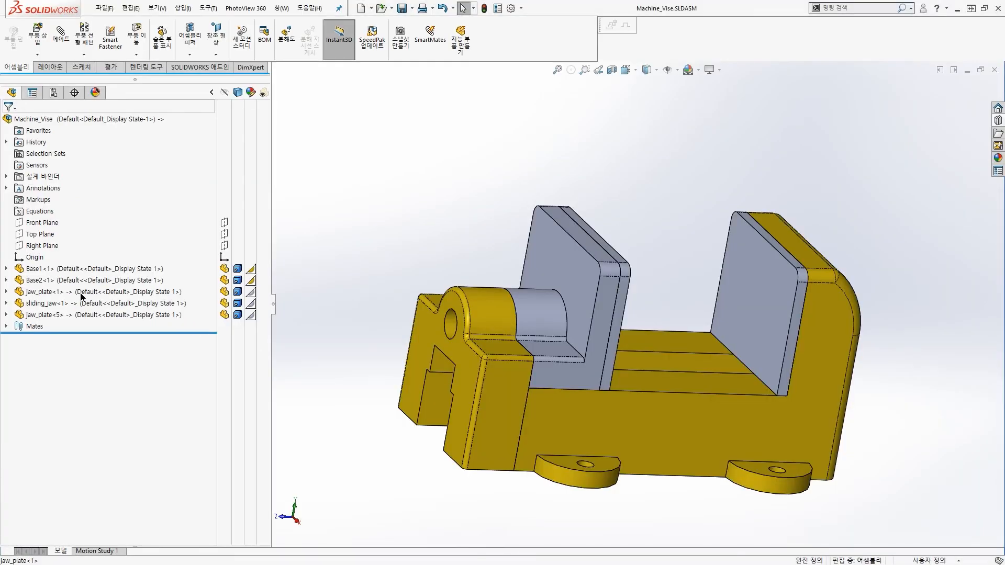
Open the external references of jaw_plate<1> and review its in-context references to Base1.
click(173, 298)
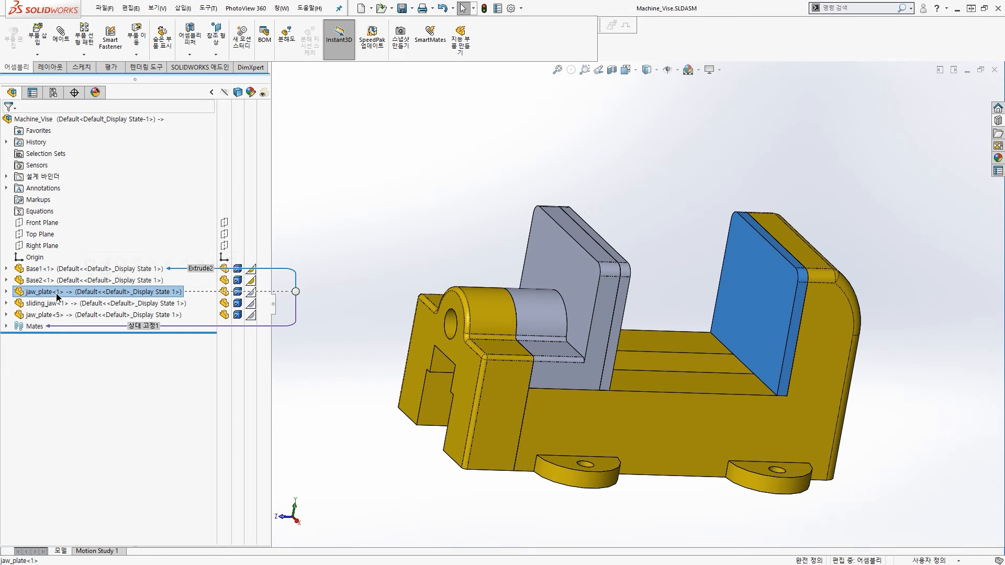
right_click(59, 298)
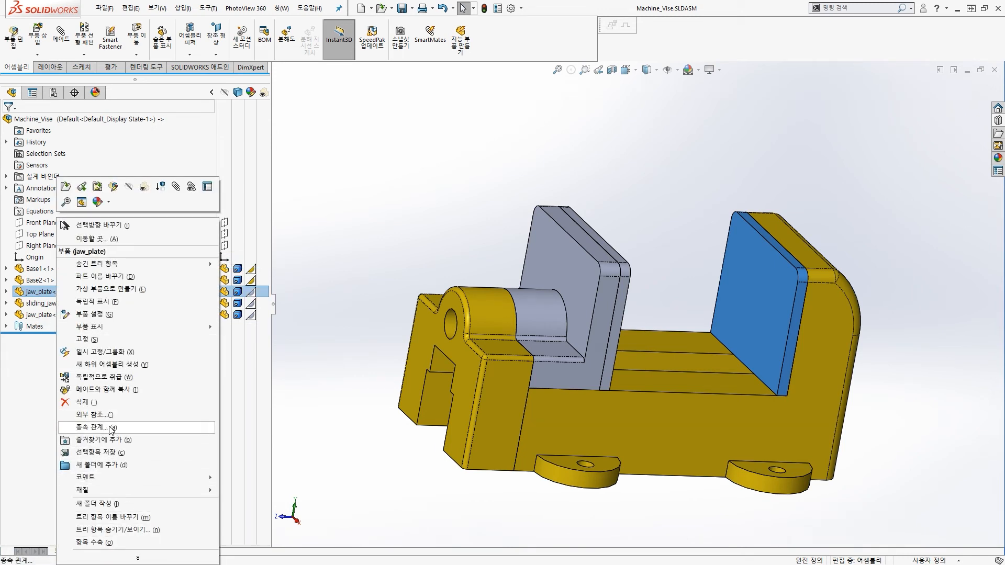
click(125, 420)
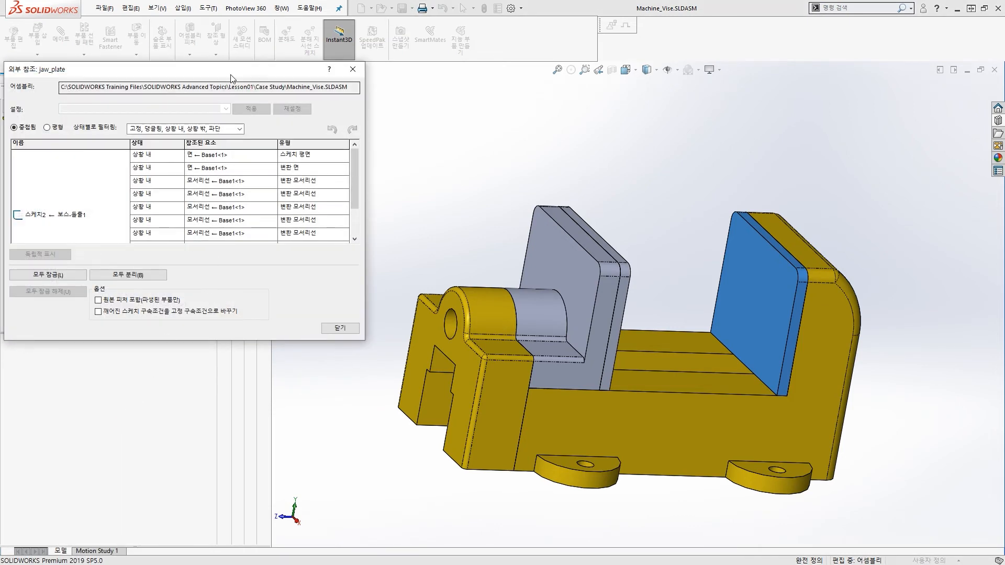
drag(231, 77, 344, 109)
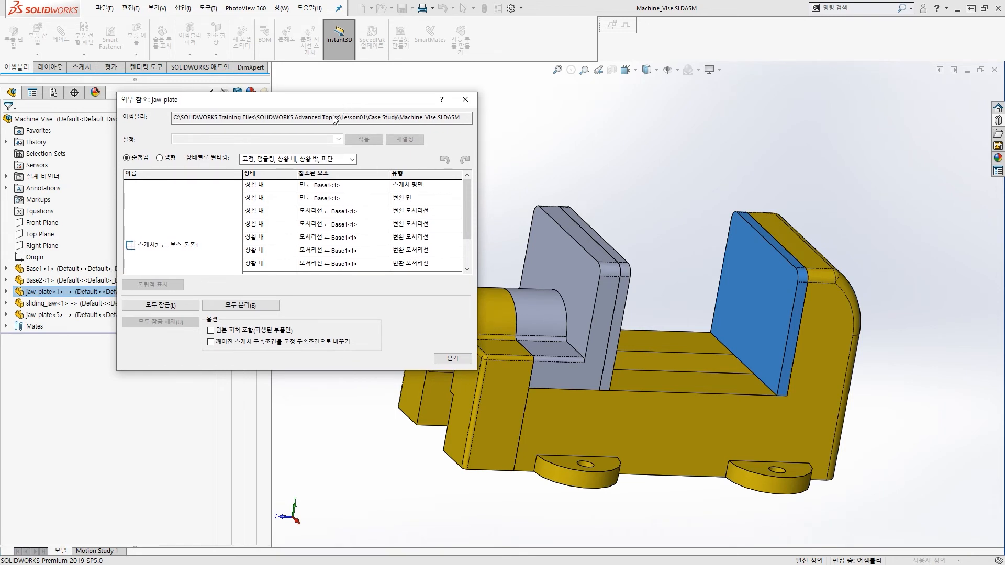
key(alt+2)
mouse_move(361, 285)
mouse_down()
mouse_move(307, 281)
mouse_move(277, 190)
mouse_move(333, 160)
mouse_move(355, 273)
mouse_up()
mouse_move(417, 140)
mouse_down()
mouse_move(377, 167)
mouse_move(385, 173)
mouse_up()
mouse_move(178, 205)
mouse_down()
mouse_move(225, 204)
mouse_move(234, 217)
mouse_up()
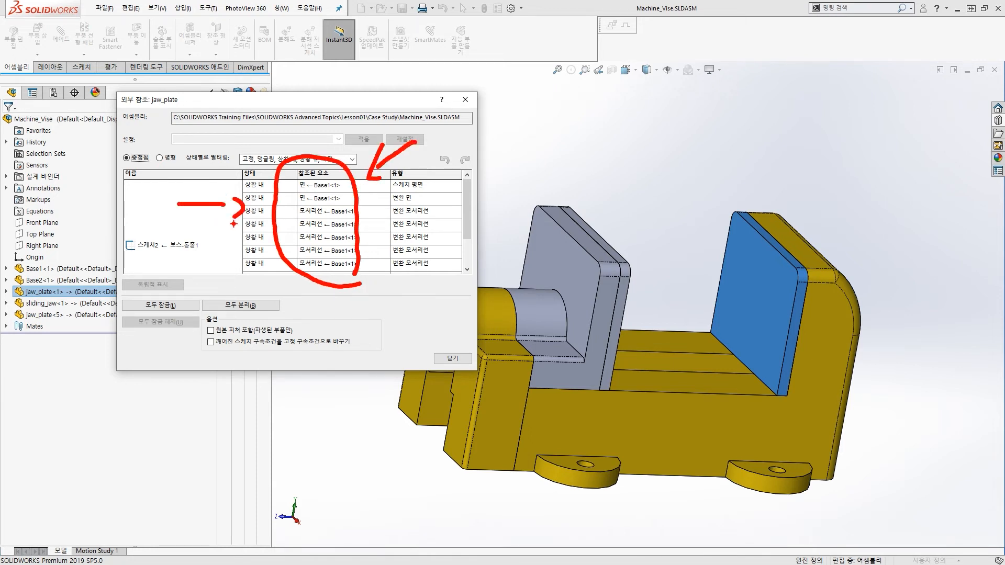
key(Escape)
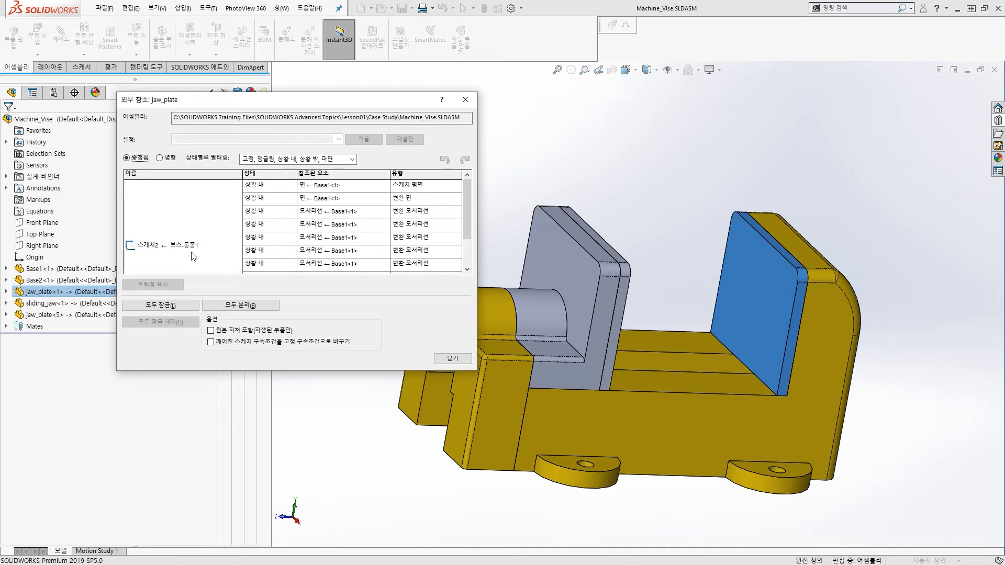
Lock all external references of jaw_plate, accepting the lock for 스케치2 of its boss extrusion.
click(161, 307)
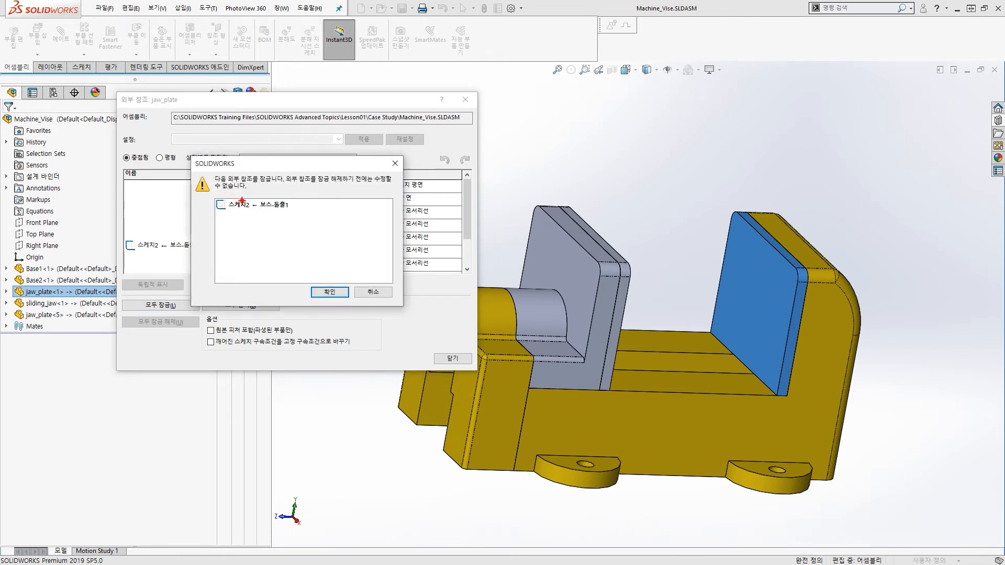
scroll(242, 200, up, 1)
ctrl+drag(159, 154, 401, 216)
drag(708, 173, 775, 191)
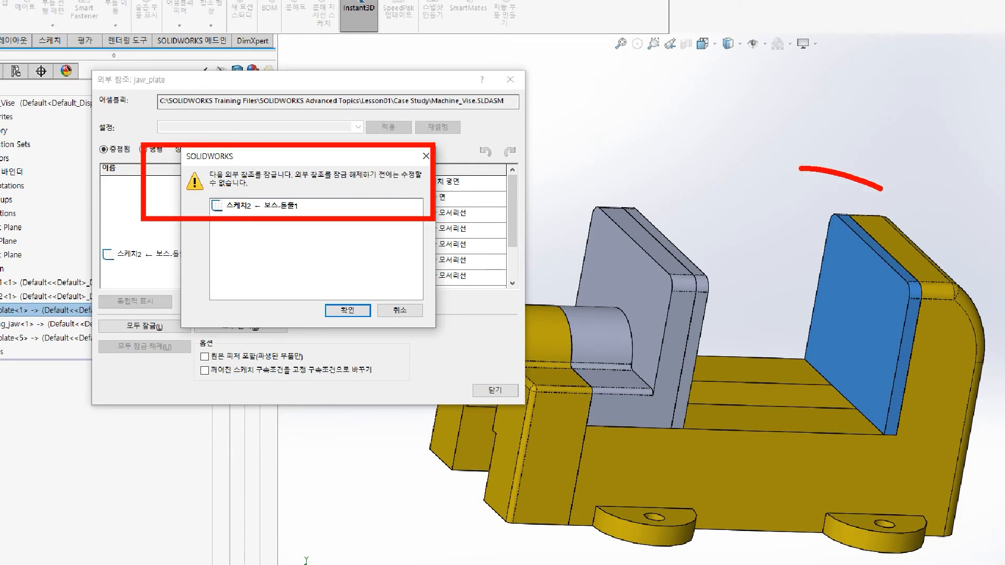
mouse_move(881, 189)
mouse_down()
mouse_move(917, 240)
mouse_move(938, 248)
mouse_move(905, 234)
mouse_up()
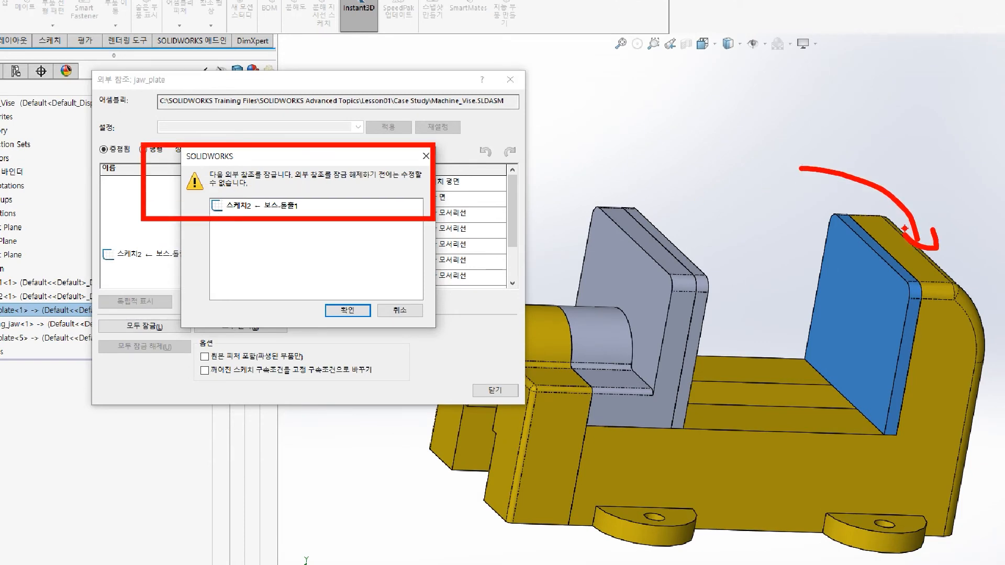
mouse_move(755, 224)
mouse_down()
mouse_move(820, 268)
mouse_move(811, 282)
mouse_up()
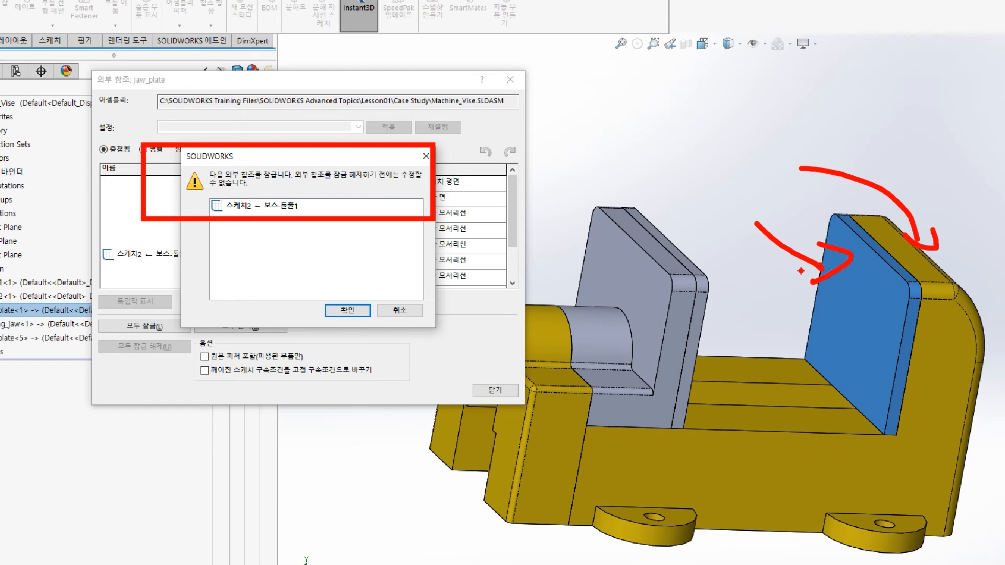
drag(311, 93, 261, 145)
drag(259, 136, 285, 156)
key(Escape)
click(325, 293)
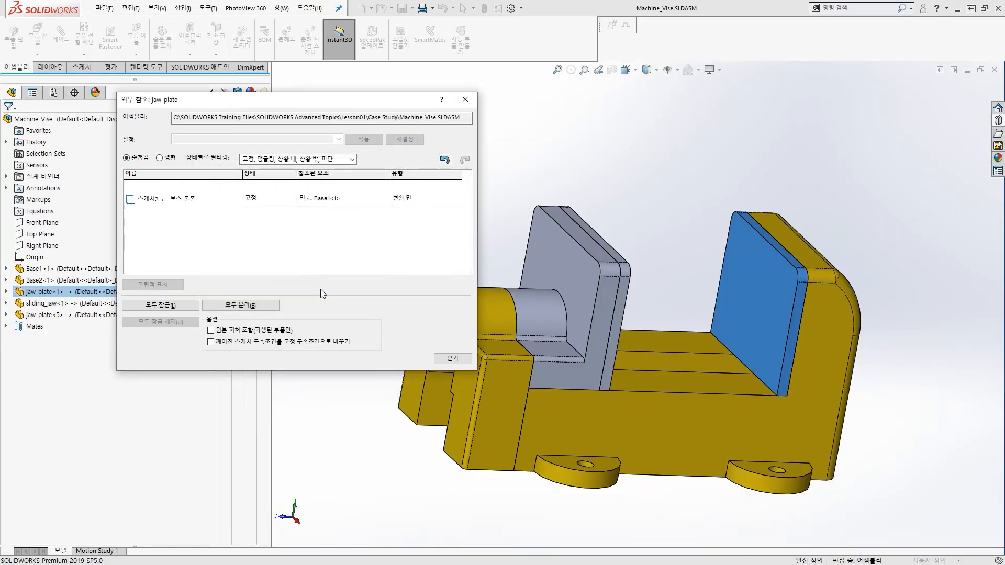
drag(294, 104, 354, 108)
key(ctrl+2)
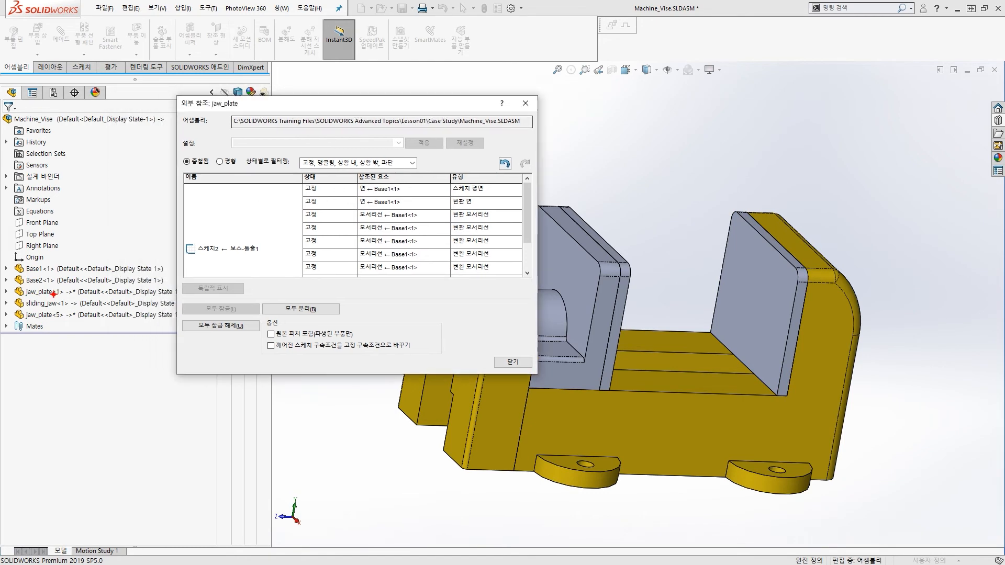
Unlock all external references of jaw_plate.
scroll(53, 292, up, 9)
ctrl+drag(89, 265, 143, 310)
ctrl+shift+drag(265, 212, 152, 270)
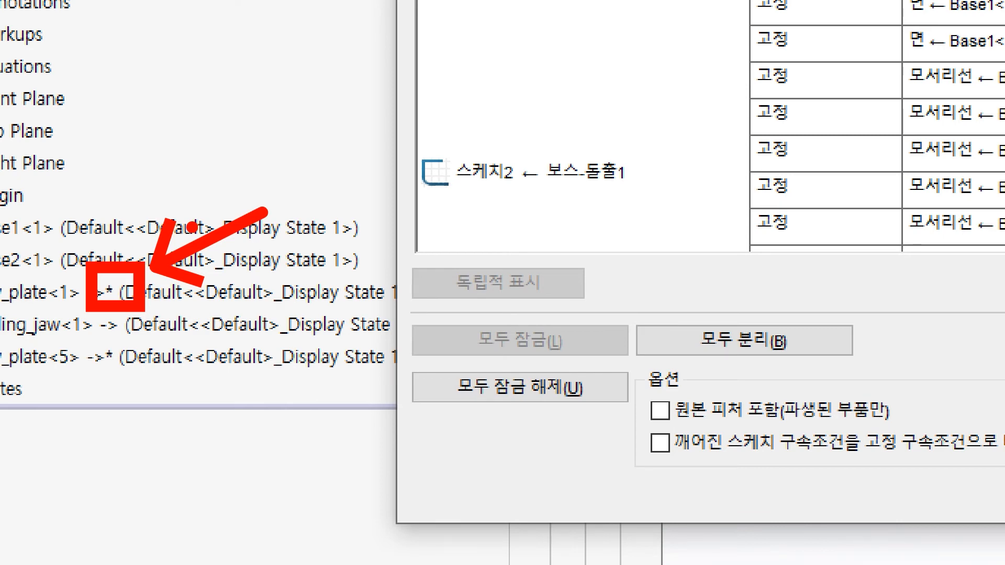
key(Escape)
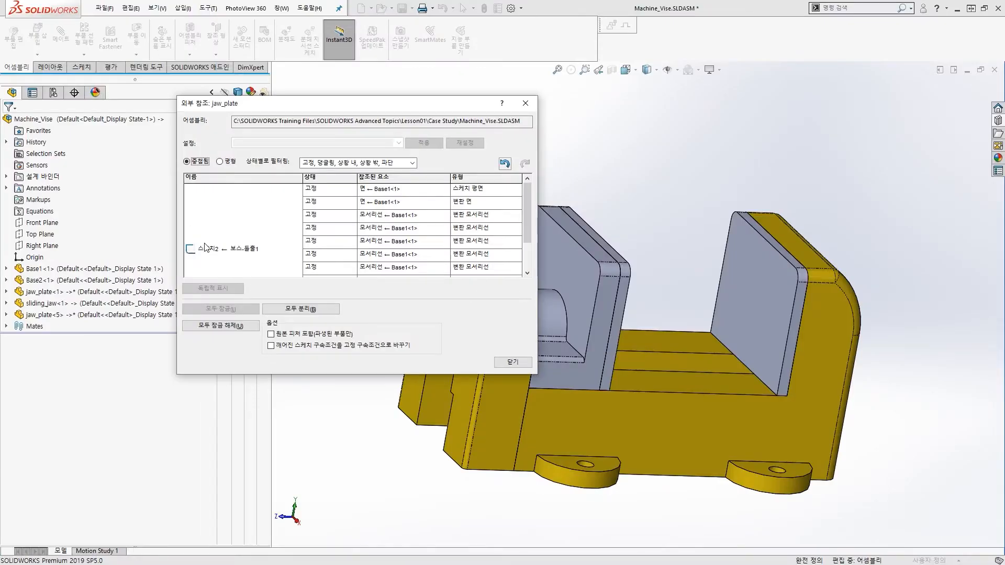
click(217, 328)
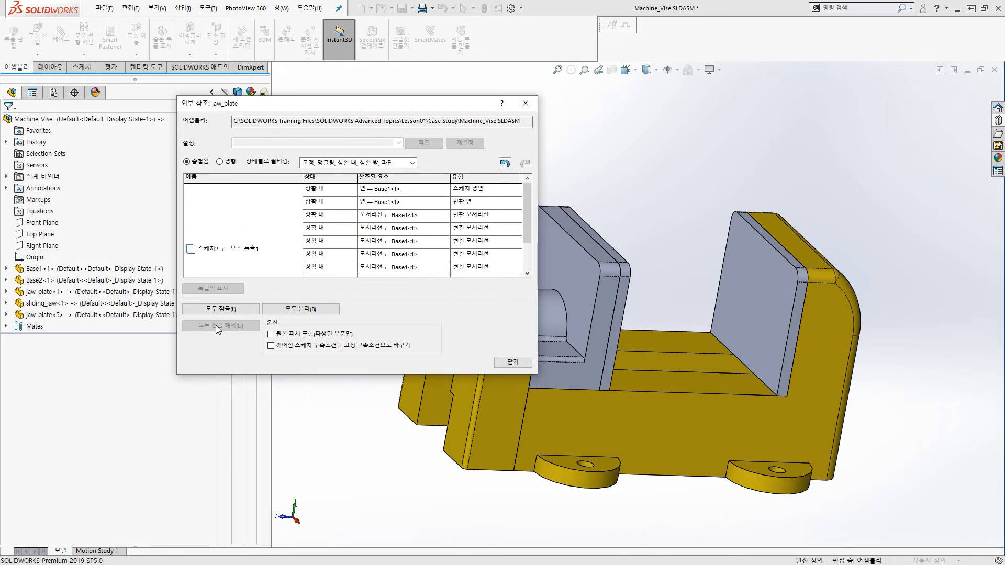
key(ctrl+2)
mouse_move(250, 291)
mouse_down()
mouse_move(209, 317)
mouse_move(236, 310)
mouse_up()
mouse_move(749, 201)
mouse_down()
mouse_move(814, 236)
mouse_move(810, 252)
mouse_move(842, 261)
mouse_up()
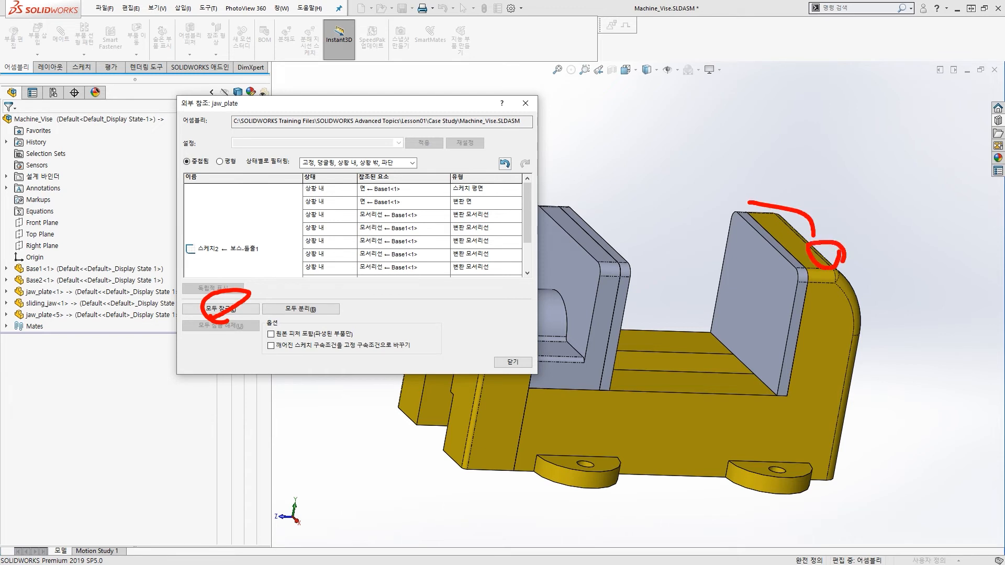
mouse_move(859, 313)
mouse_down()
mouse_move(833, 314)
mouse_move(857, 318)
mouse_move(849, 293)
mouse_up()
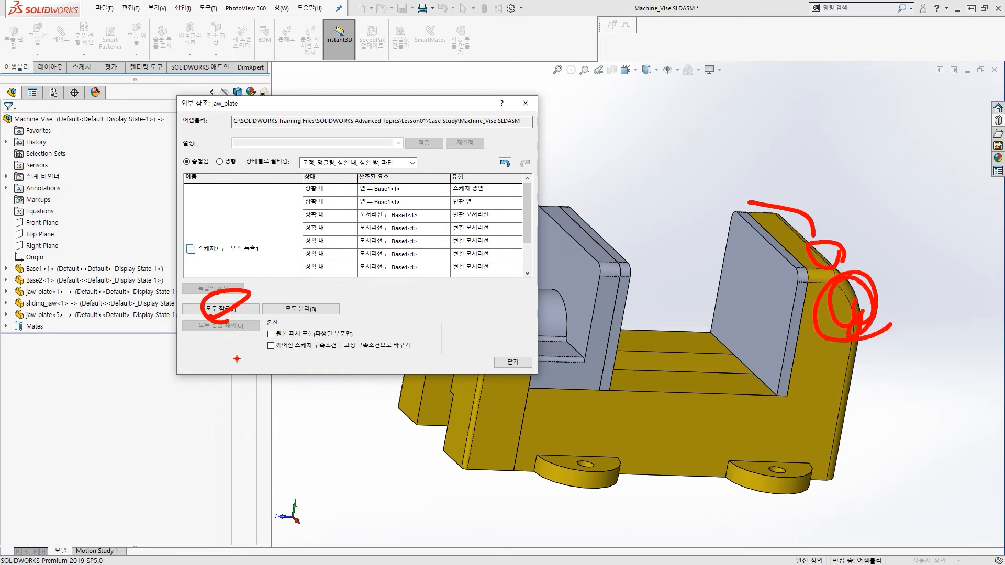
mouse_move(237, 359)
mouse_down()
mouse_move(232, 330)
mouse_move(291, 340)
mouse_up()
mouse_move(888, 259)
mouse_down()
mouse_move(888, 275)
mouse_move(725, 259)
mouse_move(682, 221)
mouse_up()
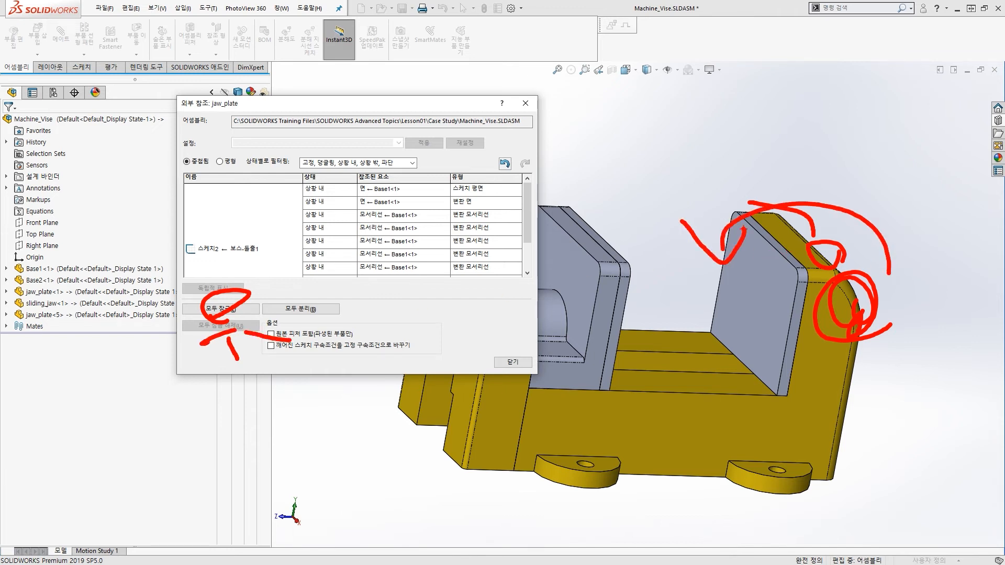
key(Escape)
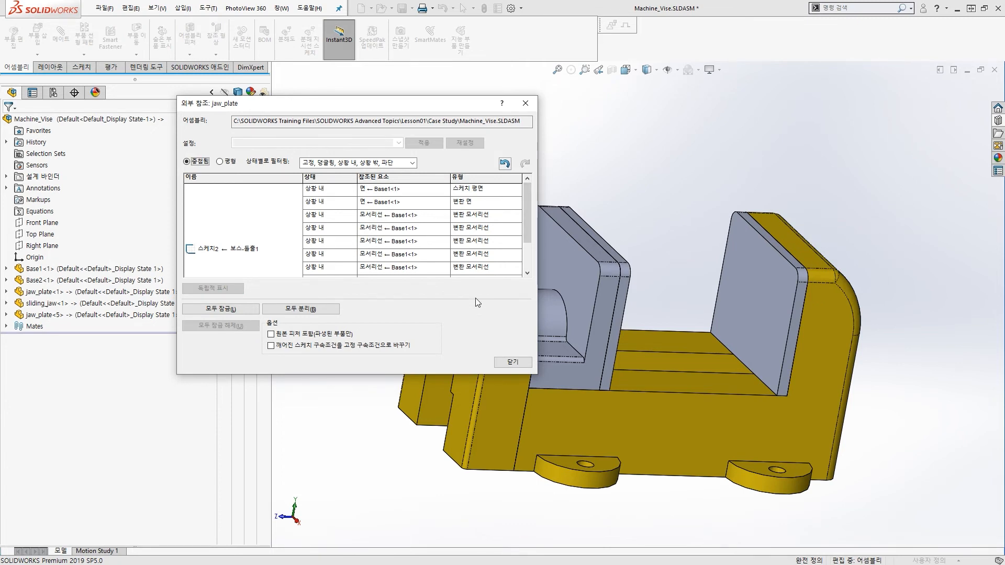
key(ctrl+2)
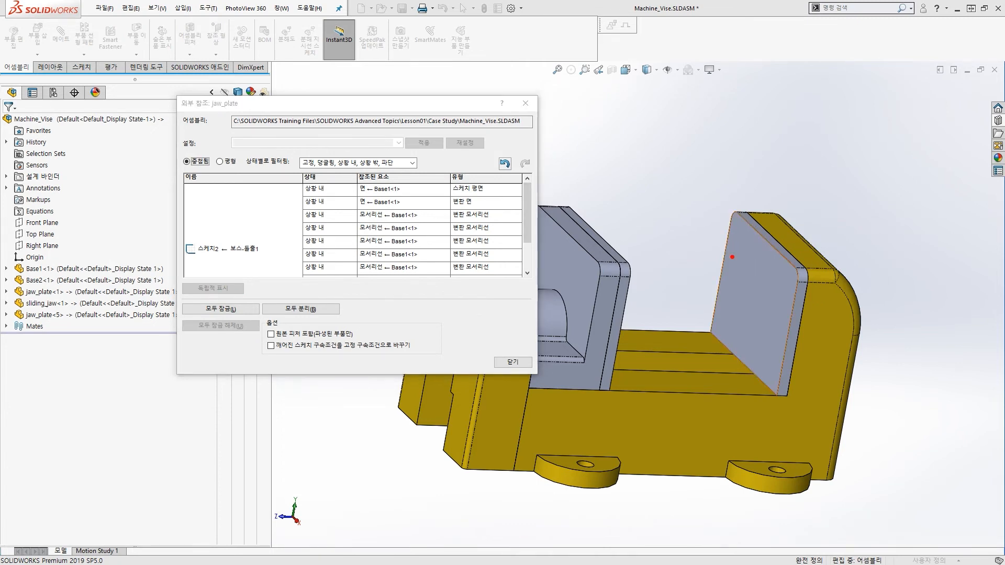
mouse_move(659, 213)
mouse_down()
mouse_move(701, 226)
mouse_move(719, 272)
mouse_move(821, 254)
mouse_up()
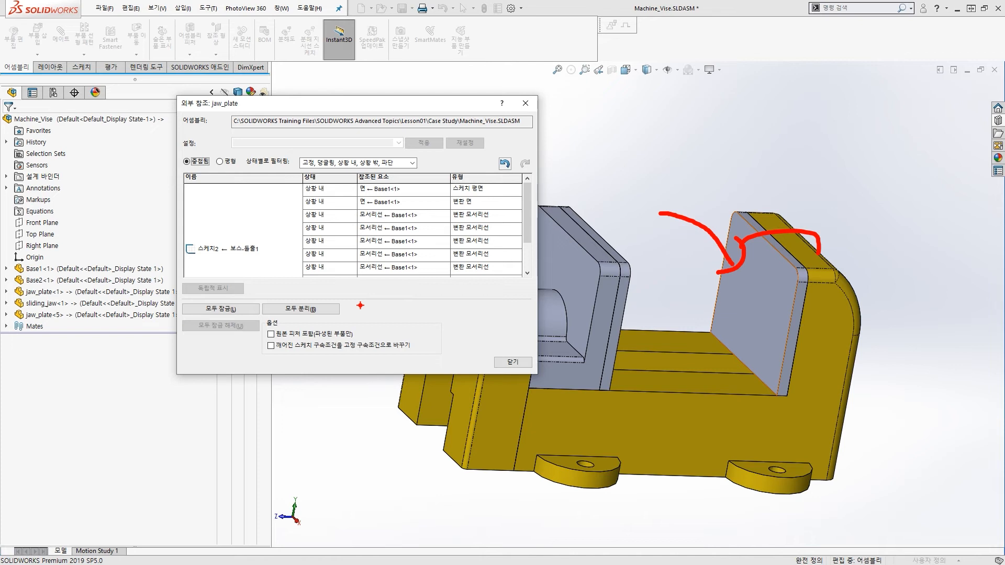
key(Escape)
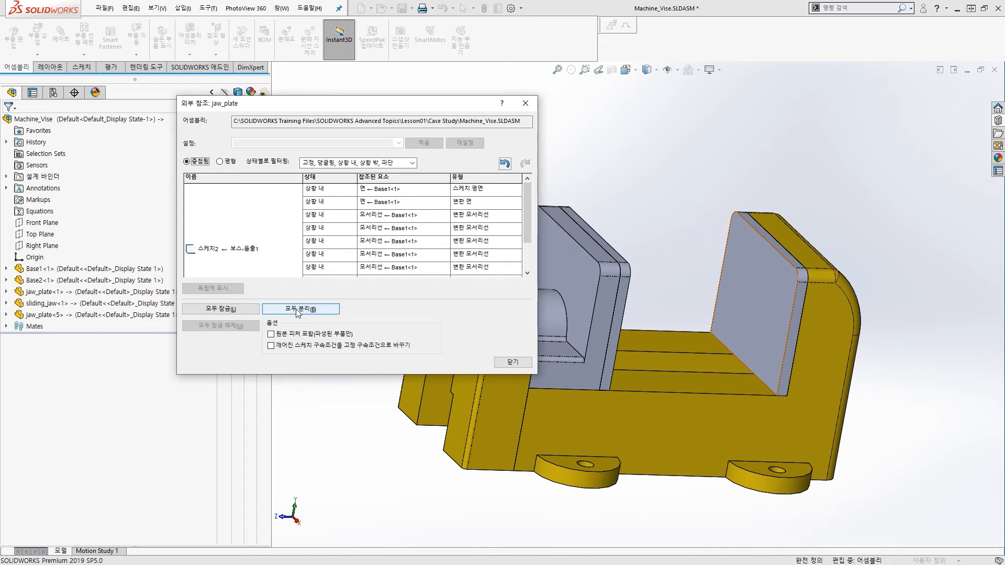
Break all external references of jaw_plate permanently, accepting the break for 스케치2 of its boss extrusion, and close the external references dialog.
click(296, 310)
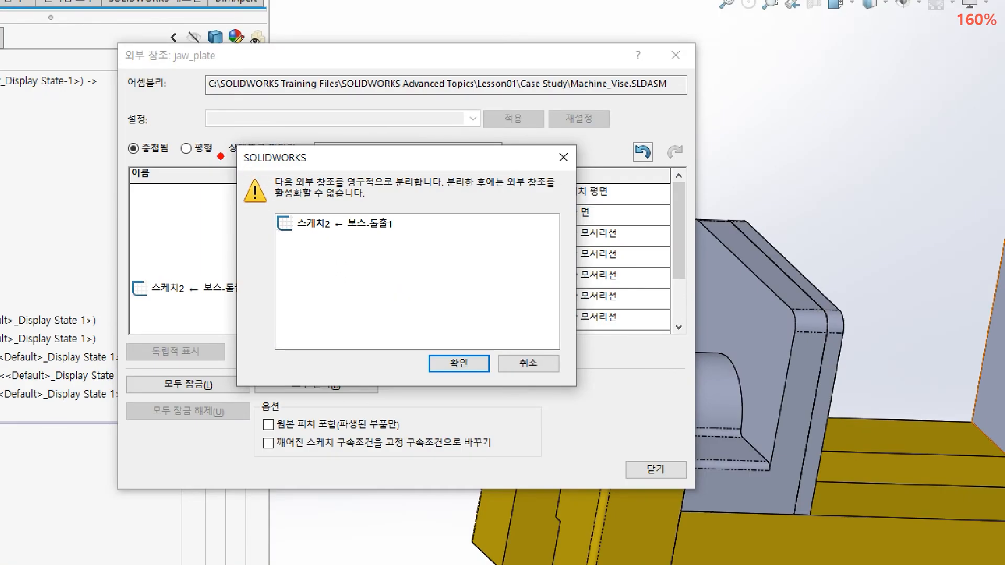
ctrl+drag(209, 150, 438, 212)
mouse_move(369, 139)
mouse_down()
mouse_move(474, 131)
mouse_move(474, 148)
mouse_up()
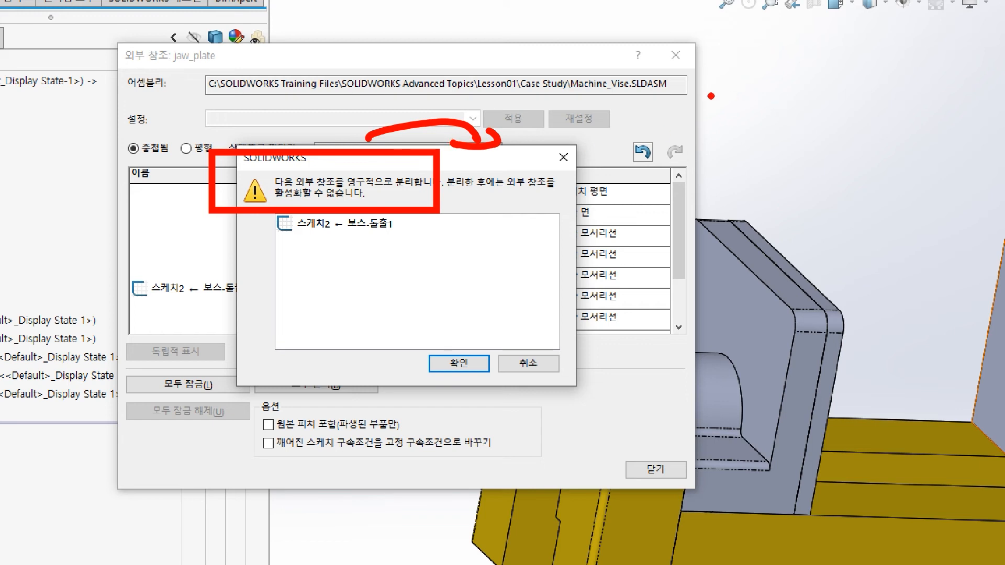
key(Escape)
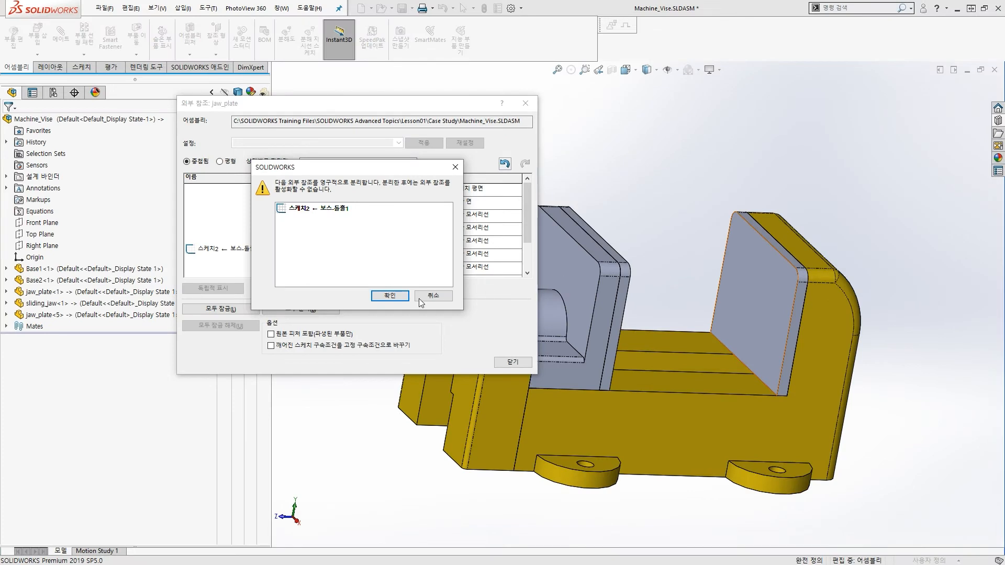
click(389, 296)
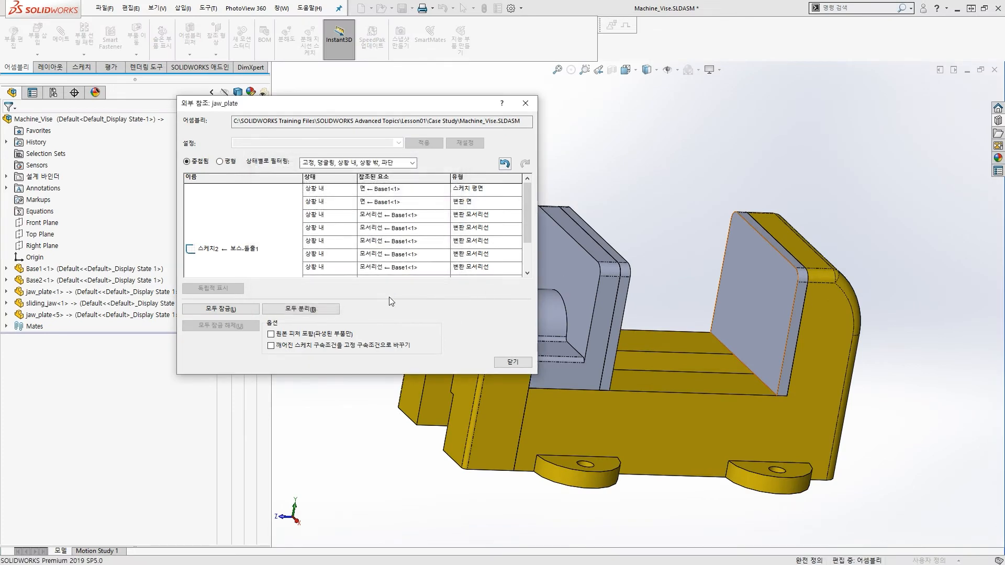
click(512, 362)
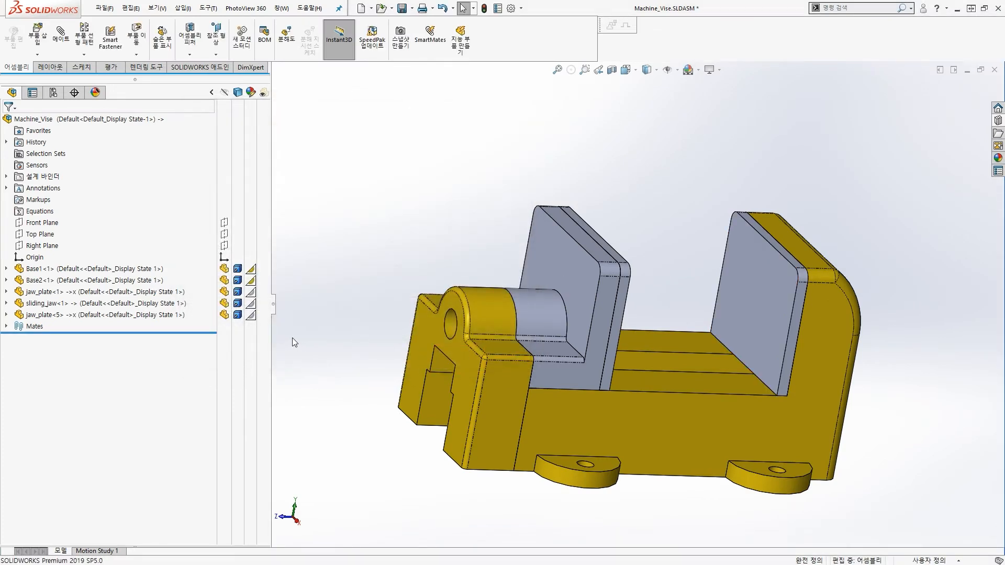
key(ctrl+1)
scroll(48, 298, up, 1)
ctrl+drag(96, 256, 140, 295)
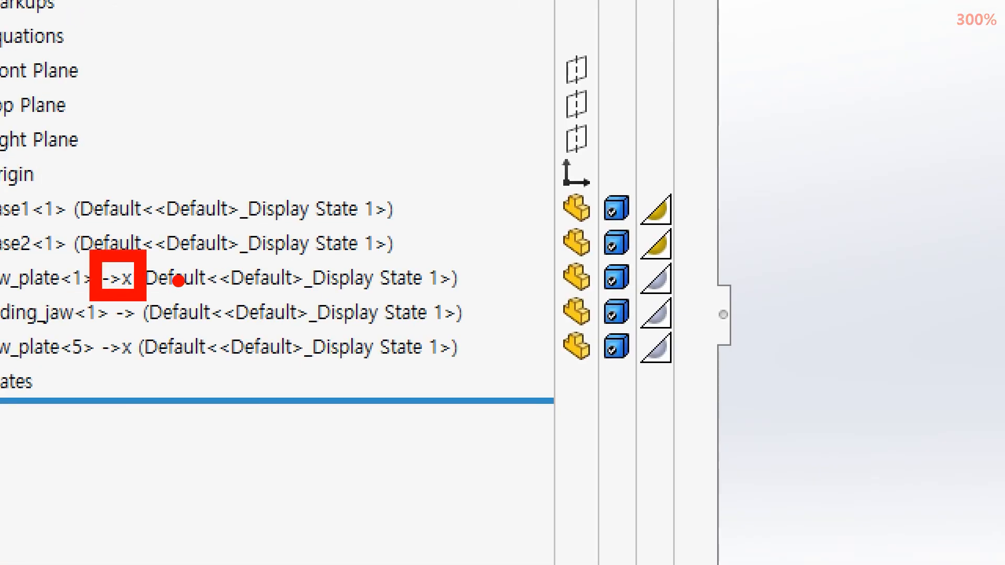
ctrl+drag(210, 266, 155, 277)
ctrl+shift+drag(268, 209, 162, 268)
key(Escape)
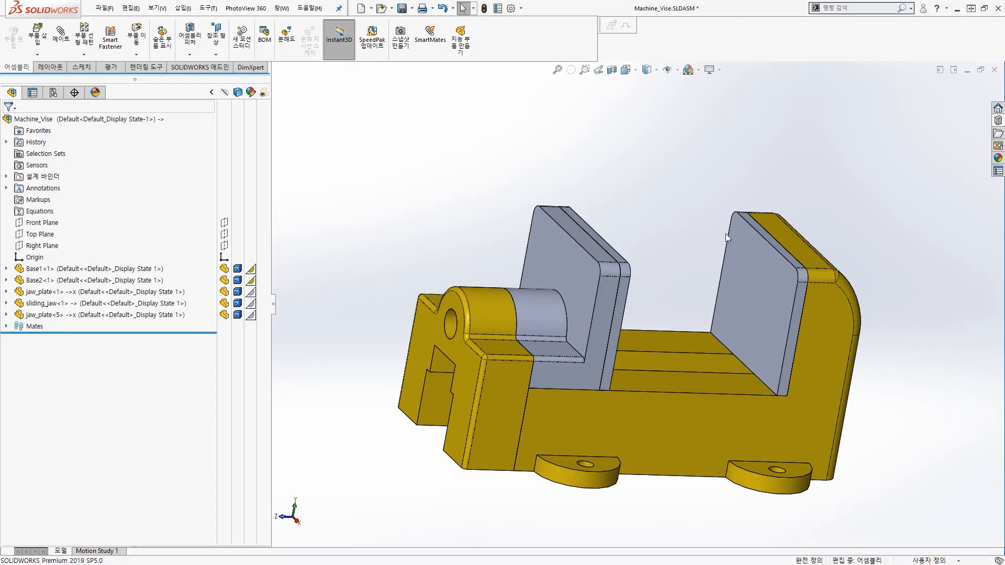
Set the height dimension D3@Sketch2 of Base1's upright jaw to 45 mm and rebuild the assembly.
middle_drag(825, 287, 795, 264)
click(793, 263)
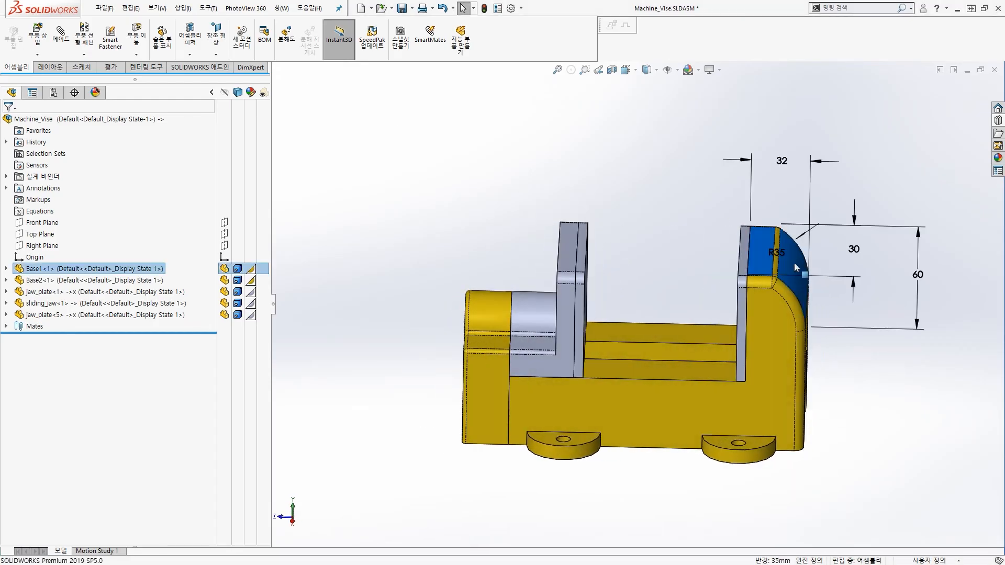
click(917, 277)
double_click(918, 274)
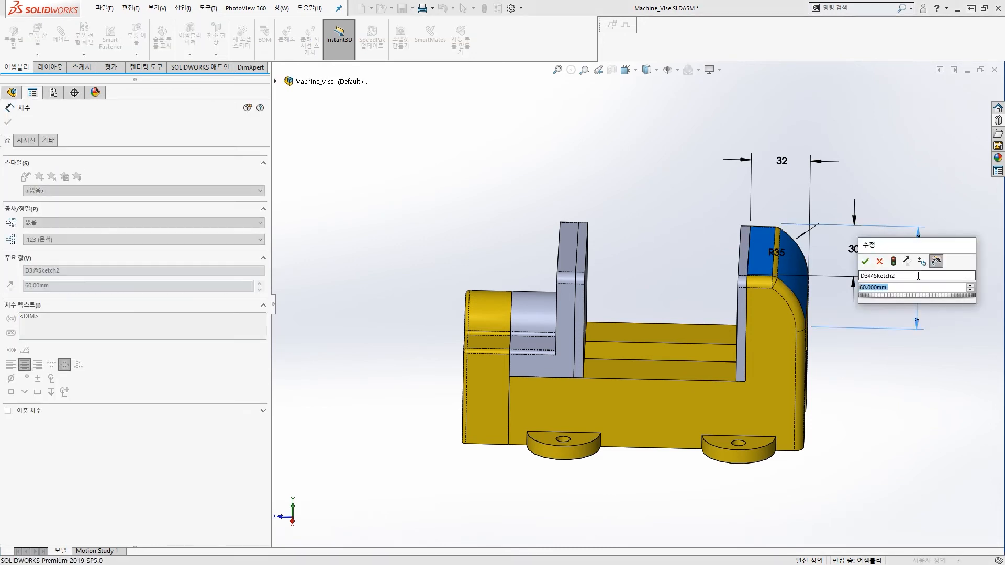
text(45)
click(893, 261)
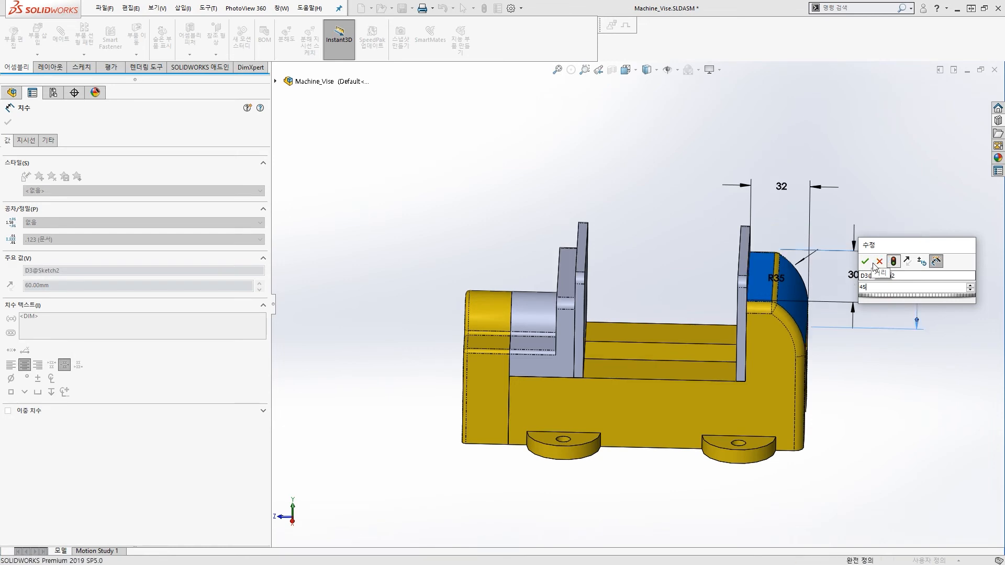
click(865, 261)
click(664, 241)
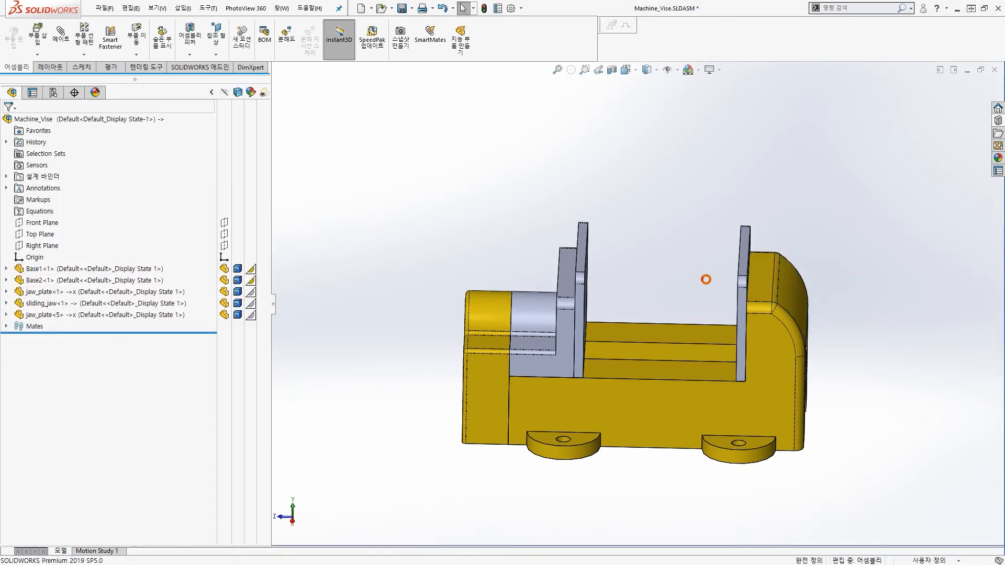
Hide both jaw plates, jaw_plate<5> and jaw_plate<1>, to expose the faces of the sliding jaw and Base1.
mouse_move(707, 281)
middle_down()
mouse_move(770, 236)
mouse_move(676, 262)
mouse_move(720, 247)
mouse_move(681, 249)
mouse_move(713, 268)
middle_up()
scroll(713, 269, down, 2)
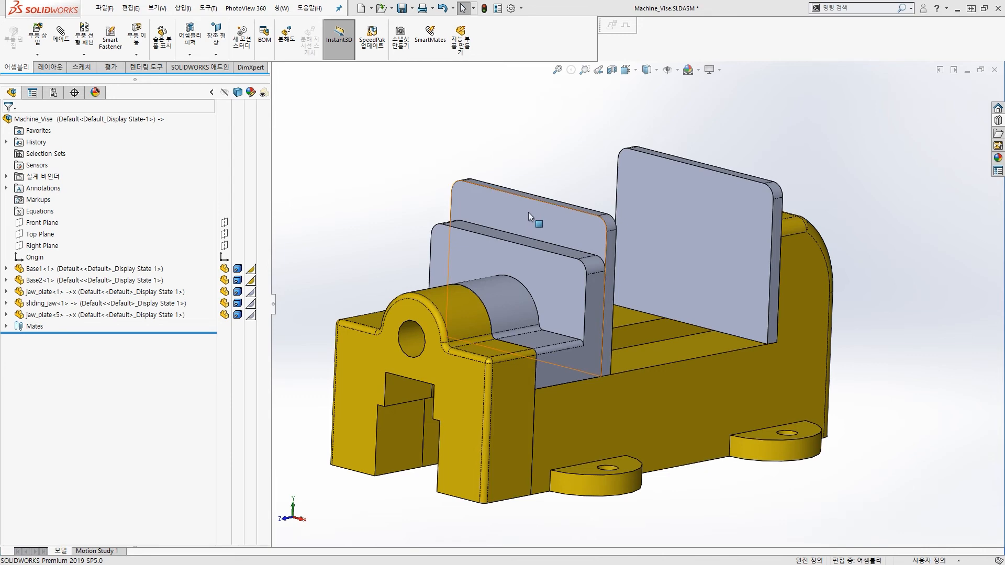
key(Tab)
key(Tab)
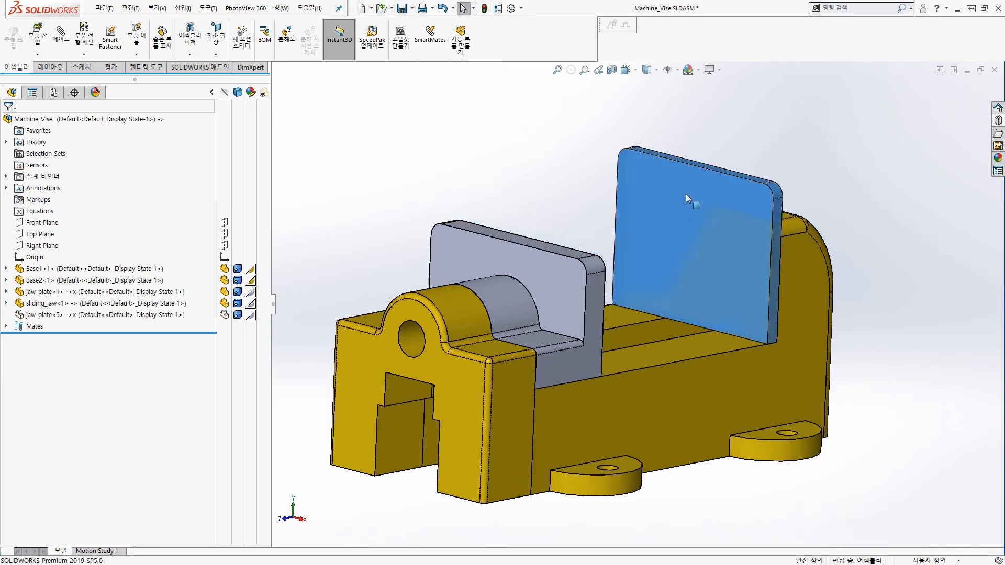
middle_drag(603, 303, 520, 303)
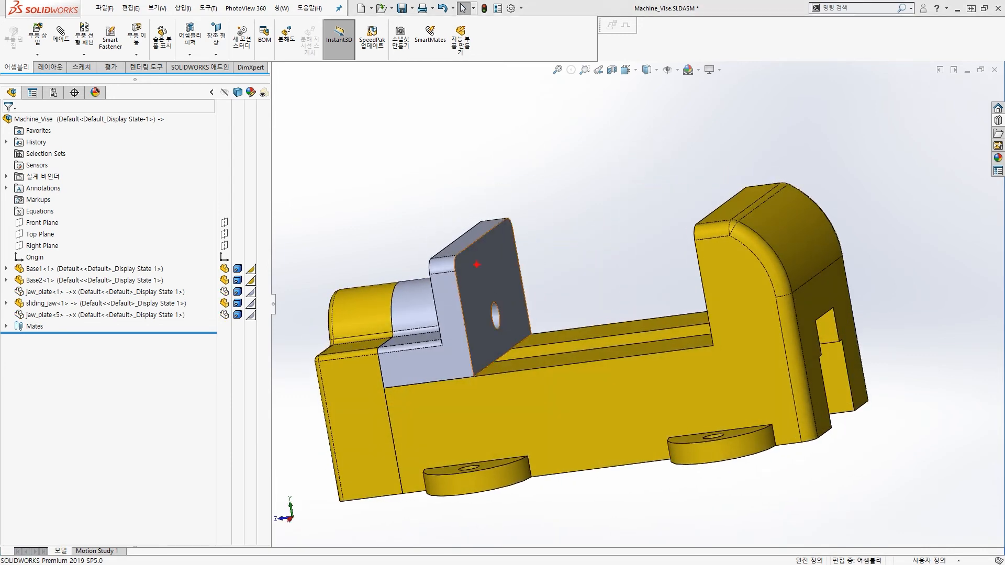
mouse_move(466, 286)
mouse_down()
mouse_move(447, 287)
mouse_move(526, 240)
mouse_move(514, 252)
mouse_up()
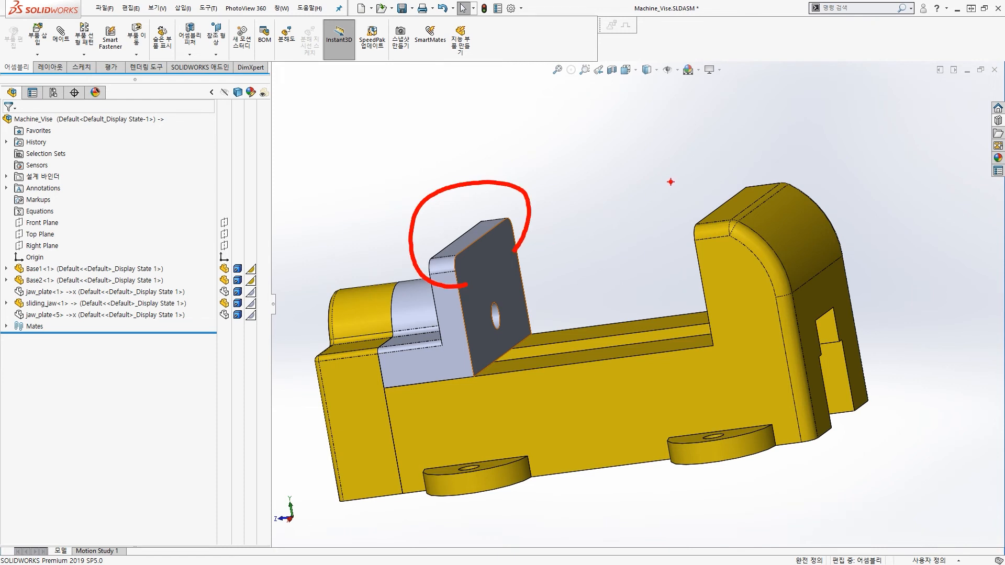
mouse_move(672, 182)
mouse_down()
mouse_move(639, 228)
mouse_move(633, 206)
mouse_move(736, 223)
mouse_up()
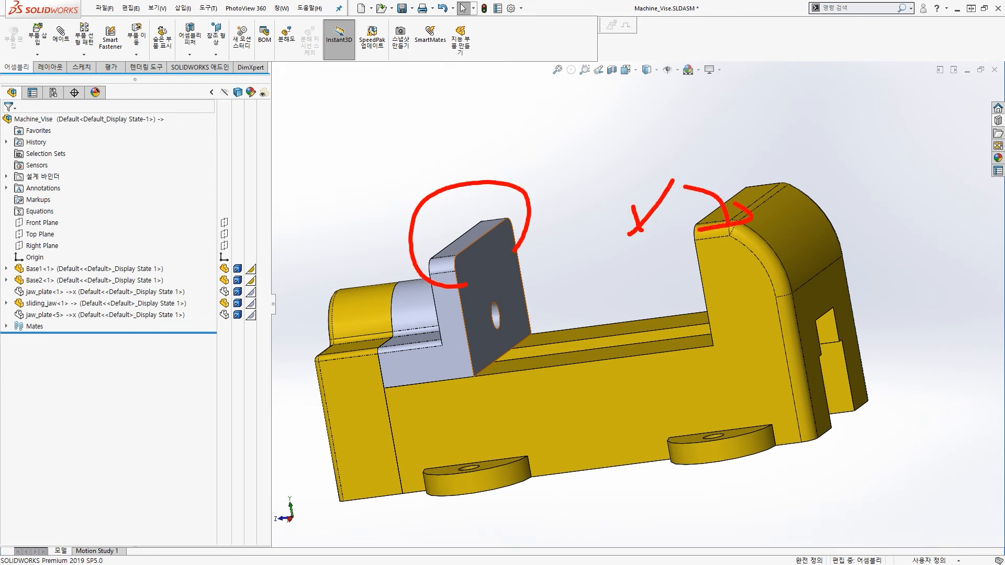
drag(526, 208, 746, 220)
drag(476, 236, 738, 224)
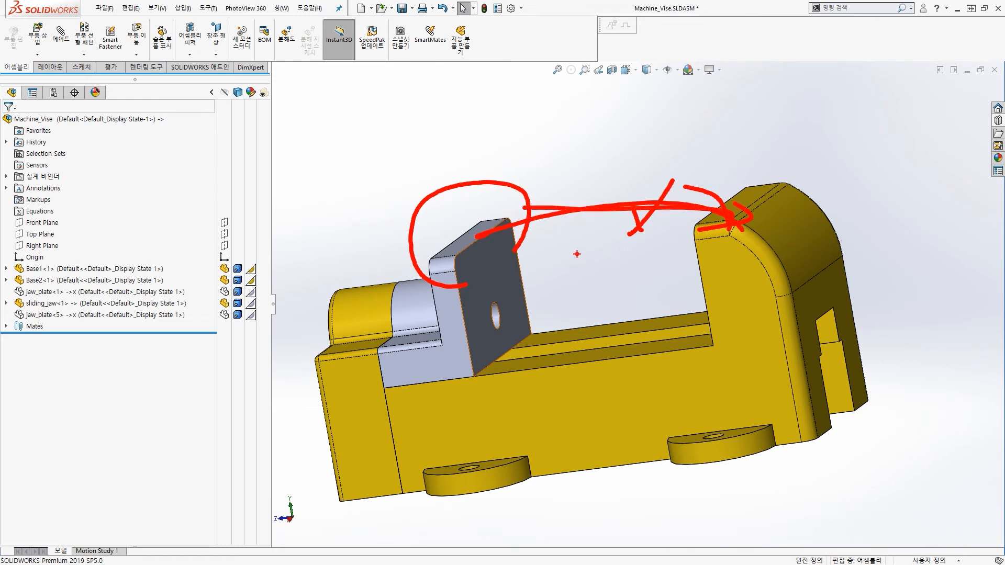
key(Escape)
Open 스케치2 of the sliding jaw's 보스-돌출2 boss extrusion for editing within the assembly.
scroll(482, 278, down, 2)
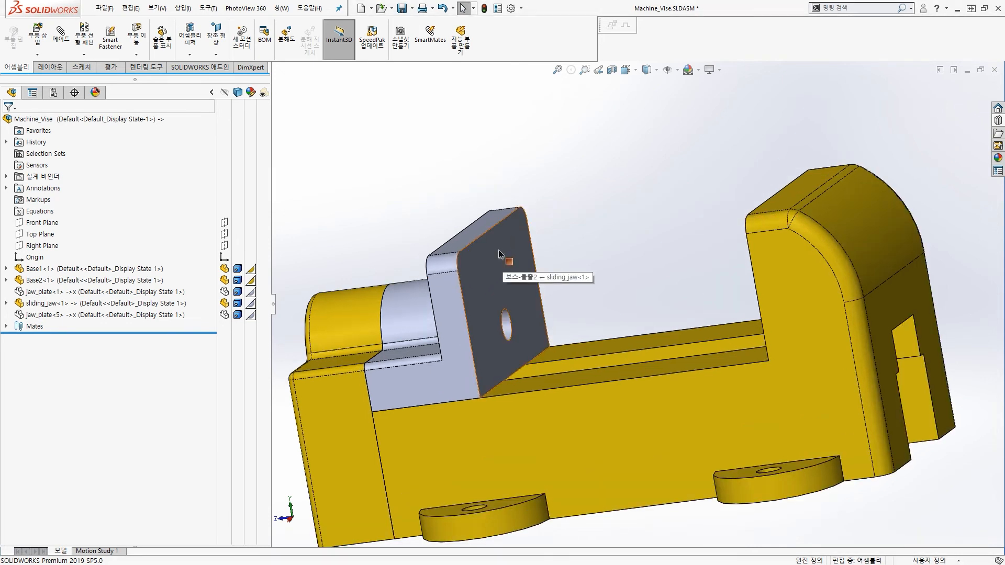
click(499, 255)
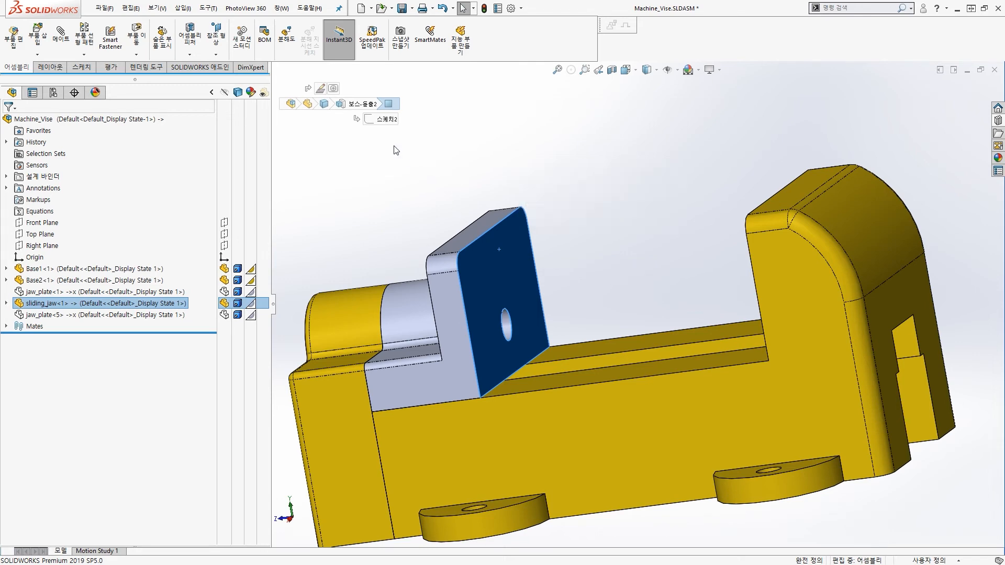
click(388, 120)
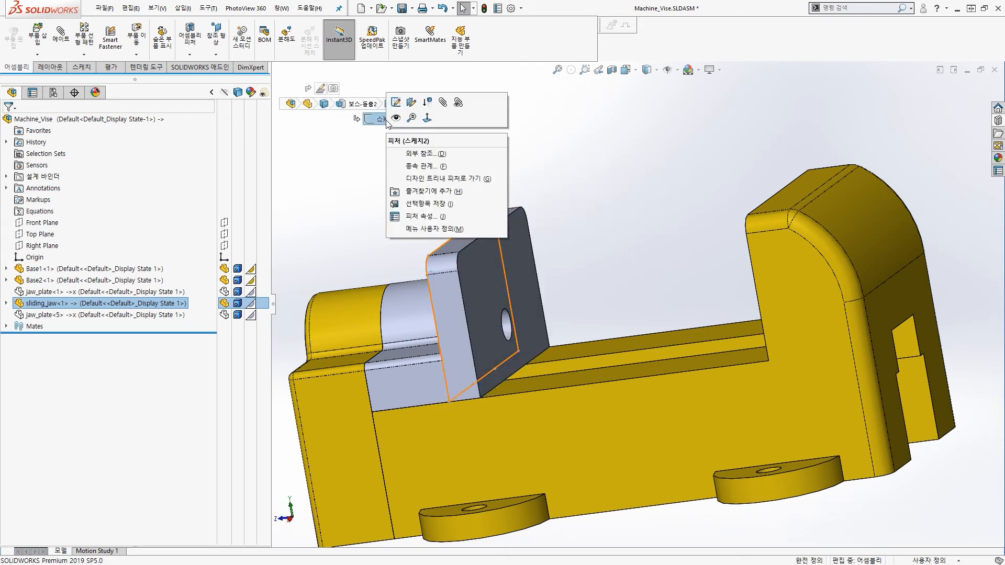
click(398, 107)
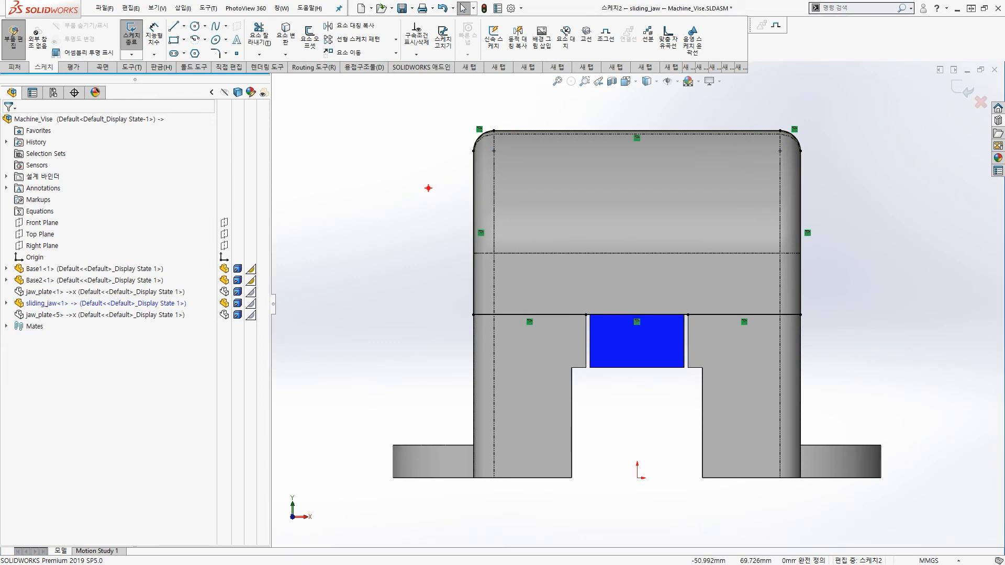
drag(487, 141, 471, 122)
mouse_move(633, 139)
mouse_down()
mouse_move(650, 111)
mouse_move(668, 127)
mouse_up()
drag(777, 137, 788, 143)
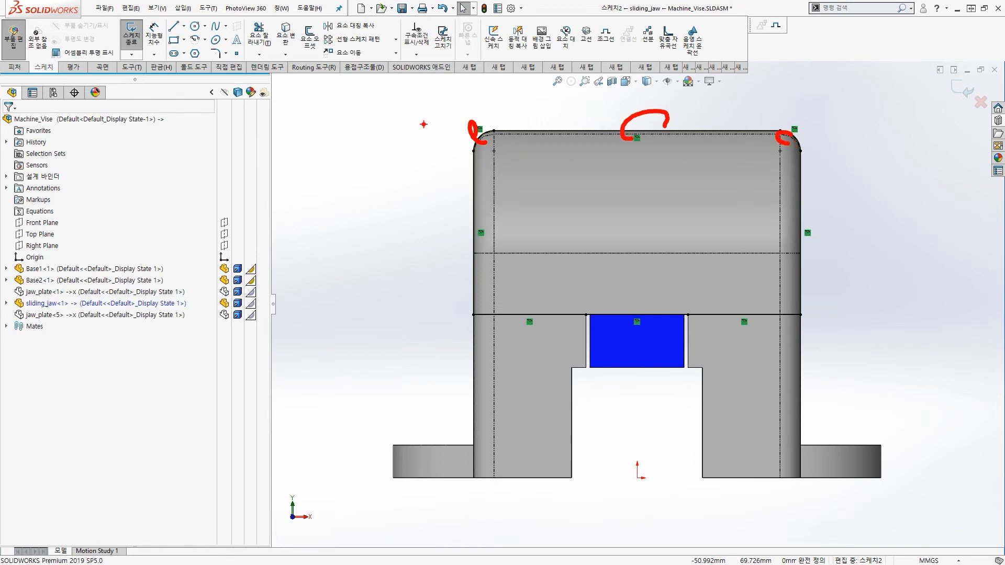
drag(397, 98, 832, 161)
key(Escape)
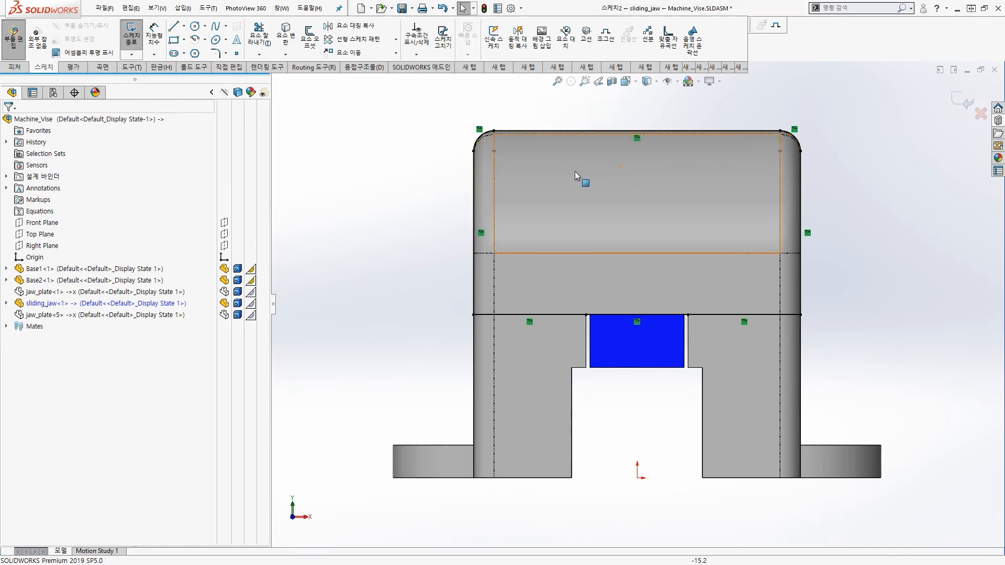
key(ctrl+2)
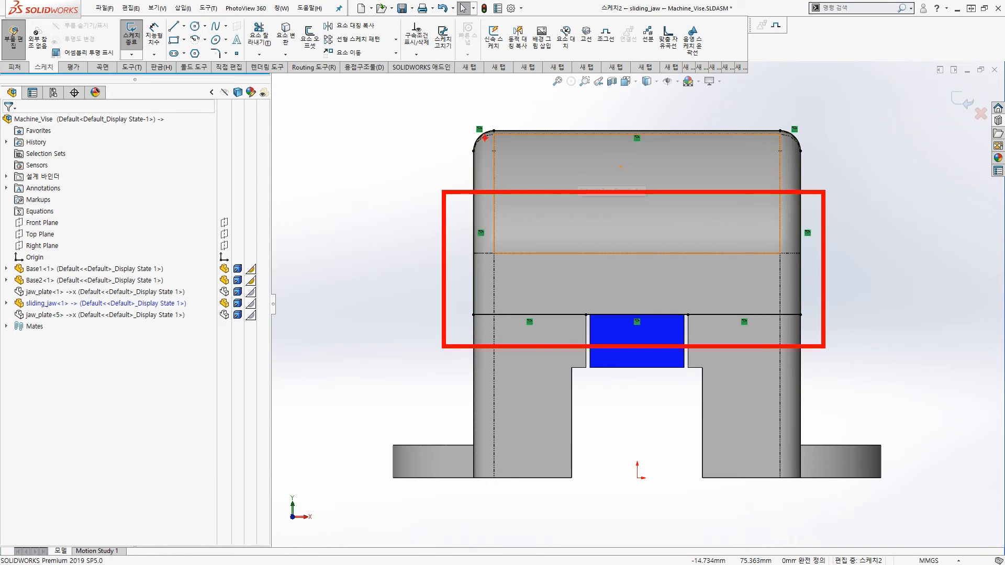
mouse_move(418, 108)
mouse_down()
mouse_move(831, 166)
mouse_move(461, 105)
mouse_move(463, 130)
mouse_up()
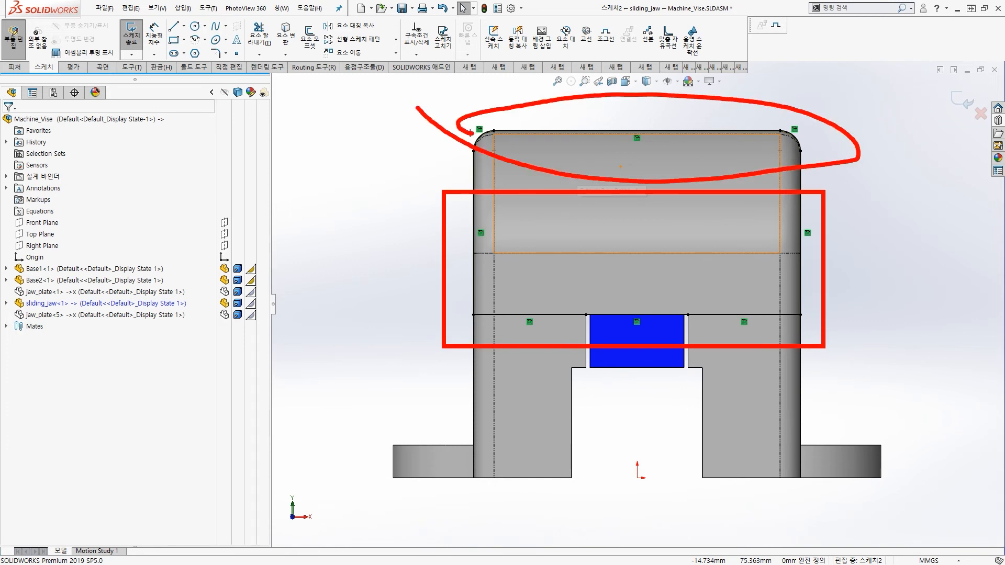
Delete the top line and both rounded corner arcs from the sliding jaw's 스케치2 profile.
key(Escape)
drag(416, 101, 846, 164)
key(Delete)
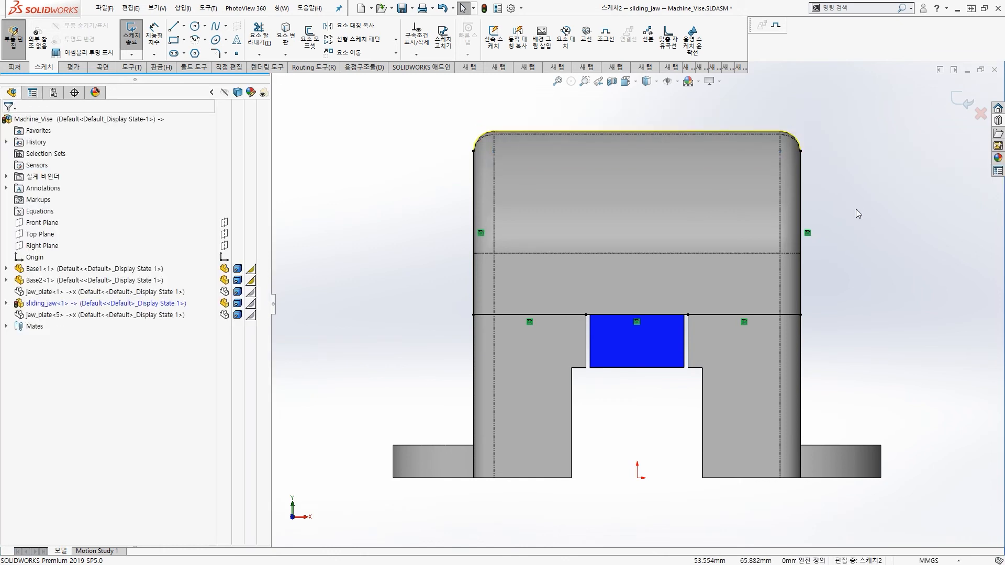
Close the profile with a horizontal line 80 mm long between the side lines' upper endpoints and move that line slightly down.
click(178, 31)
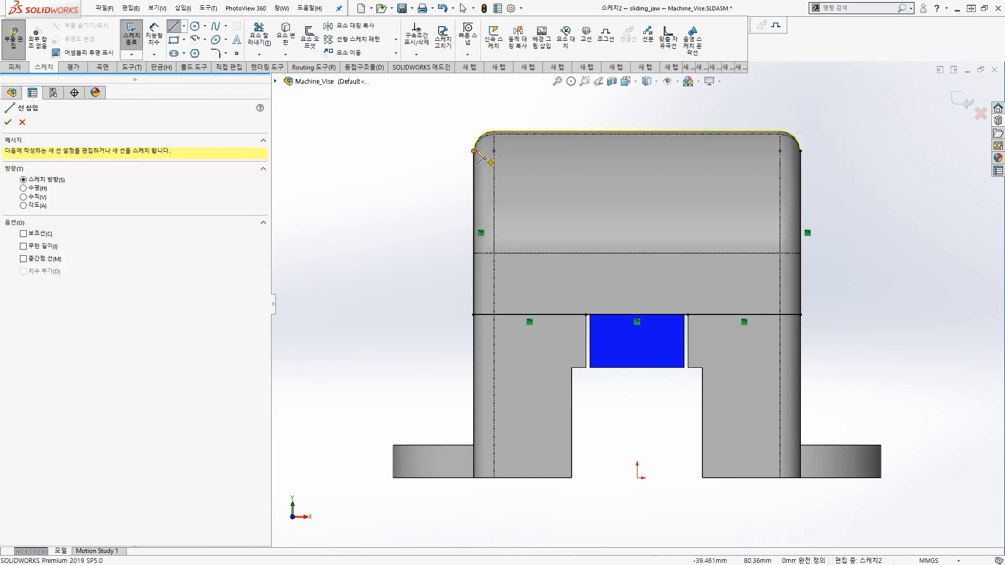
drag(474, 150, 801, 151)
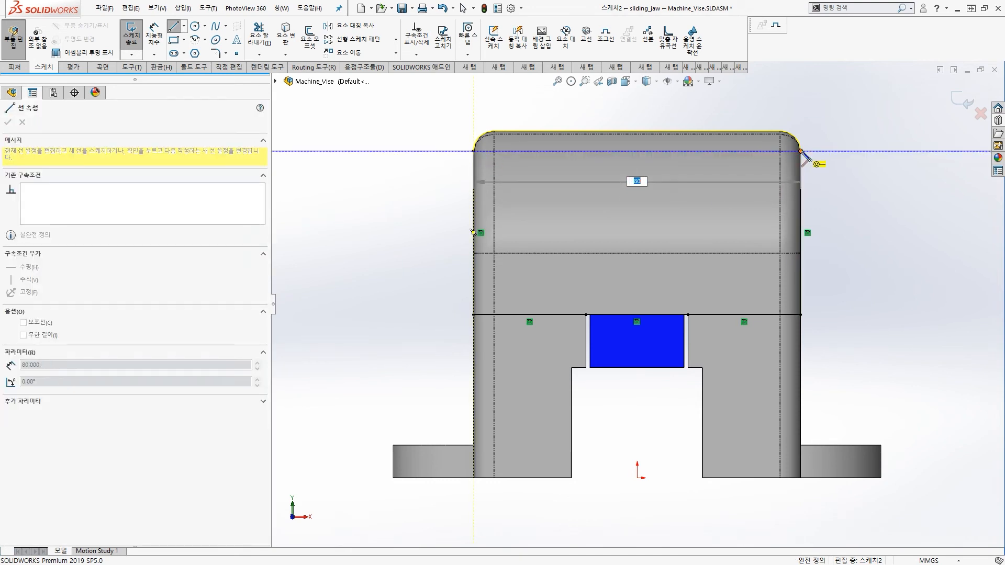
key(Escape)
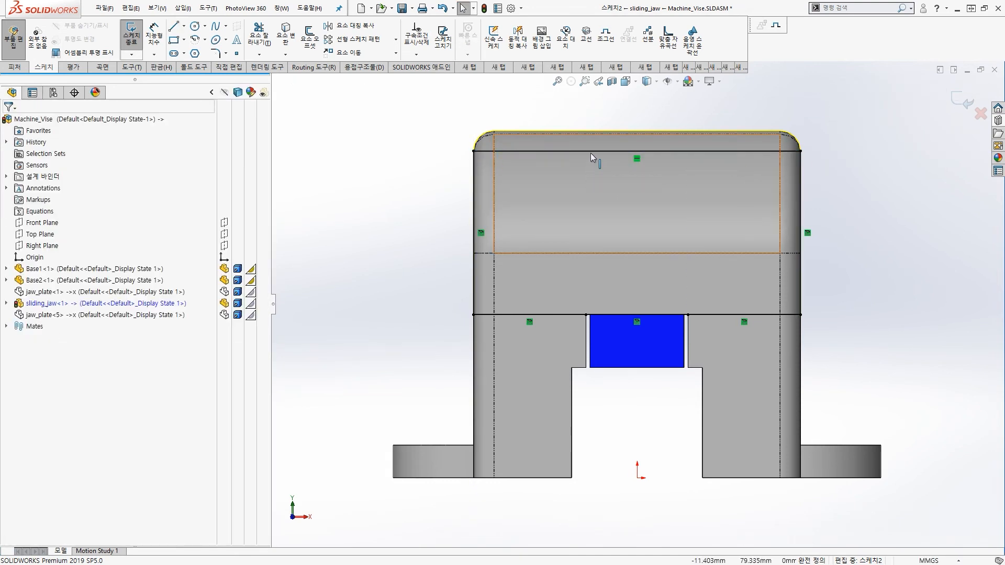
mouse_move(590, 153)
mouse_down()
mouse_move(597, 193)
mouse_move(599, 179)
mouse_up()
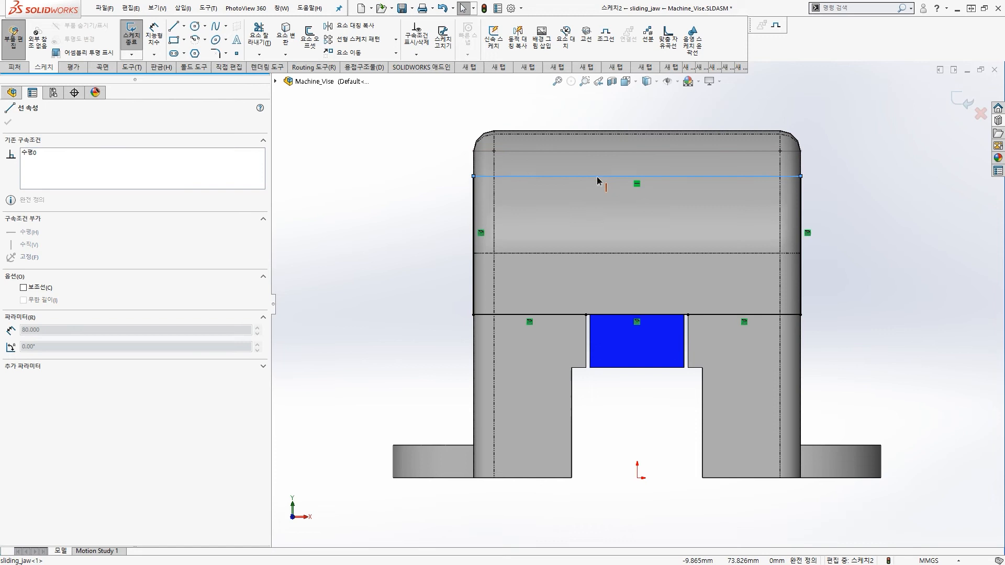
click(402, 158)
key(ctrl+2)
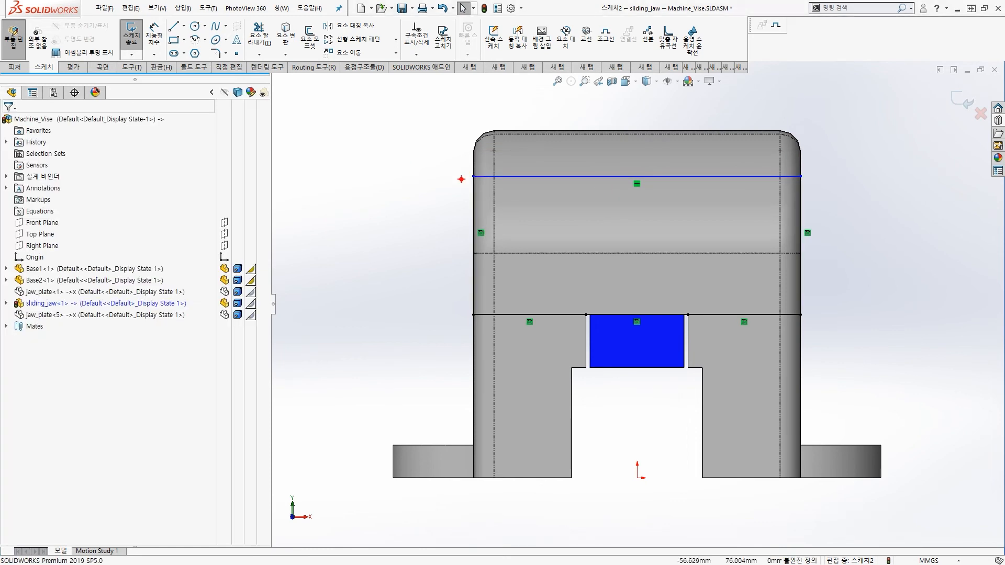
mouse_move(640, 189)
mouse_down()
mouse_move(612, 188)
mouse_move(643, 186)
mouse_up()
drag(709, 153, 674, 210)
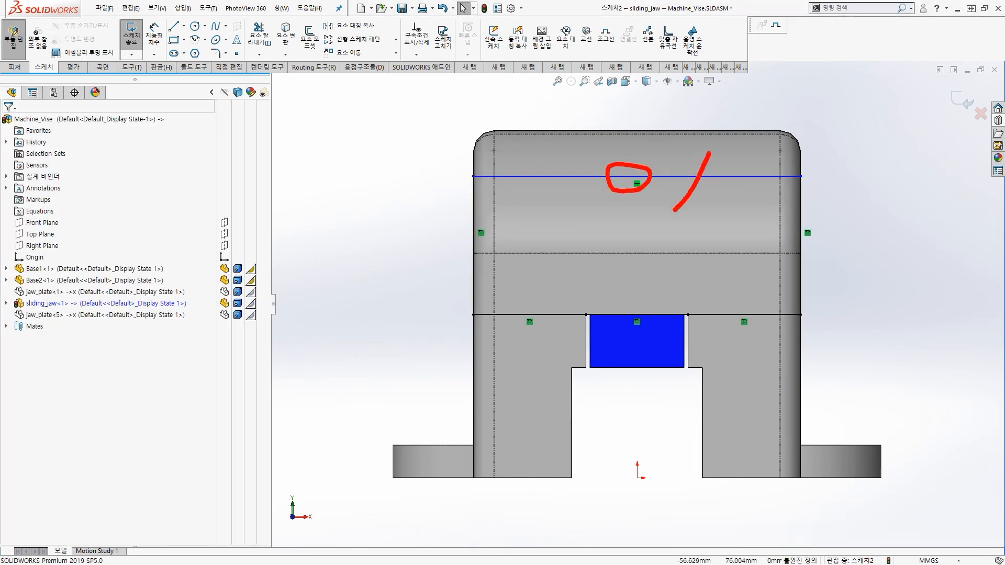
drag(677, 174, 697, 190)
key(Escape)
scroll(664, 187, up, 2)
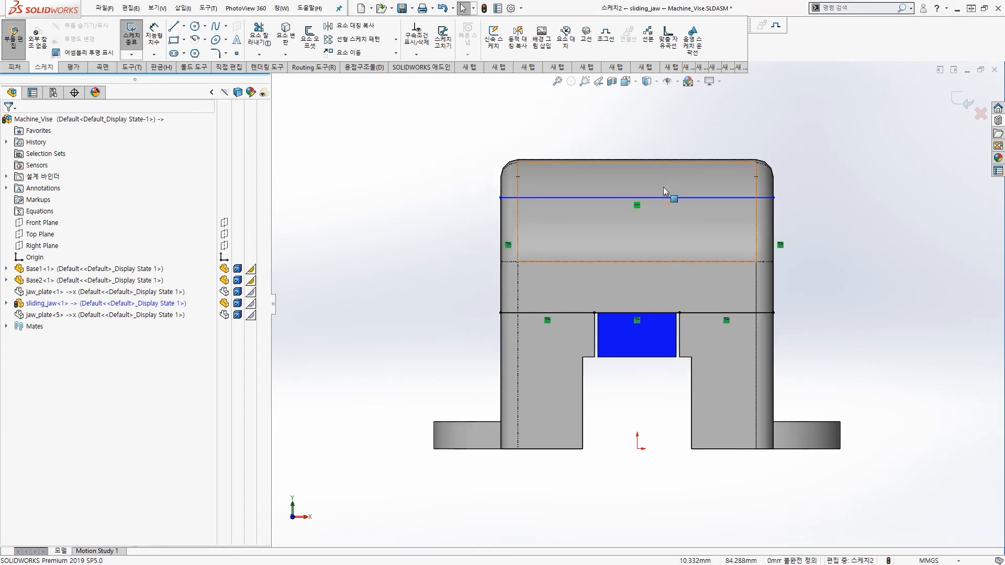
middle_drag(642, 193, 688, 220)
key(ctrl+2)
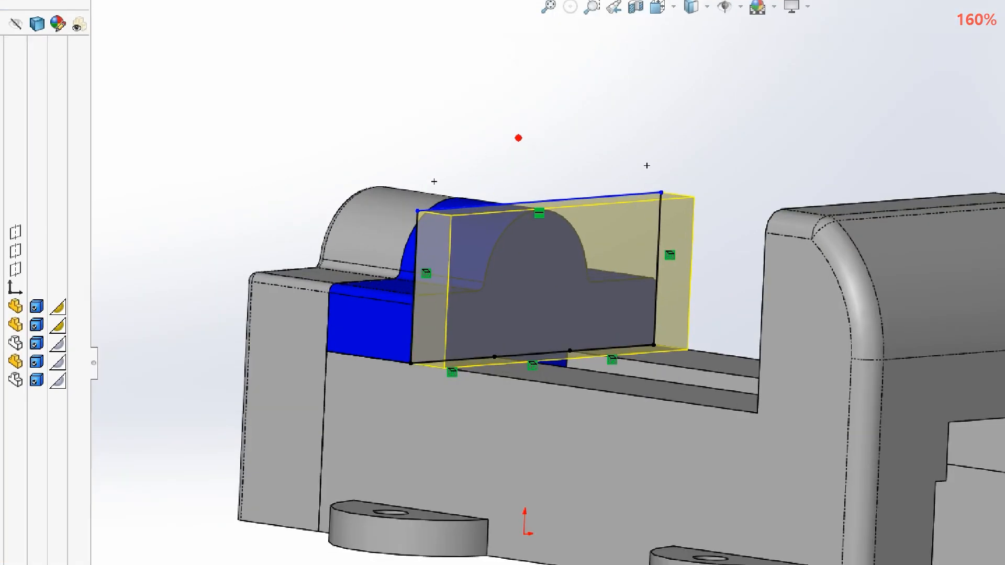
mouse_move(538, 163)
mouse_down()
mouse_move(524, 203)
mouse_move(549, 199)
mouse_up()
key(Escape)
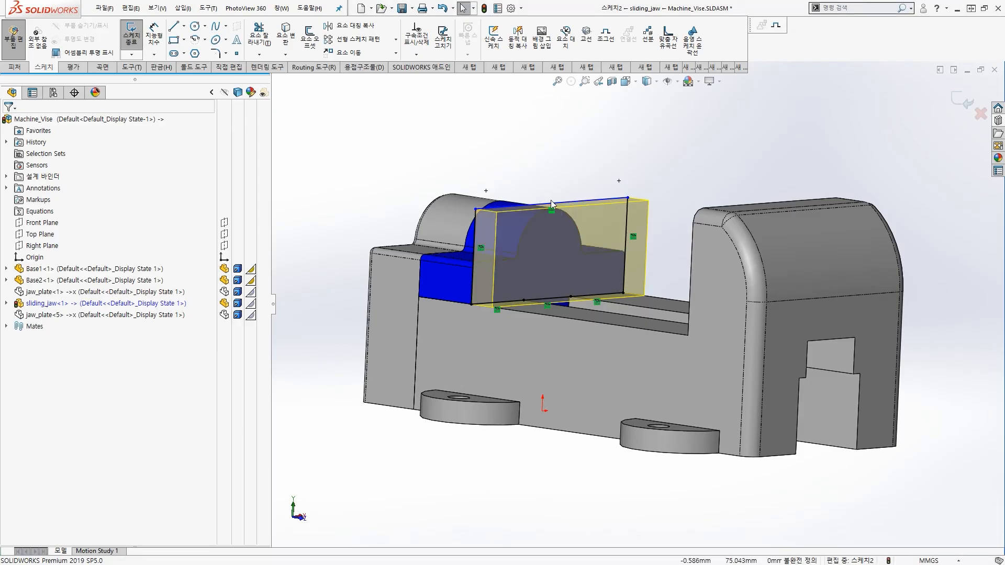
mouse_move(503, 214)
mouse_down()
mouse_move(652, 157)
mouse_move(567, 197)
mouse_up()
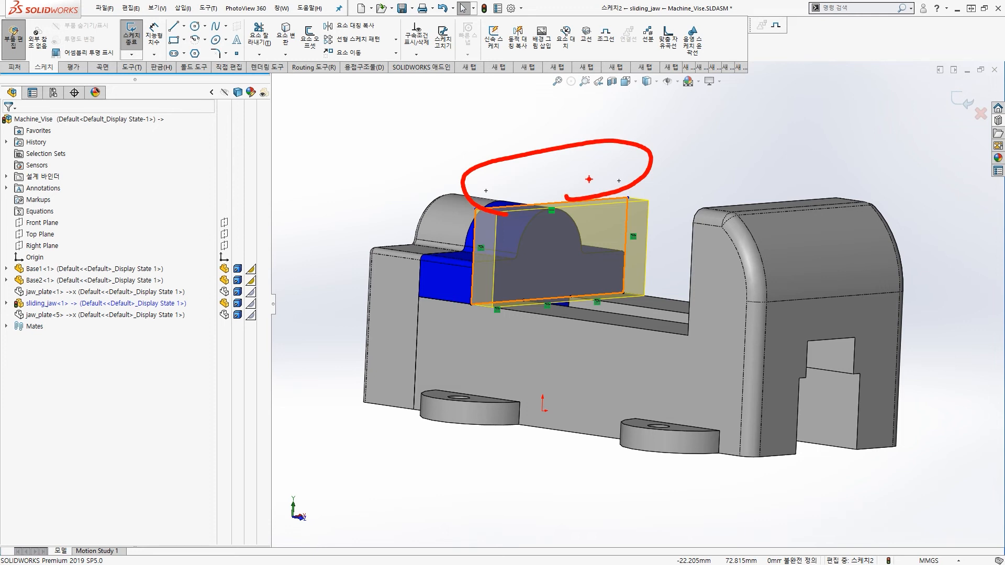
key(Escape)
scroll(548, 205, down, 3)
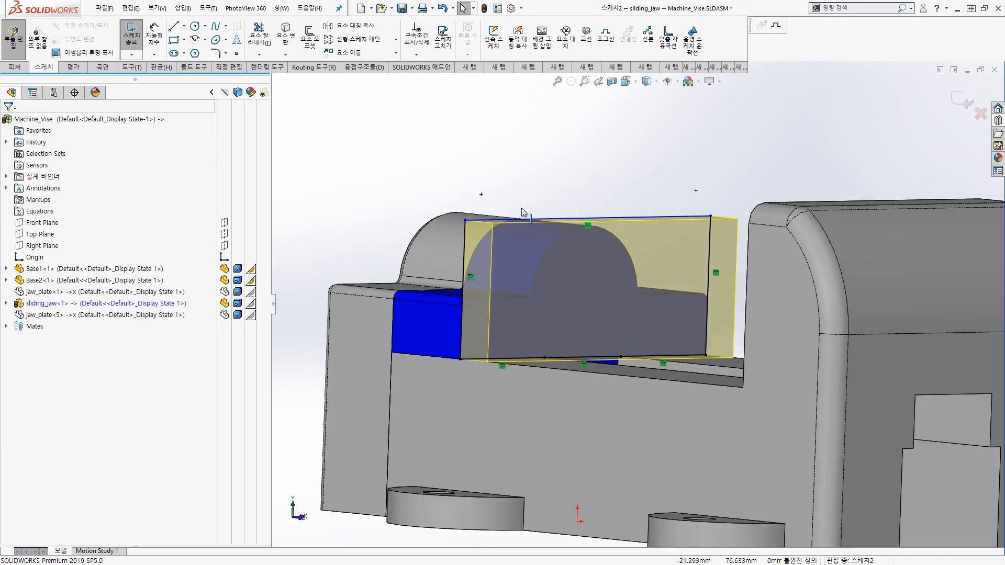
drag(606, 209, 572, 191)
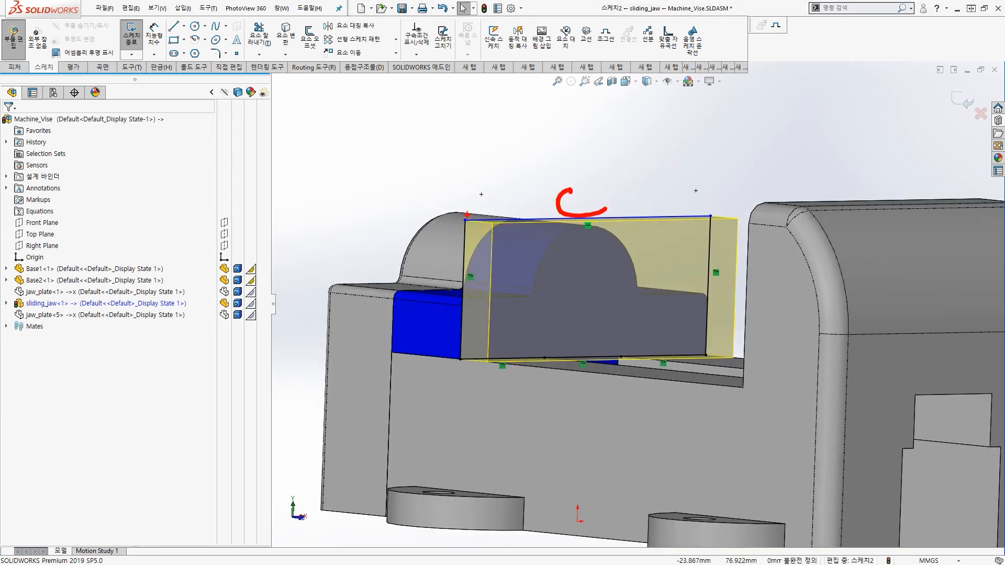
mouse_move(467, 215)
mouse_down()
mouse_move(638, 163)
mouse_move(710, 207)
mouse_move(707, 216)
mouse_up()
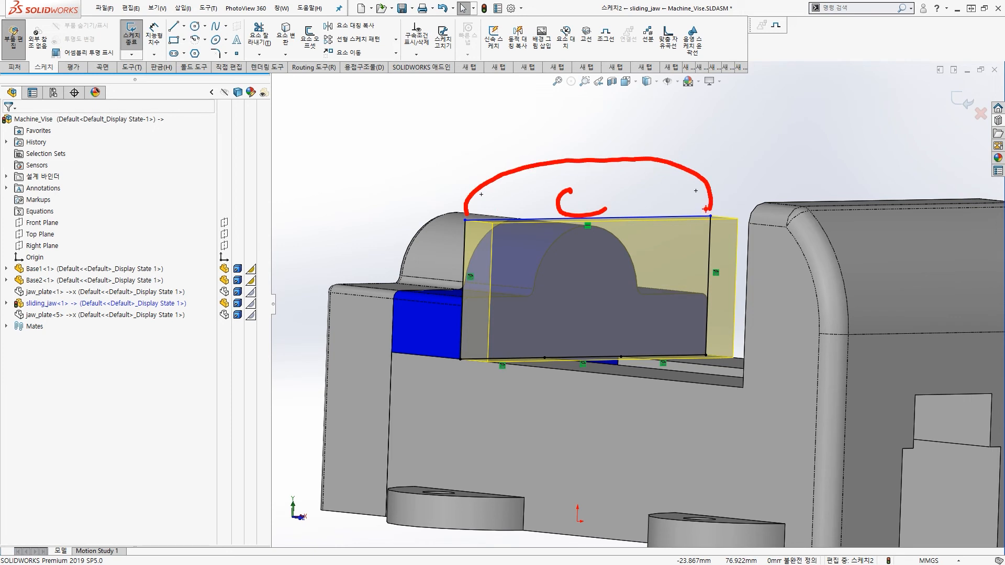
key(Escape)
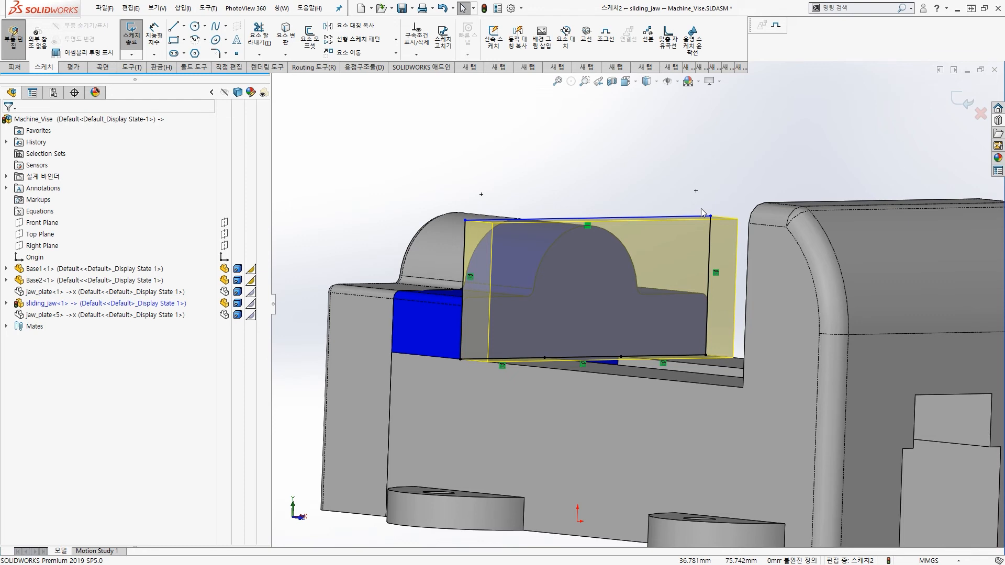
Dimension the height from the vise's bottom edge to the sketch's top line as 75 mm.
scroll(696, 189, up, 4)
mouse_move(698, 197)
middle_down()
mouse_move(675, 279)
mouse_move(827, 278)
mouse_move(826, 291)
middle_up()
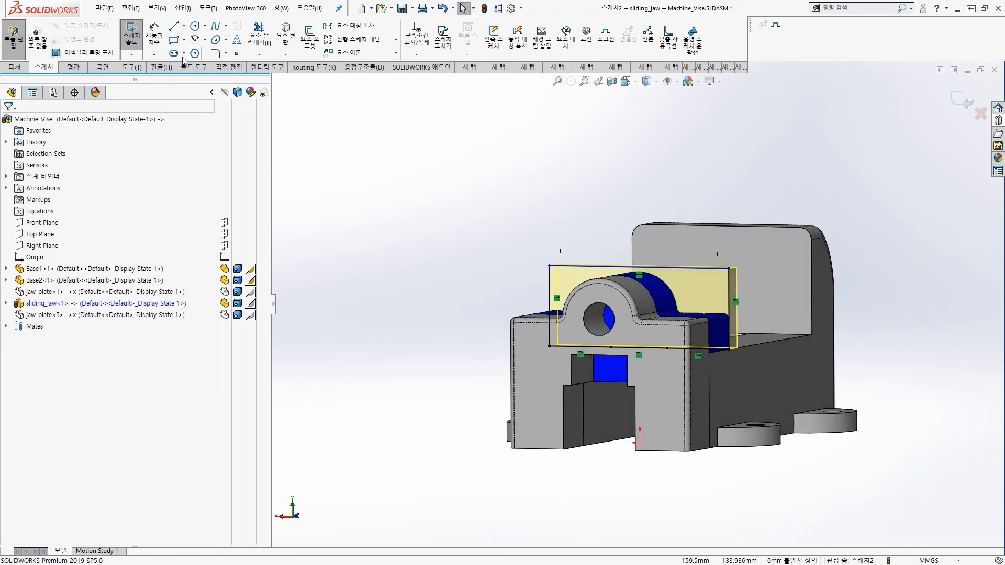
click(154, 34)
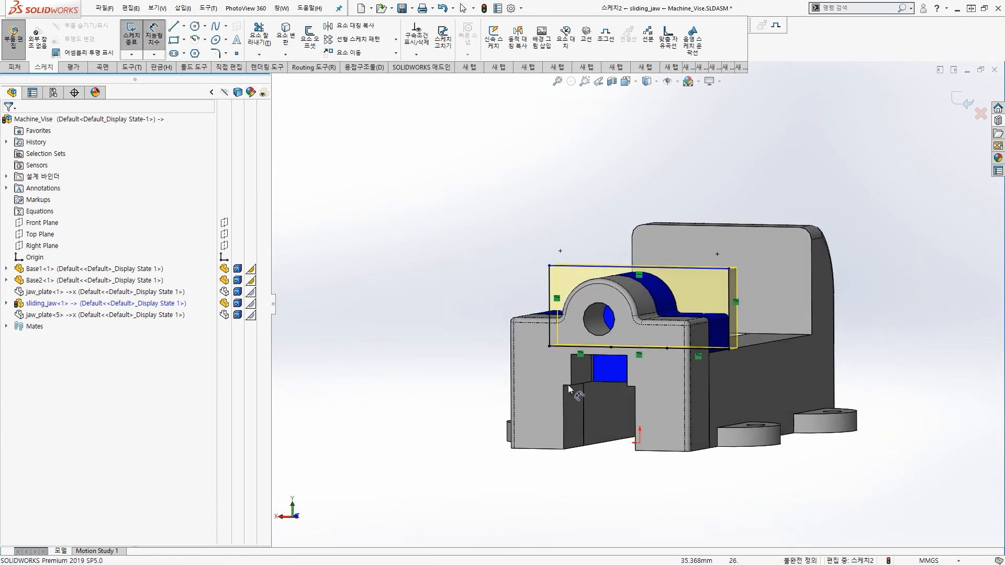
scroll(699, 463, down, 2)
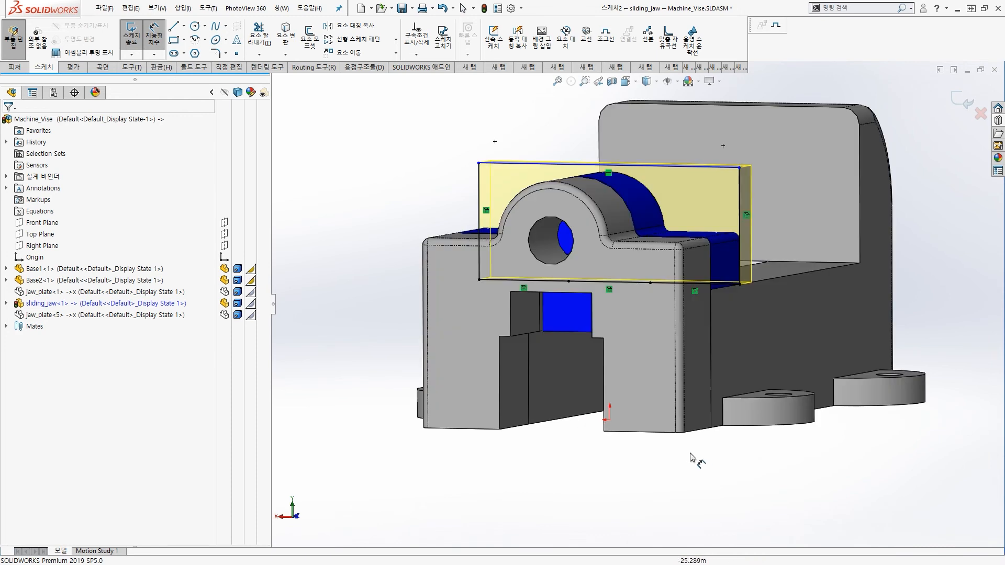
click(697, 174)
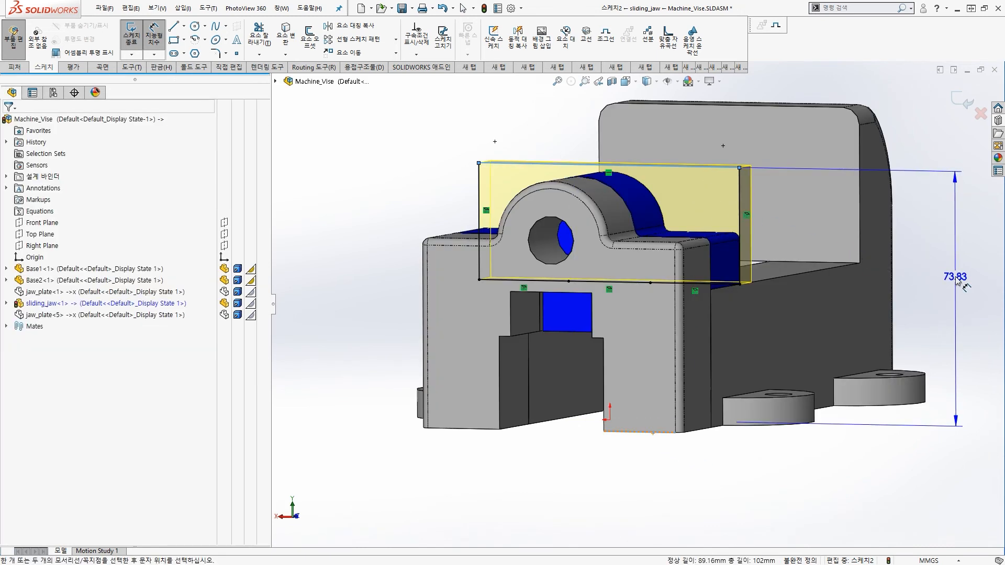
click(958, 282)
text(75)
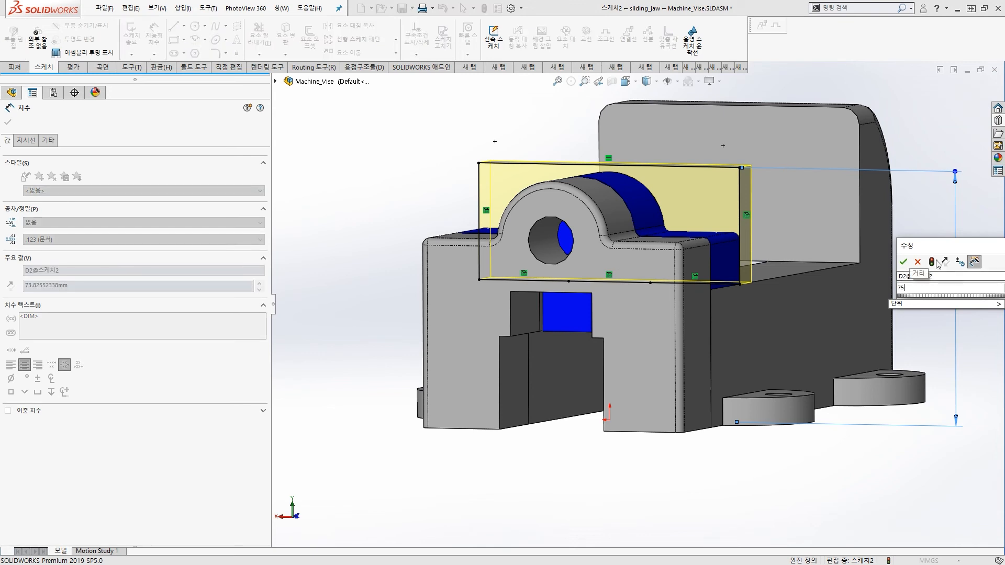
click(931, 261)
click(903, 262)
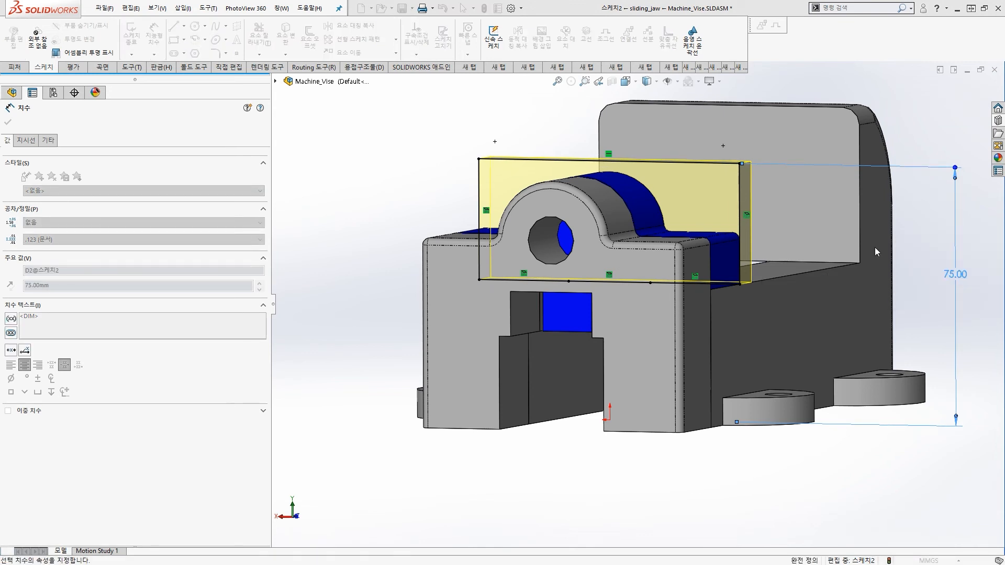
click(489, 119)
scroll(488, 123, up, 2)
key(Escape)
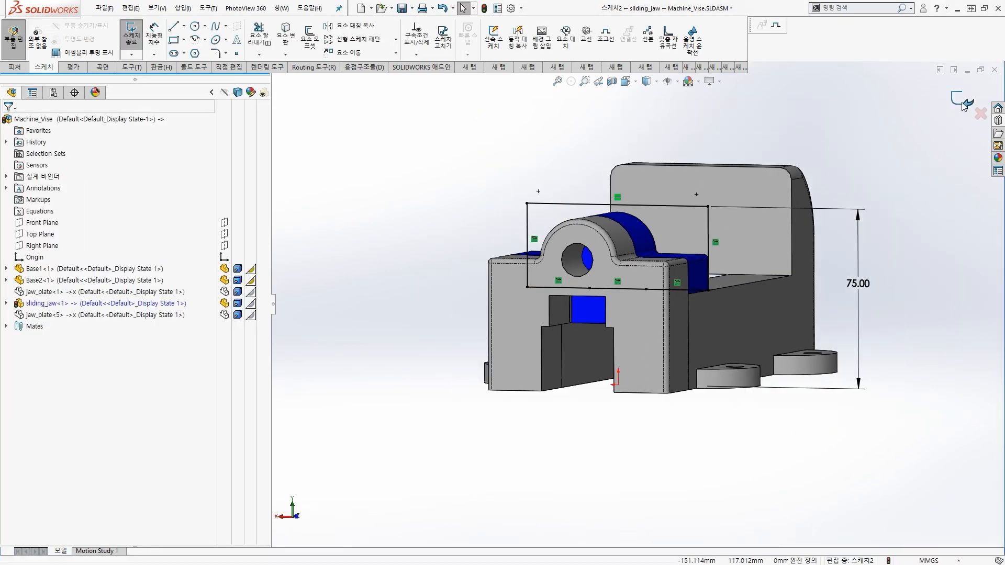
Exit the sketch and finish editing the sliding jaw to return to the assembly.
click(964, 105)
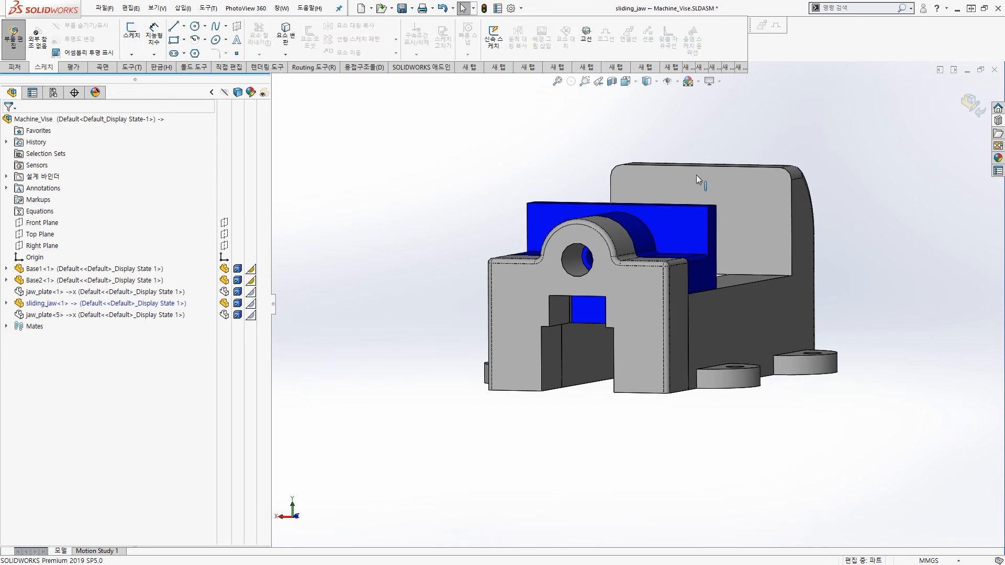
middle_drag(696, 176, 643, 153)
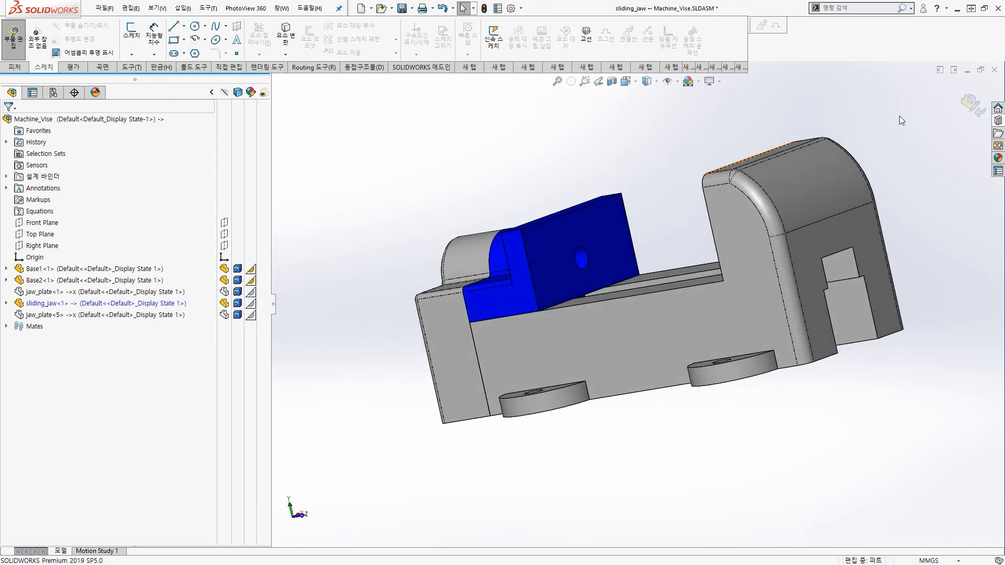
click(969, 109)
Set the height dimension D3@Sketch2 of Base1's upright jaw to 60 mm and rebuild the assembly.
middle_drag(596, 183, 529, 199)
click(810, 209)
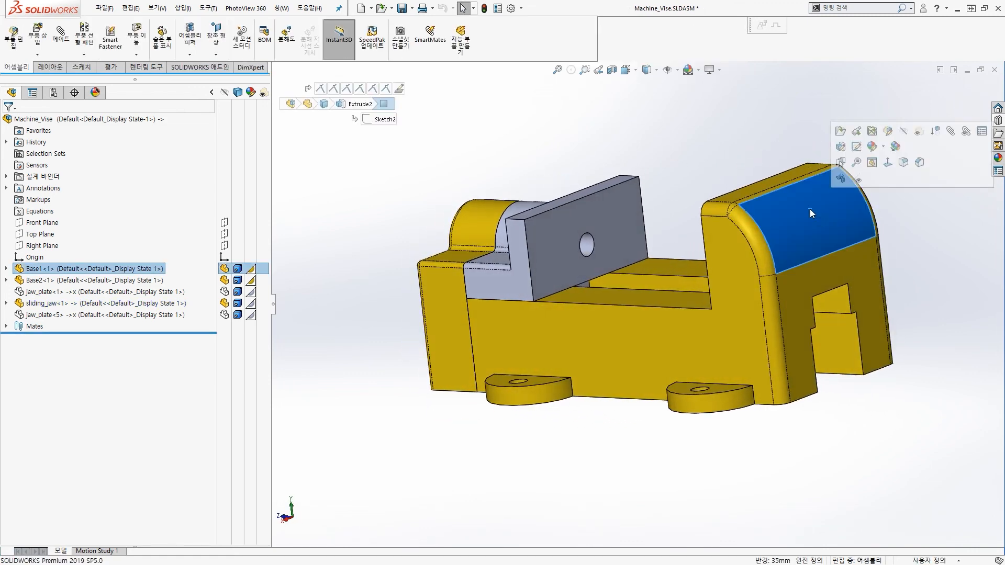
double_click(810, 209)
scroll(922, 214, up, 1)
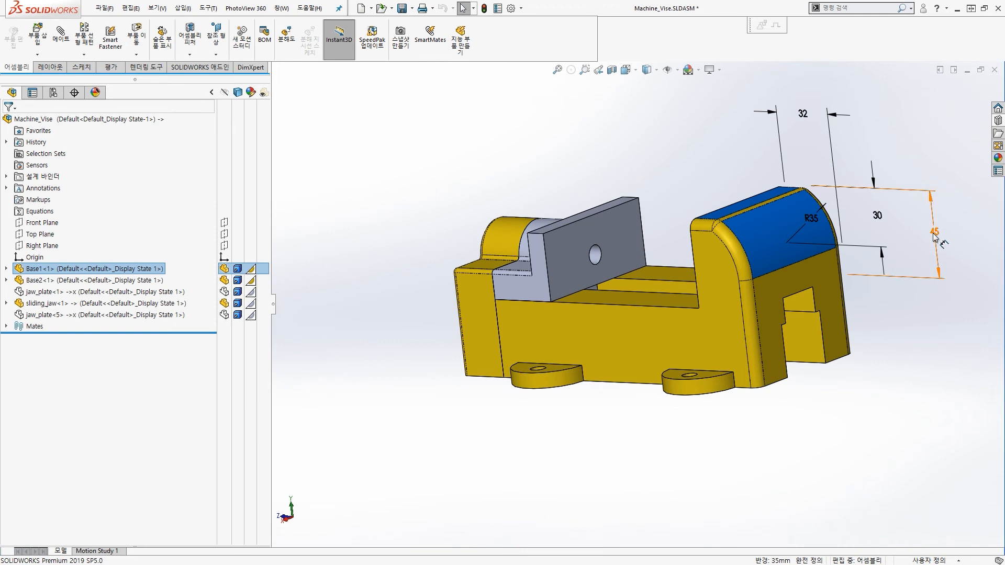
click(934, 235)
double_click(935, 235)
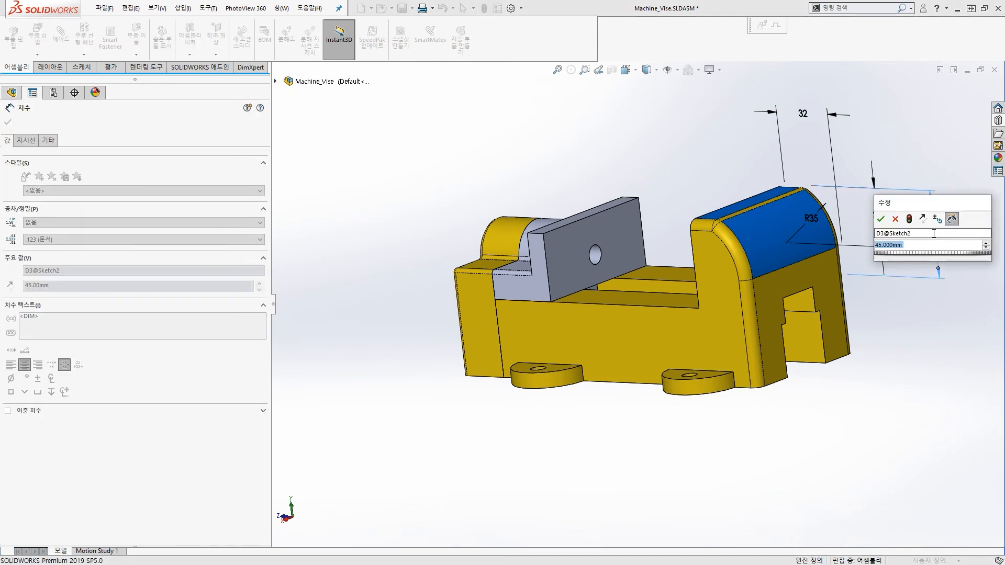
text(60)
click(910, 224)
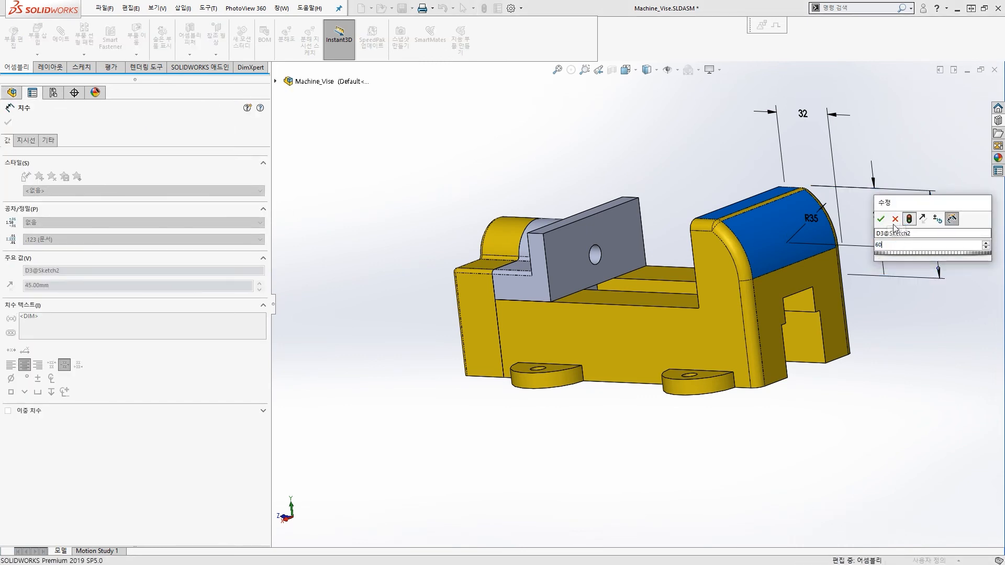
key(Return)
click(654, 161)
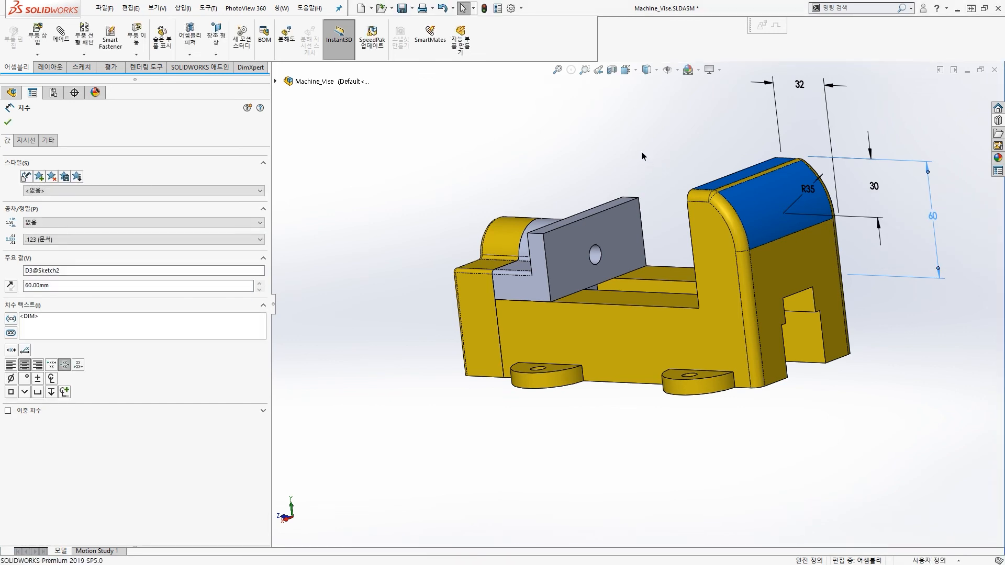
Set Base1's width dimension D1@Extrude1 to 70 mm and rebuild the assembly.
double_click(541, 338)
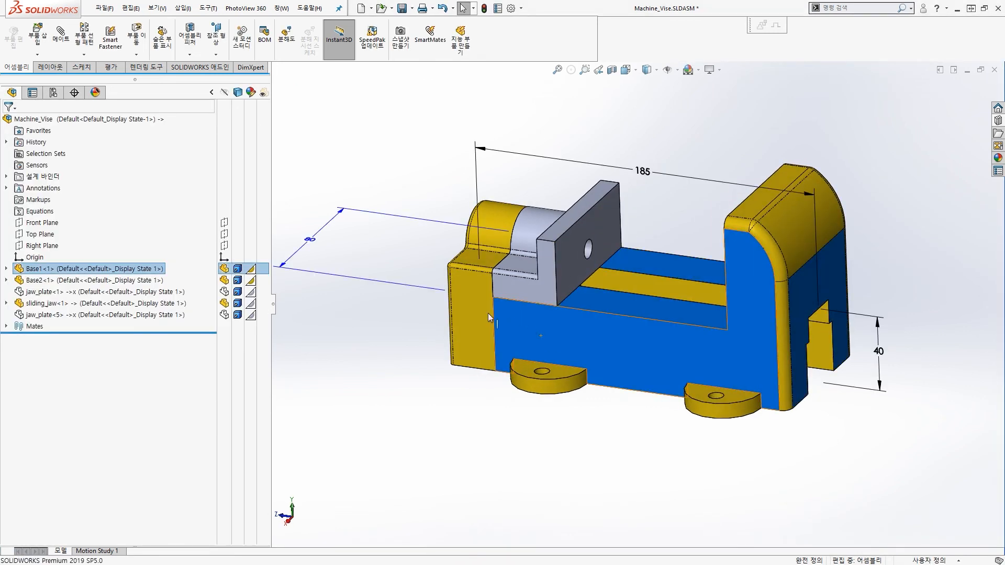
double_click(310, 240)
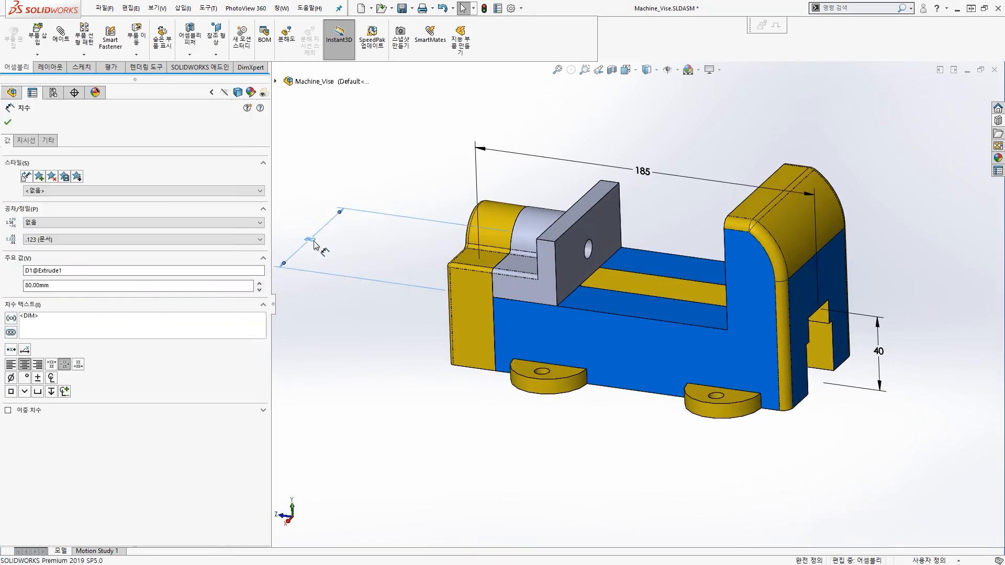
text(70)
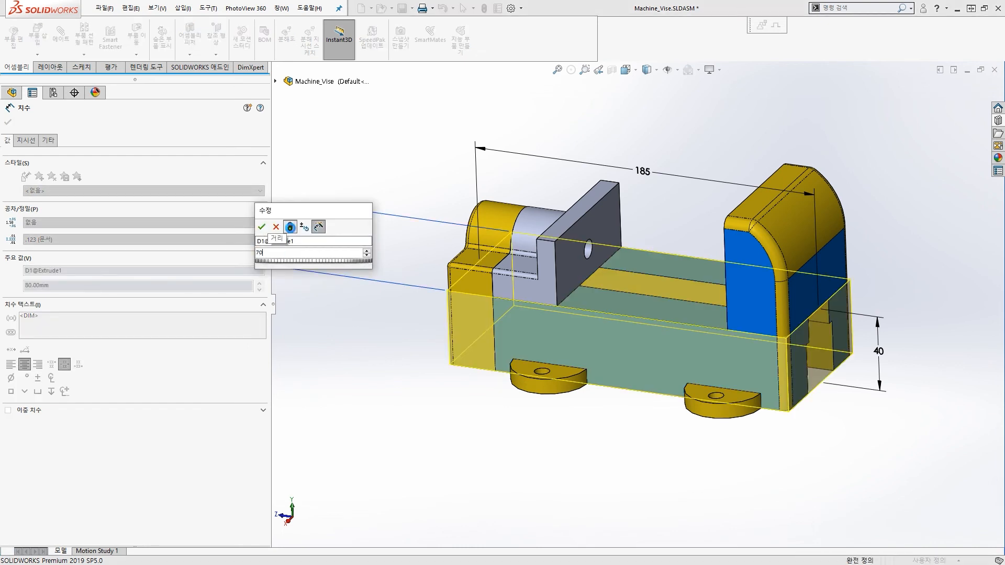
click(291, 229)
click(262, 227)
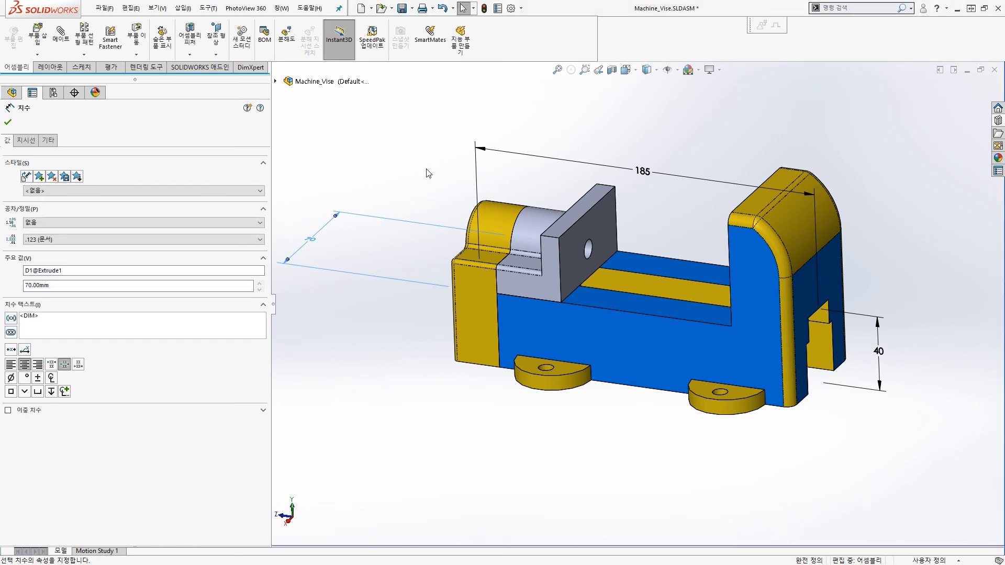
click(431, 167)
scroll(503, 235, up, 2)
middle_drag(516, 259, 596, 292)
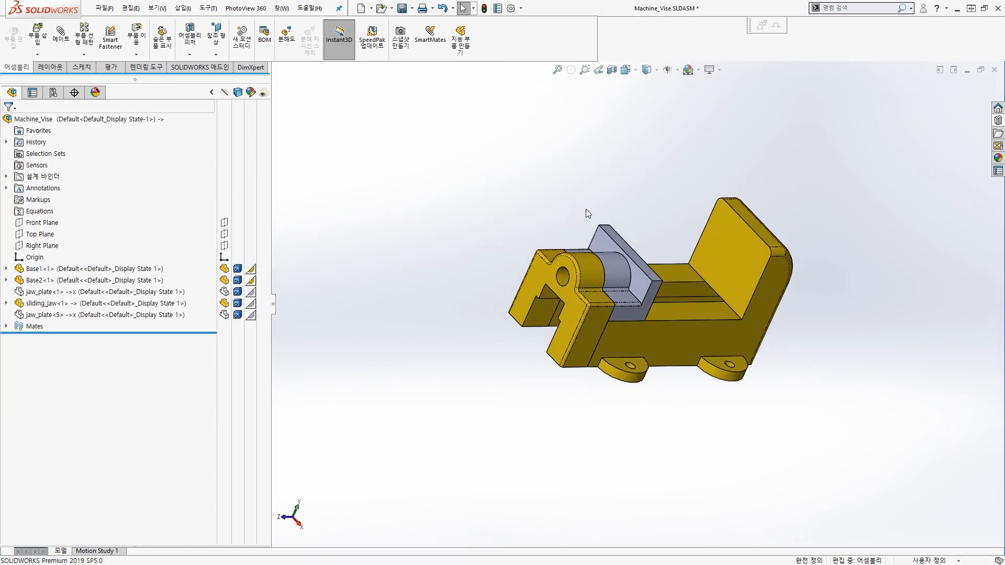
middle_drag(586, 208, 640, 255)
scroll(643, 257, down, 2)
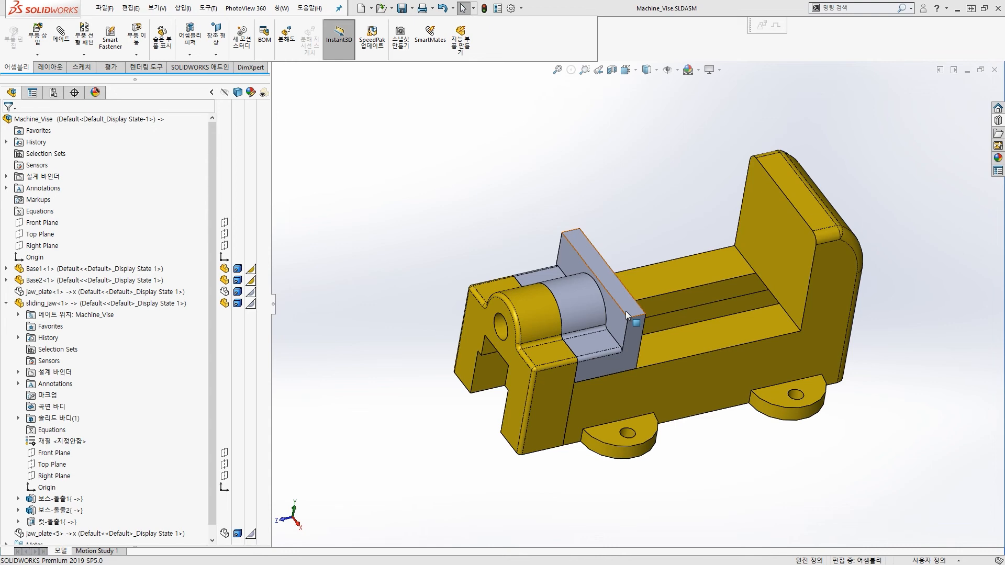
Break all external references of sliding_jaw permanently, converting the broken sketch relations to fixed relations.
click(87, 305)
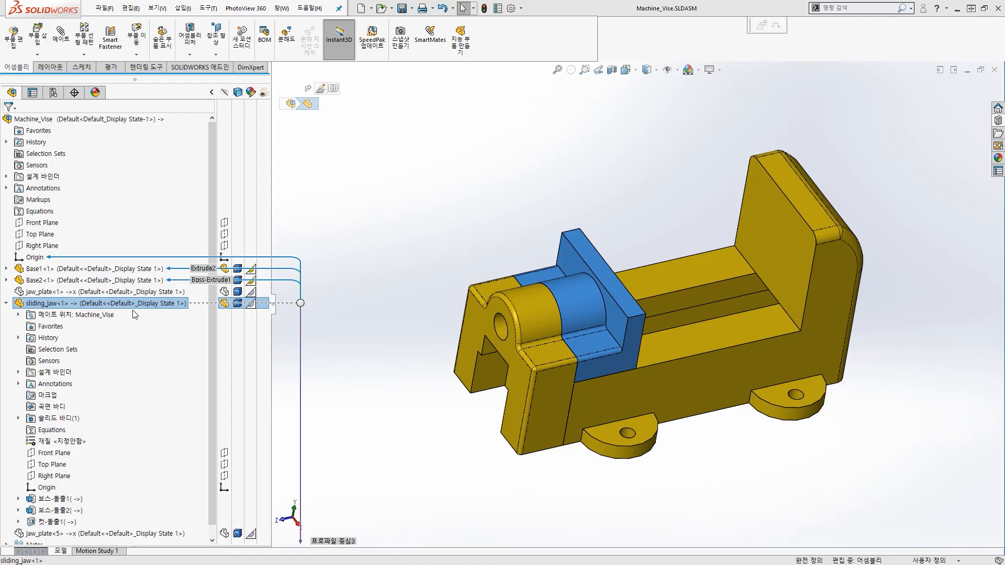
right_click(135, 309)
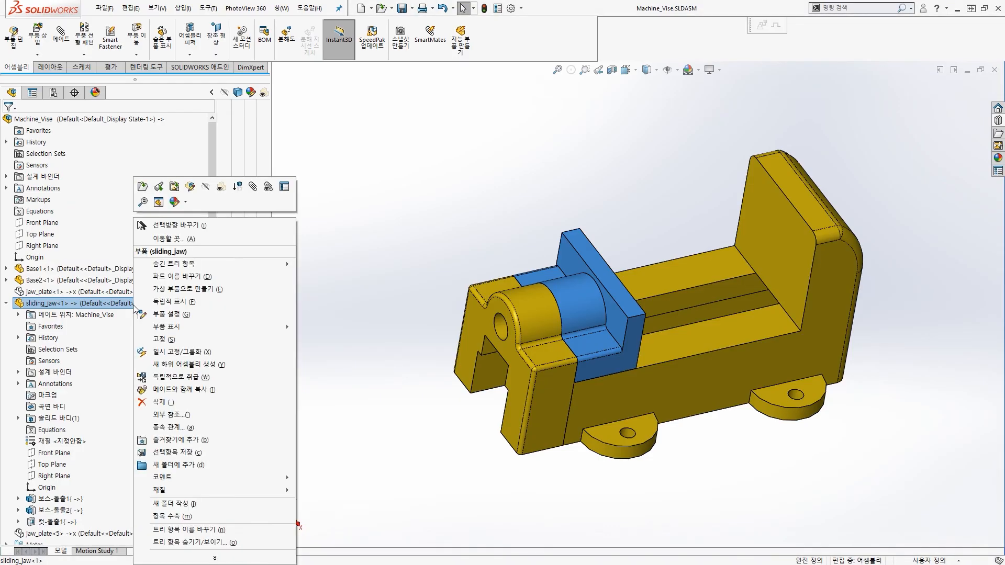
click(187, 416)
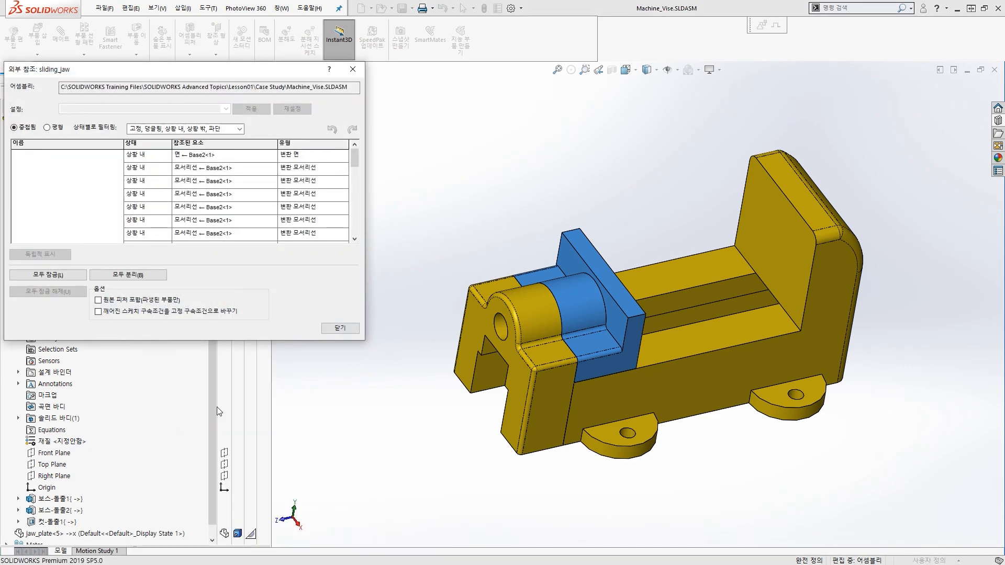
drag(382, 93, 397, 97)
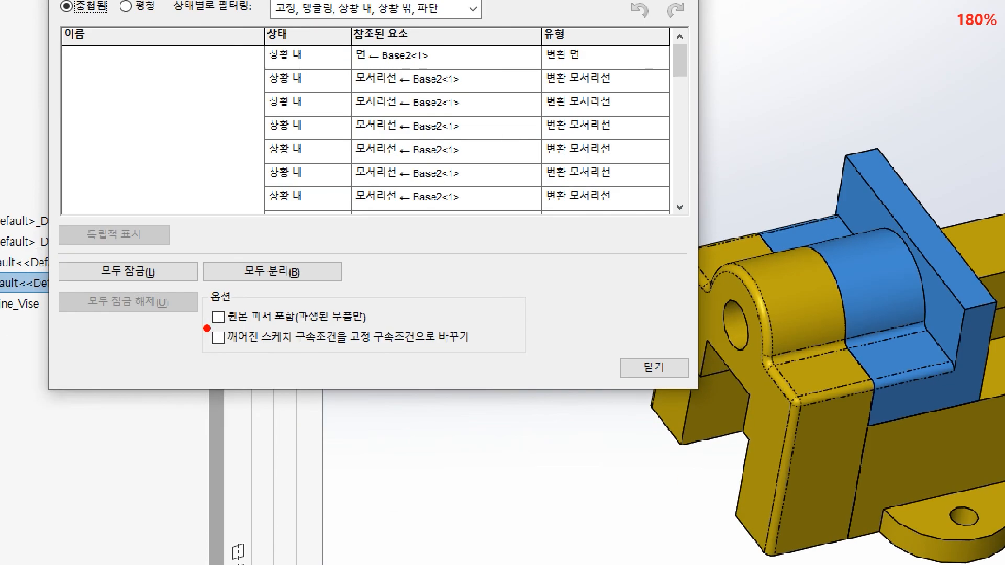
drag(206, 323, 475, 356)
drag(139, 387, 205, 353)
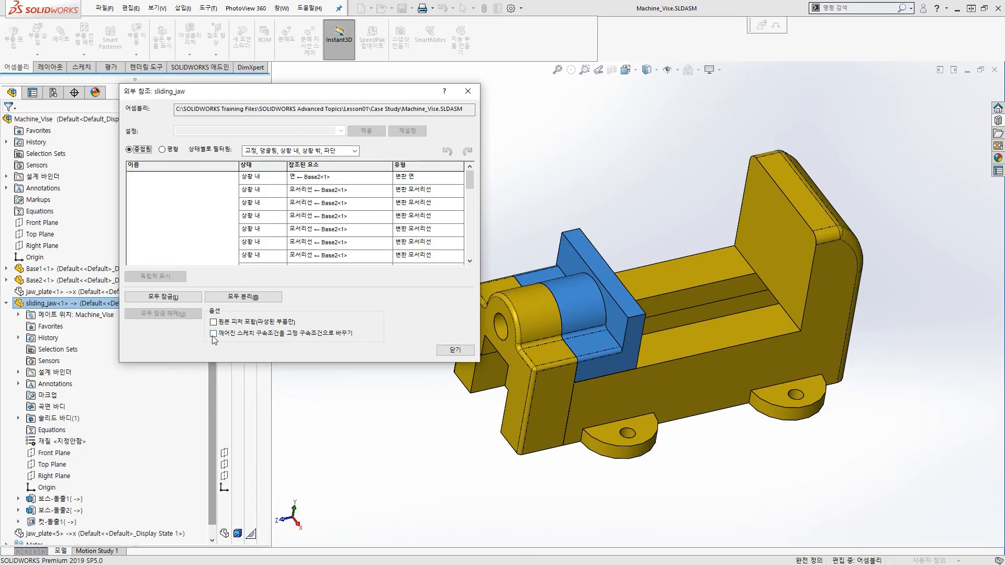
click(219, 337)
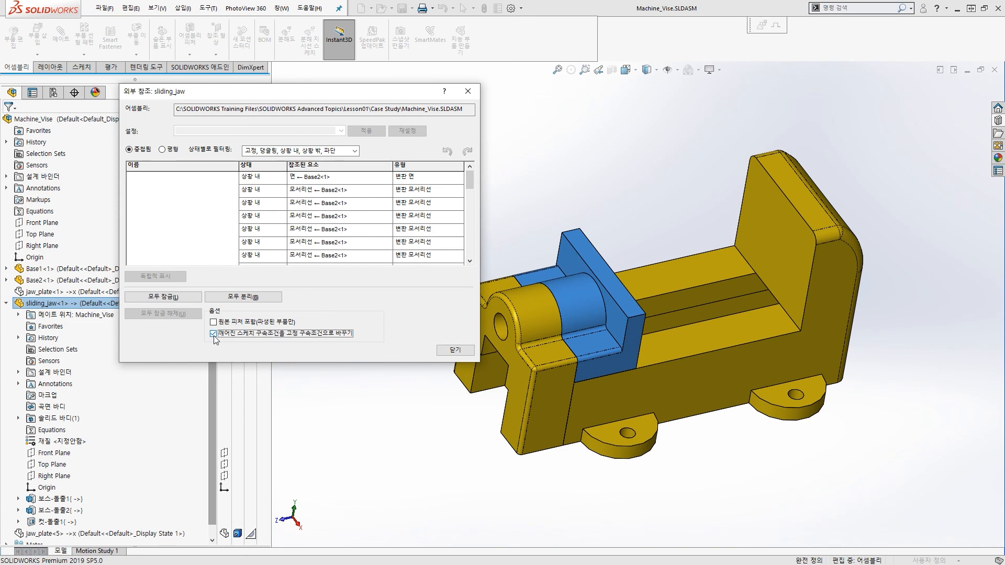
click(242, 298)
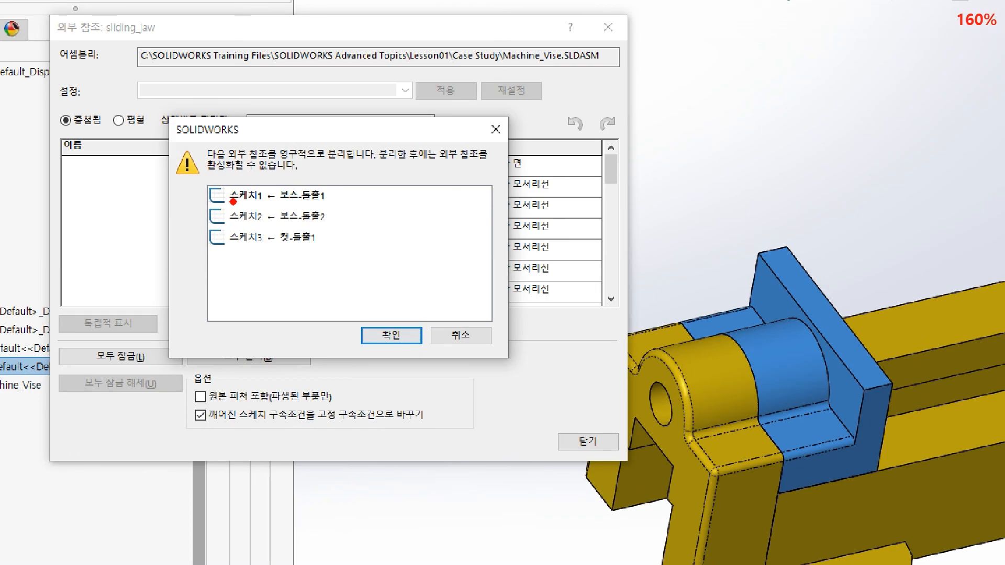
mouse_move(215, 248)
mouse_down()
mouse_move(195, 183)
mouse_move(340, 230)
mouse_move(187, 273)
mouse_up()
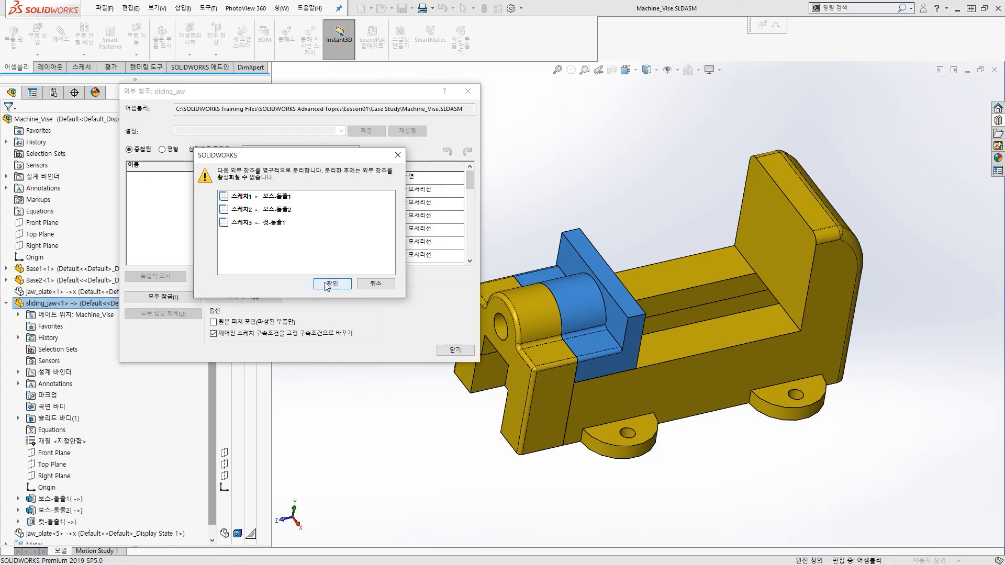
click(330, 288)
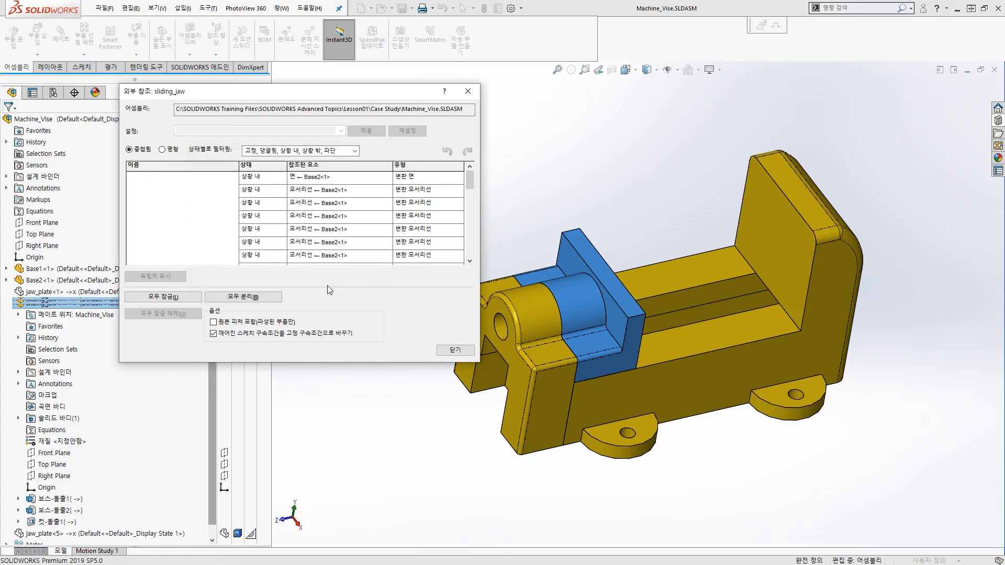
click(455, 350)
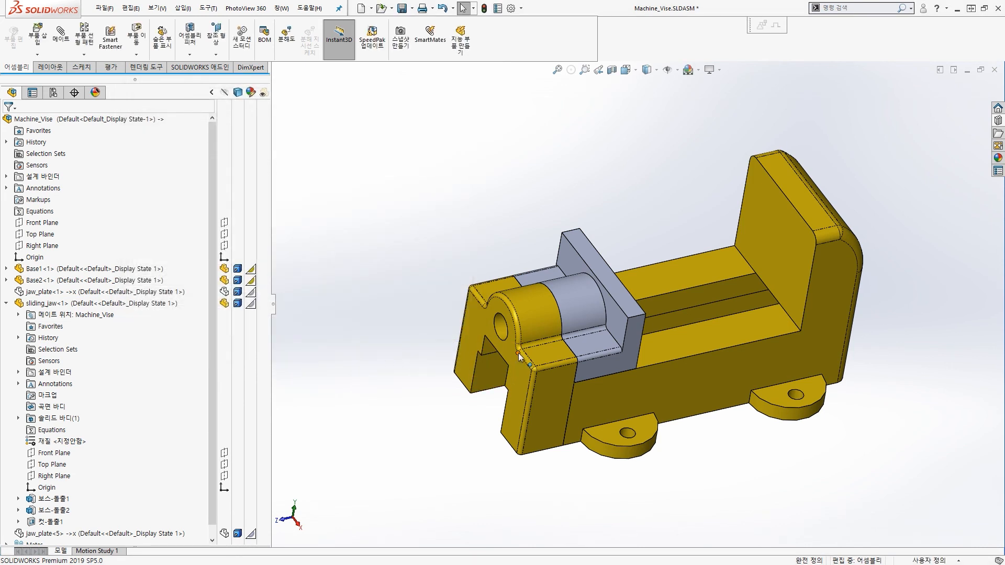
Open sketch 스케치1 of sliding_jaw's first boss extrusion 보스-돌출1 for editing.
click(23, 512)
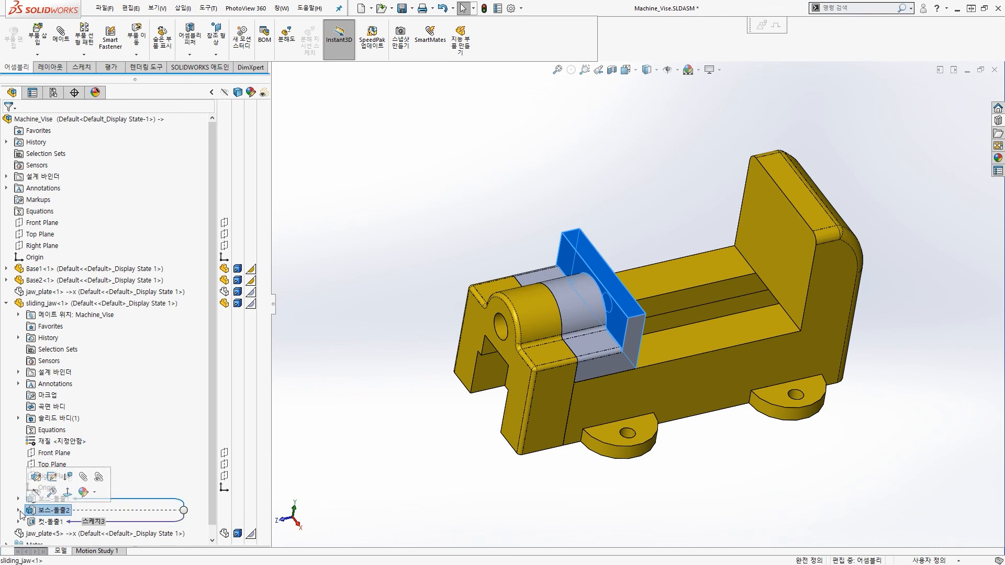
click(18, 500)
click(58, 510)
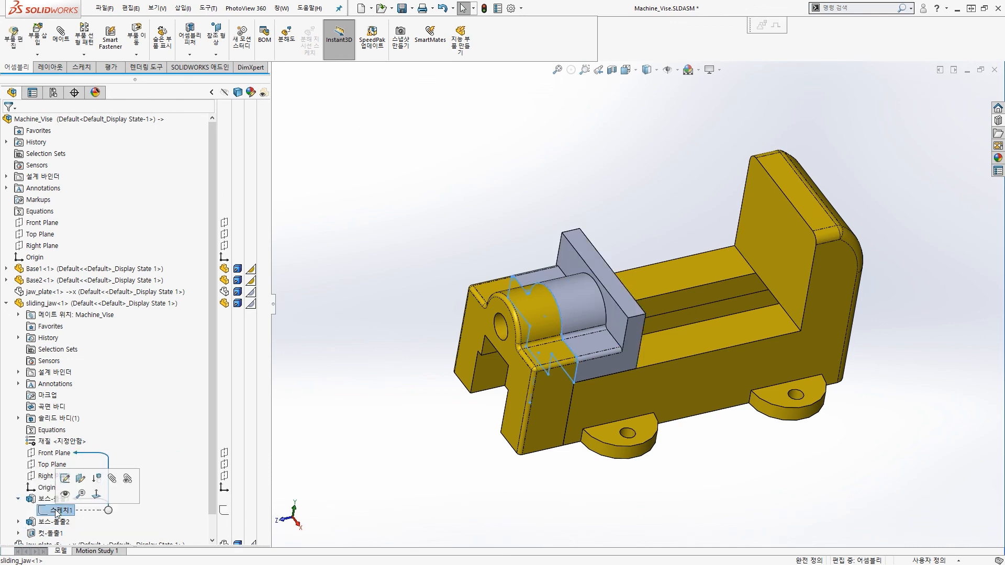
click(65, 480)
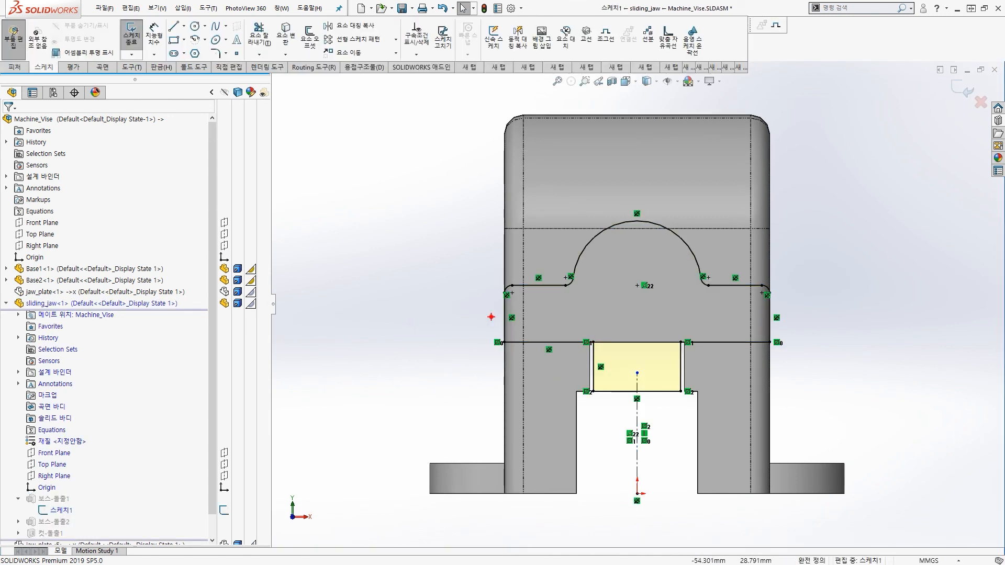
scroll(590, 301, up, 2)
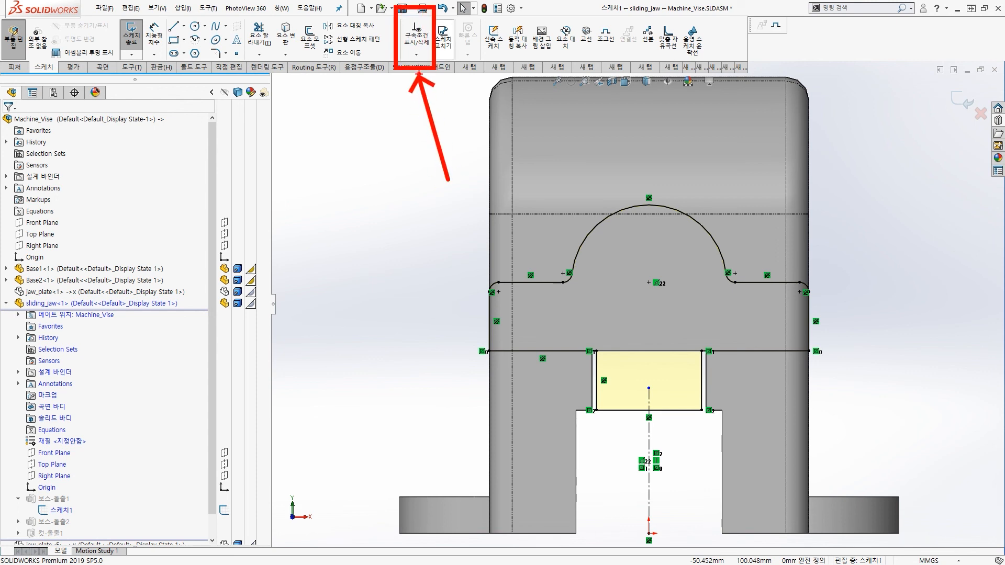
Delete all relations in the sliding jaw's profile sketch.
click(417, 45)
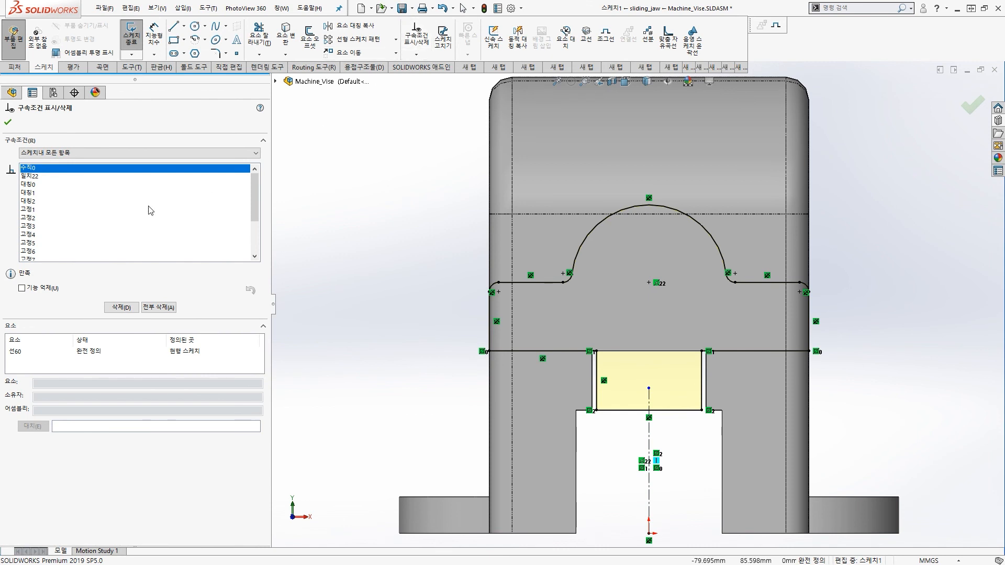
click(119, 212)
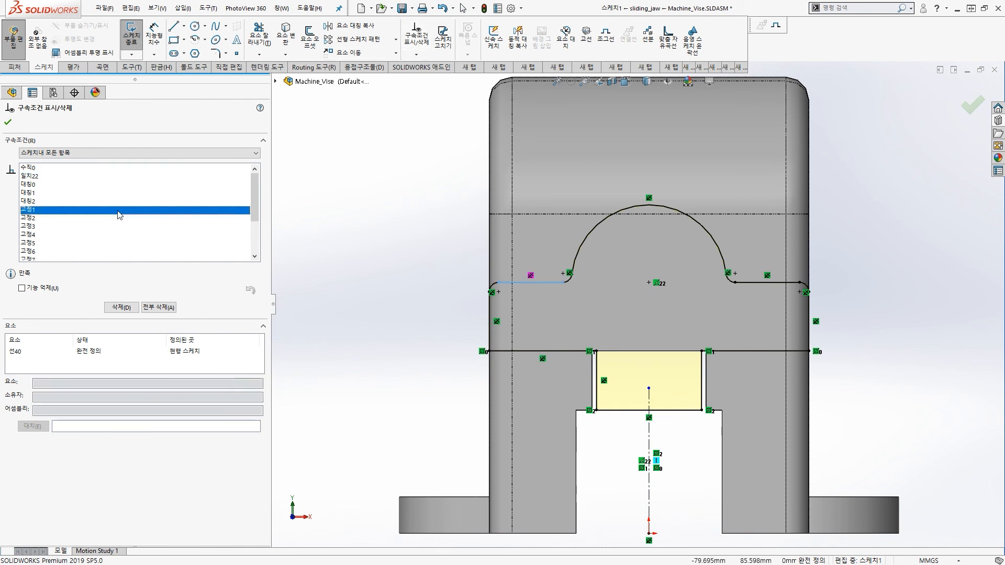
click(155, 308)
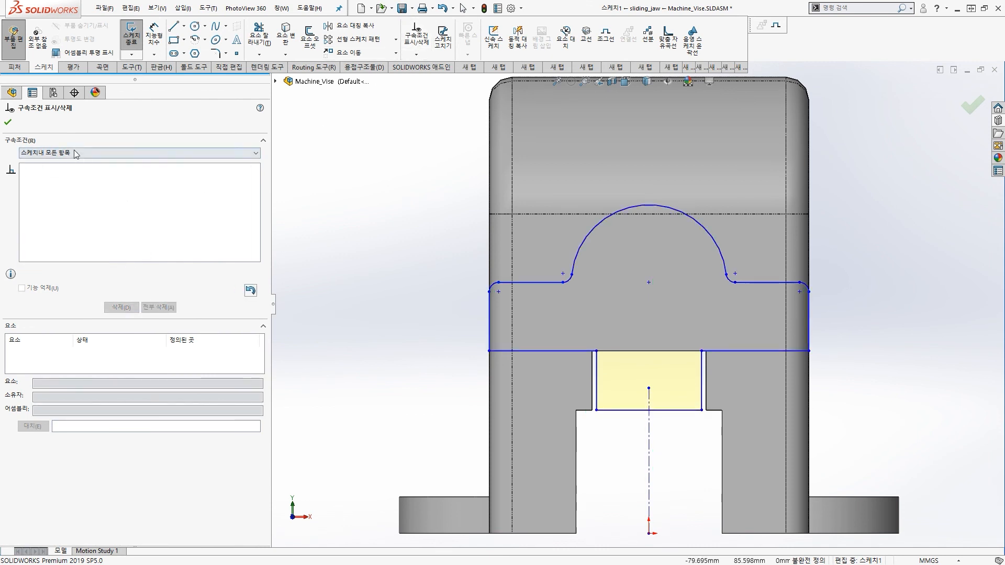
click(7, 122)
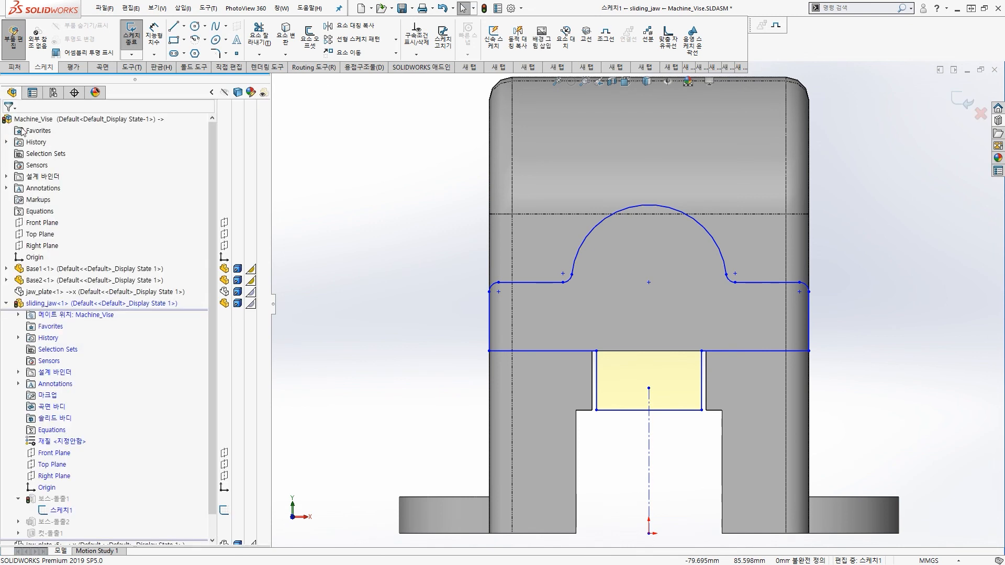
Fully define the sketch automatically with baseline dimensions, using the vertical centerline as horizontal datum and the origin as vertical datum.
click(417, 55)
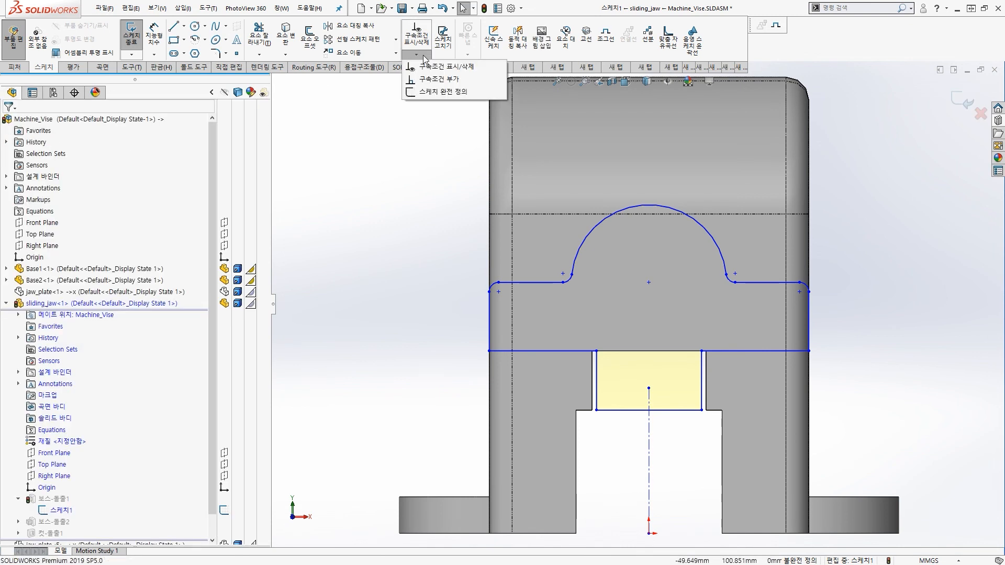
click(431, 92)
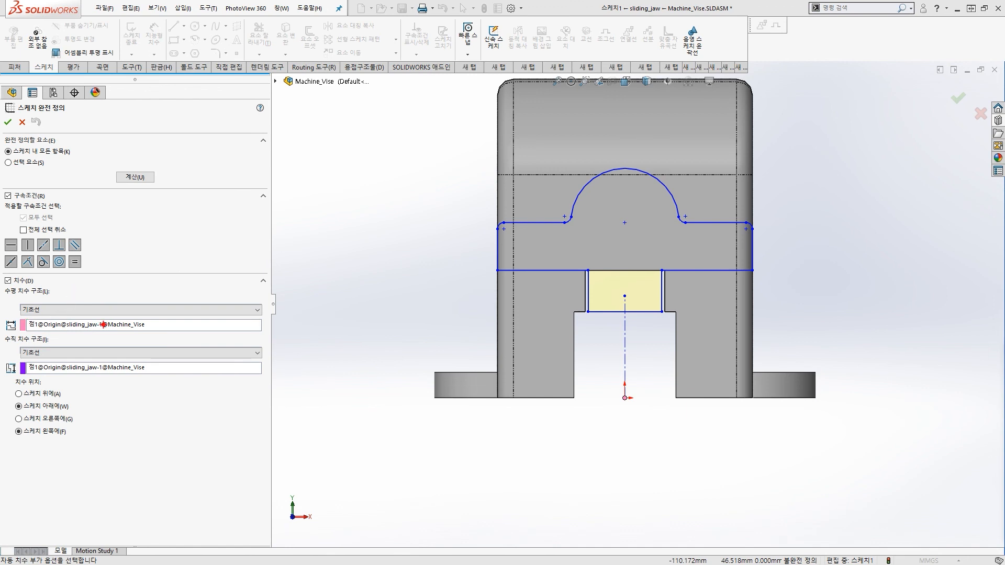
click(206, 331)
click(611, 400)
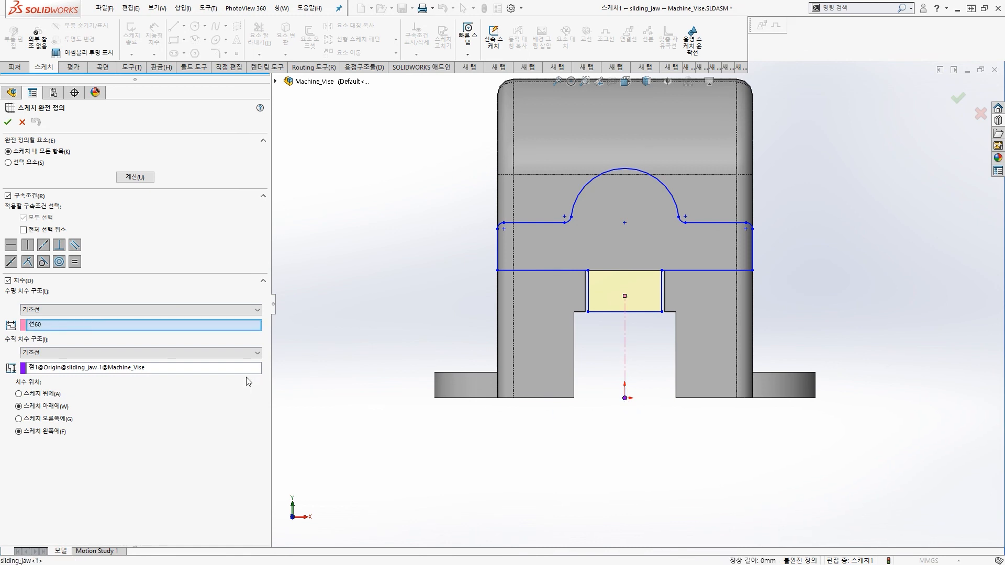
click(213, 370)
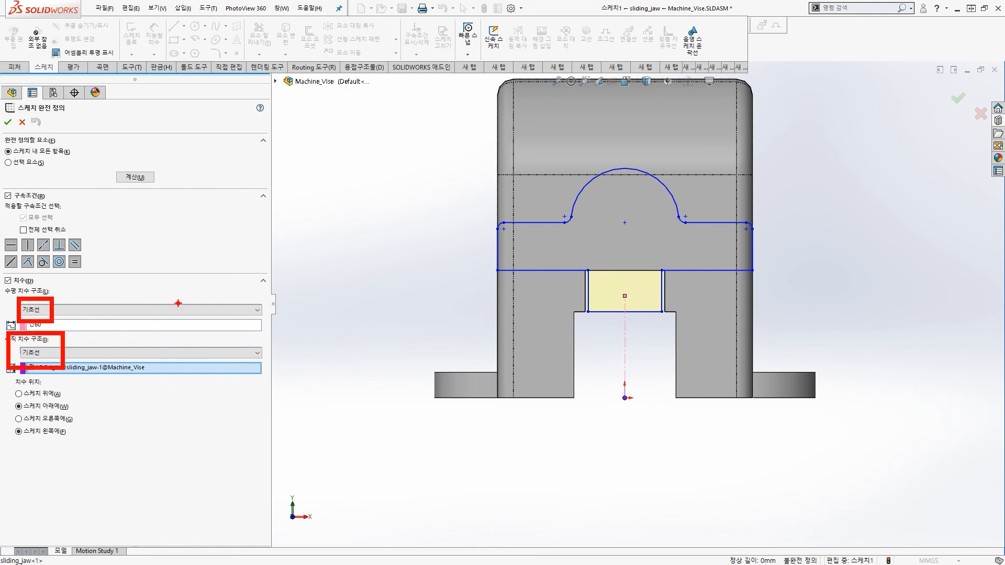
click(134, 178)
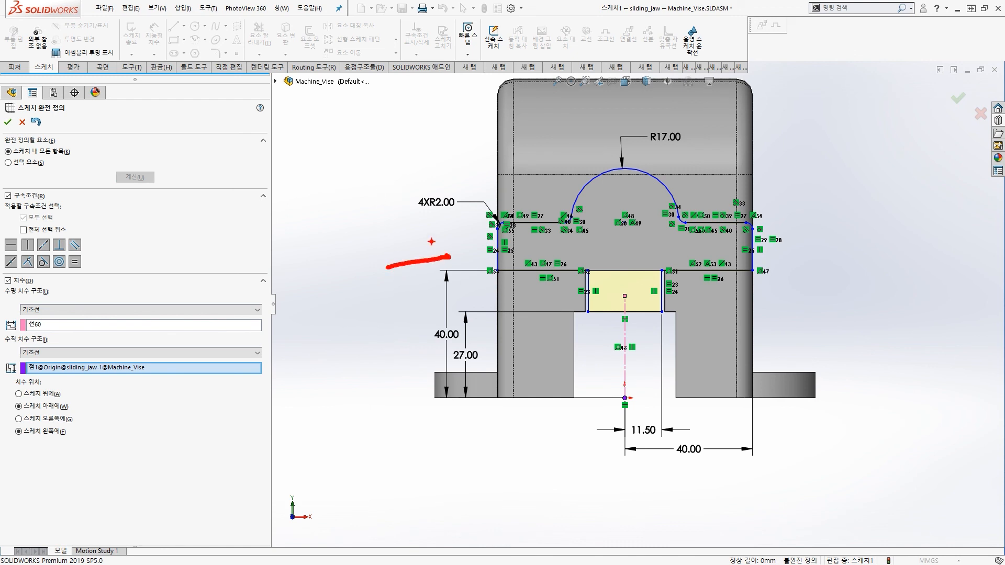
drag(446, 239, 431, 278)
mouse_move(622, 214)
mouse_down()
mouse_move(601, 220)
mouse_move(616, 206)
mouse_up()
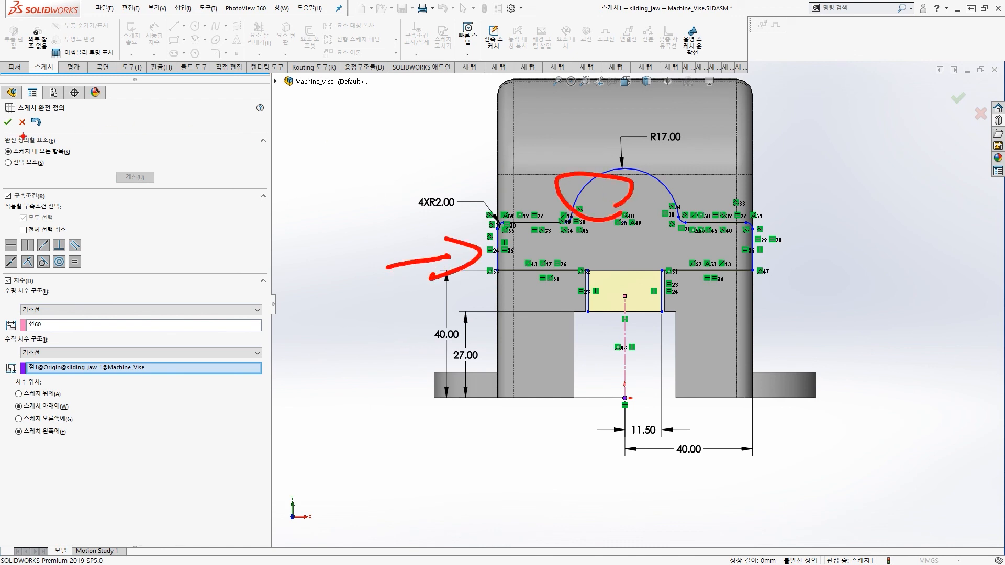
click(9, 122)
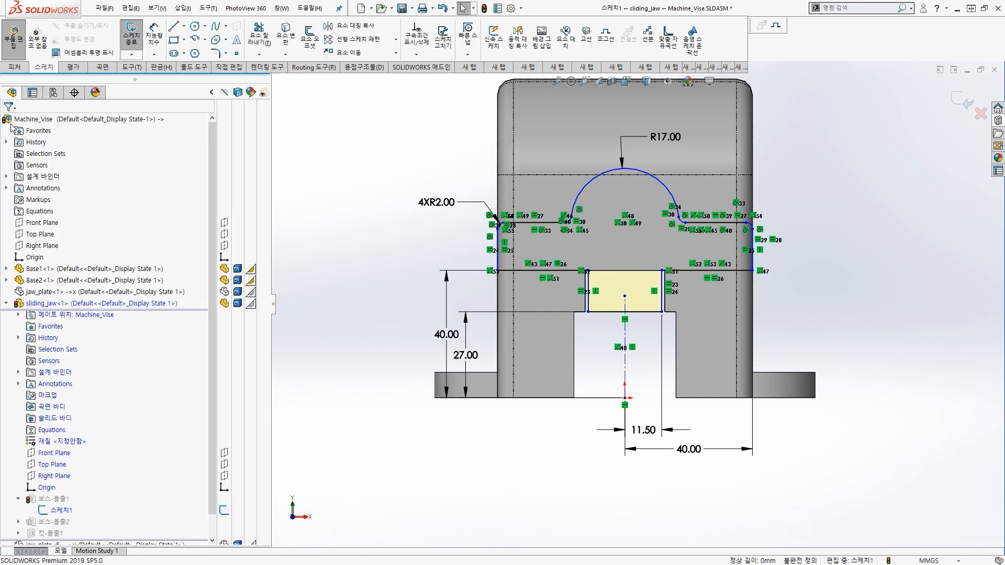
Make the lower endpoint of the vertical centerline coincident with the sketch origin.
scroll(610, 414, down, 4)
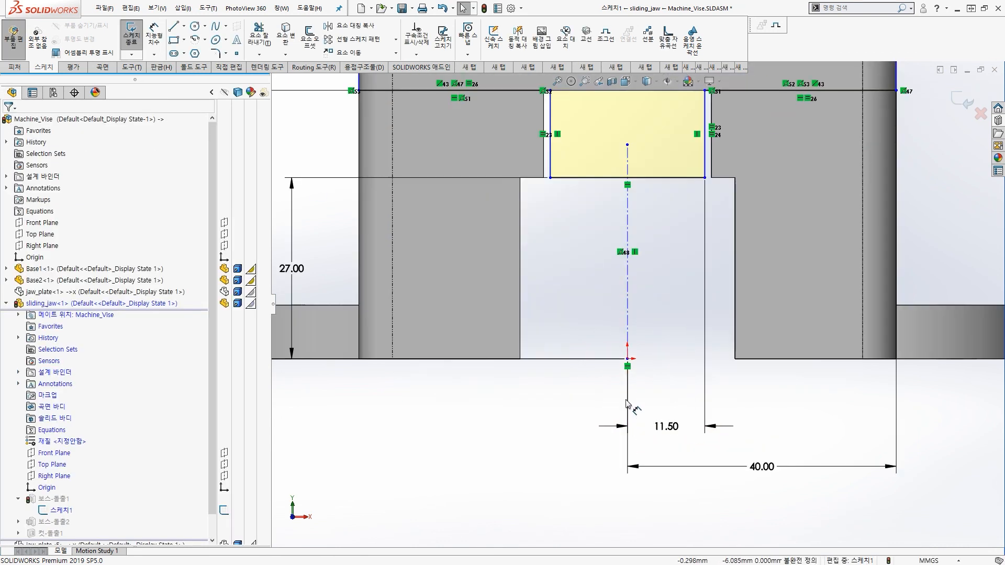
mouse_move(628, 359)
mouse_down()
mouse_move(603, 361)
mouse_move(628, 361)
mouse_up()
scroll(601, 309, up, 6)
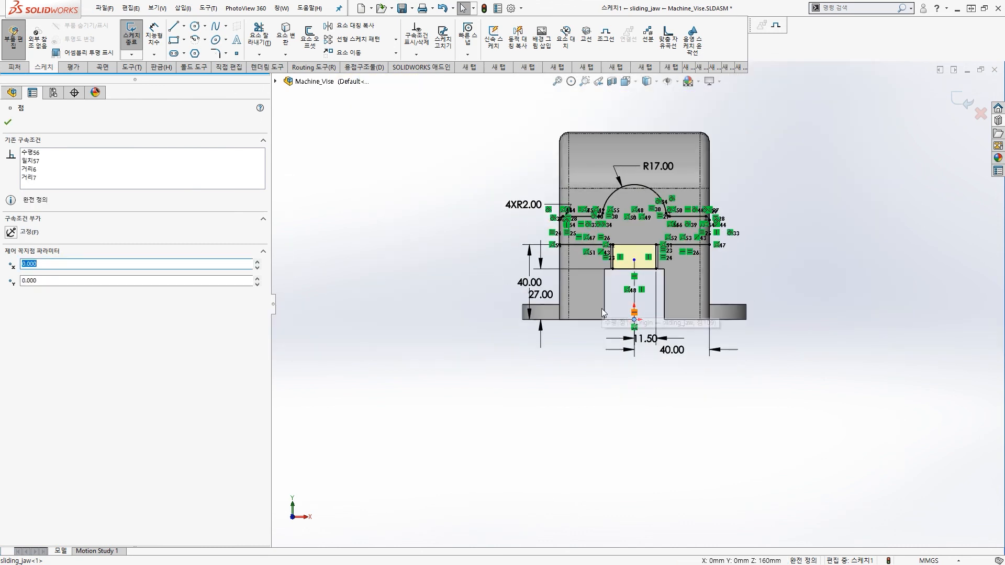
scroll(621, 300, down, 3)
click(621, 301)
scroll(655, 268, down, 2)
key(ctrl+2)
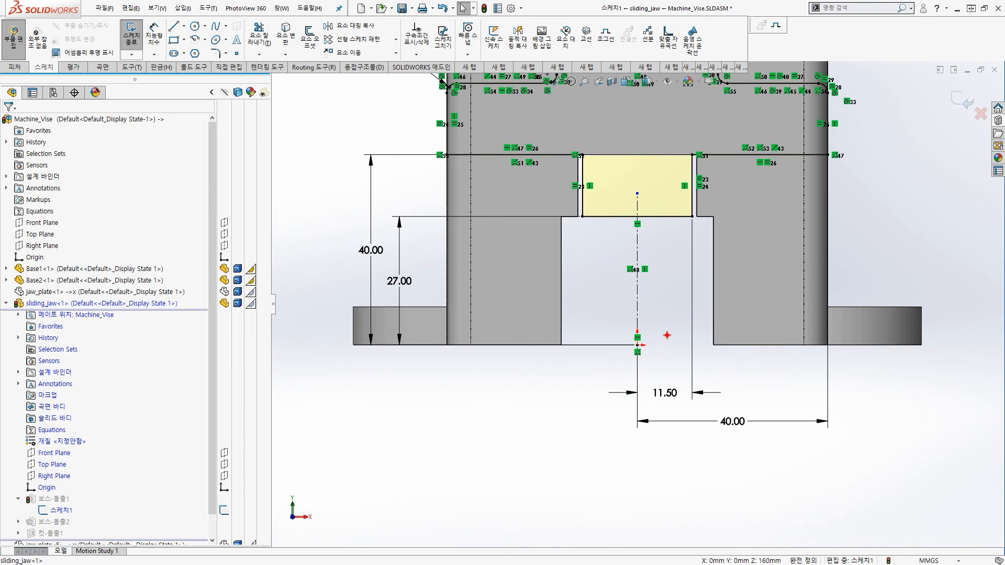
drag(656, 362, 649, 347)
key(Escape)
scroll(631, 414, up, 3)
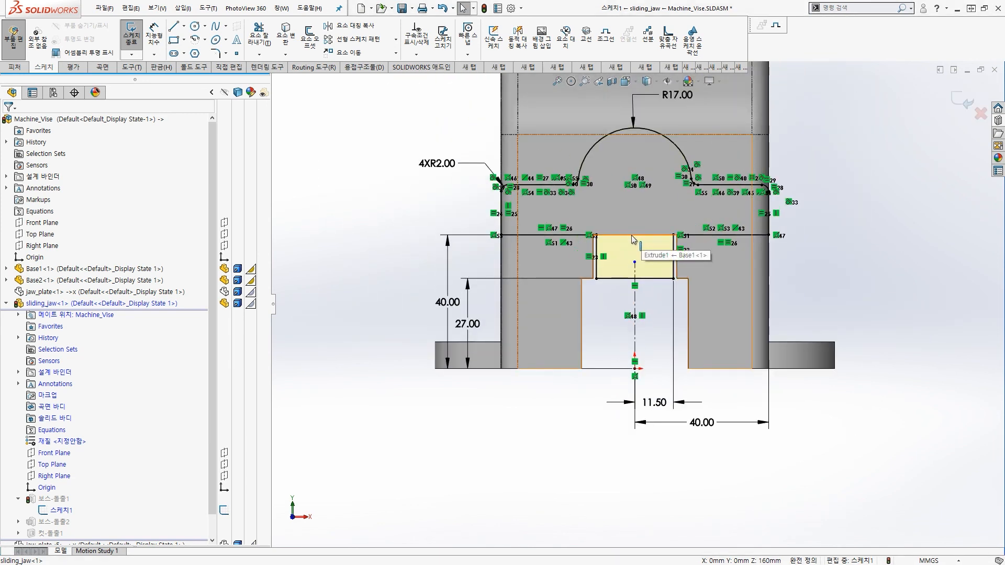
key(ctrl+2)
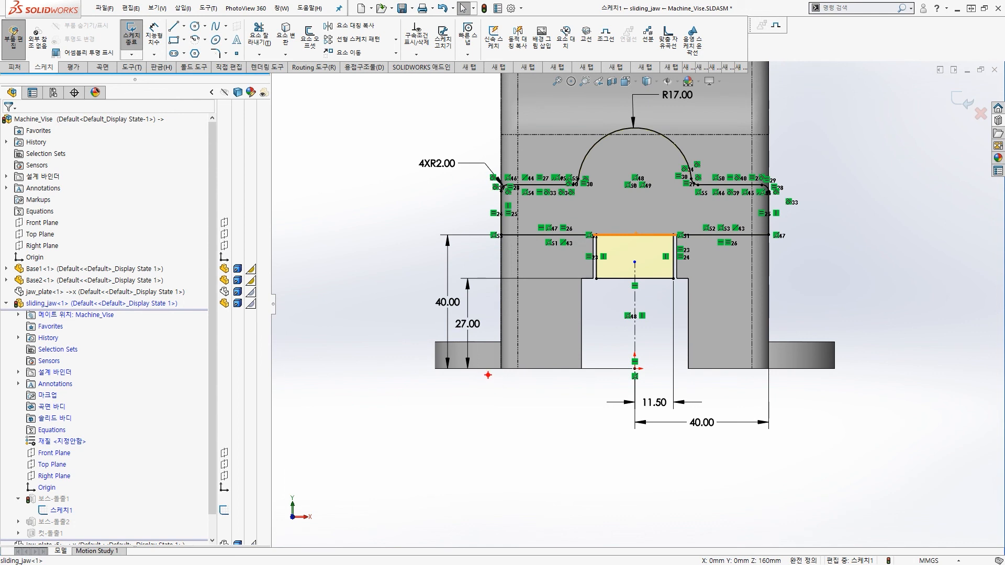
key(Escape)
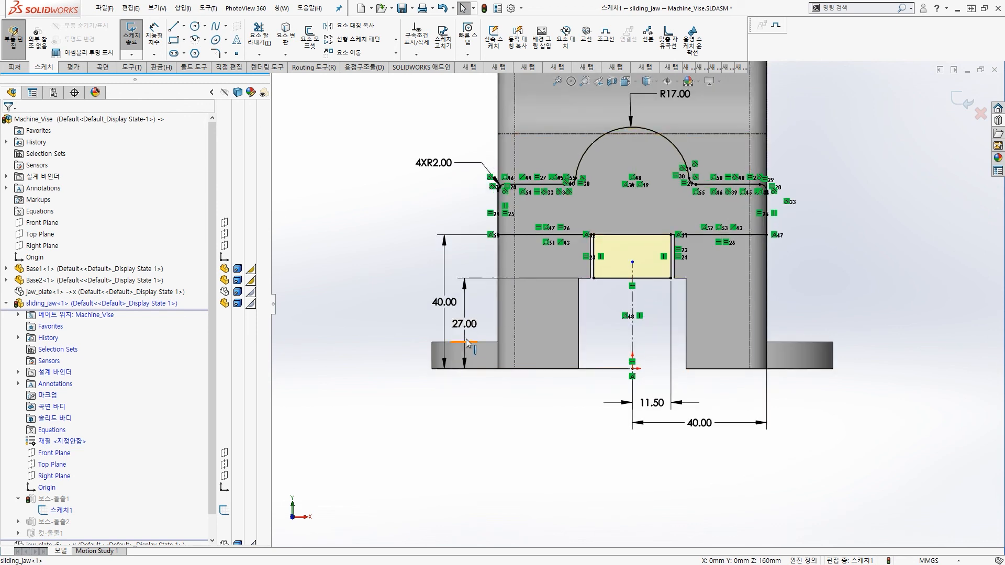
Move the 40 mm and 27 mm height dimensions farther out from the profile and exit the sketch.
drag(444, 302, 395, 303)
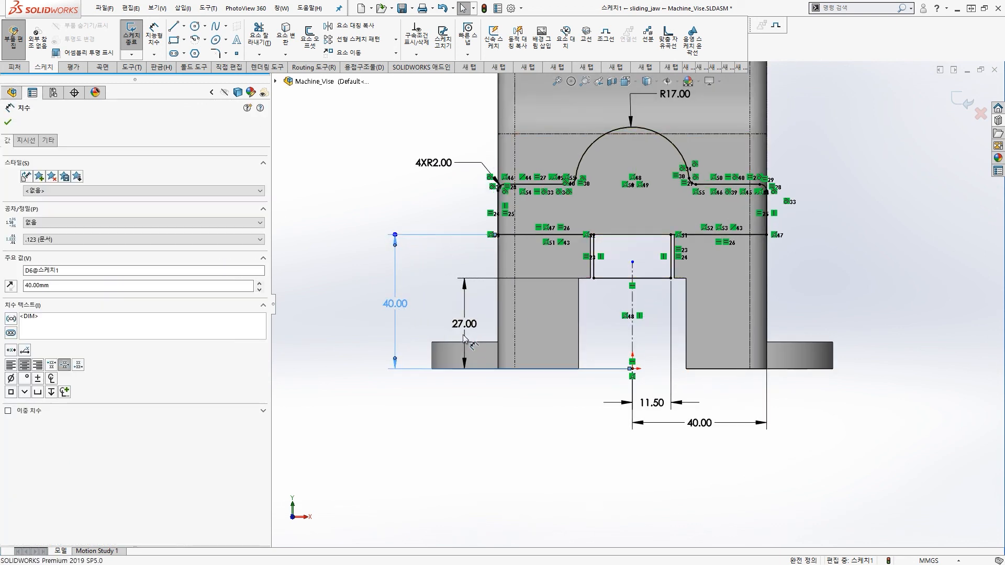
drag(466, 328, 452, 329)
key(Escape)
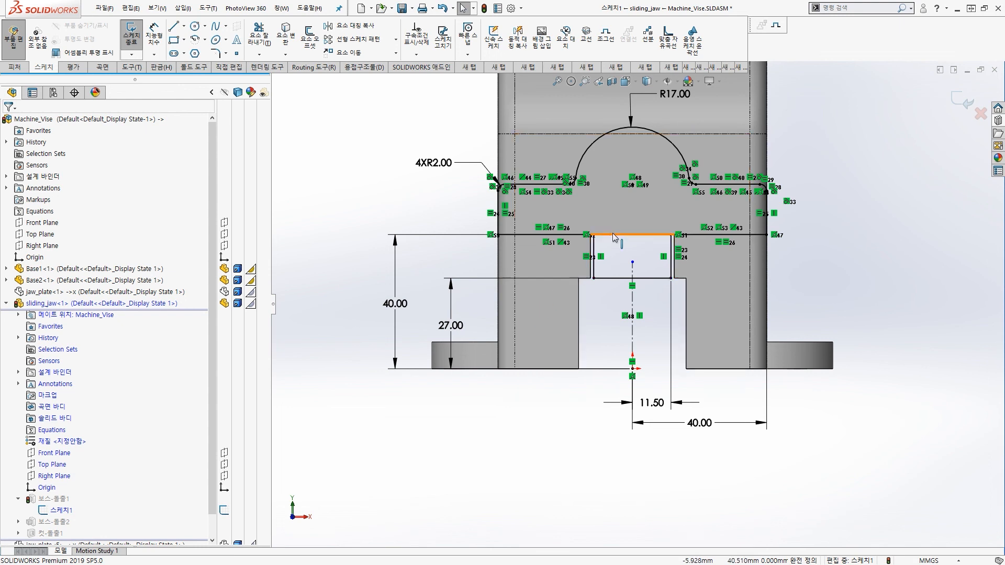
scroll(549, 288, up, 3)
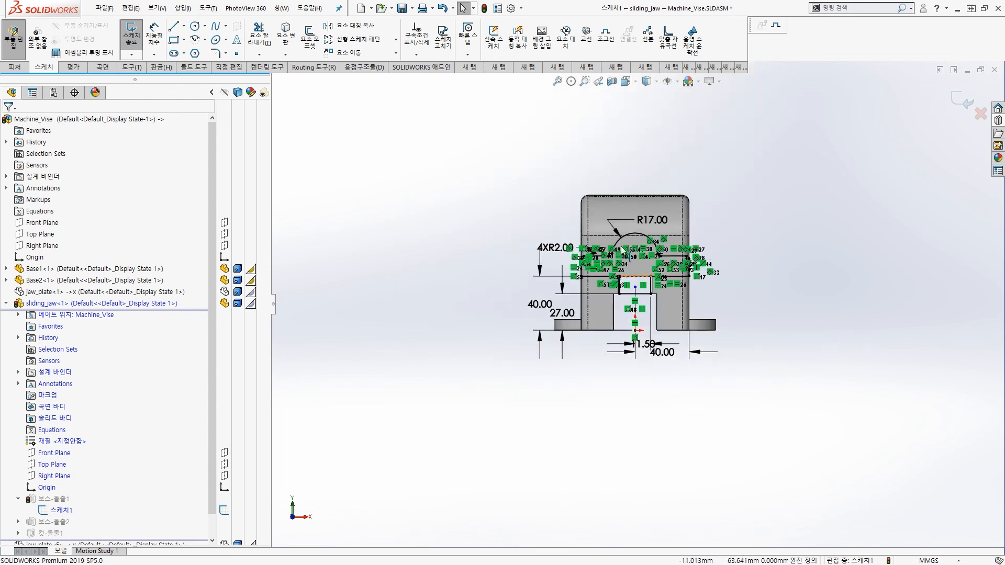
click(958, 104)
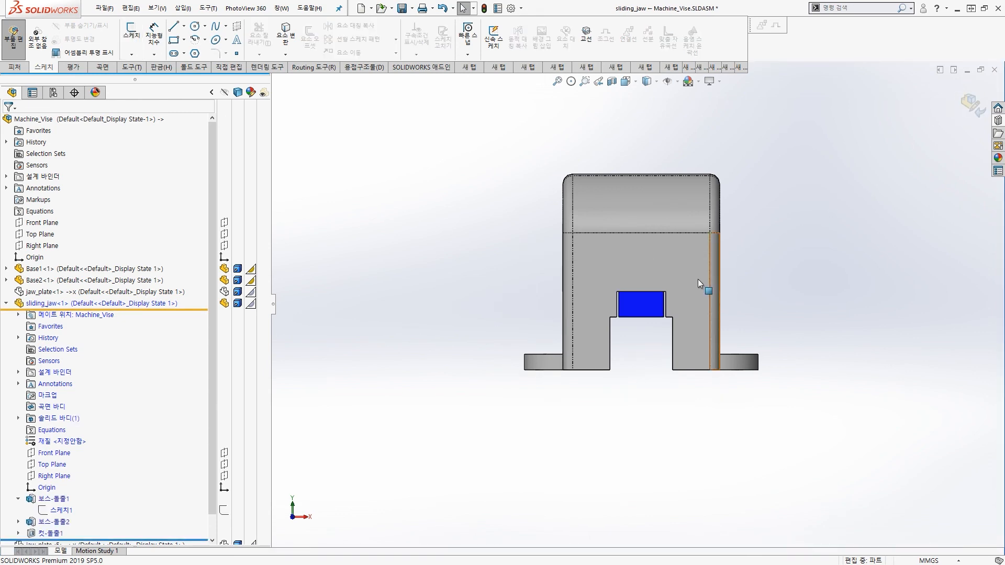
Finish editing the sliding jaw in context and show the hidden jaw_plate component on Base1 in the Machine_Vise assembly.
click(970, 105)
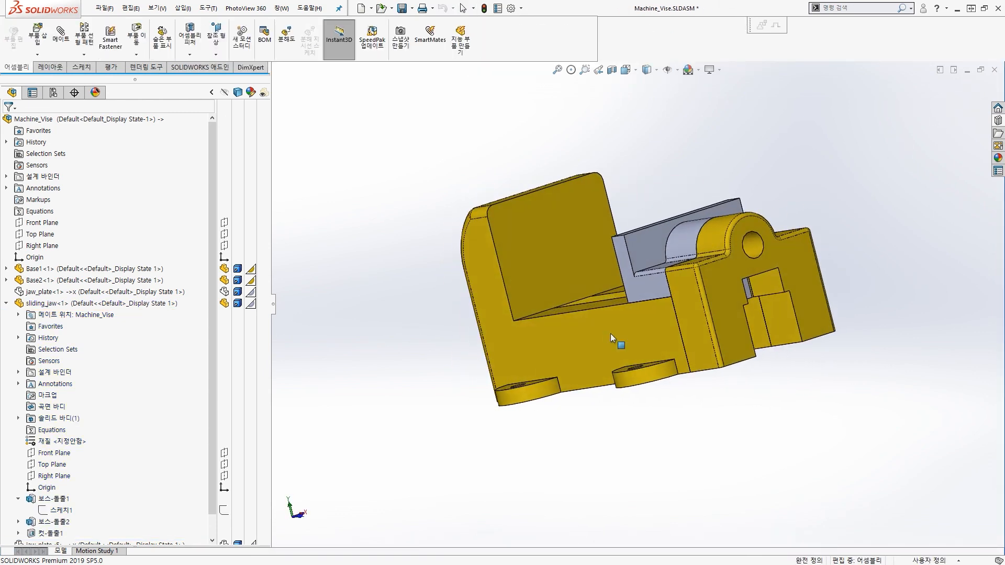
key(shift+Tab)
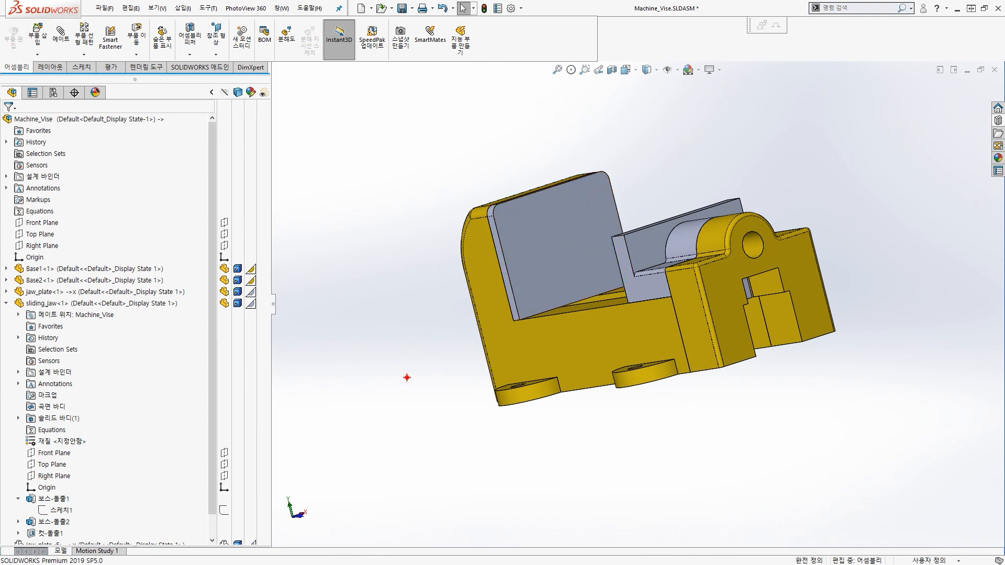
key(ctrl+2)
mouse_move(538, 243)
mouse_down()
mouse_move(527, 242)
mouse_move(564, 243)
mouse_up()
mouse_move(648, 264)
mouse_down()
mouse_move(624, 249)
mouse_move(656, 250)
mouse_up()
key(Escape)
Try to move the jaw_plate component away from Base1 to test whether it is free to move.
click(596, 250)
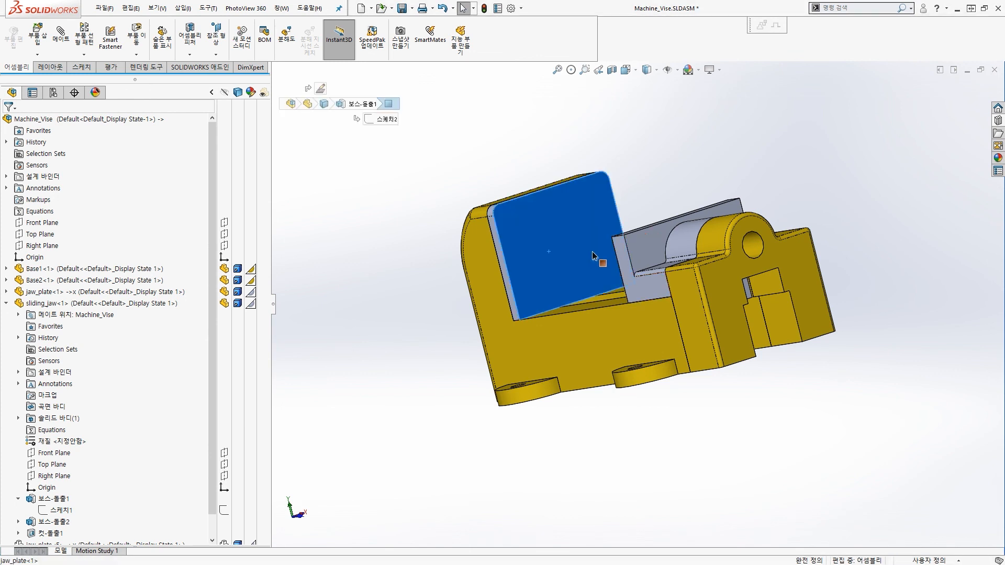
key(Escape)
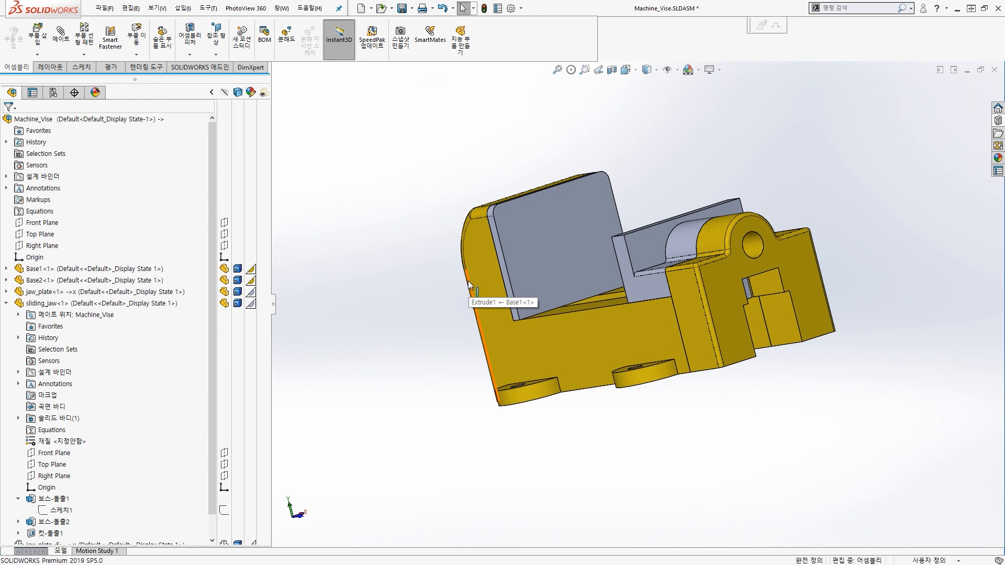
drag(564, 220, 692, 205)
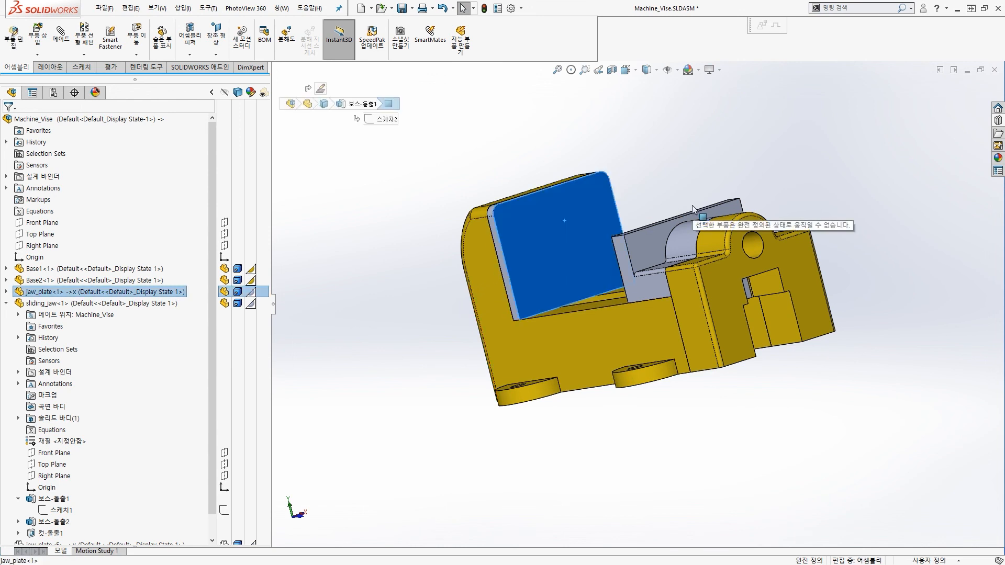
key(ctrl+2)
drag(607, 163, 557, 231)
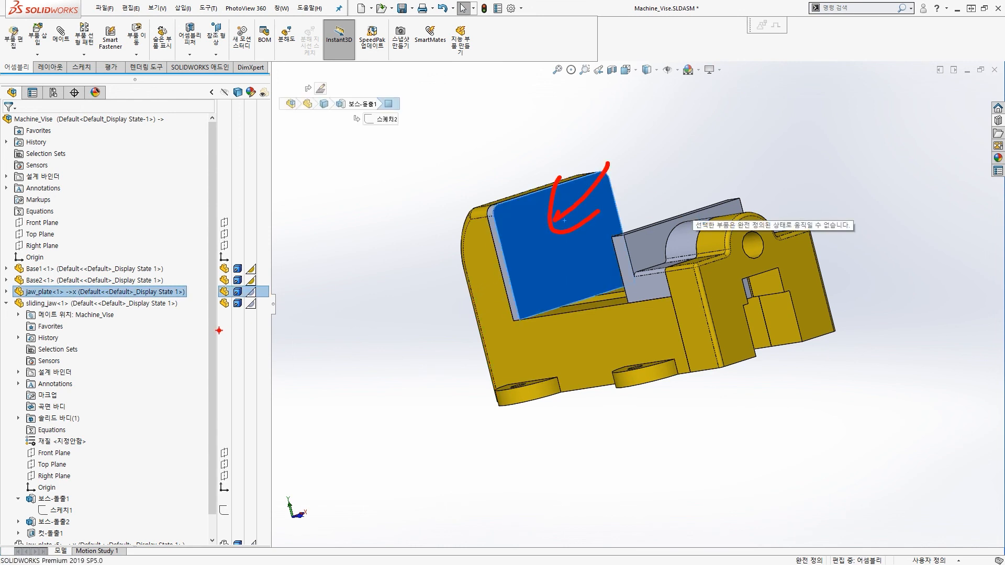
key(Escape)
Expand the jaw_plate component and its Machine_Vise mates folder to examine how the plate is constrained.
click(6, 291)
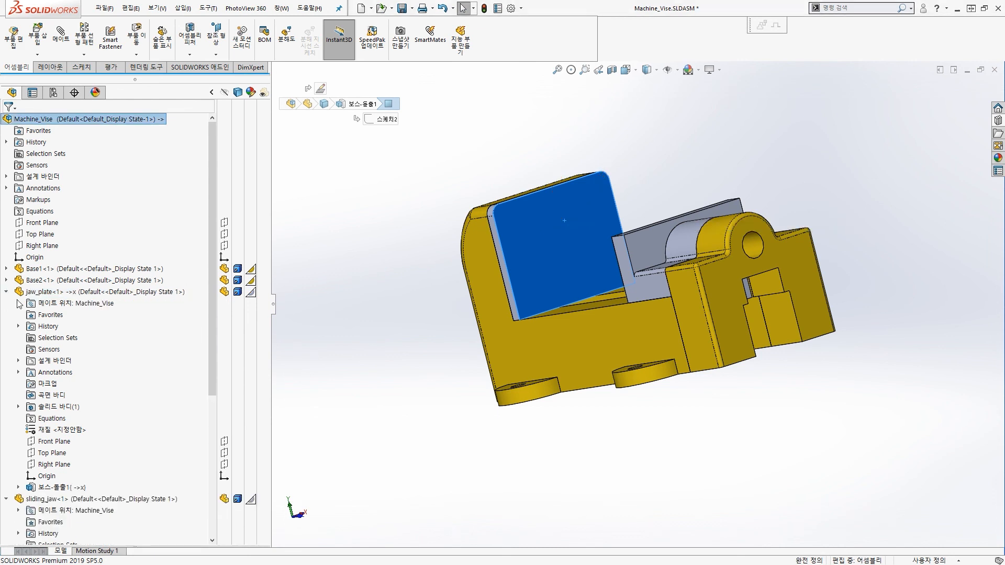
click(18, 303)
drag(84, 314, 100, 327)
drag(35, 305, 496, 217)
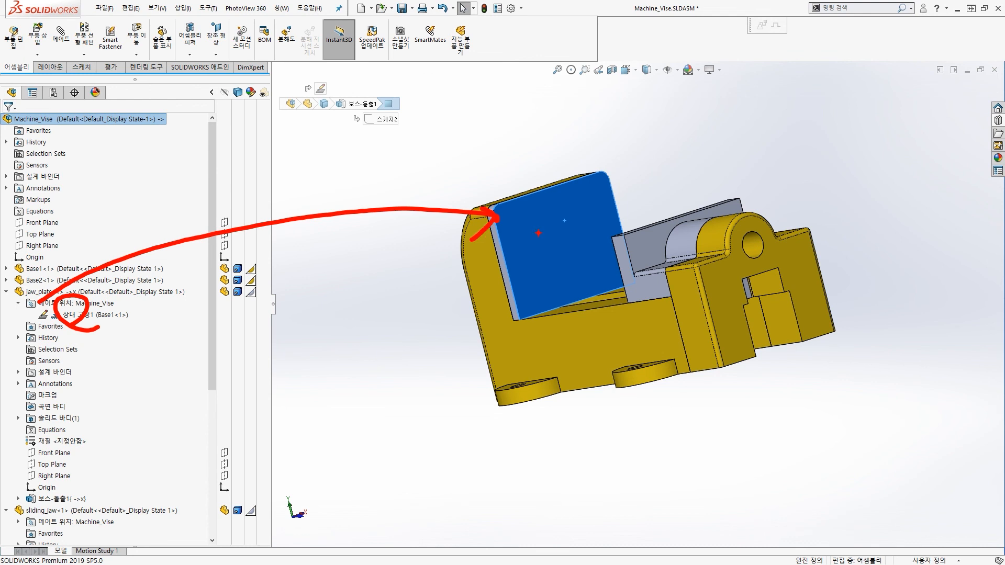
key(Escape)
key(Escape)
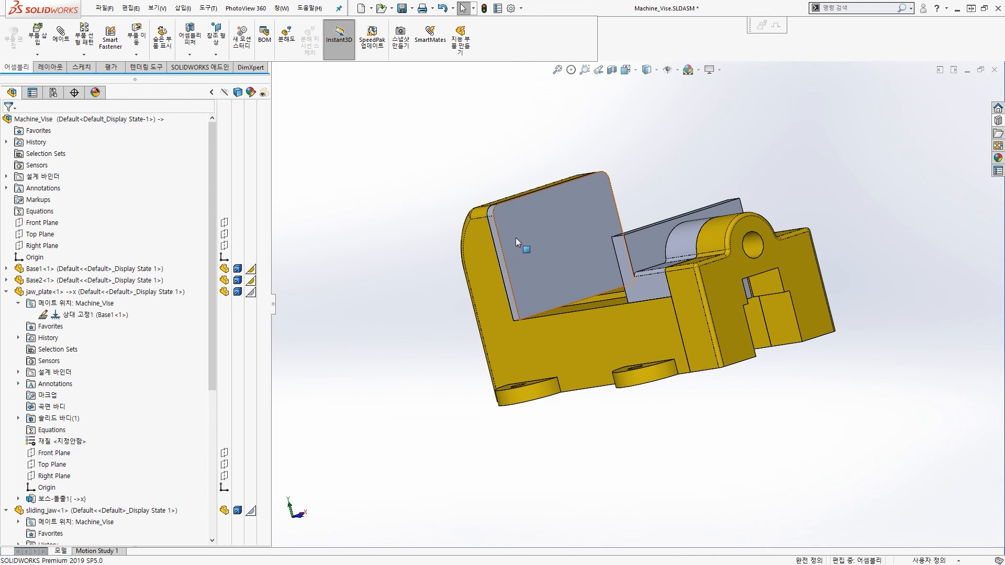
middle_drag(573, 229, 649, 274)
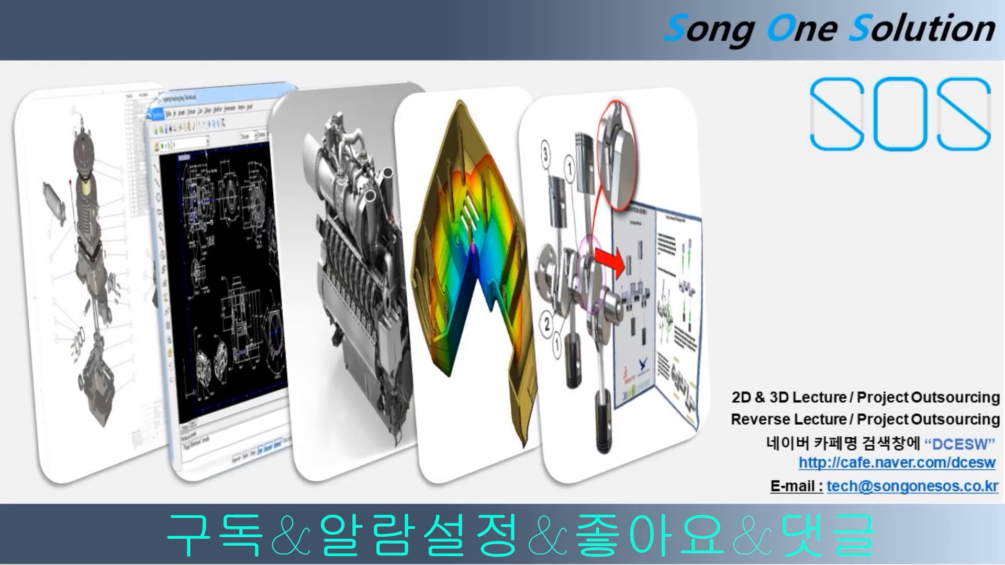